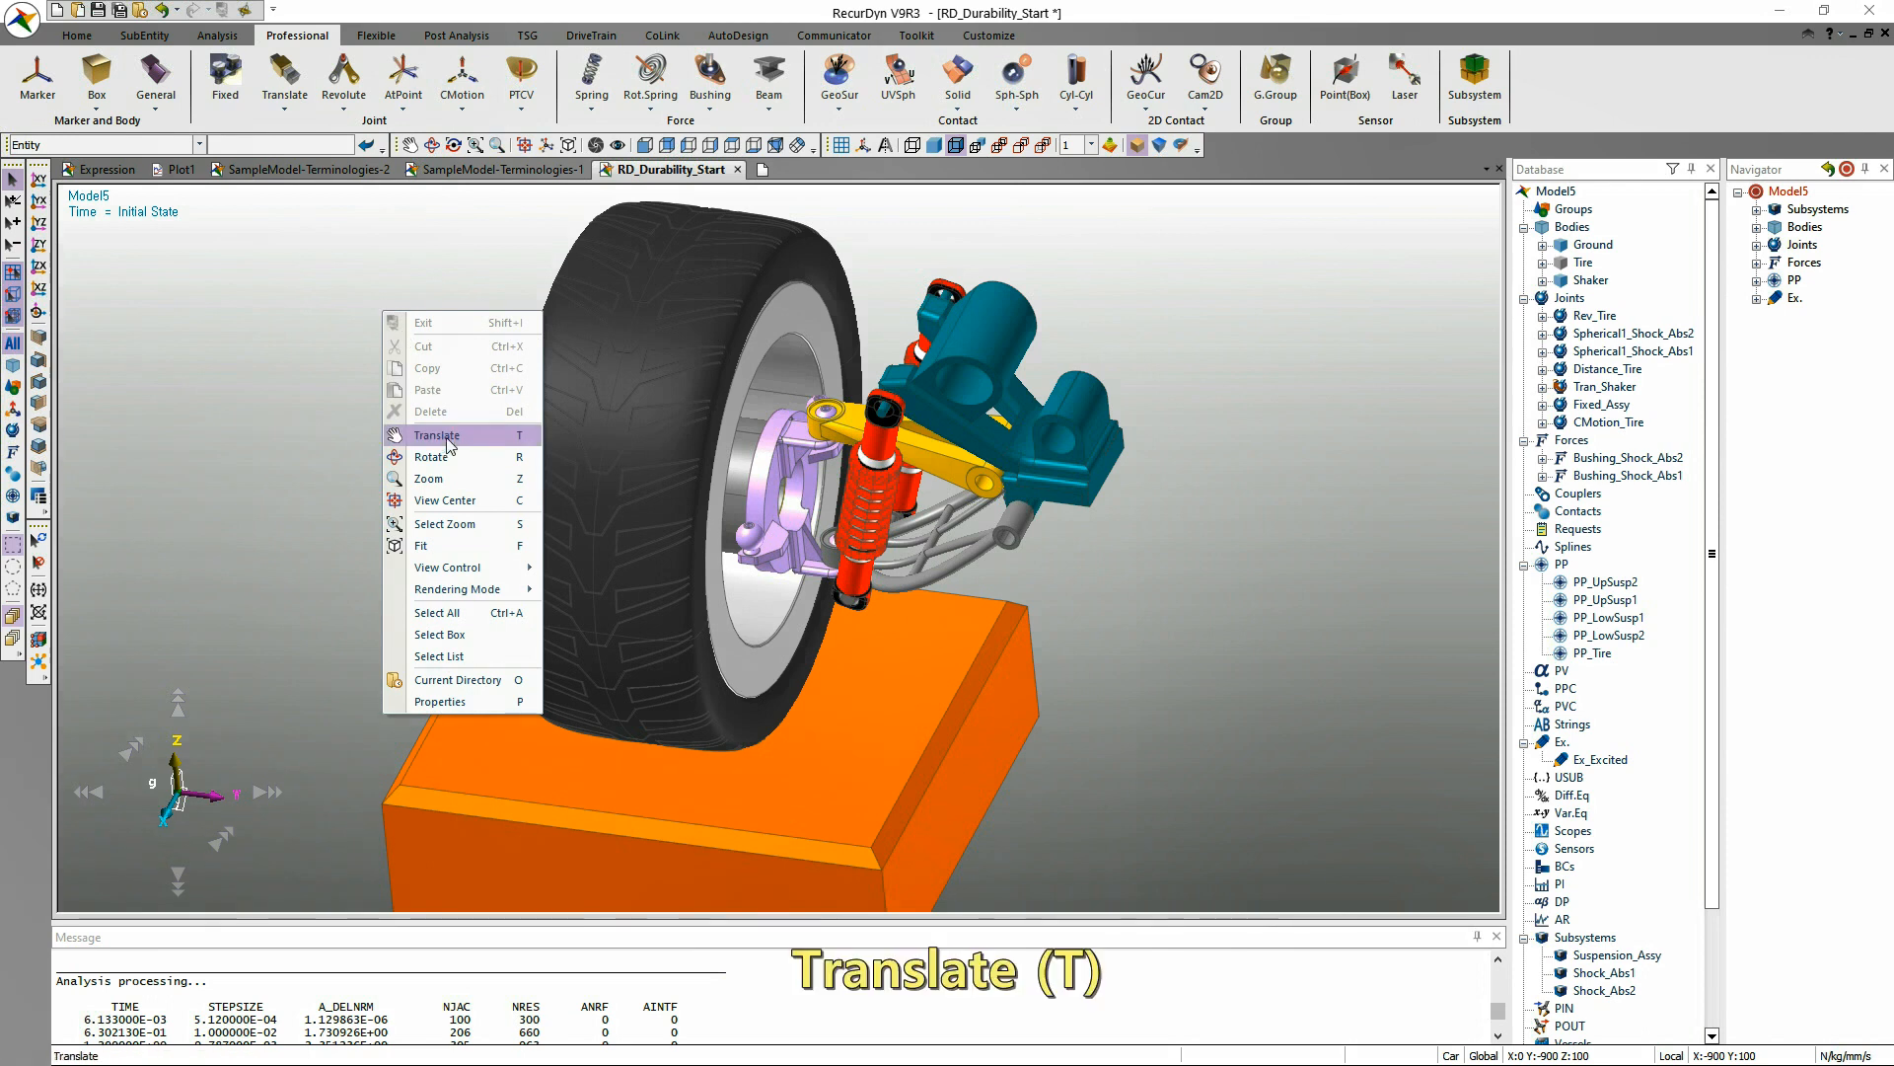
# Pan the view of the wheel assembly with Translate, and turn it freely with Rotate to see it from several sides.
pyautogui.click(434, 435)
pyautogui.moveTo(431, 425); pyautogui.dragTo(472, 454)
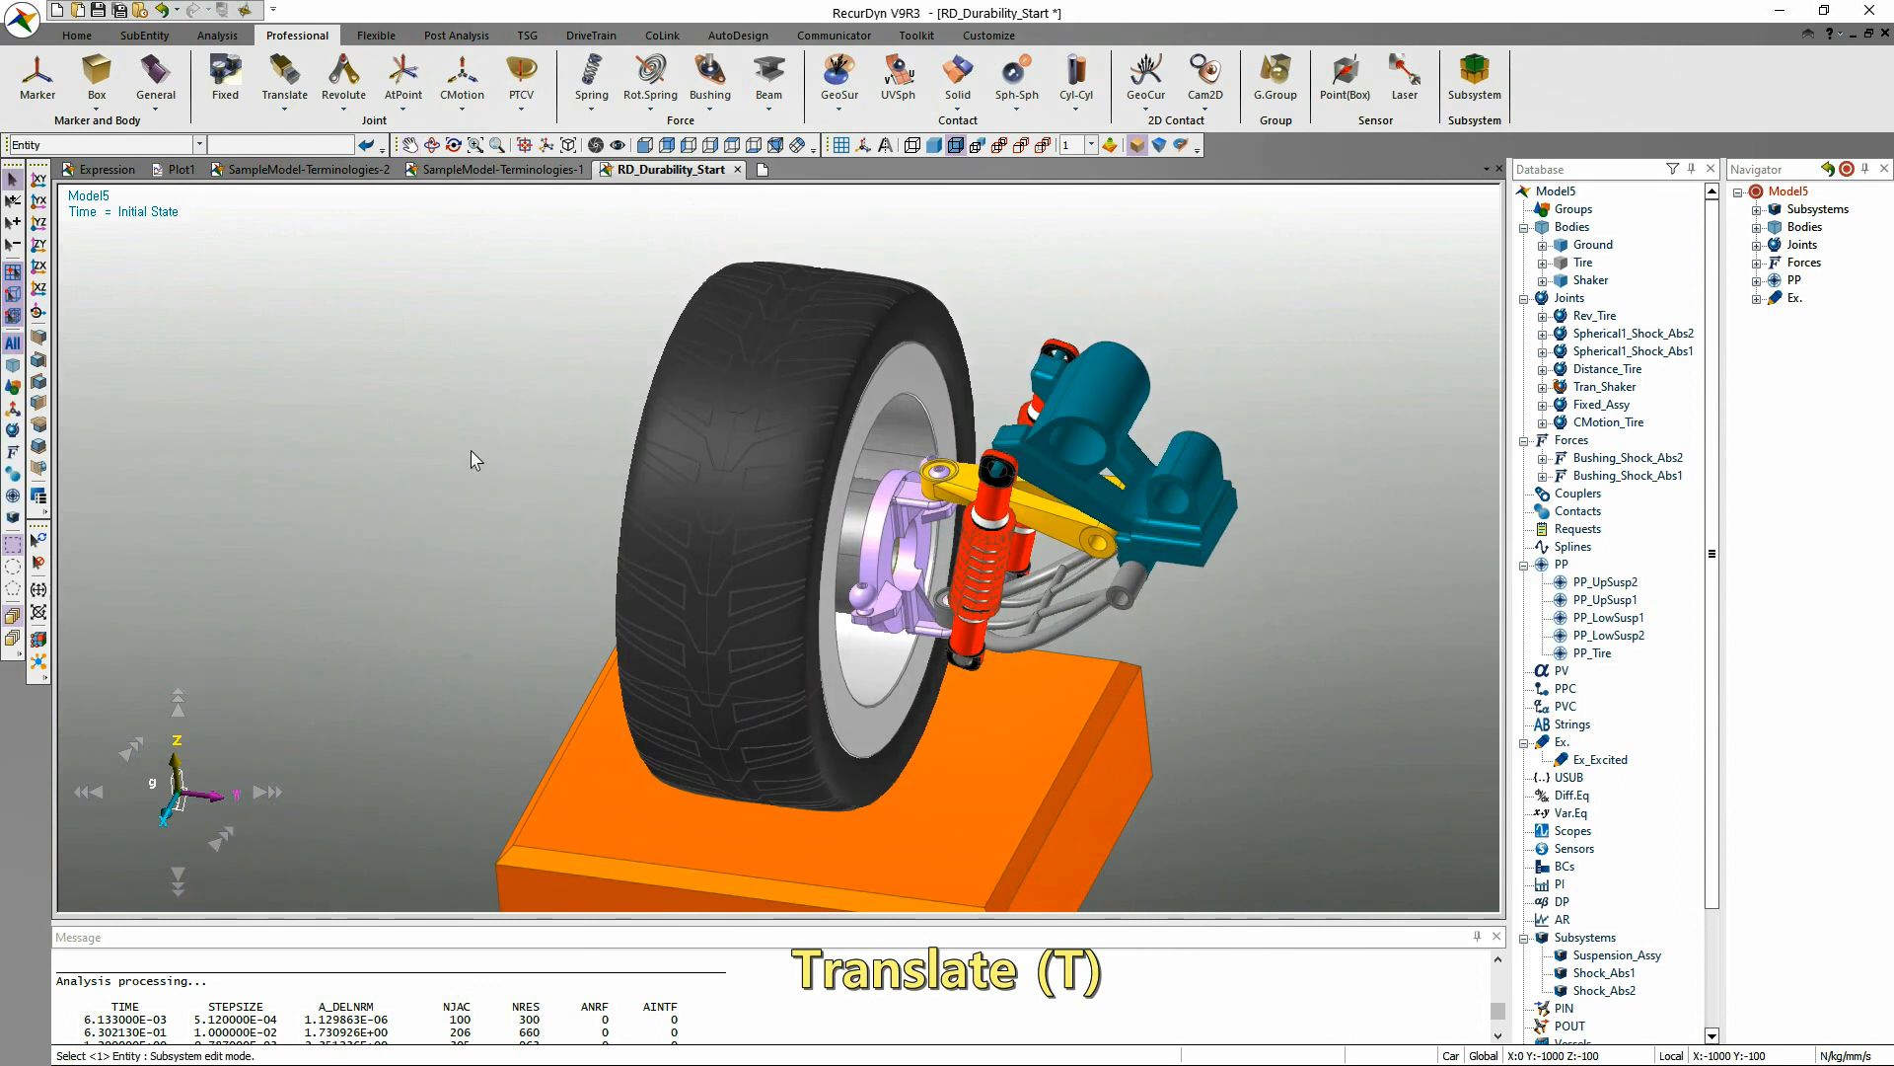
pyautogui.rightClick(454, 392)
pyautogui.click(564, 529)
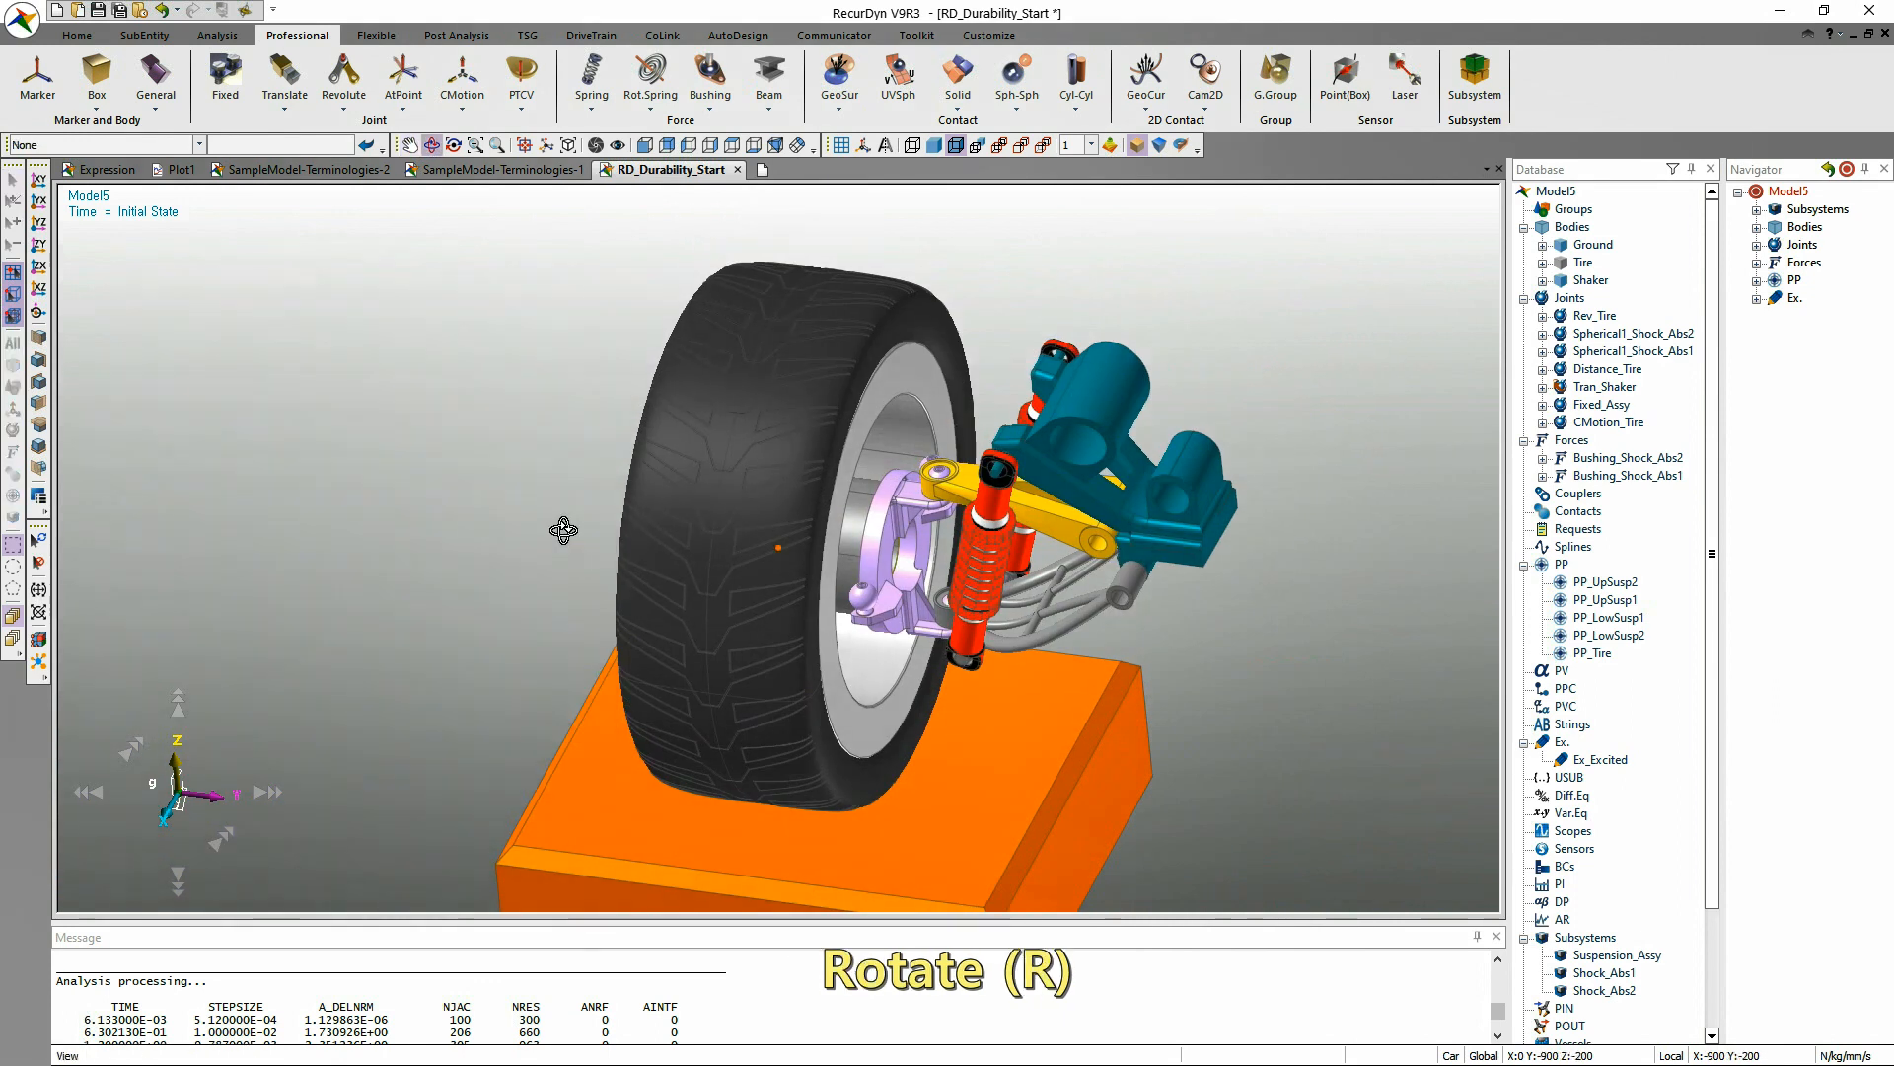
pyautogui.moveTo(554, 516); pyautogui.dragTo(702, 592)
pyautogui.press('Escape')
pyautogui.rightClick(987, 394)
pyautogui.click(1060, 533)
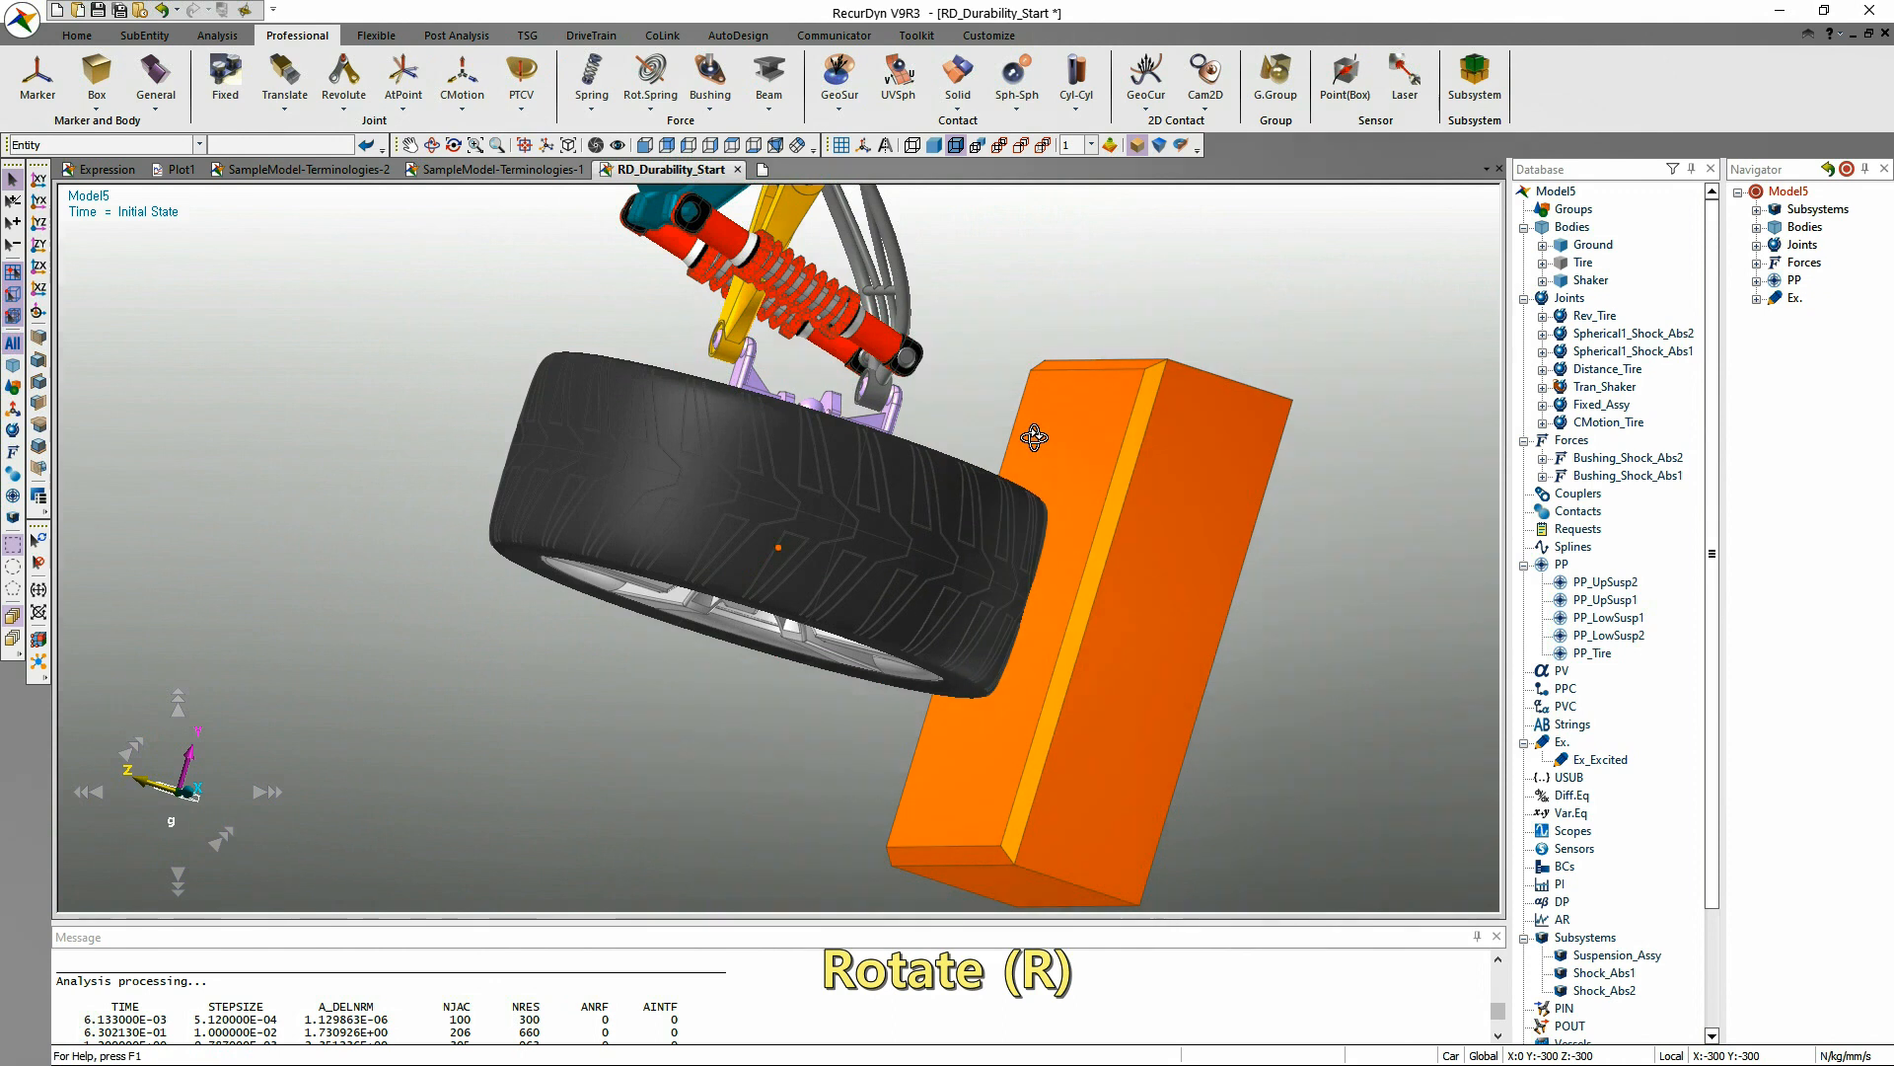
pyautogui.moveTo(1033, 400); pyautogui.dragTo(172, 1049)
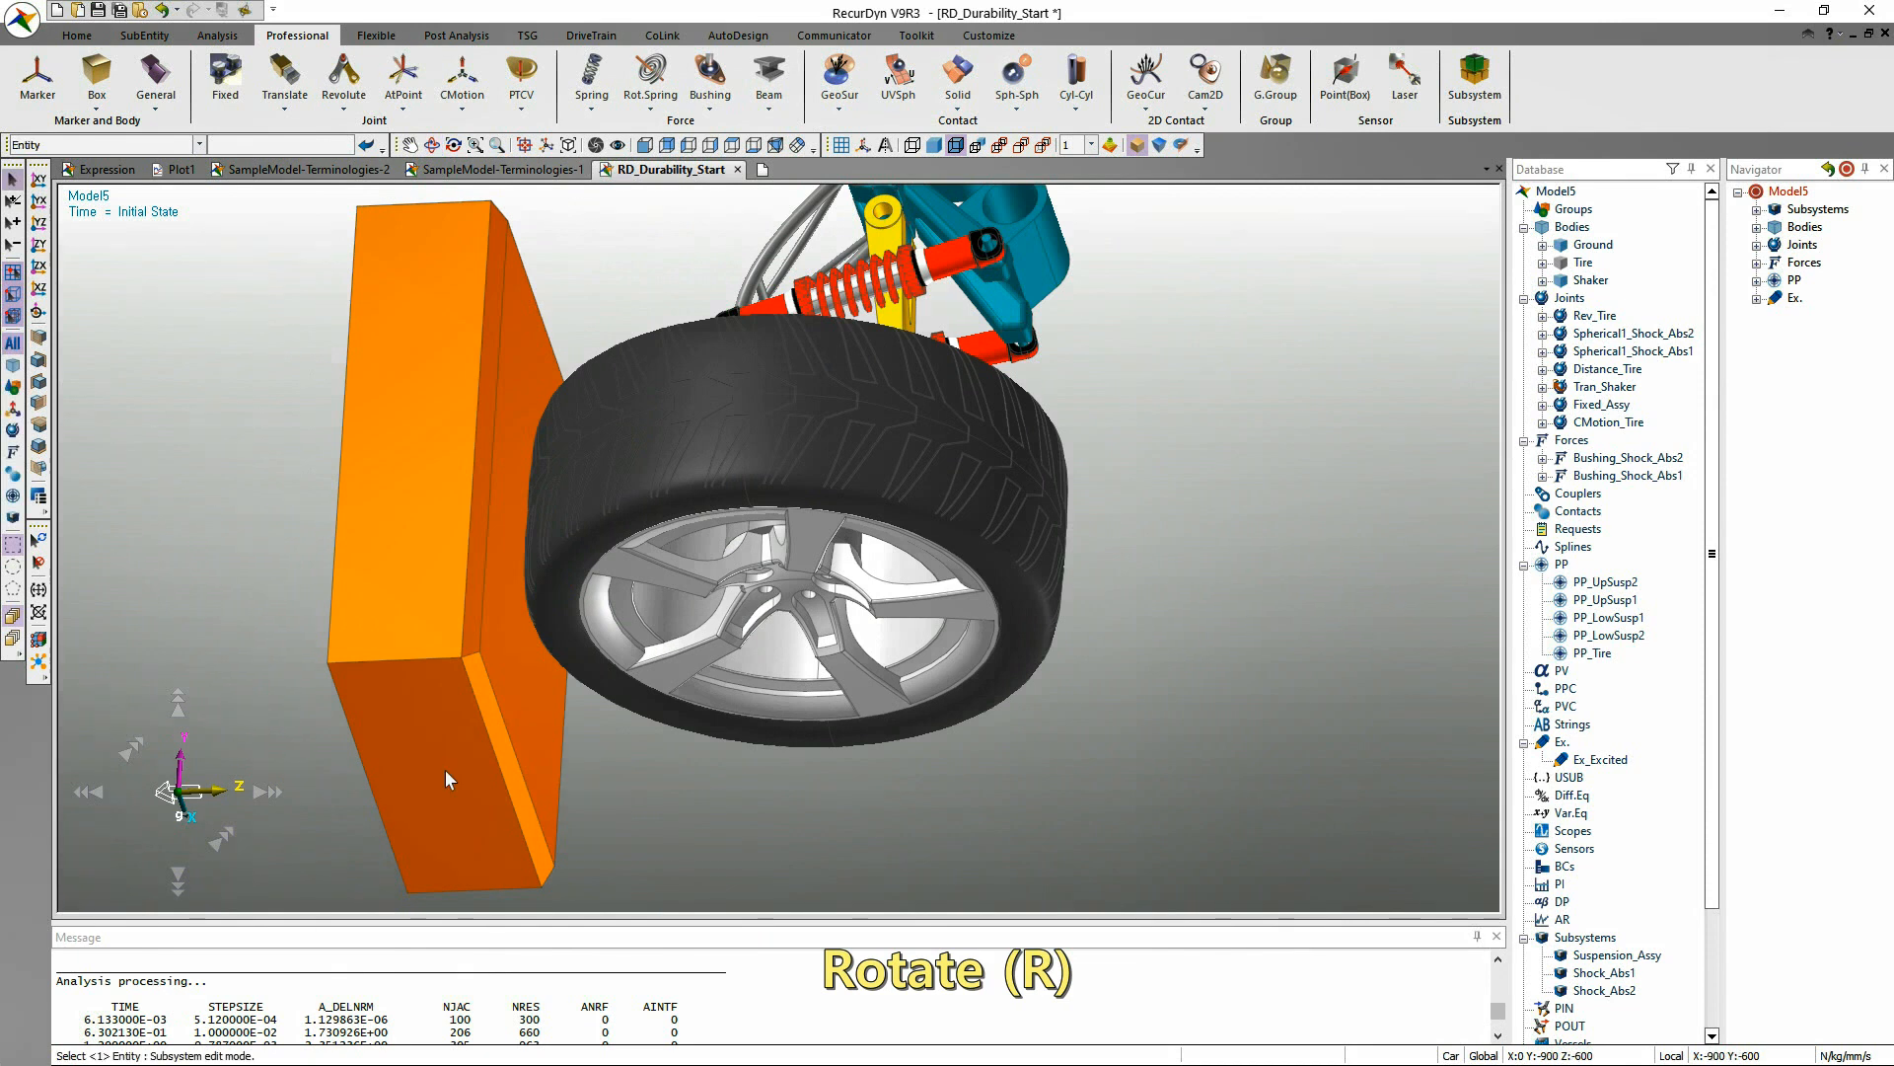
# Rotate the view three times with Rotate with Point, picking a different centre of rotation on the model each time.
pyautogui.press('y')
pyautogui.click(462, 655)
pyautogui.moveTo(462, 655); pyautogui.dragTo(434, 471)
pyautogui.press('y')
pyautogui.click(1320, 780)
pyautogui.moveTo(1320, 780); pyautogui.dragTo(1145, 661)
pyautogui.press('y')
pyautogui.click(596, 757)
pyautogui.moveTo(596, 757); pyautogui.dragTo(876, 578)
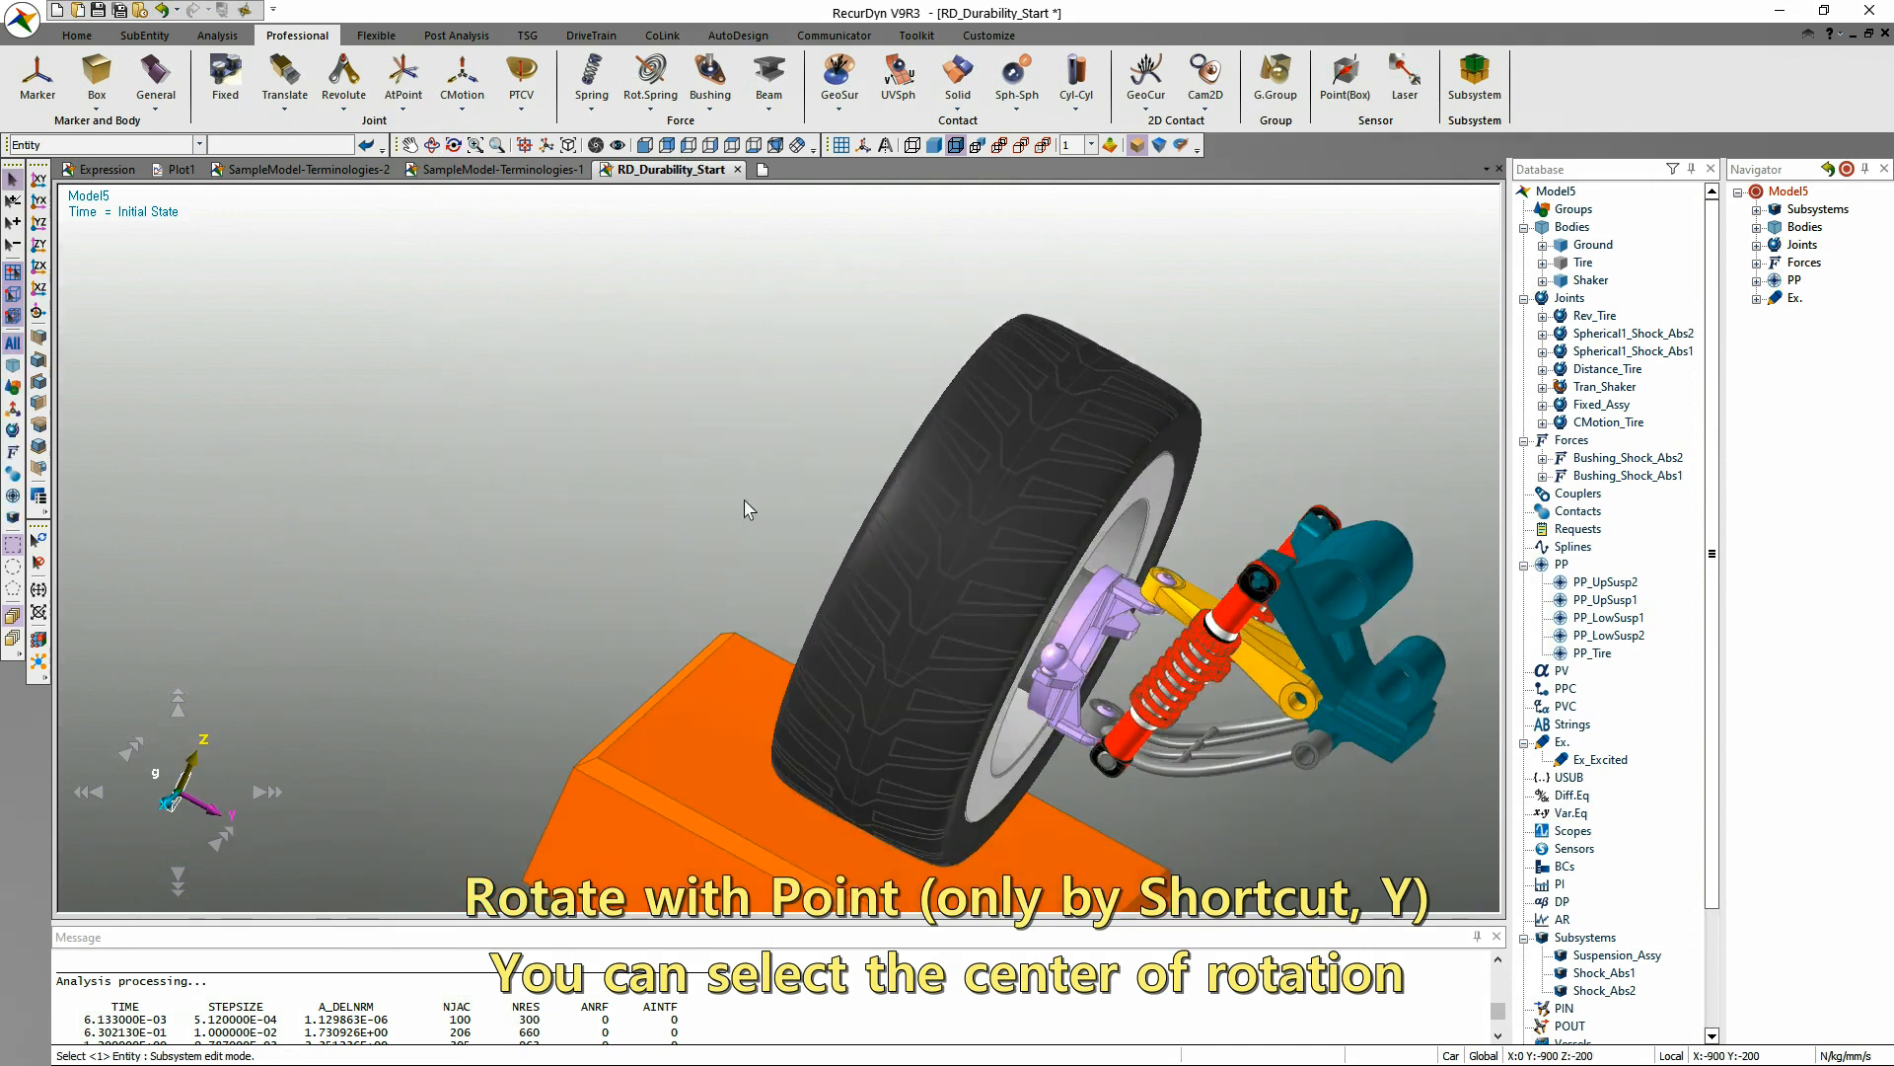
# Fit the whole model in the view and enlarge it slightly with Zoom.
pyautogui.press('f')
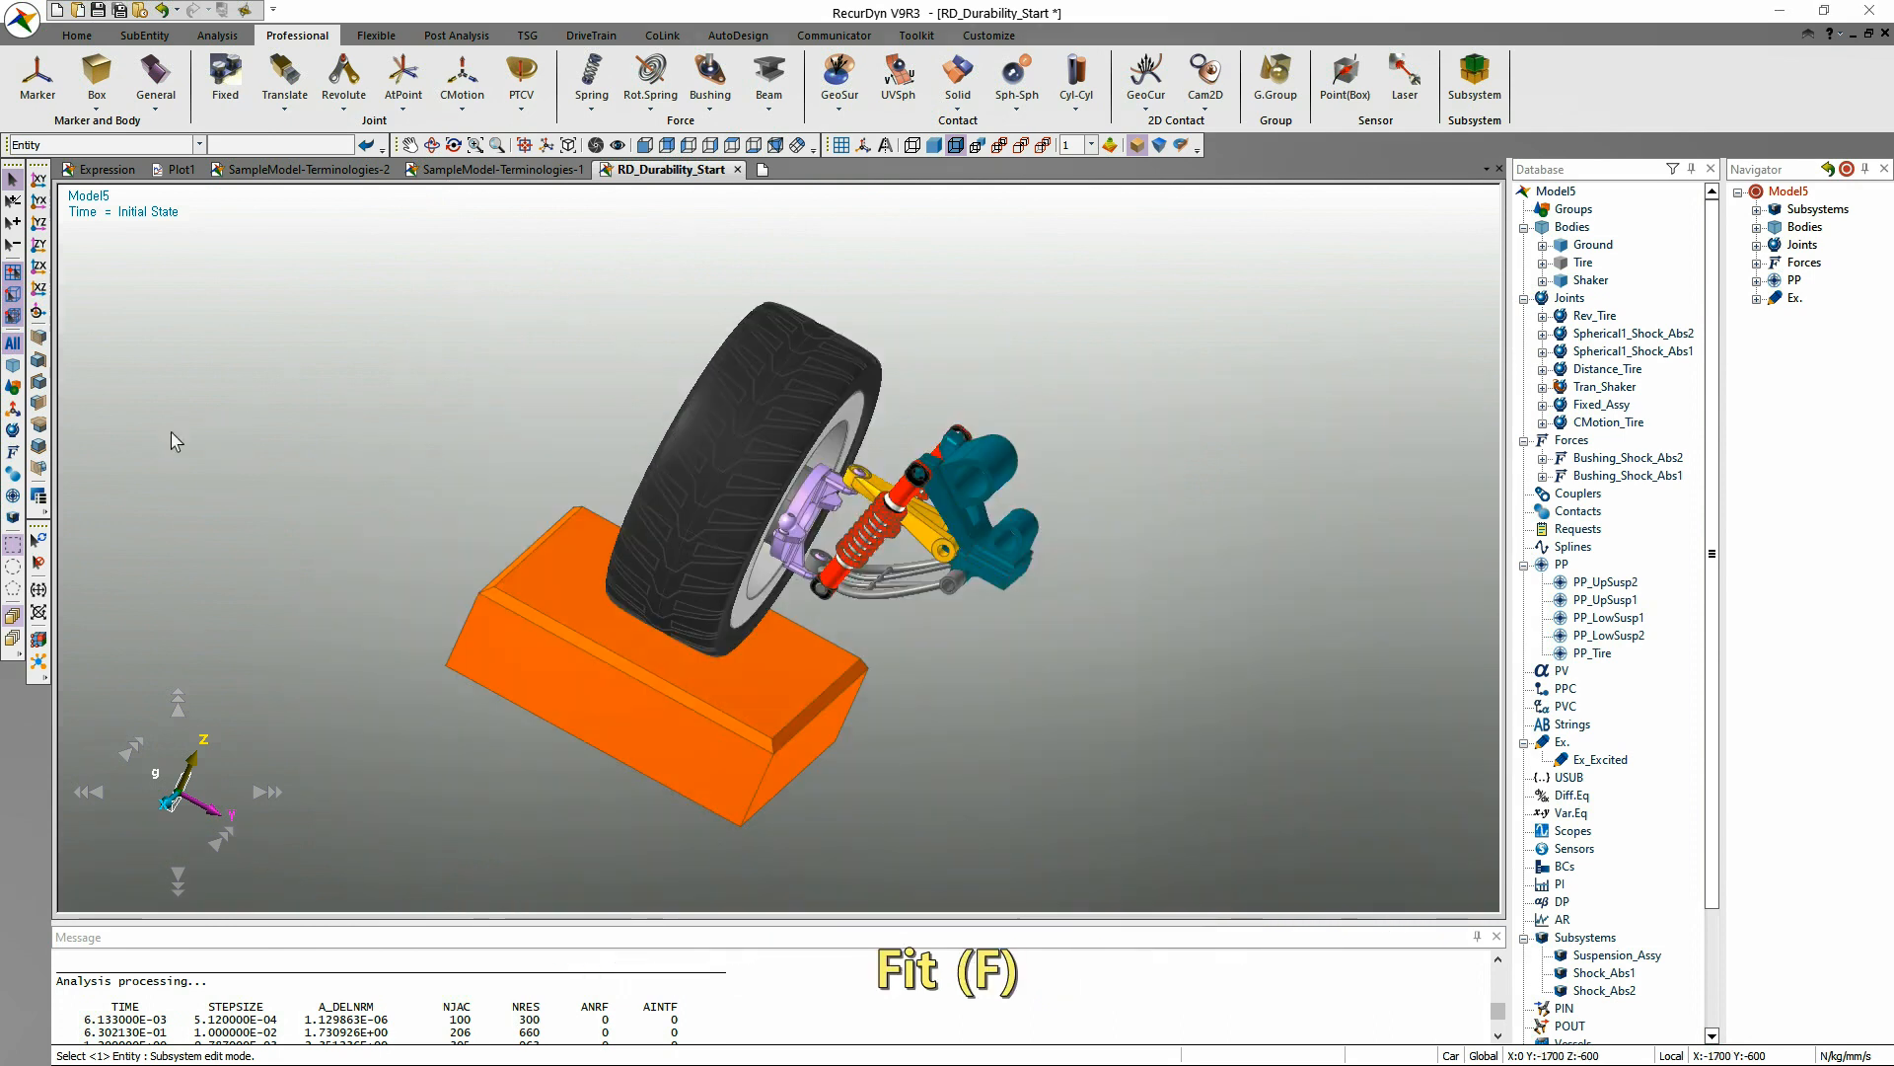
pyautogui.rightClick(481, 440)
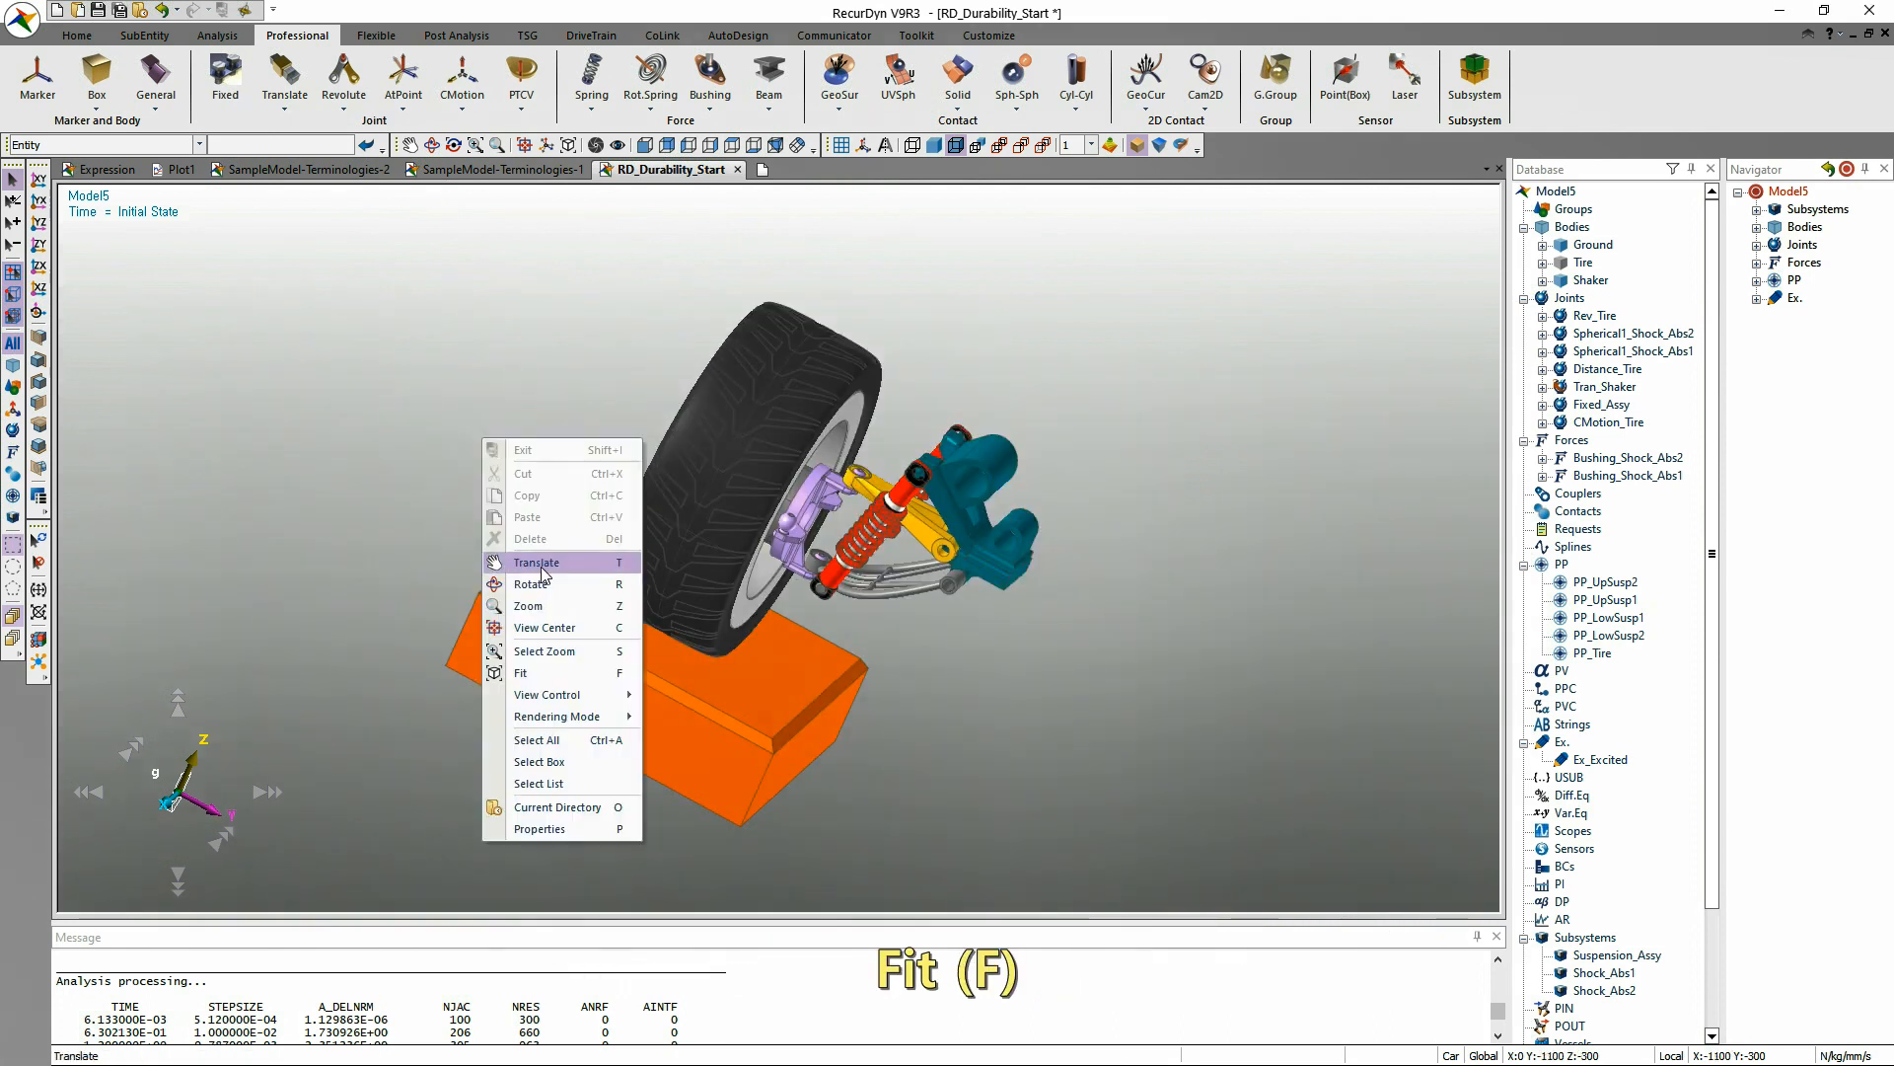
pyautogui.click(552, 617)
pyautogui.moveTo(537, 500); pyautogui.dragTo(665, 467)
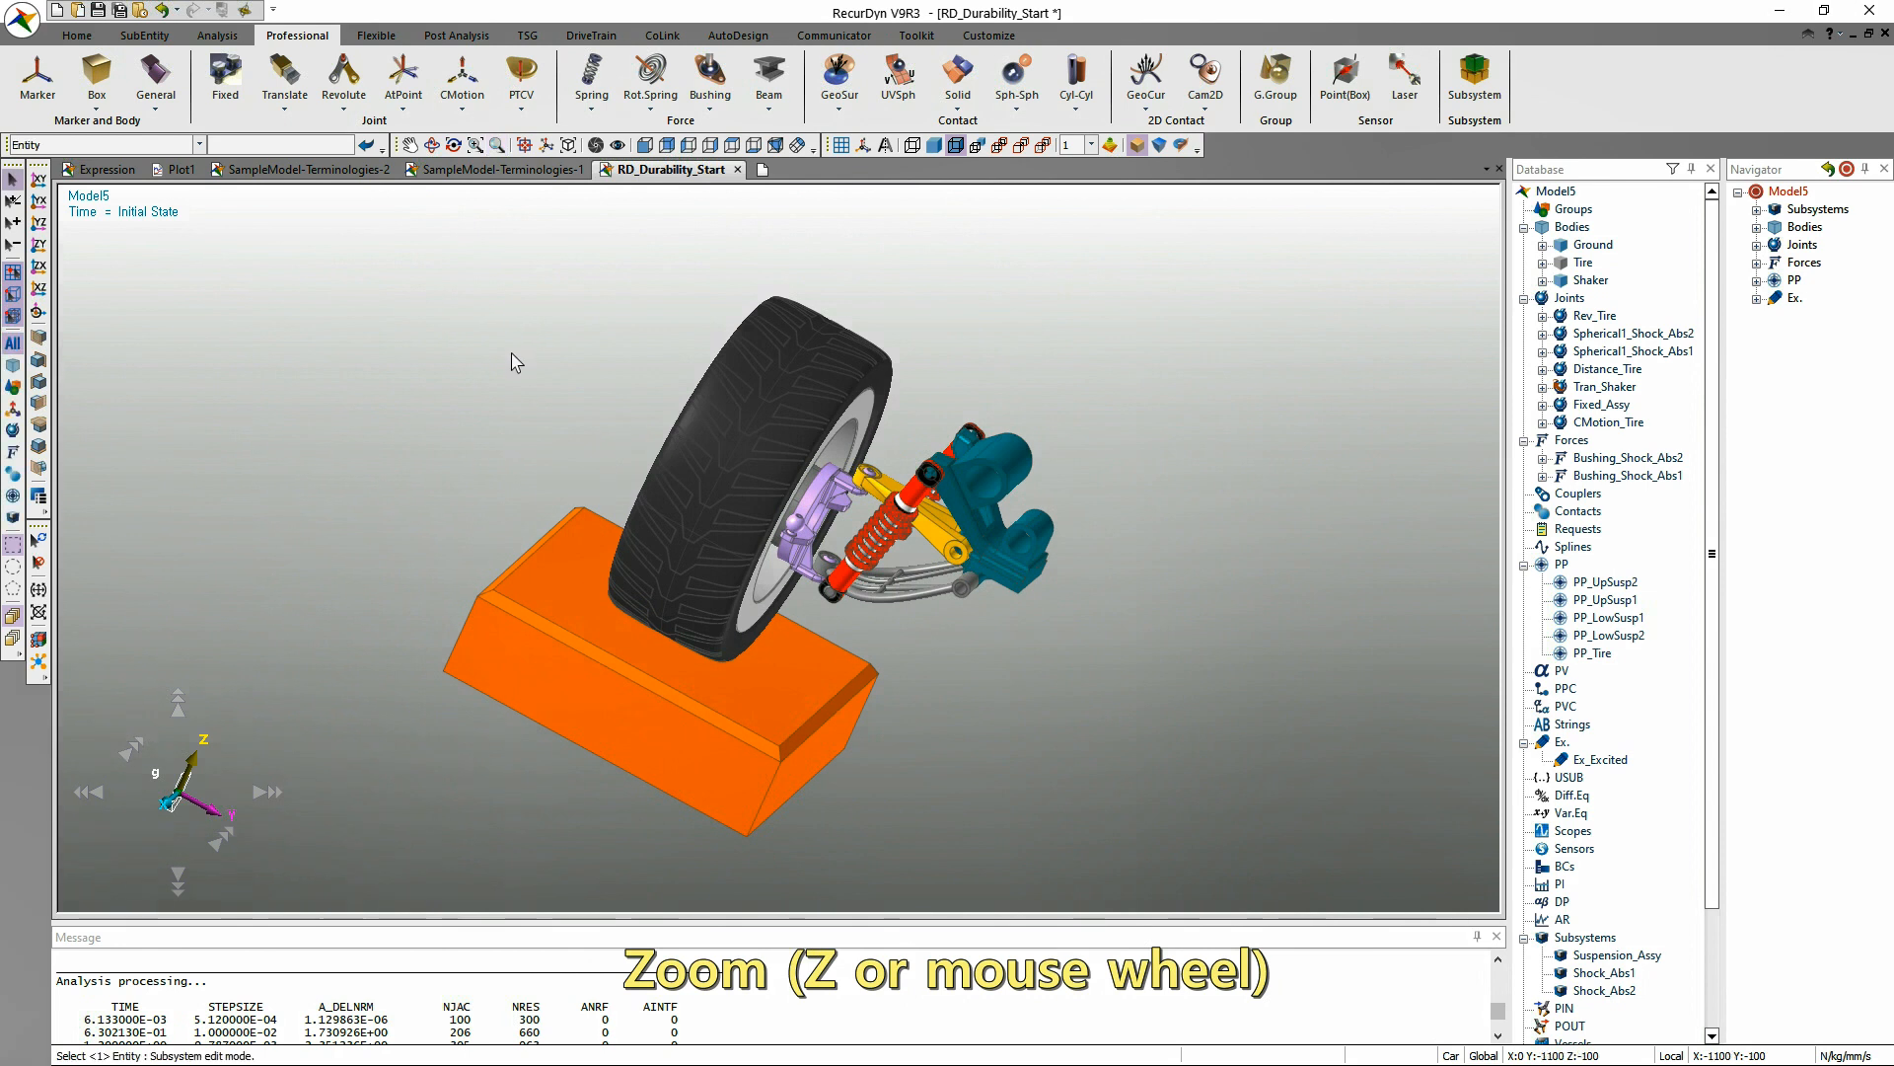
# Magnify the shock absorber area with Select Zoom and fit the whole model in the view again.
pyautogui.rightClick(512, 353)
pyautogui.click(575, 565)
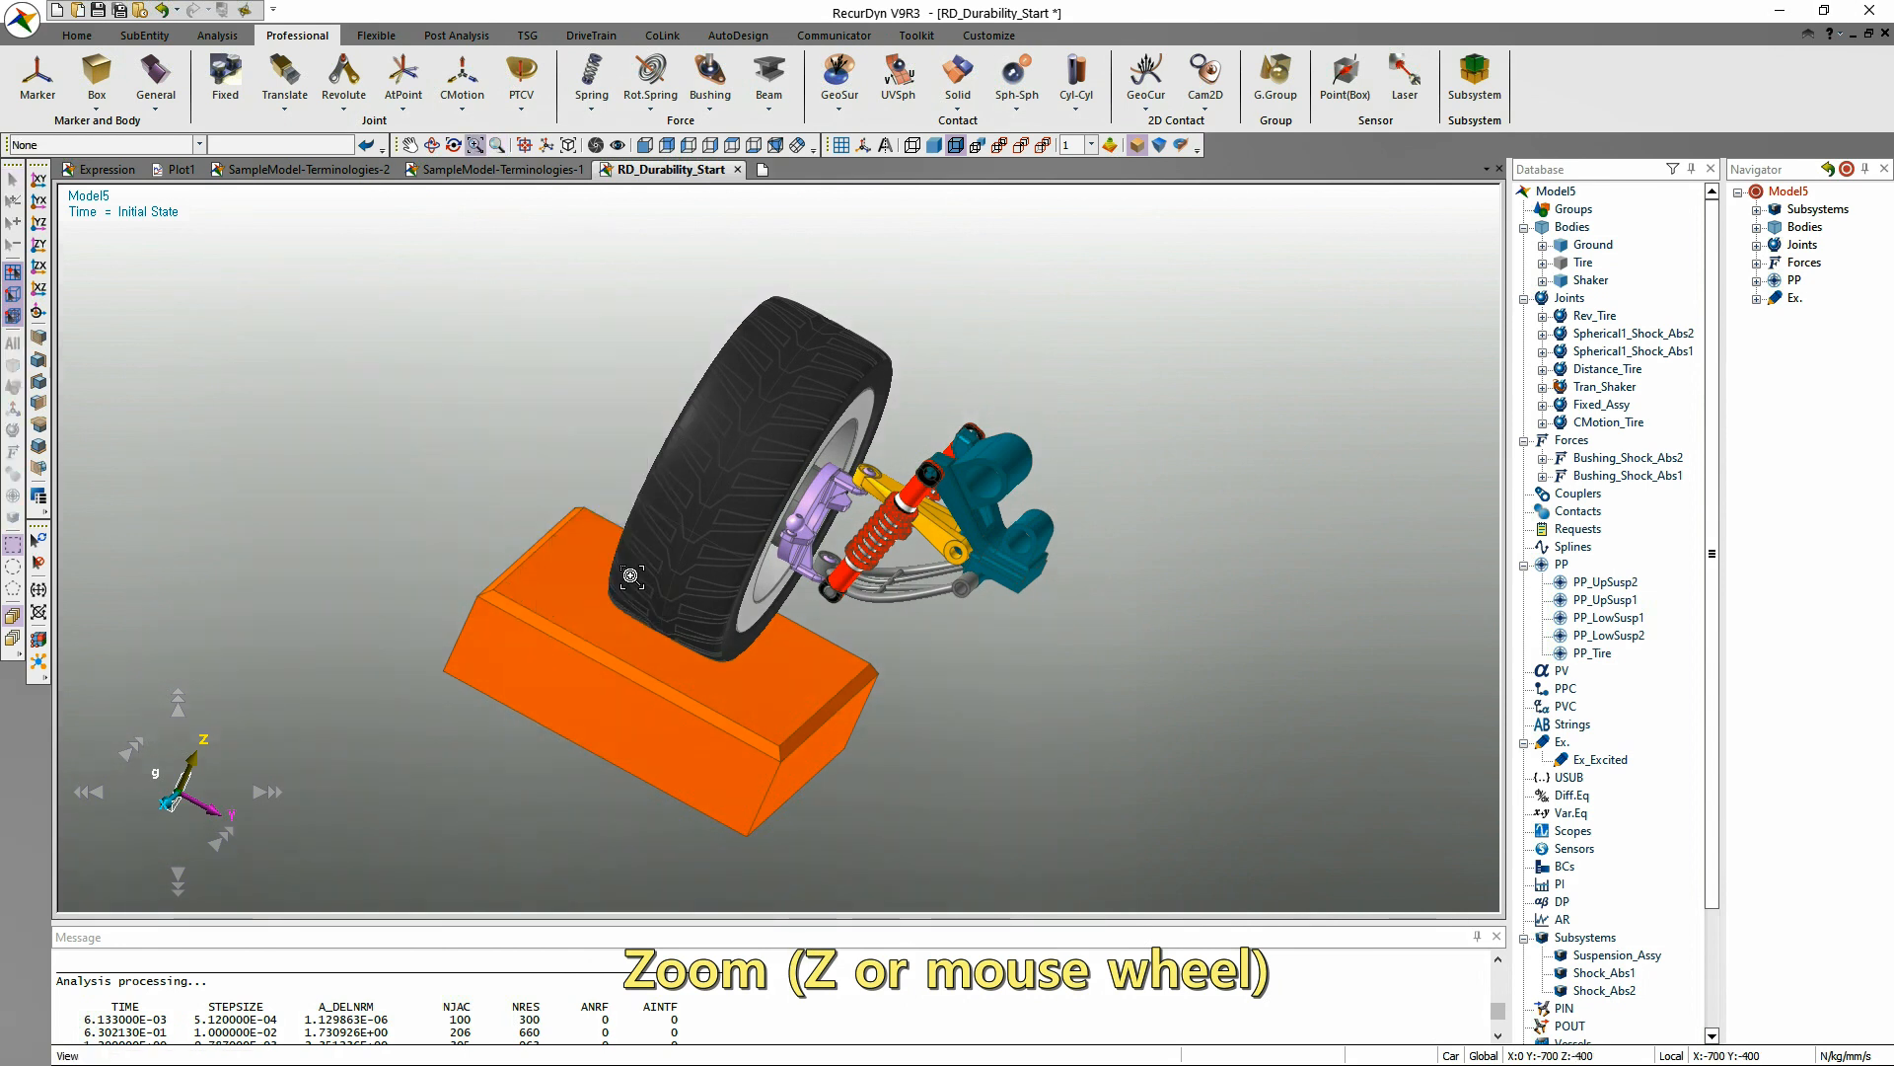
pyautogui.moveTo(812, 475); pyautogui.dragTo(945, 613)
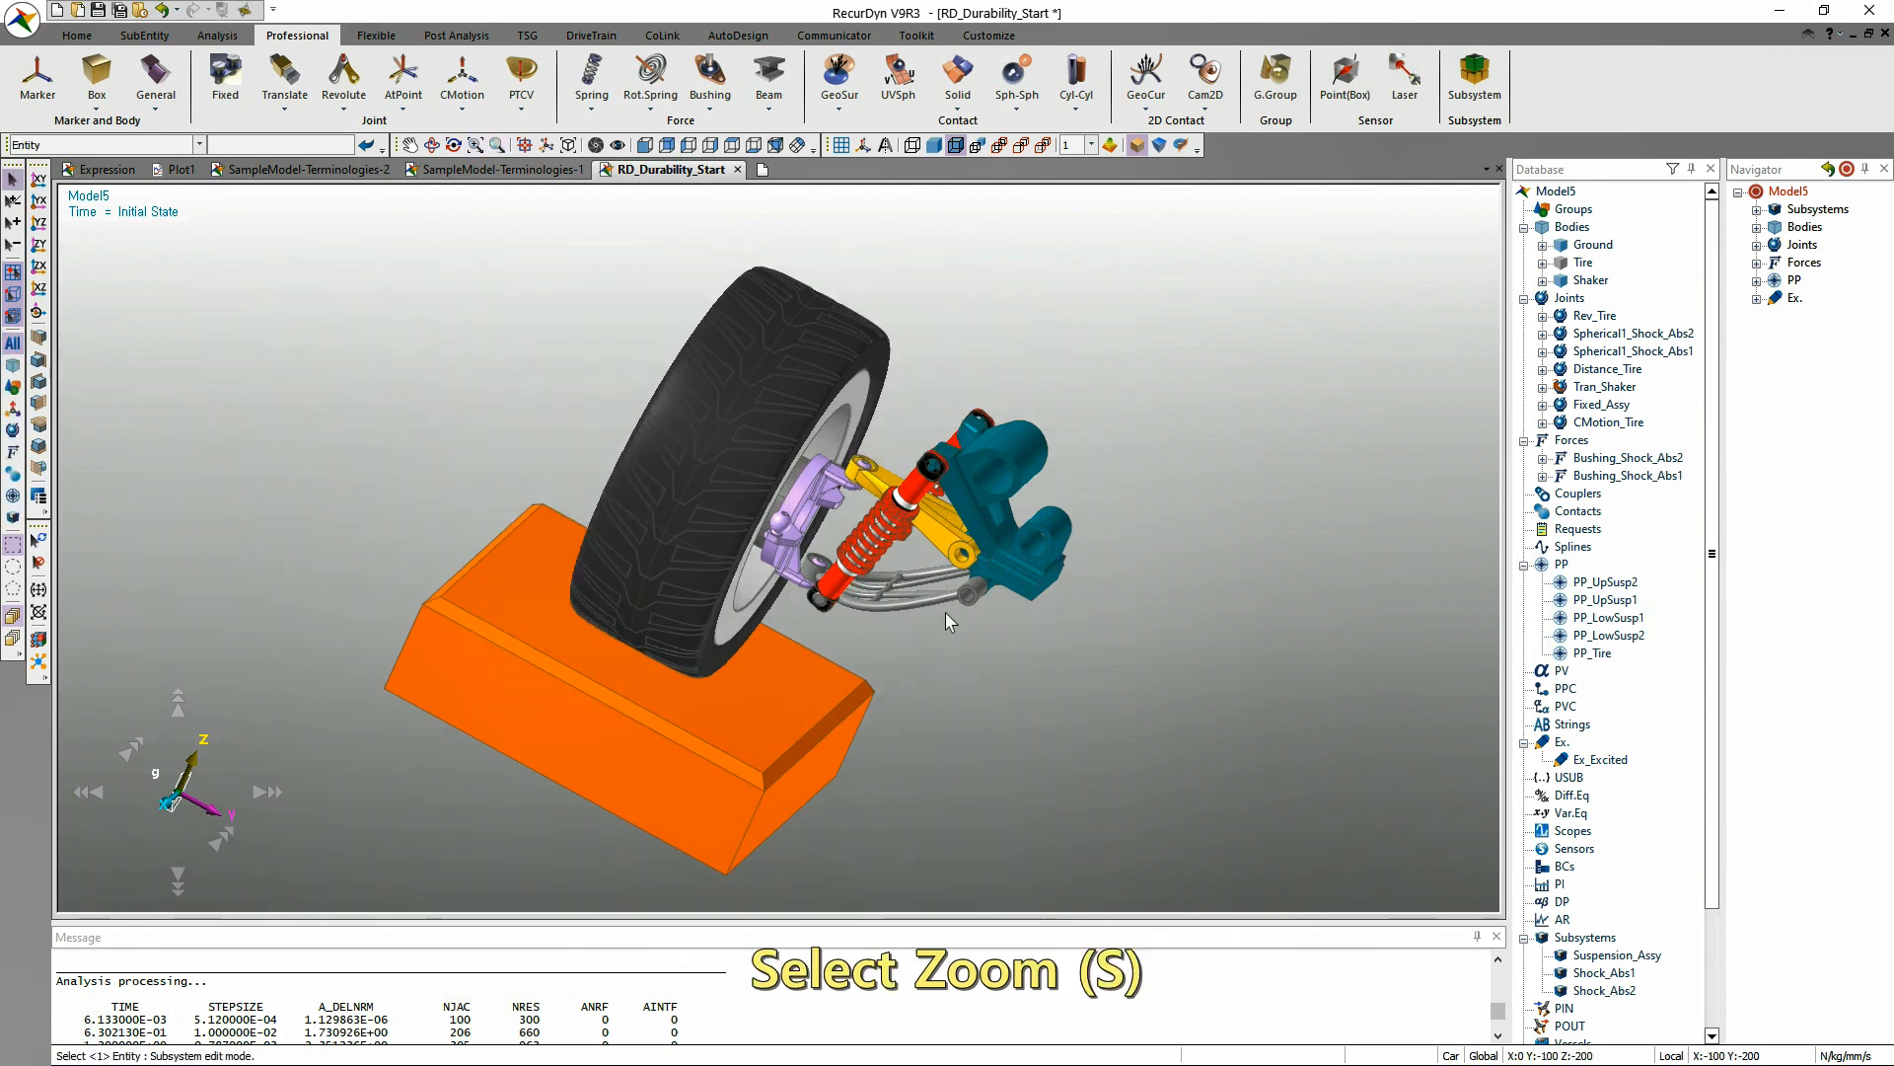
pyautogui.press('f')
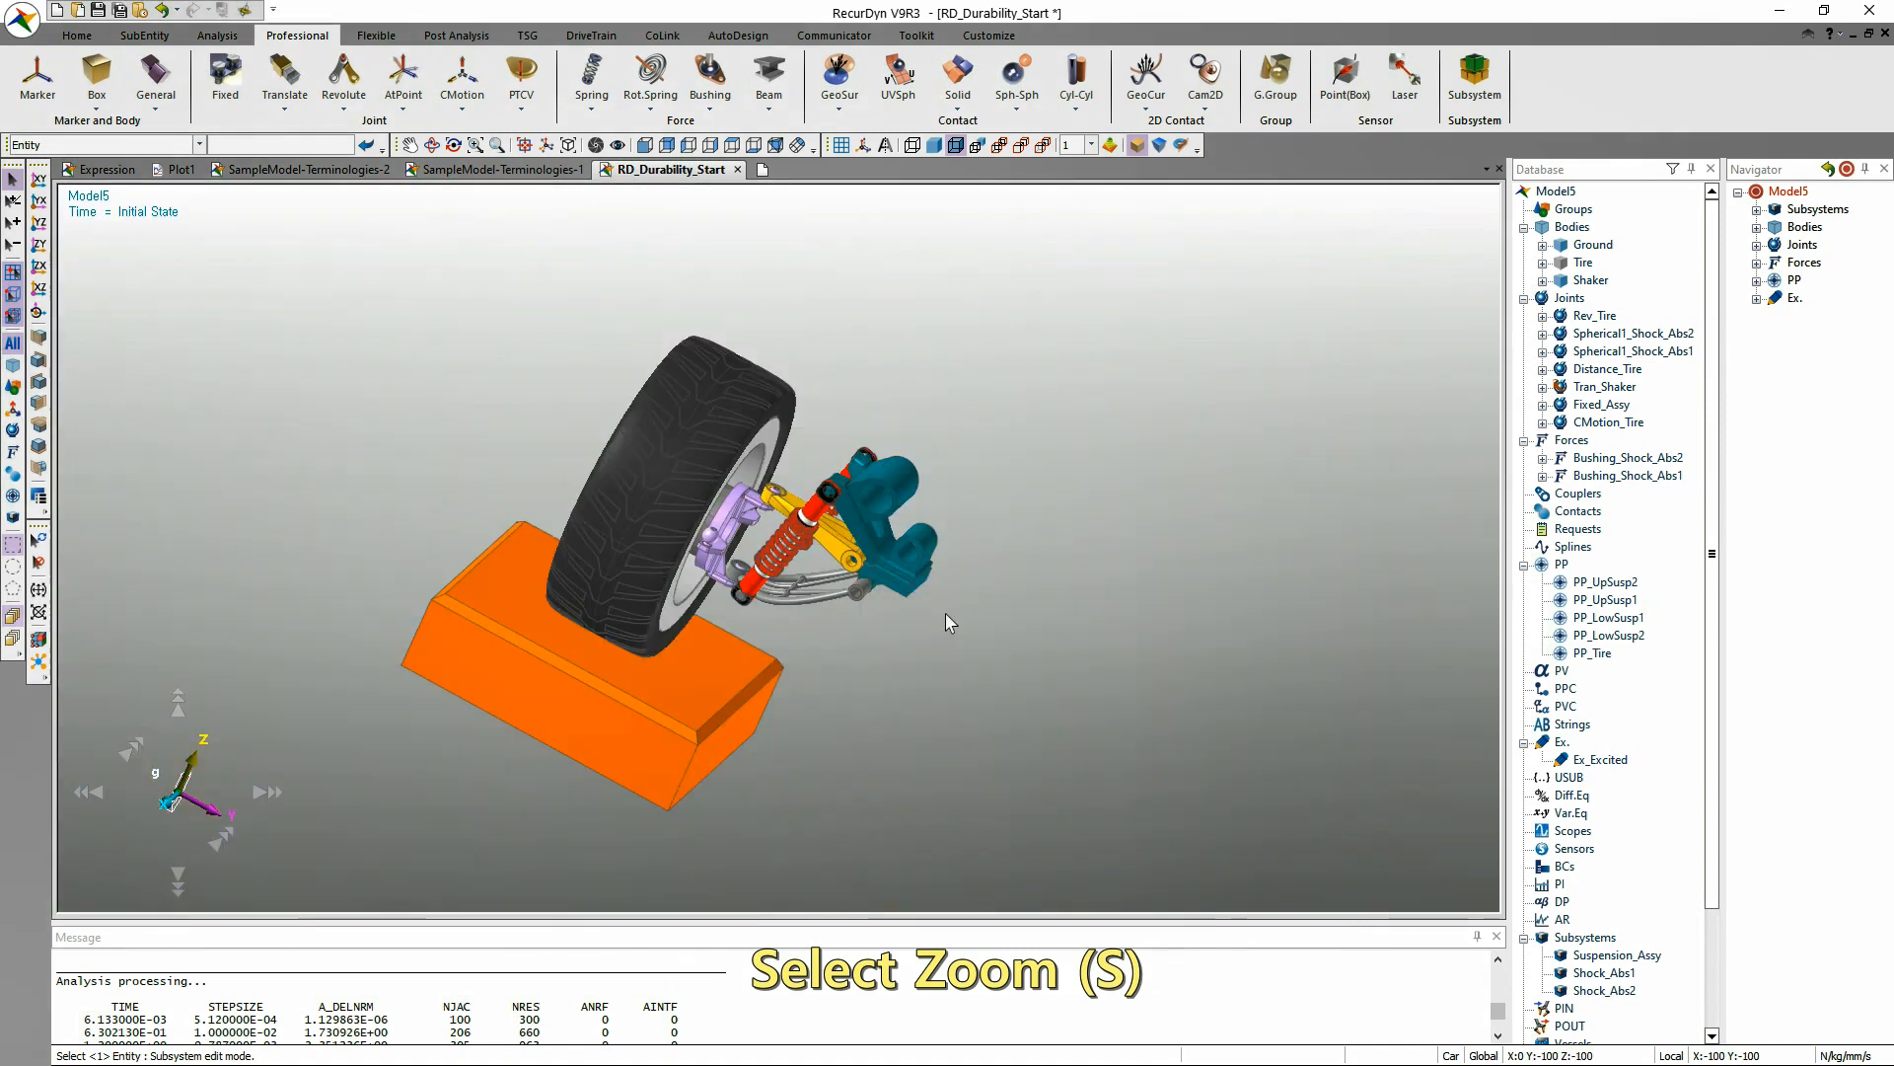
# Display the whole model in Wireframe, Shade and Shade with Wireframe rendering in turn.
pyautogui.press('r')
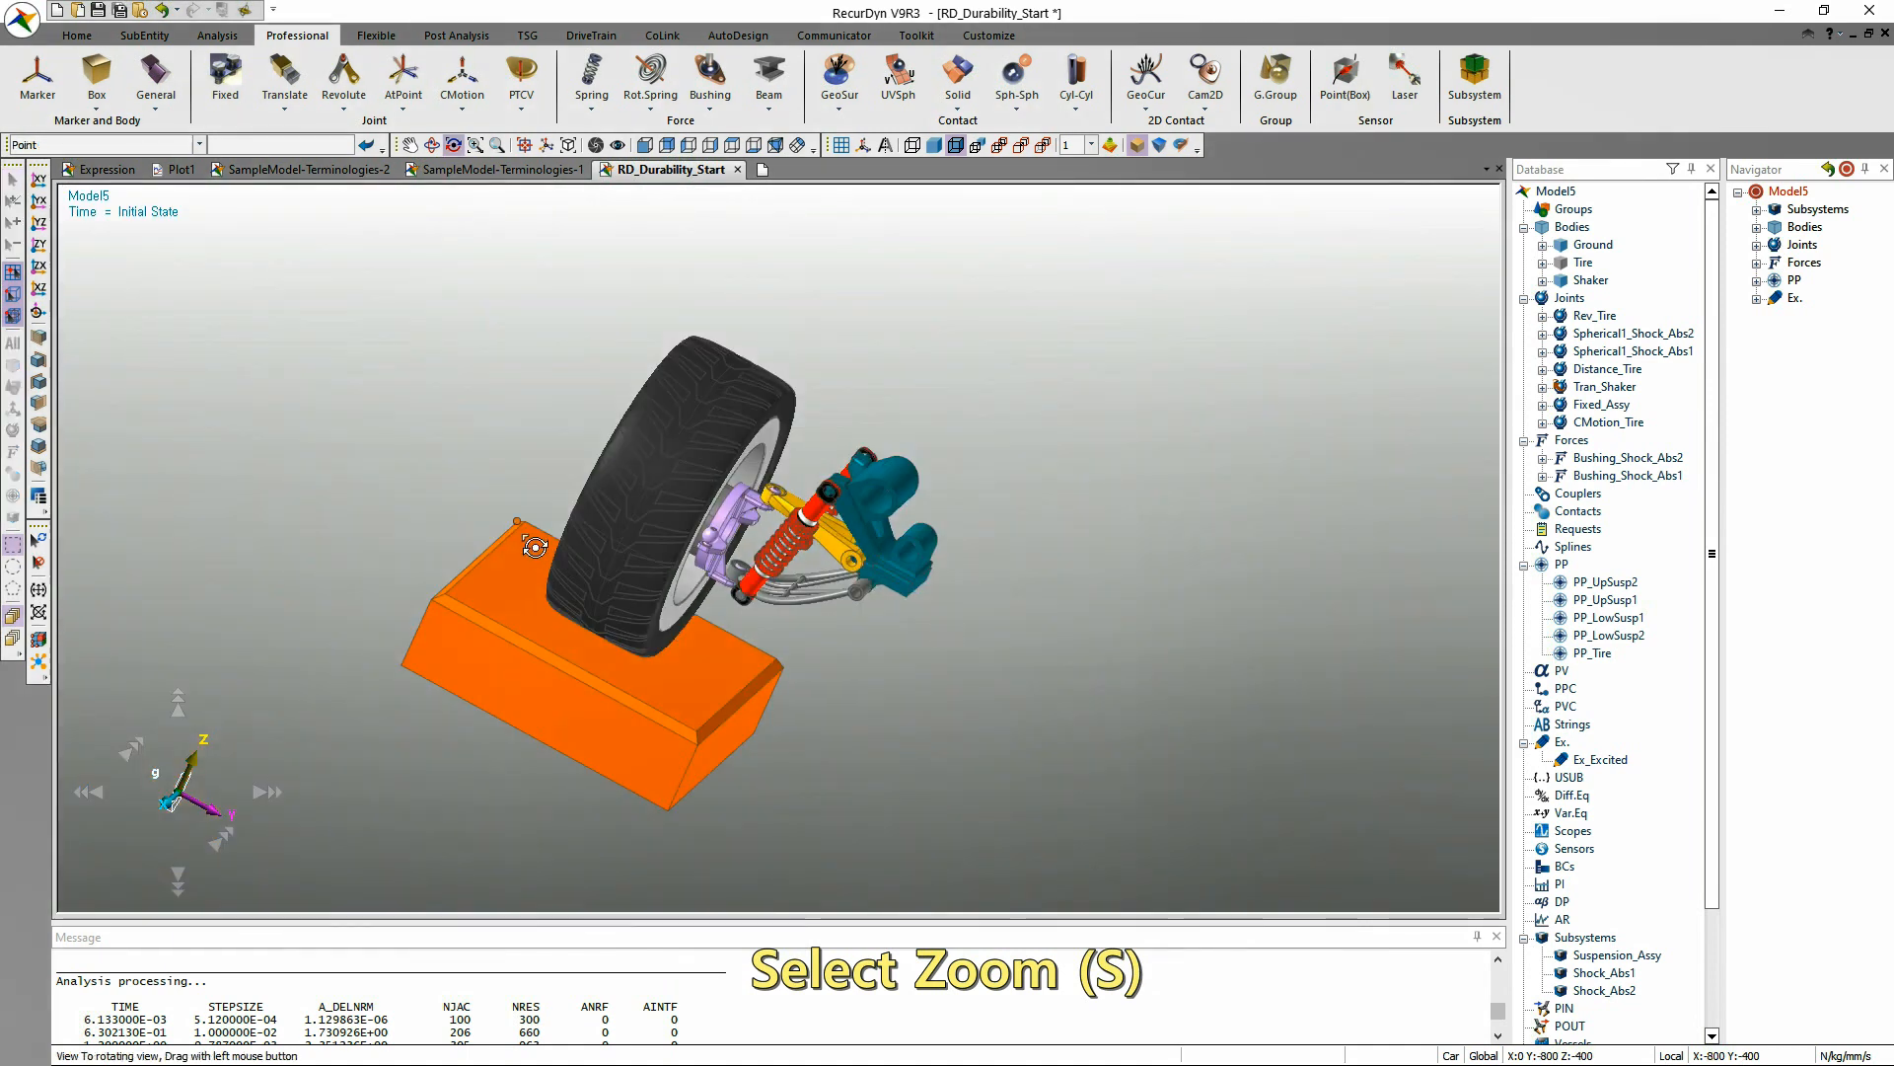
pyautogui.moveTo(456, 605); pyautogui.dragTo(353, 590)
pyautogui.scroll(2, 517, 615)
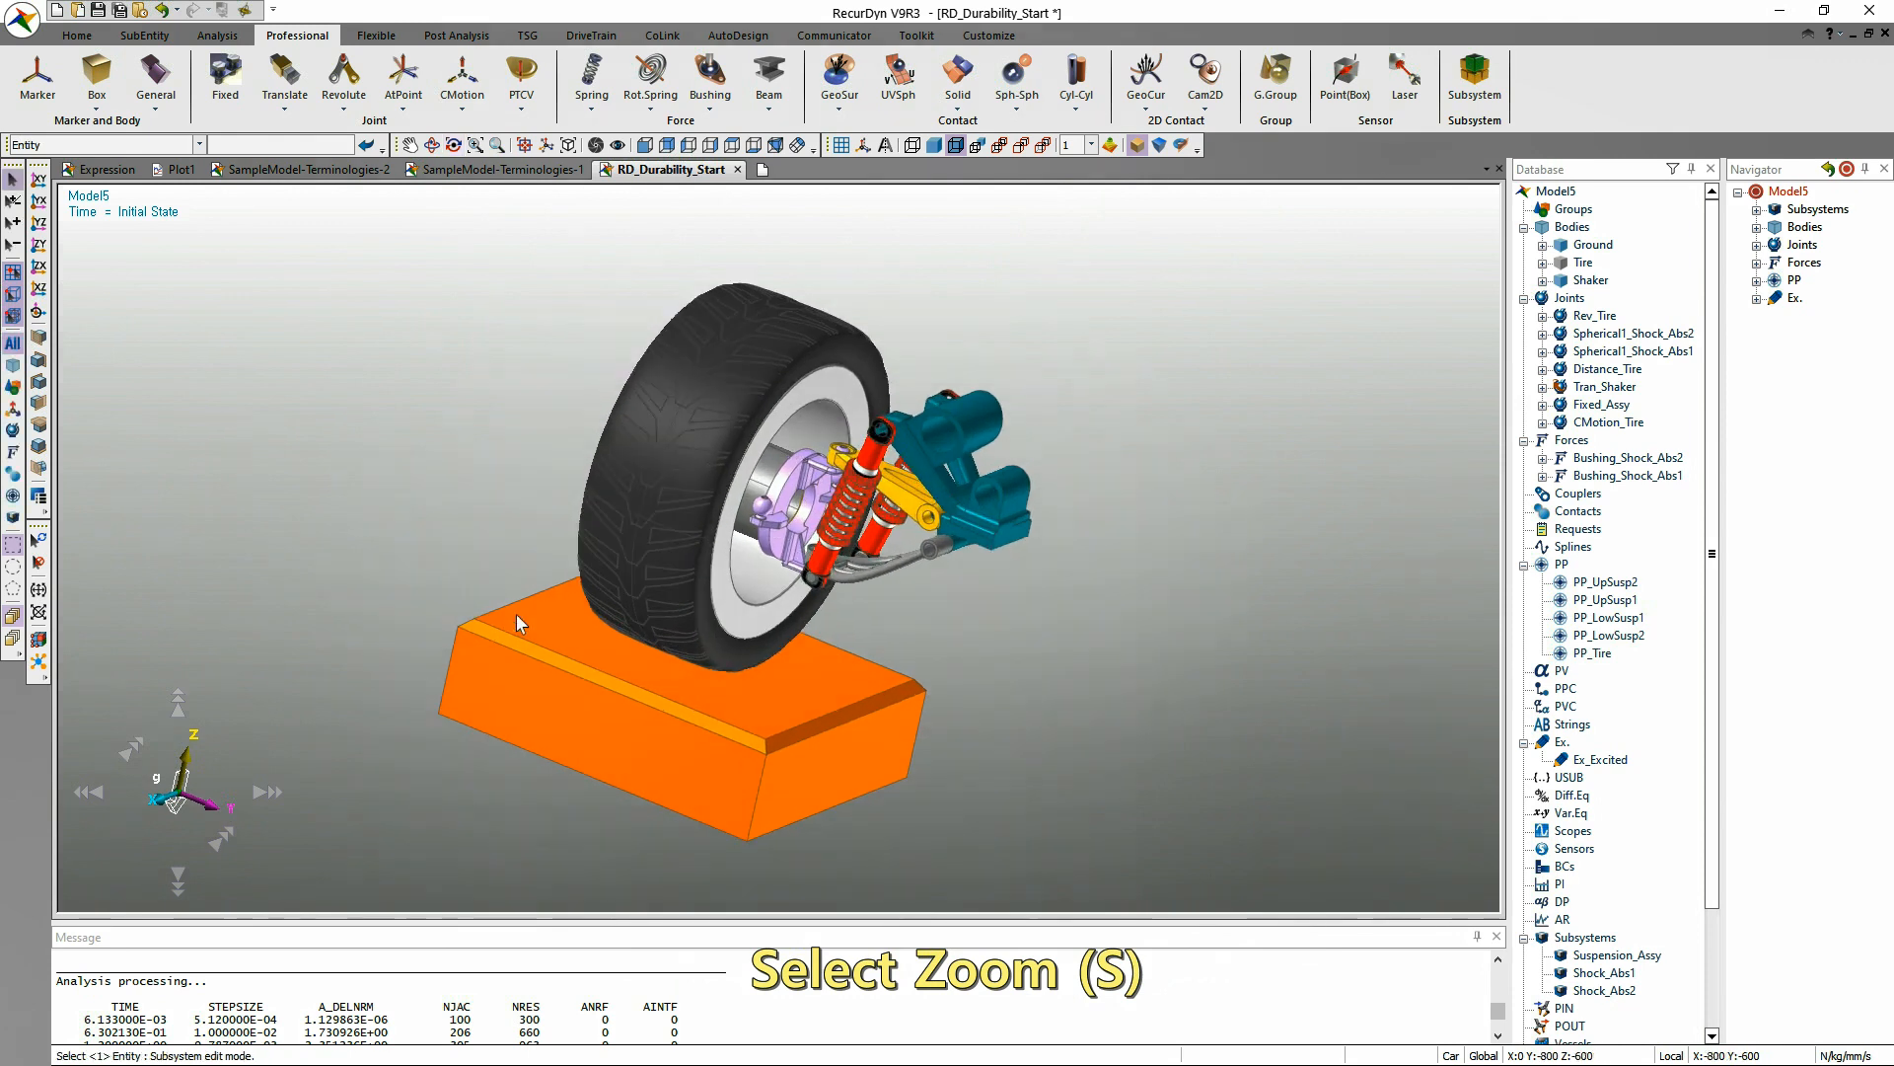
pyautogui.click(912, 146)
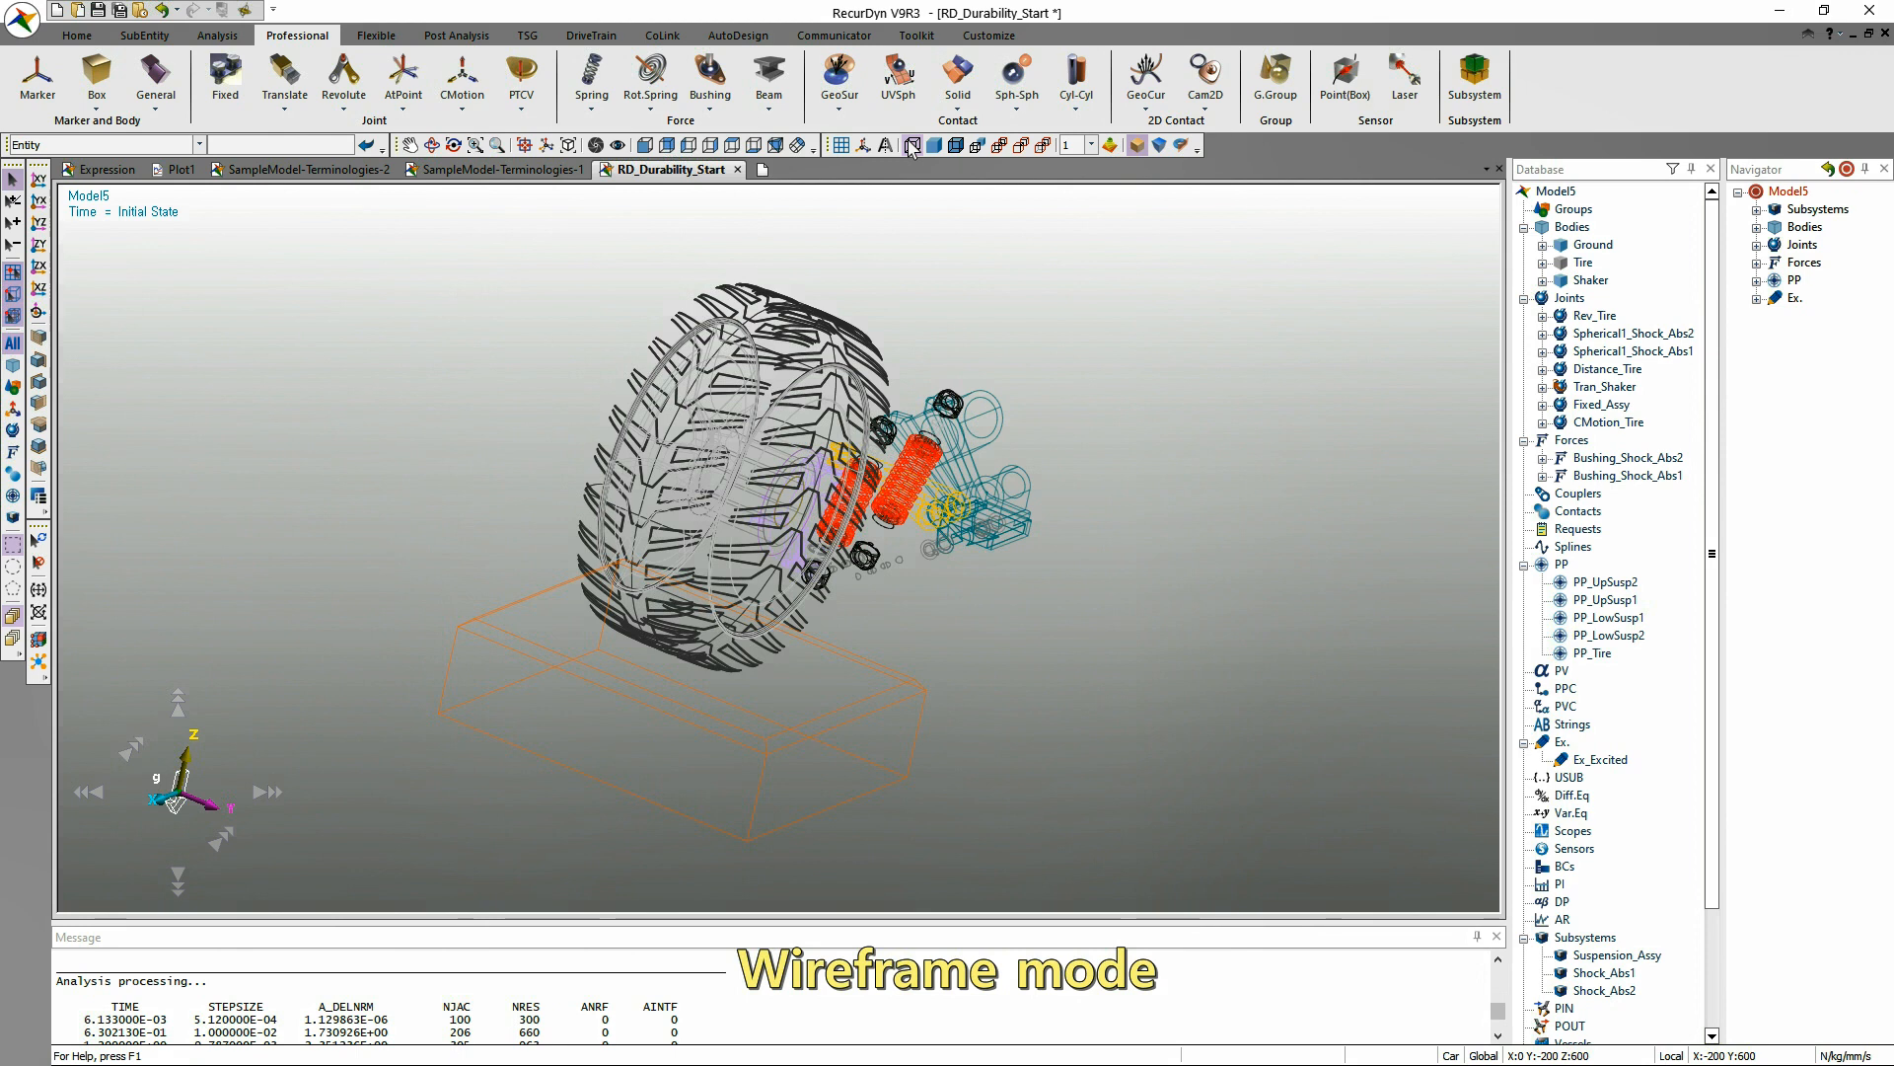
pyautogui.click(933, 147)
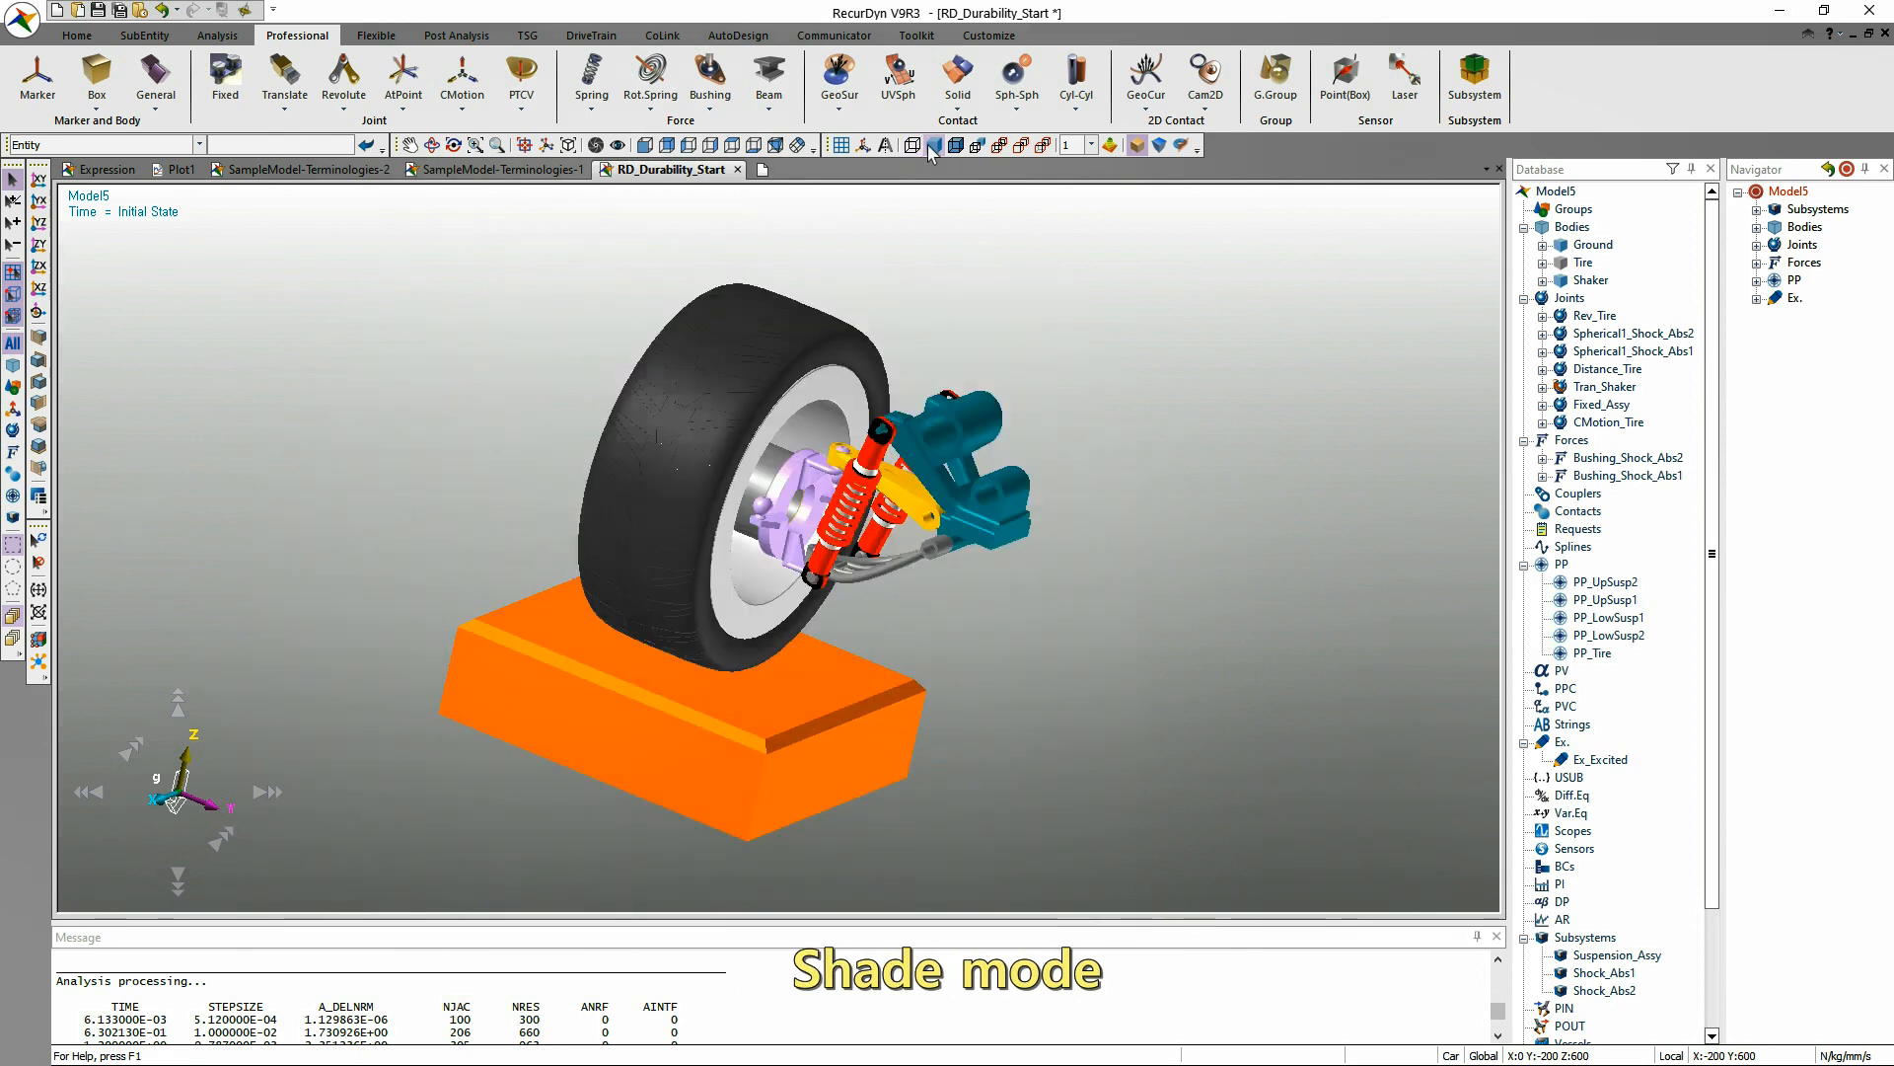
pyautogui.click(955, 146)
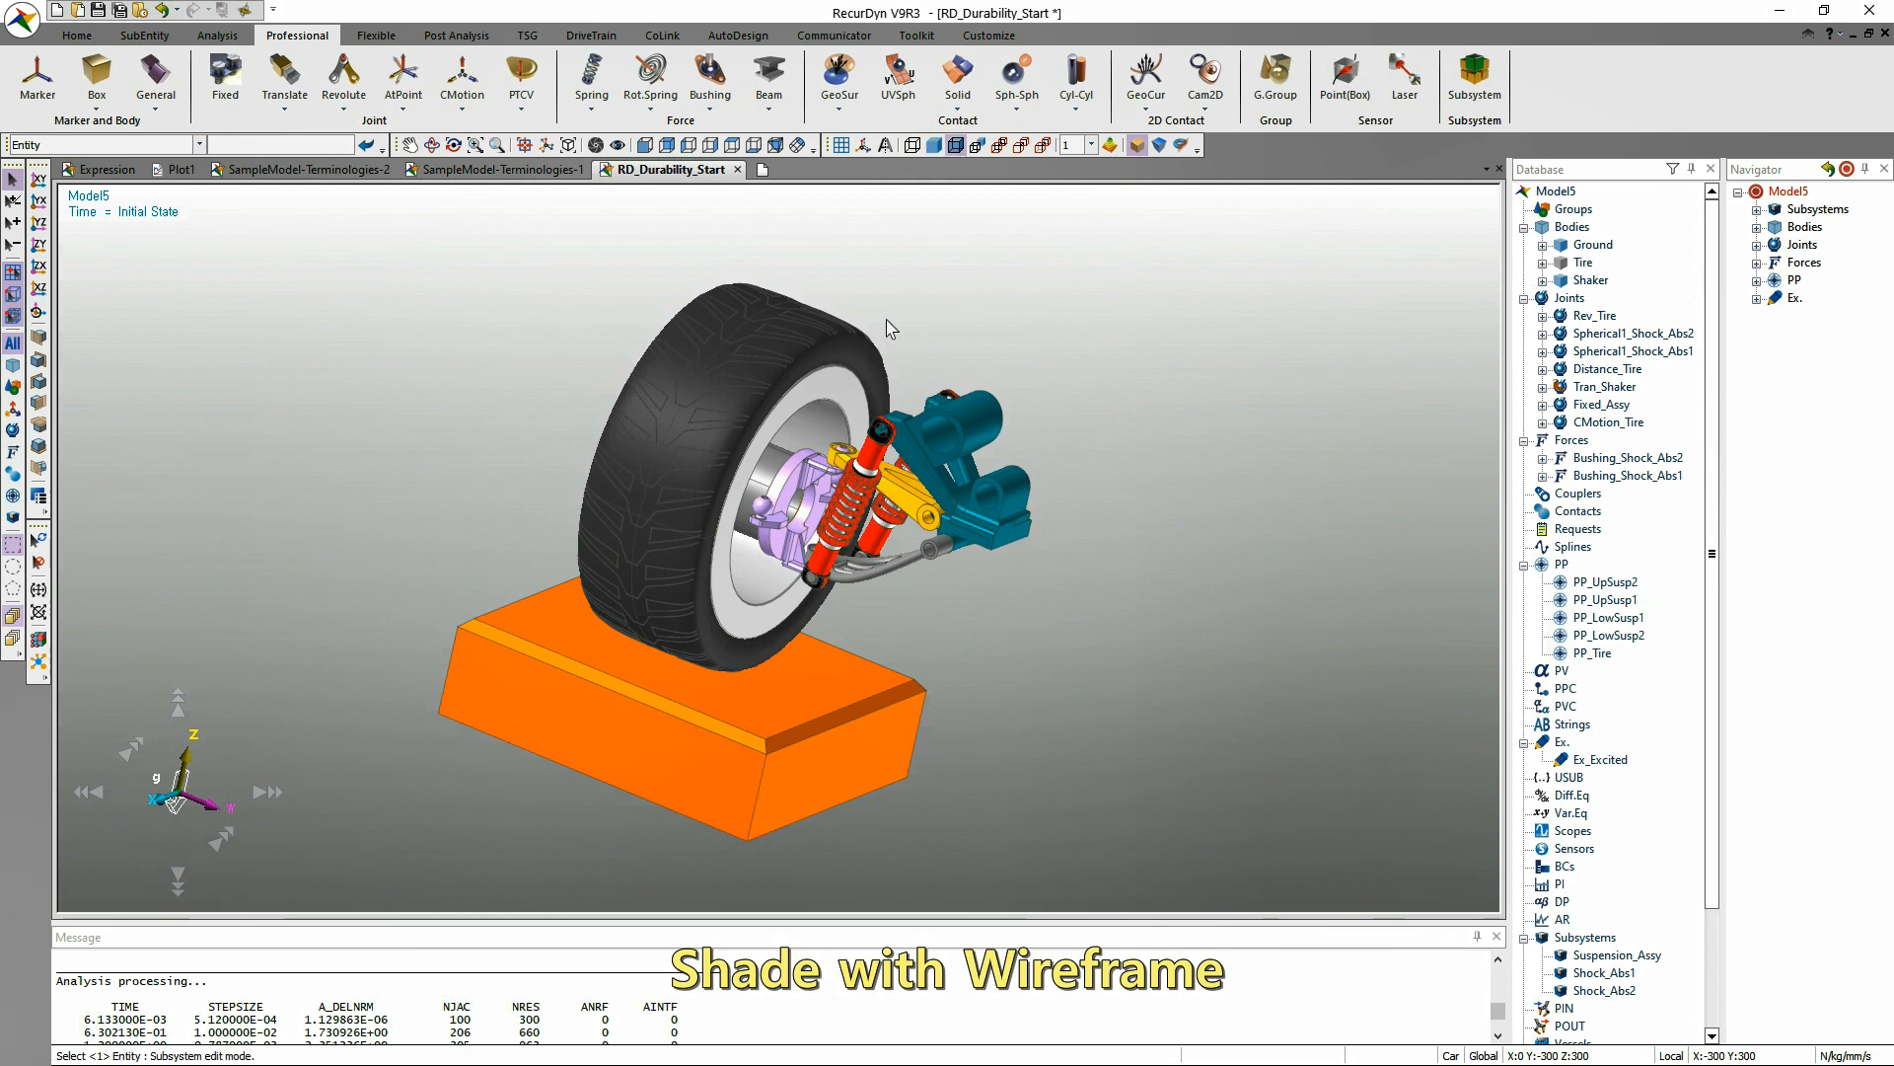
# Compare Shade and Shade with Wireframe rendering on a close-up of the suspension, ending with Shade with Wireframe.
pyautogui.press('w')
pyautogui.moveTo(834, 364); pyautogui.dragTo(1028, 543)
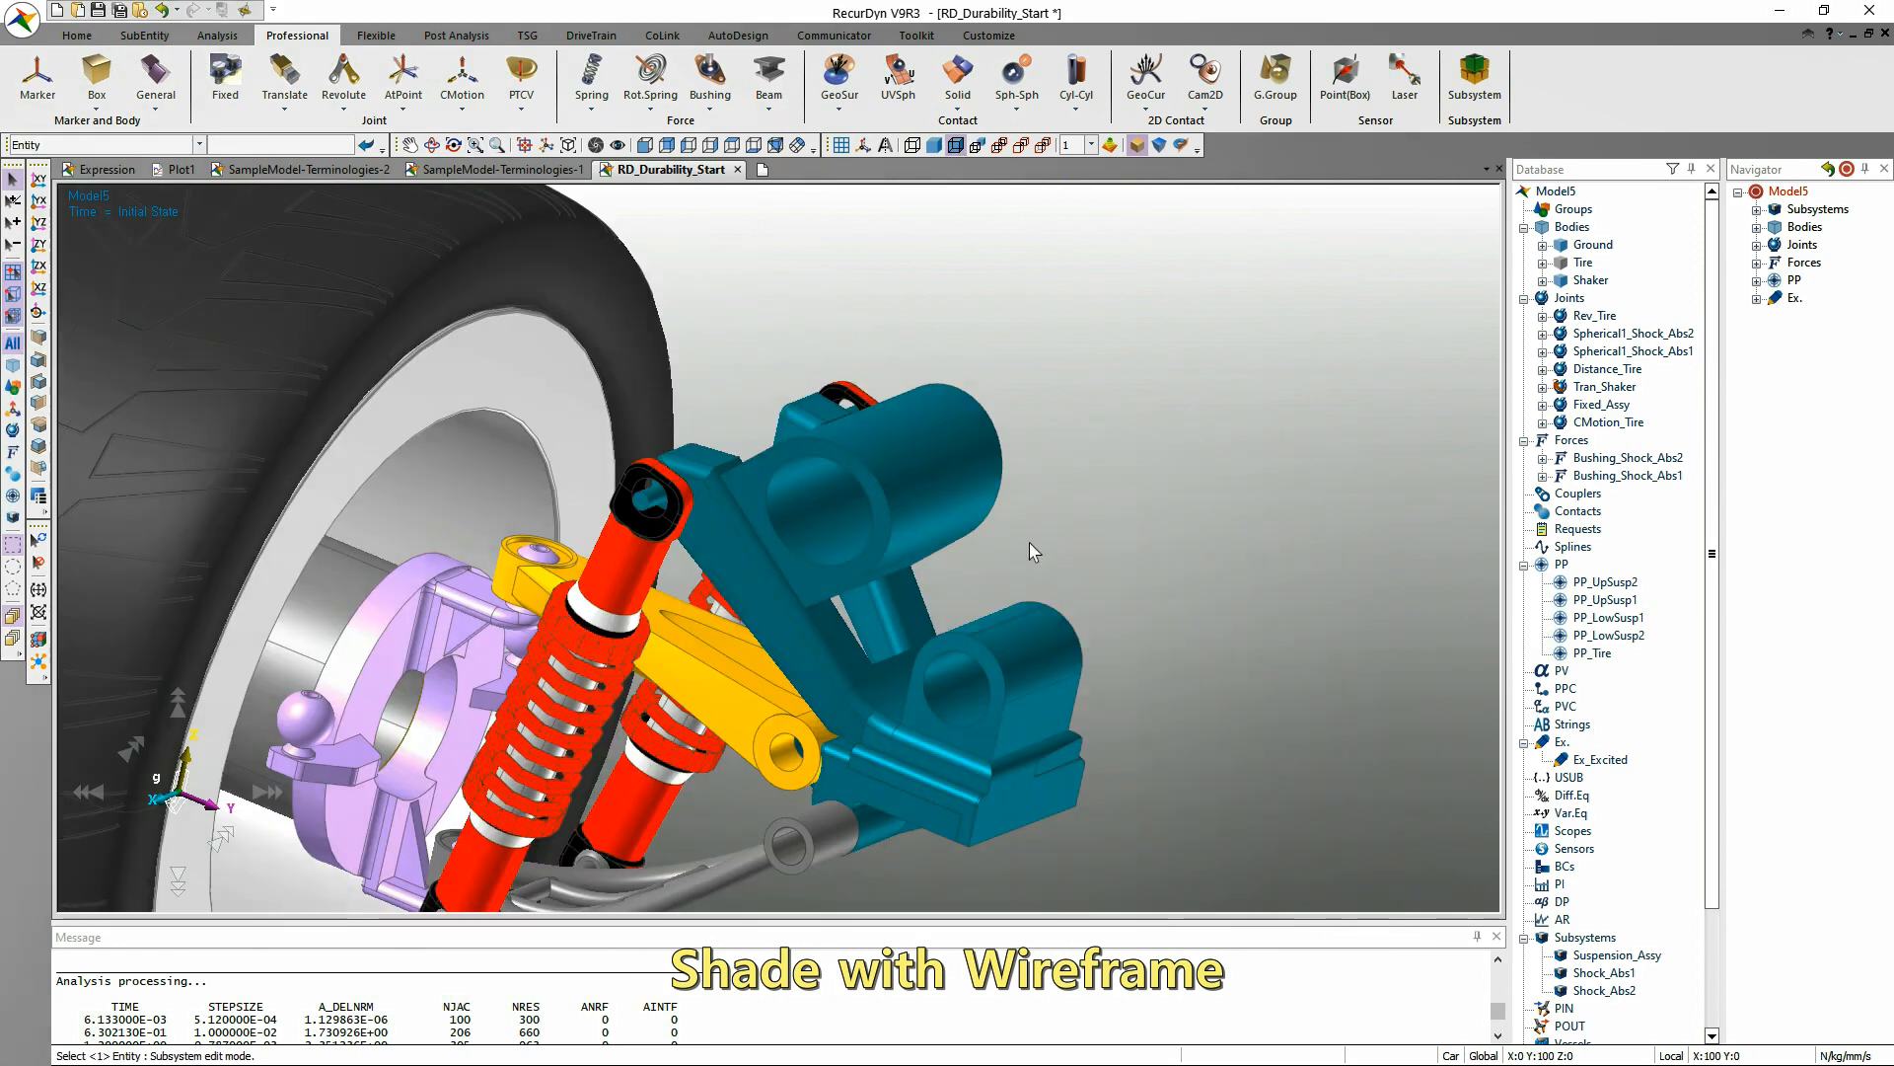
pyautogui.click(955, 146)
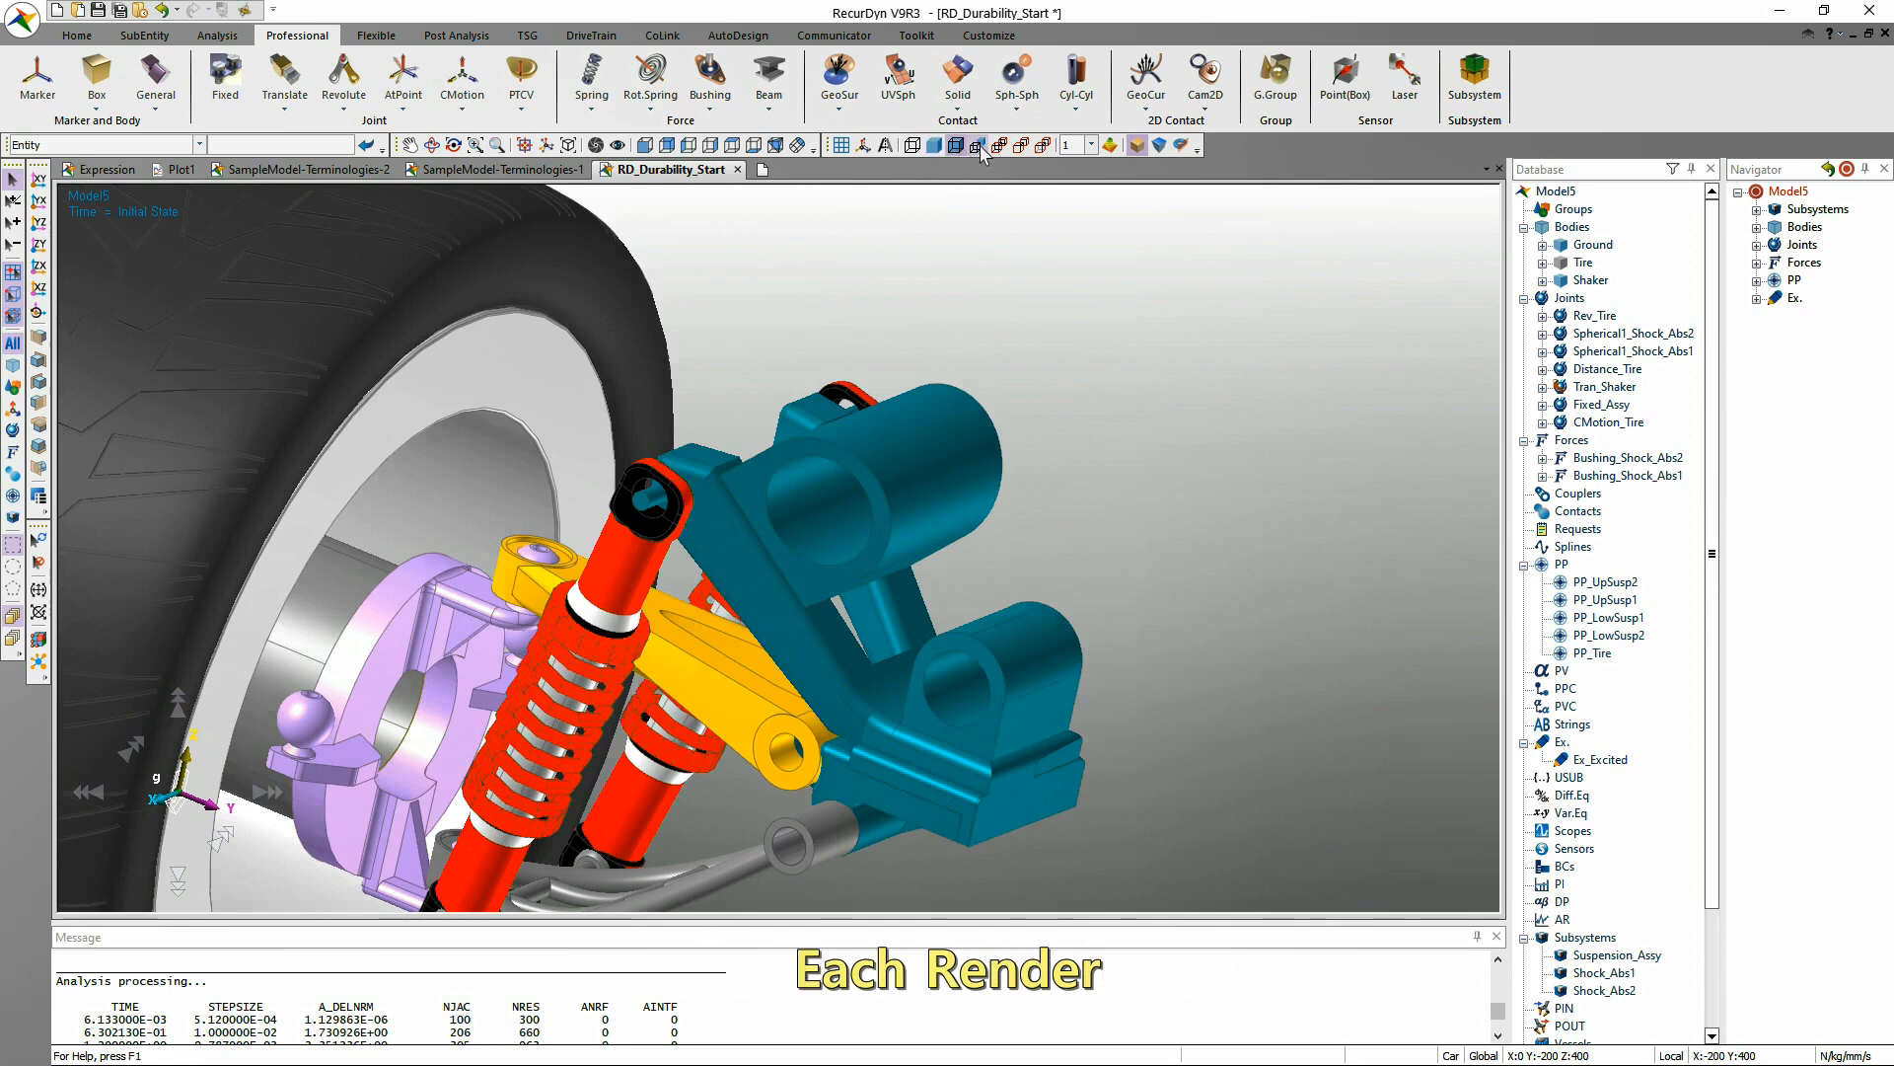
# Switch the rendering to Each Render and display the Tire body first as Wireframe, then as Shade.
pyautogui.click(976, 146)
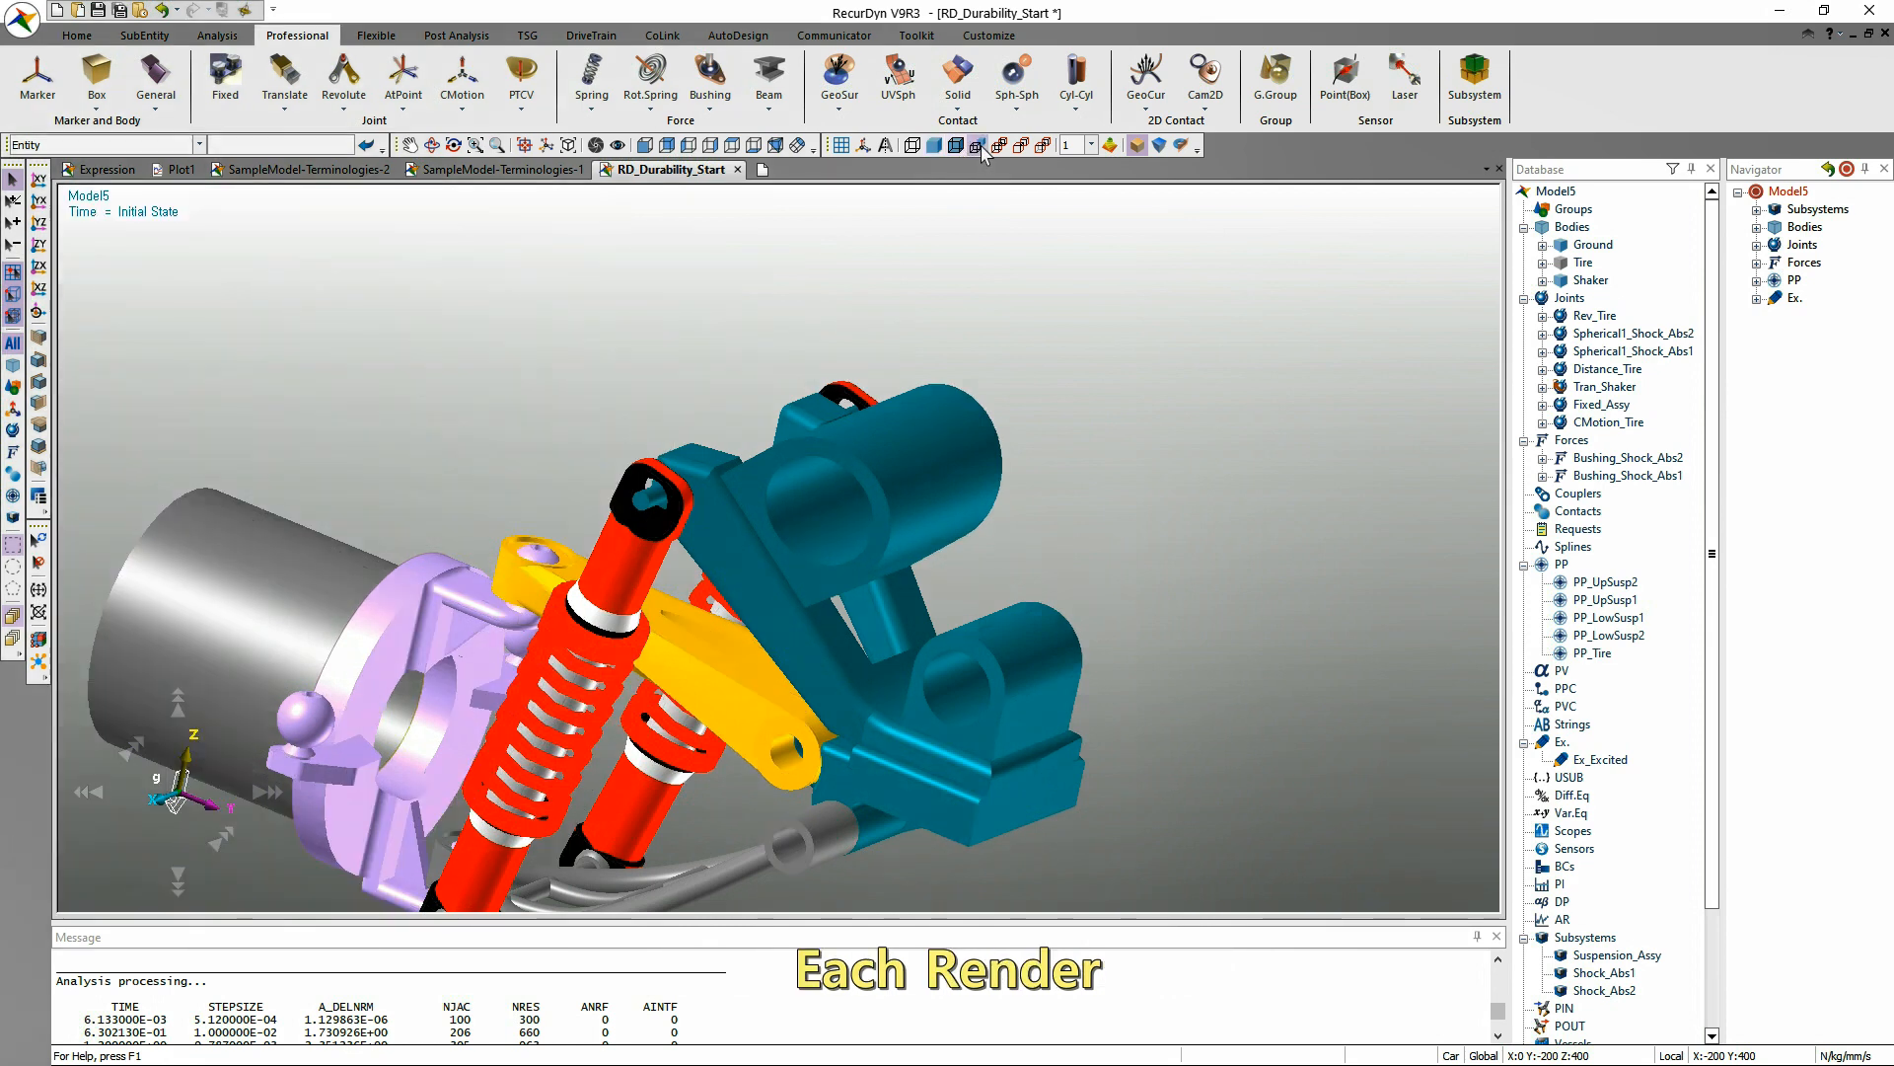
pyautogui.scroll(-5, 842, 339)
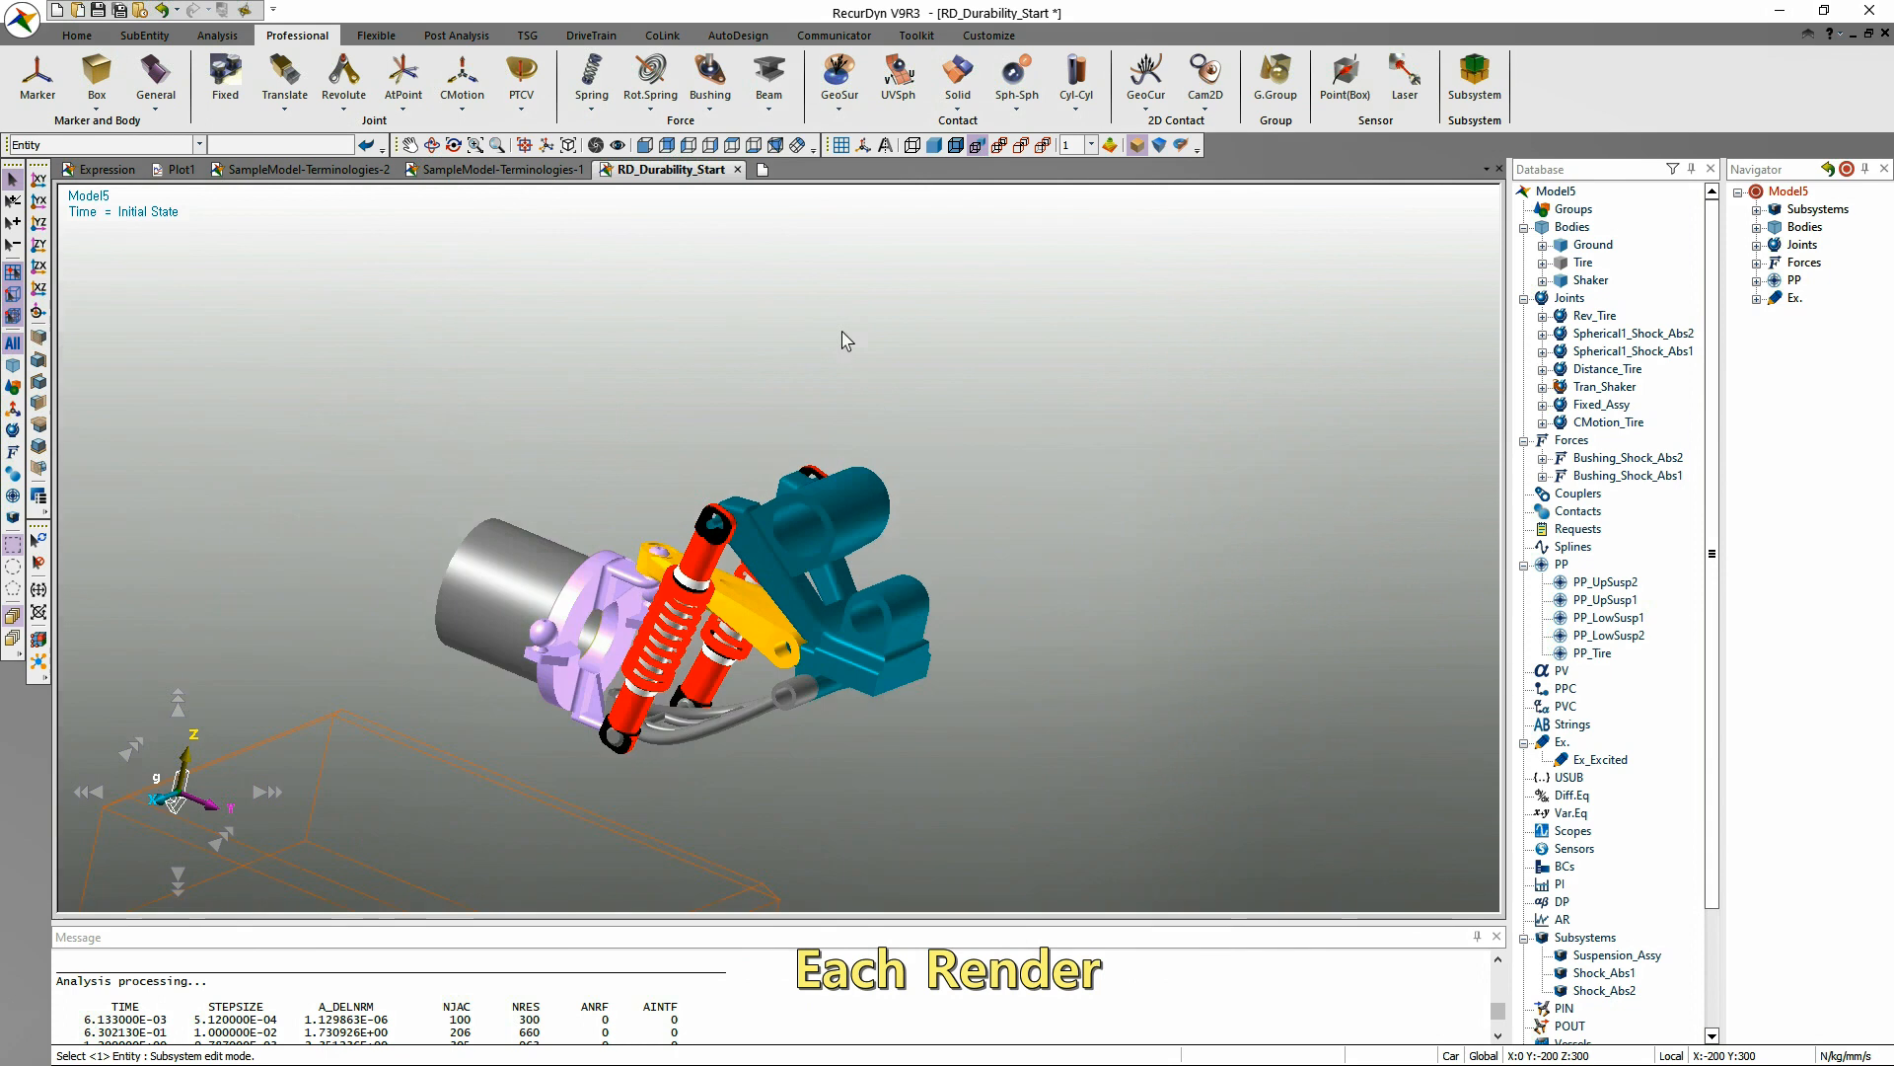
pyautogui.rightClick(1585, 264)
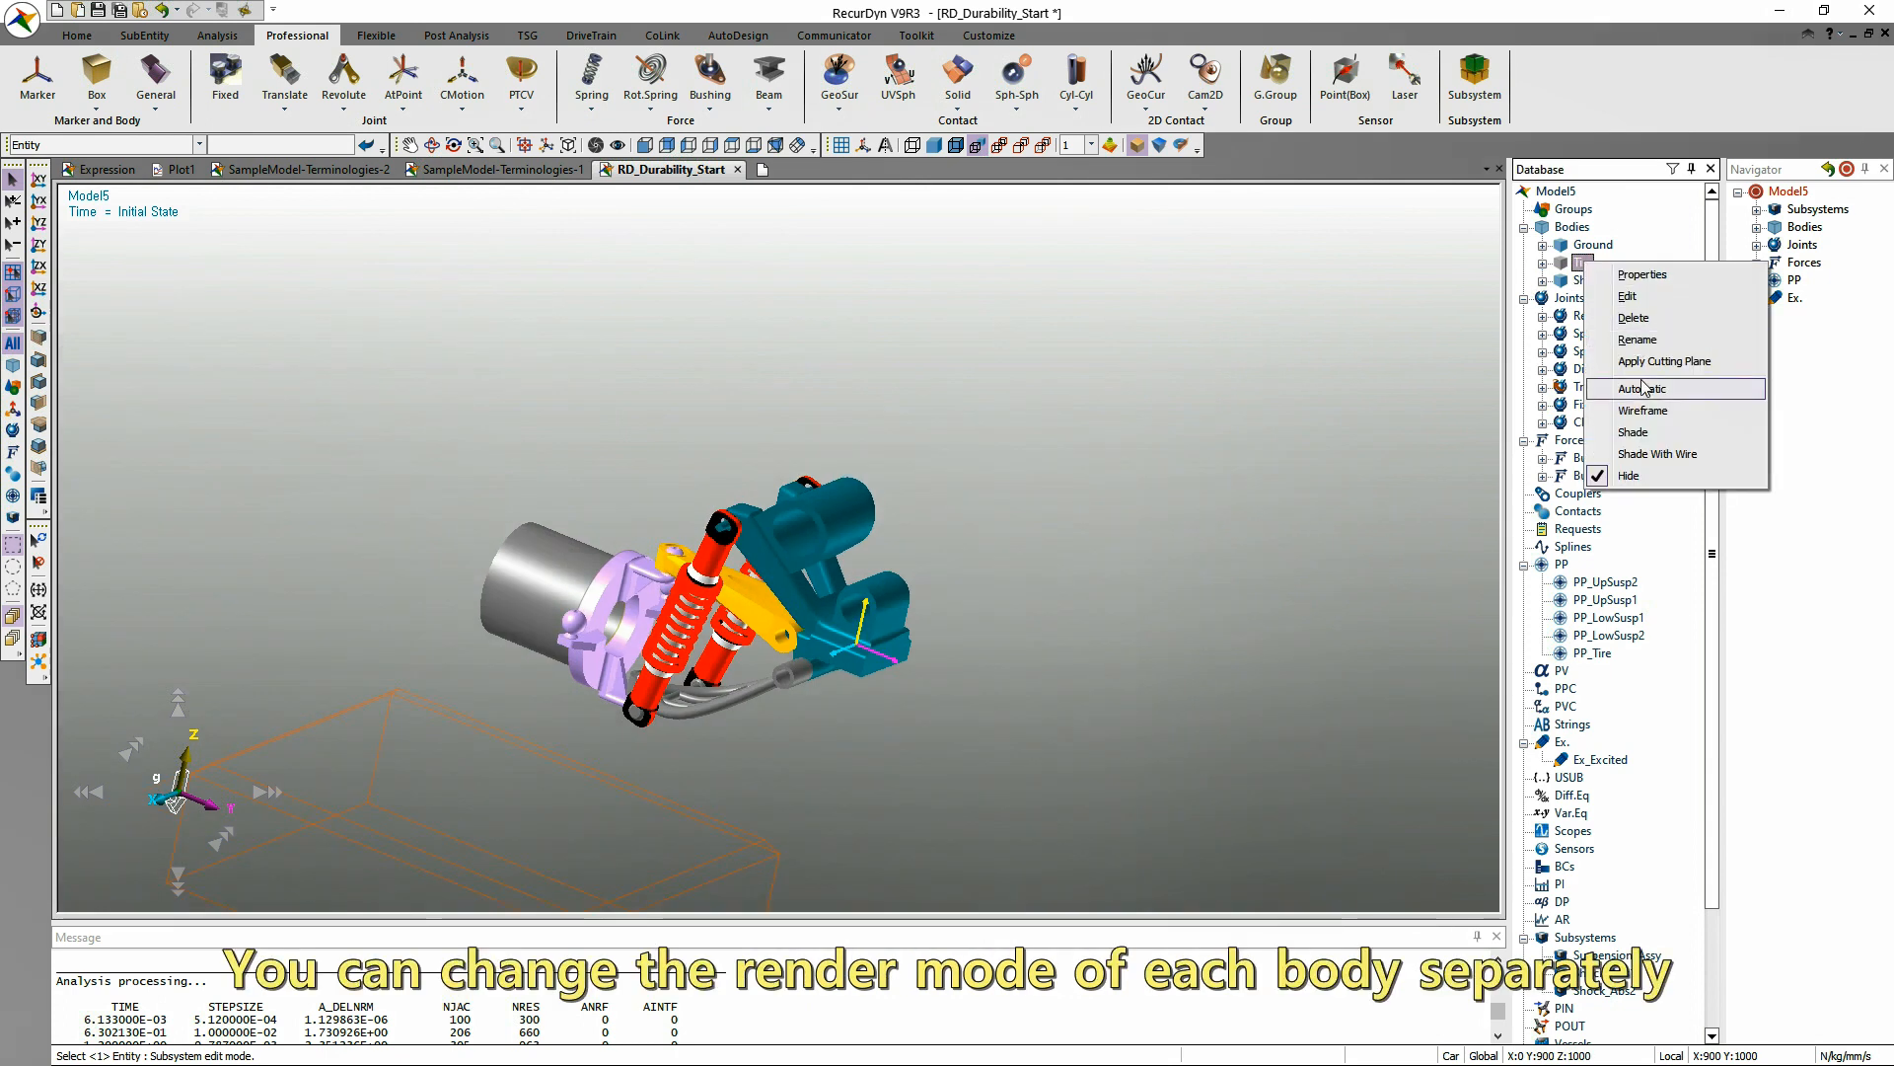
pyautogui.click(1643, 411)
pyautogui.rightClick(1584, 265)
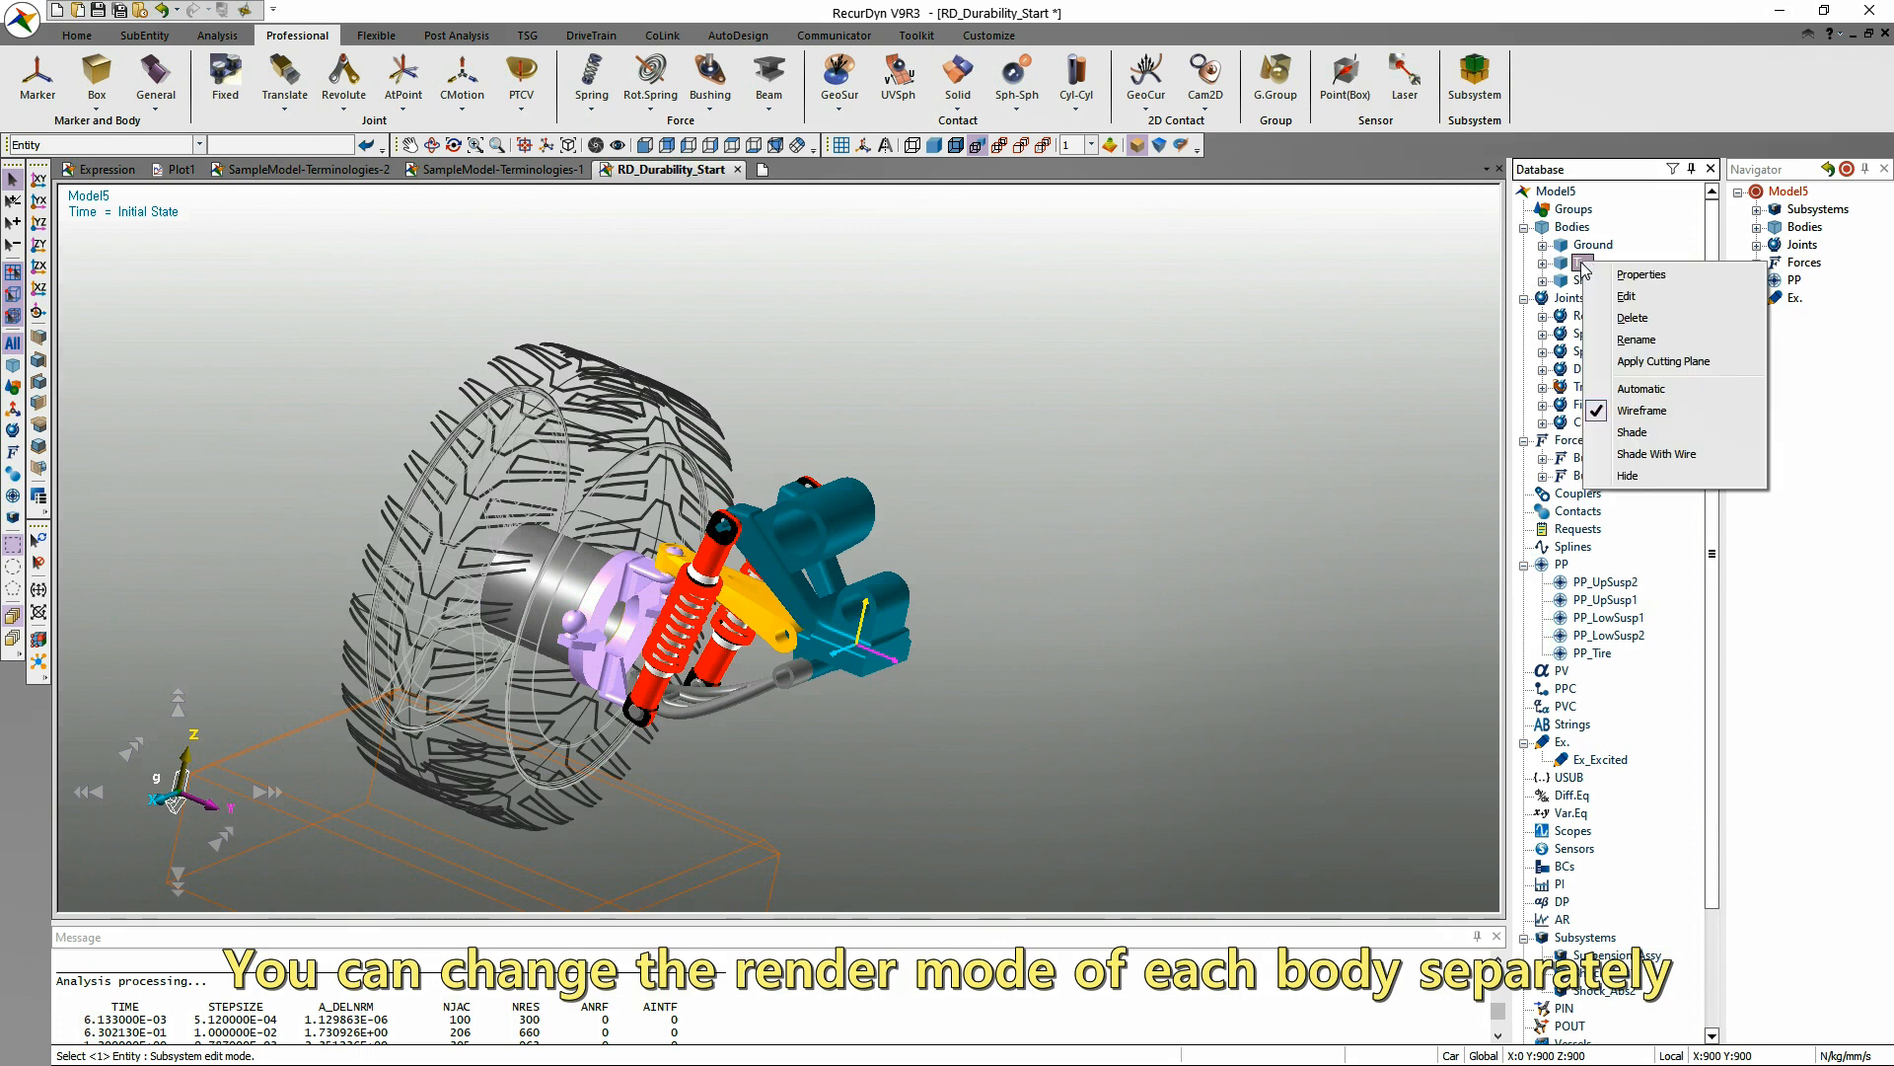
pyautogui.click(1655, 439)
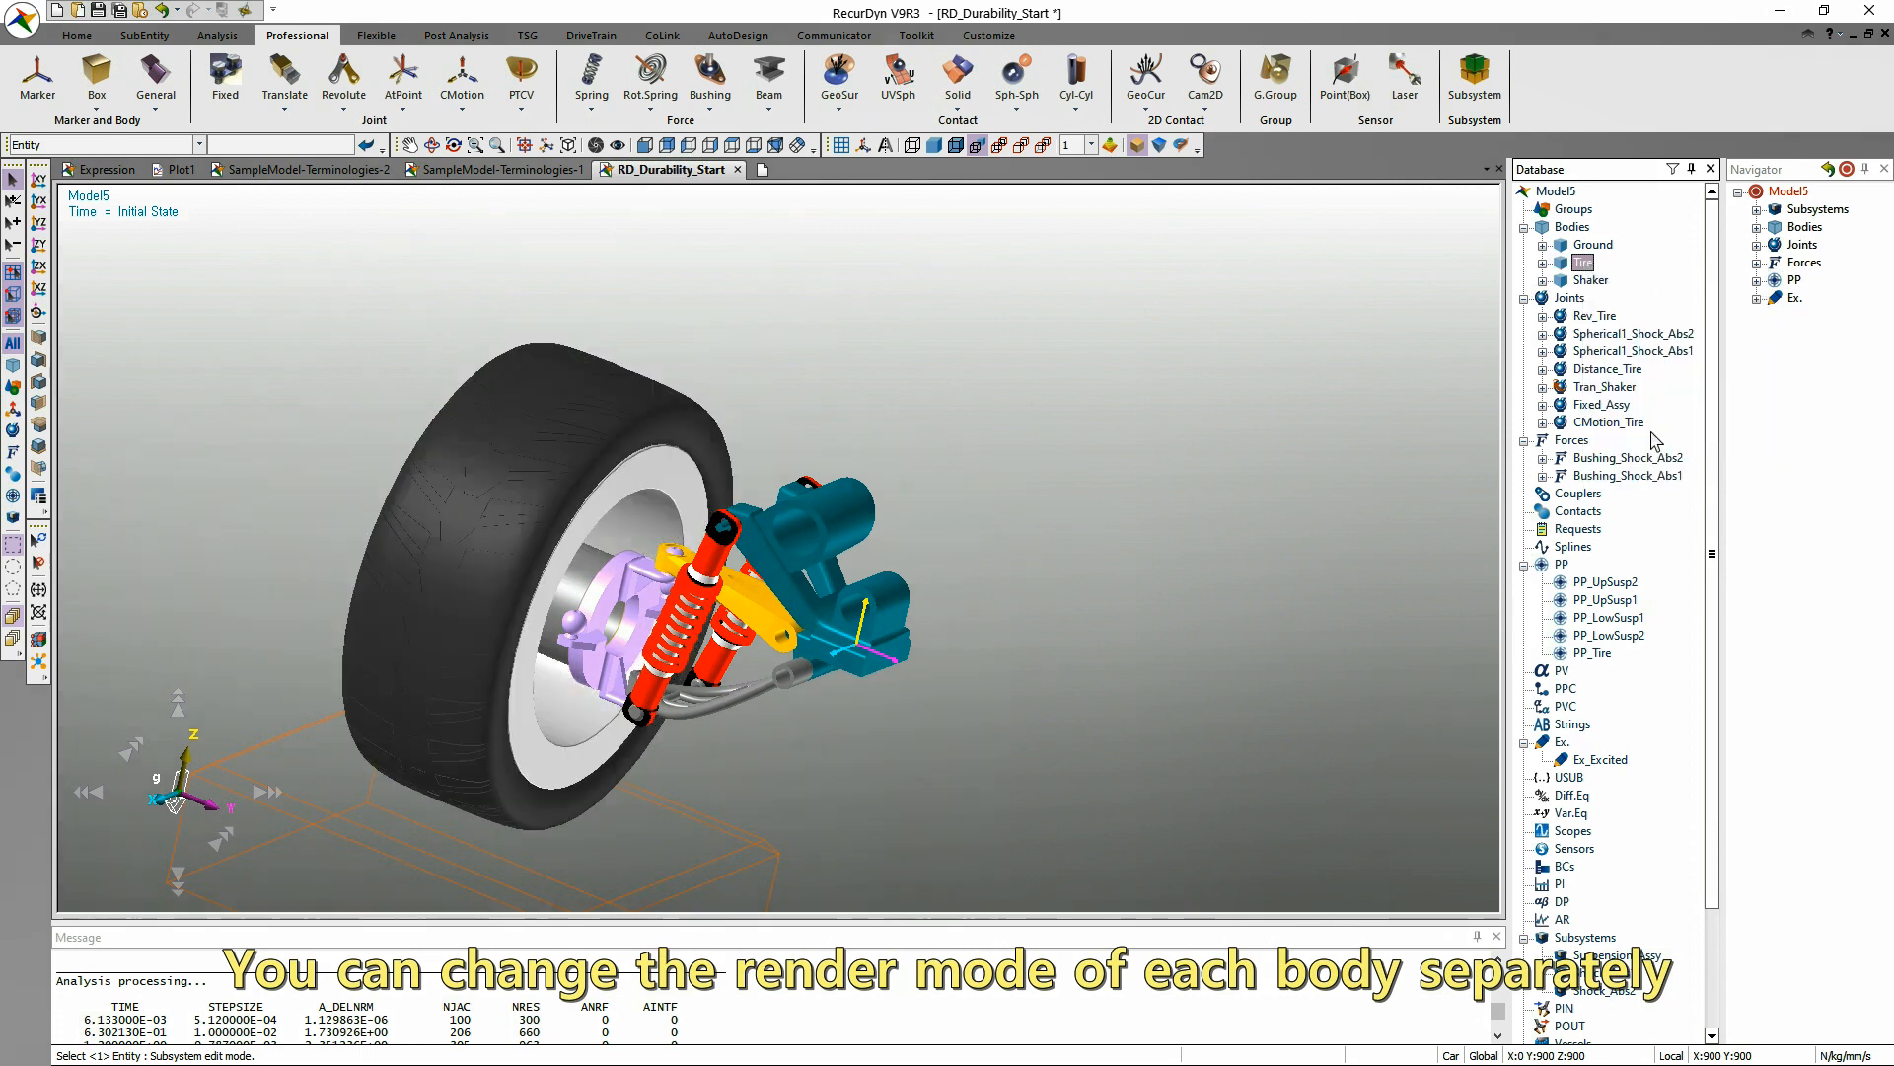
# Set the Tire body's individual render mode to Hide and switch the whole model to Shade rendering.
pyautogui.rightClick(1585, 263)
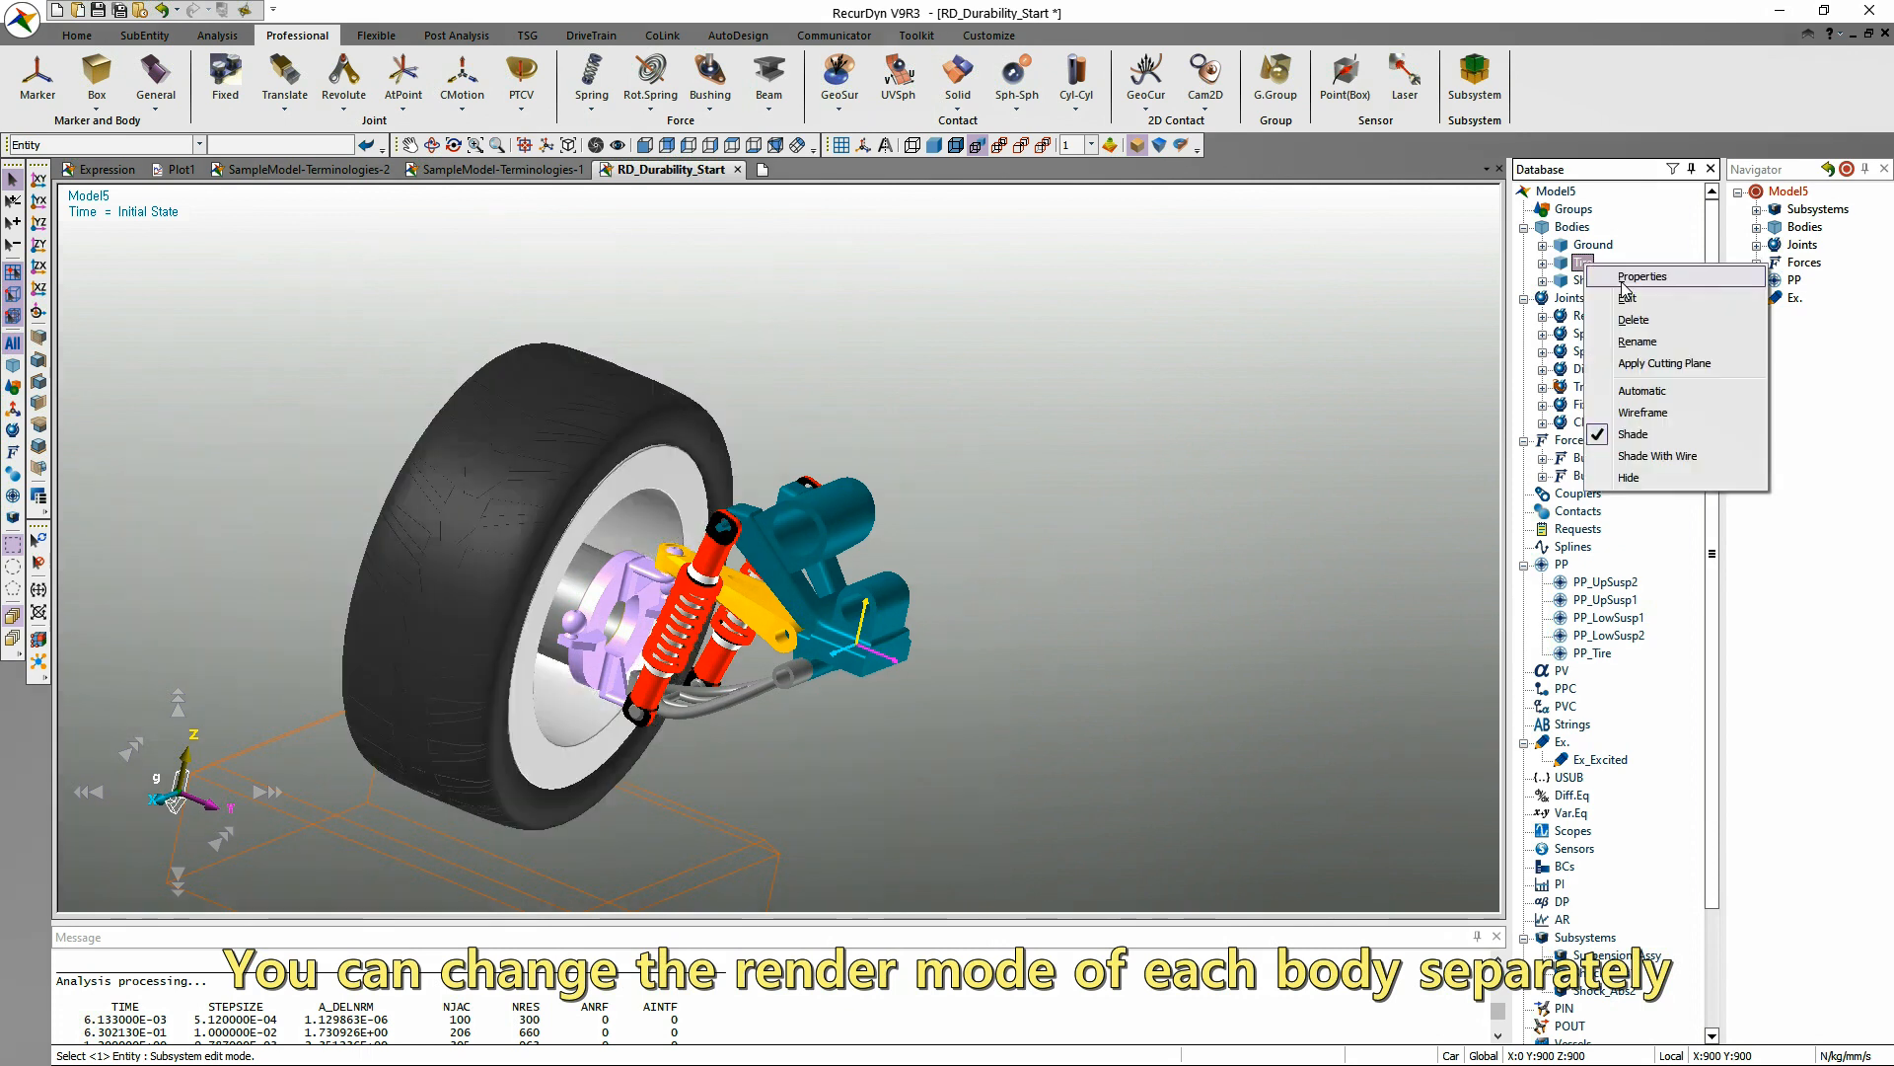
pyautogui.click(1650, 478)
pyautogui.click(934, 145)
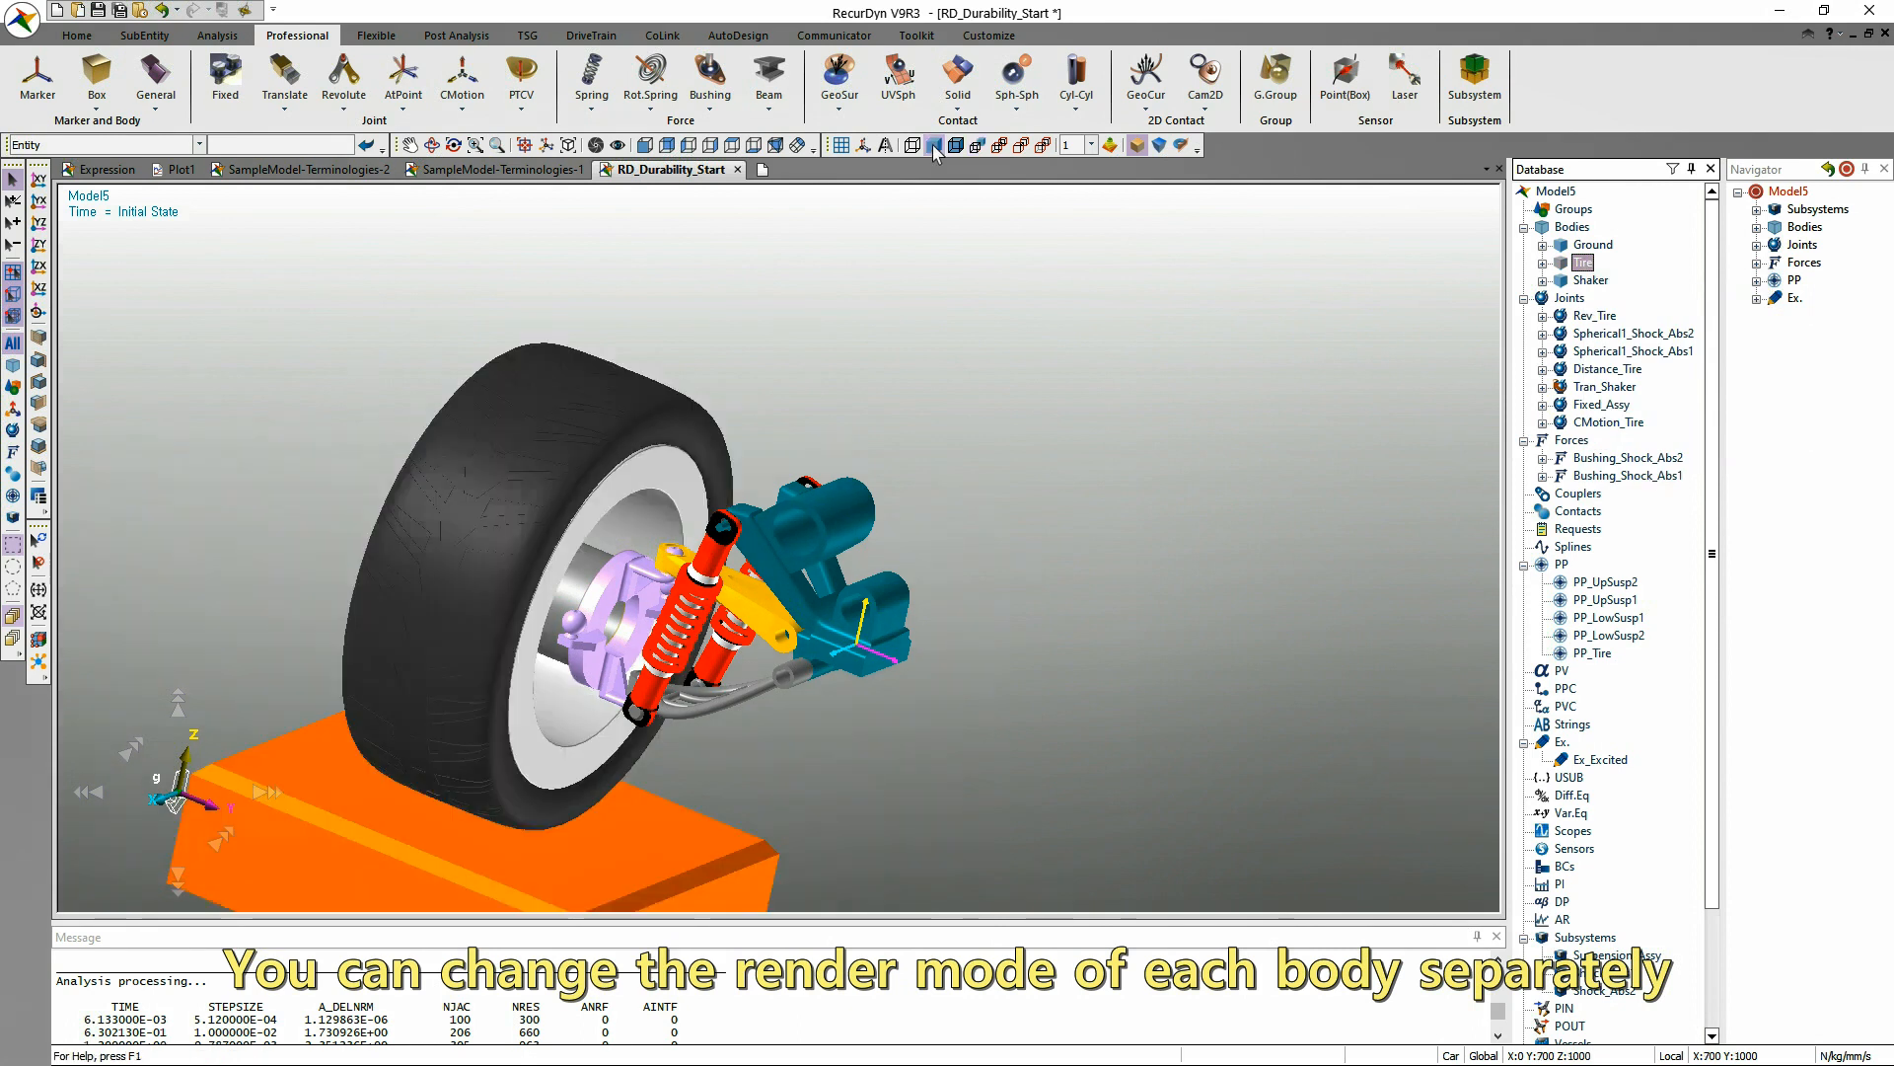
# Cycle the working plane through its reversed side view to the front view with Y horizontal and Z upward.
pyautogui.hotkey('shift', 'v')
pyautogui.hotkey('shift', 'v')
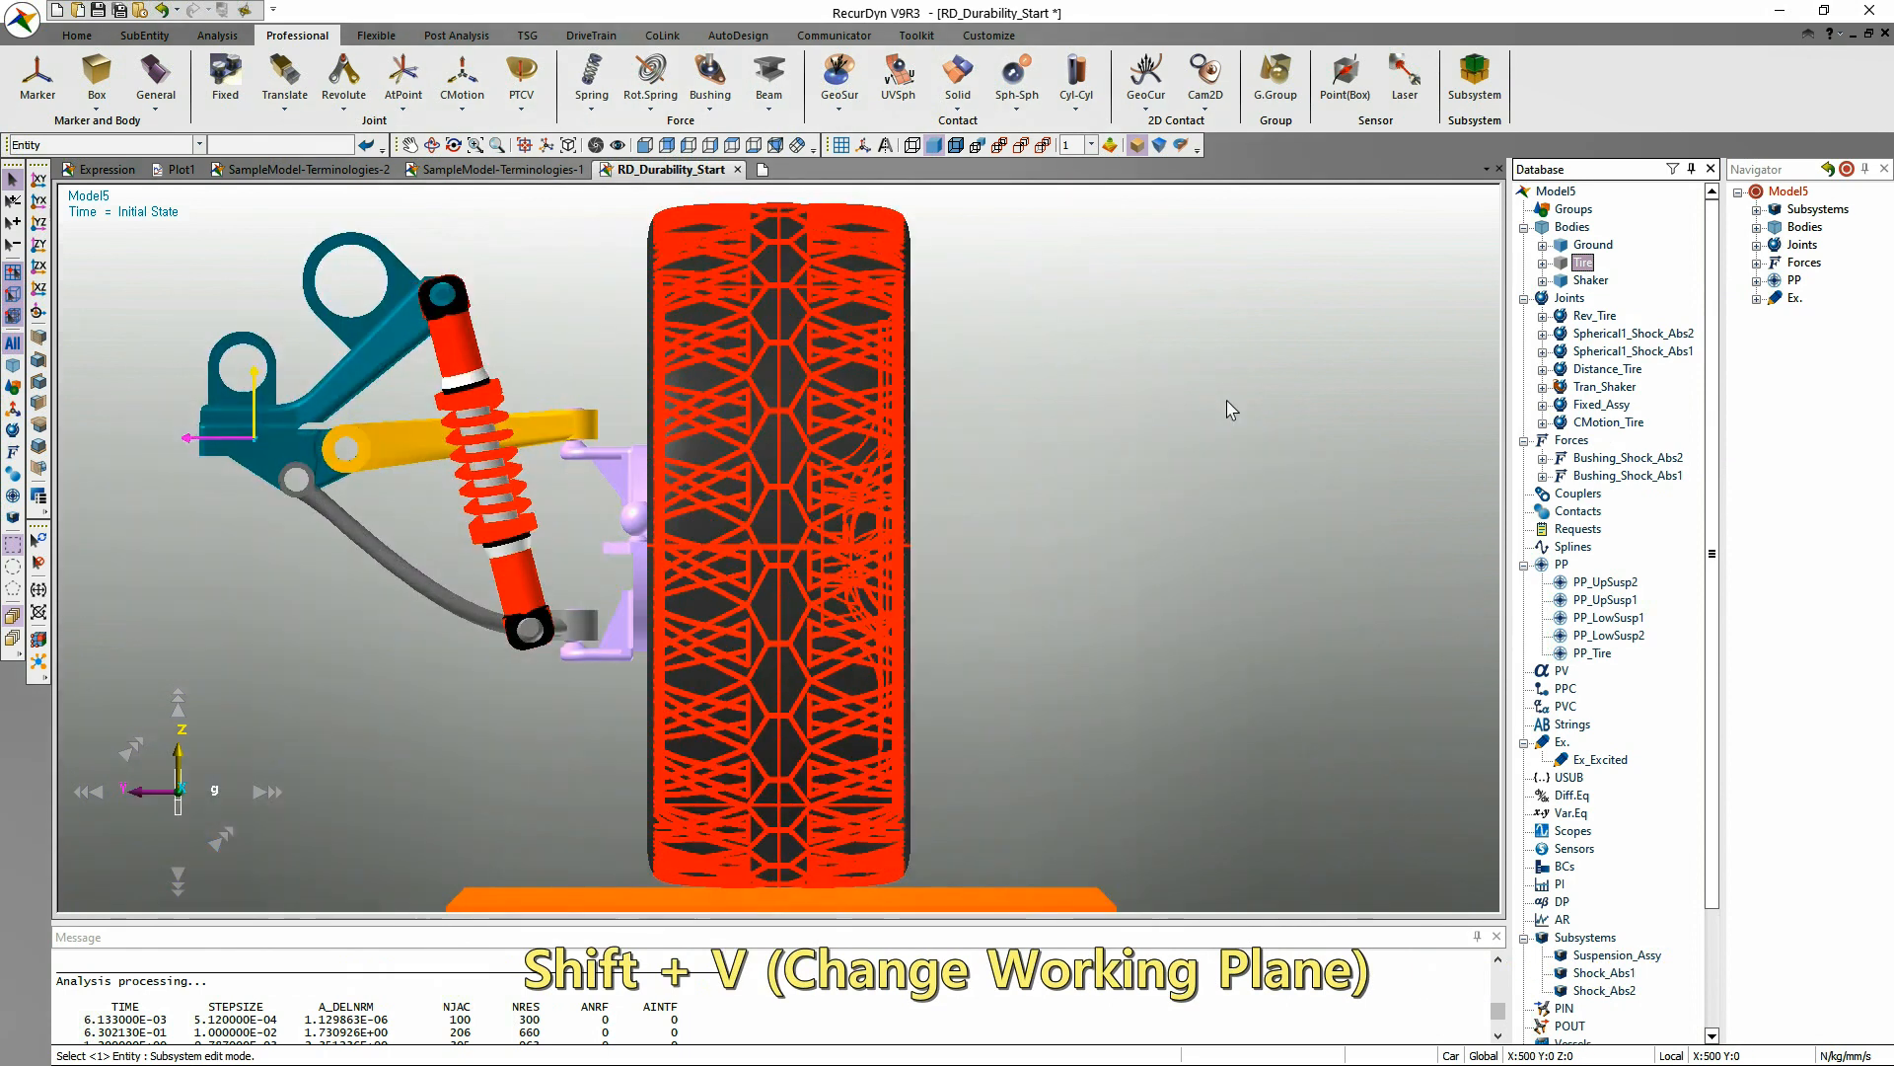
pyautogui.hotkey('shift', 'v')
pyautogui.hotkey('shift', 'v')
pyautogui.hotkey('shift', 'v')
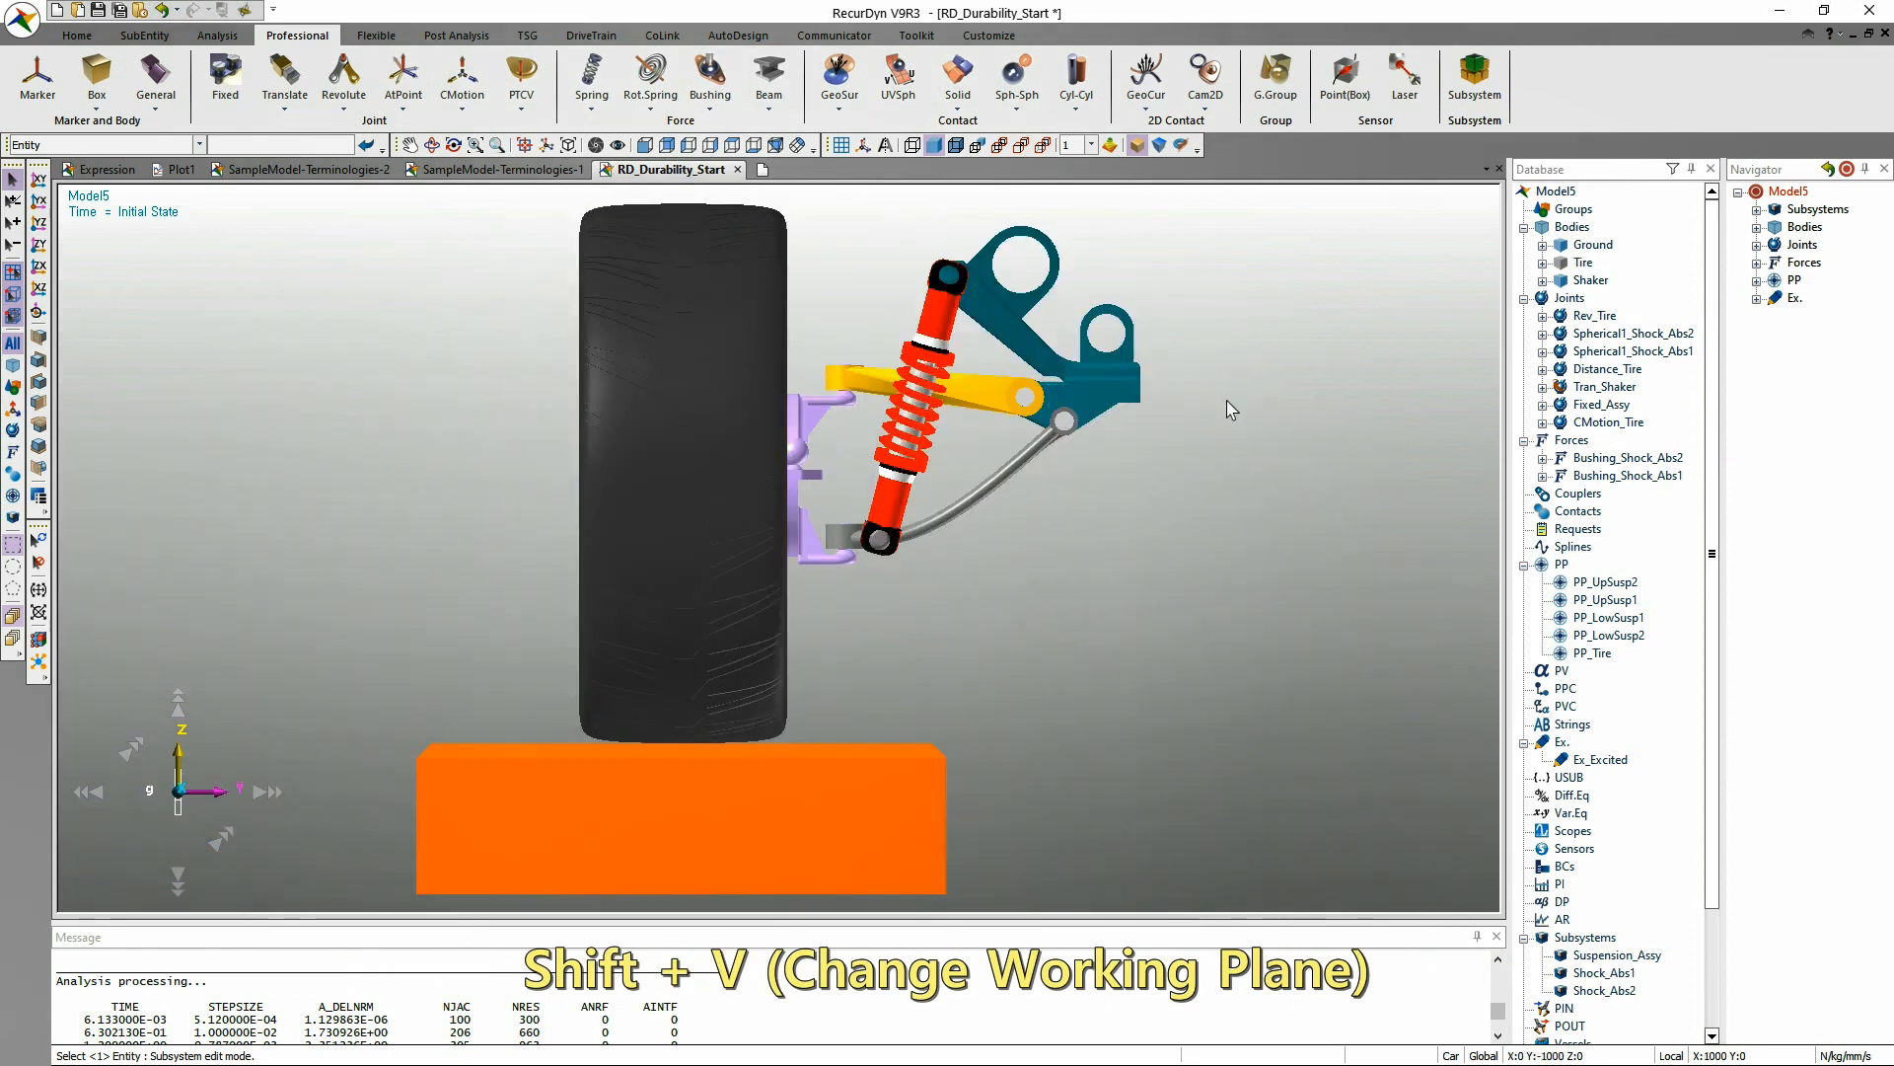
# Cycle the working plane through the shaker's underside view and back to the front view with Z upward.
pyautogui.hotkey('shift', 'b')
pyautogui.hotkey('shift', 'b')
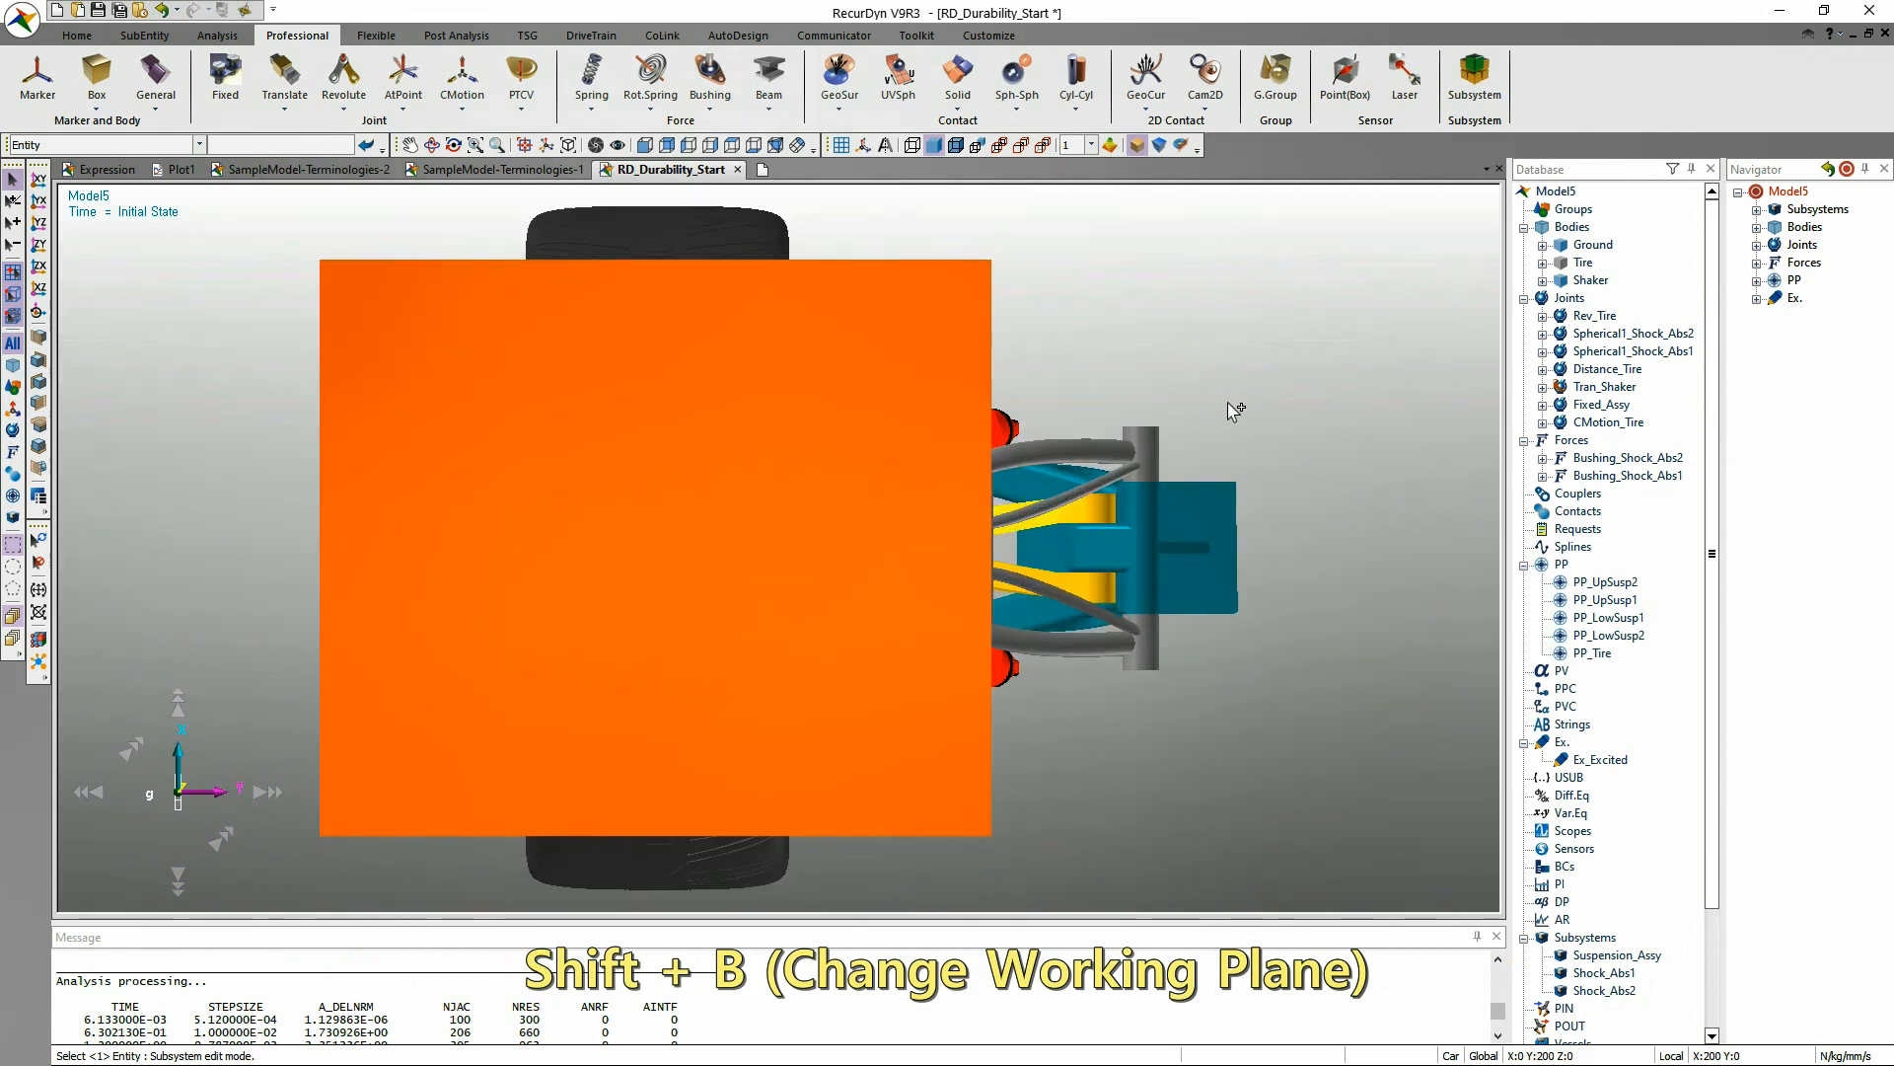
pyautogui.hotkey('shift', 'b')
pyautogui.hotkey('shift', 'b')
pyautogui.hotkey('shift', 'b')
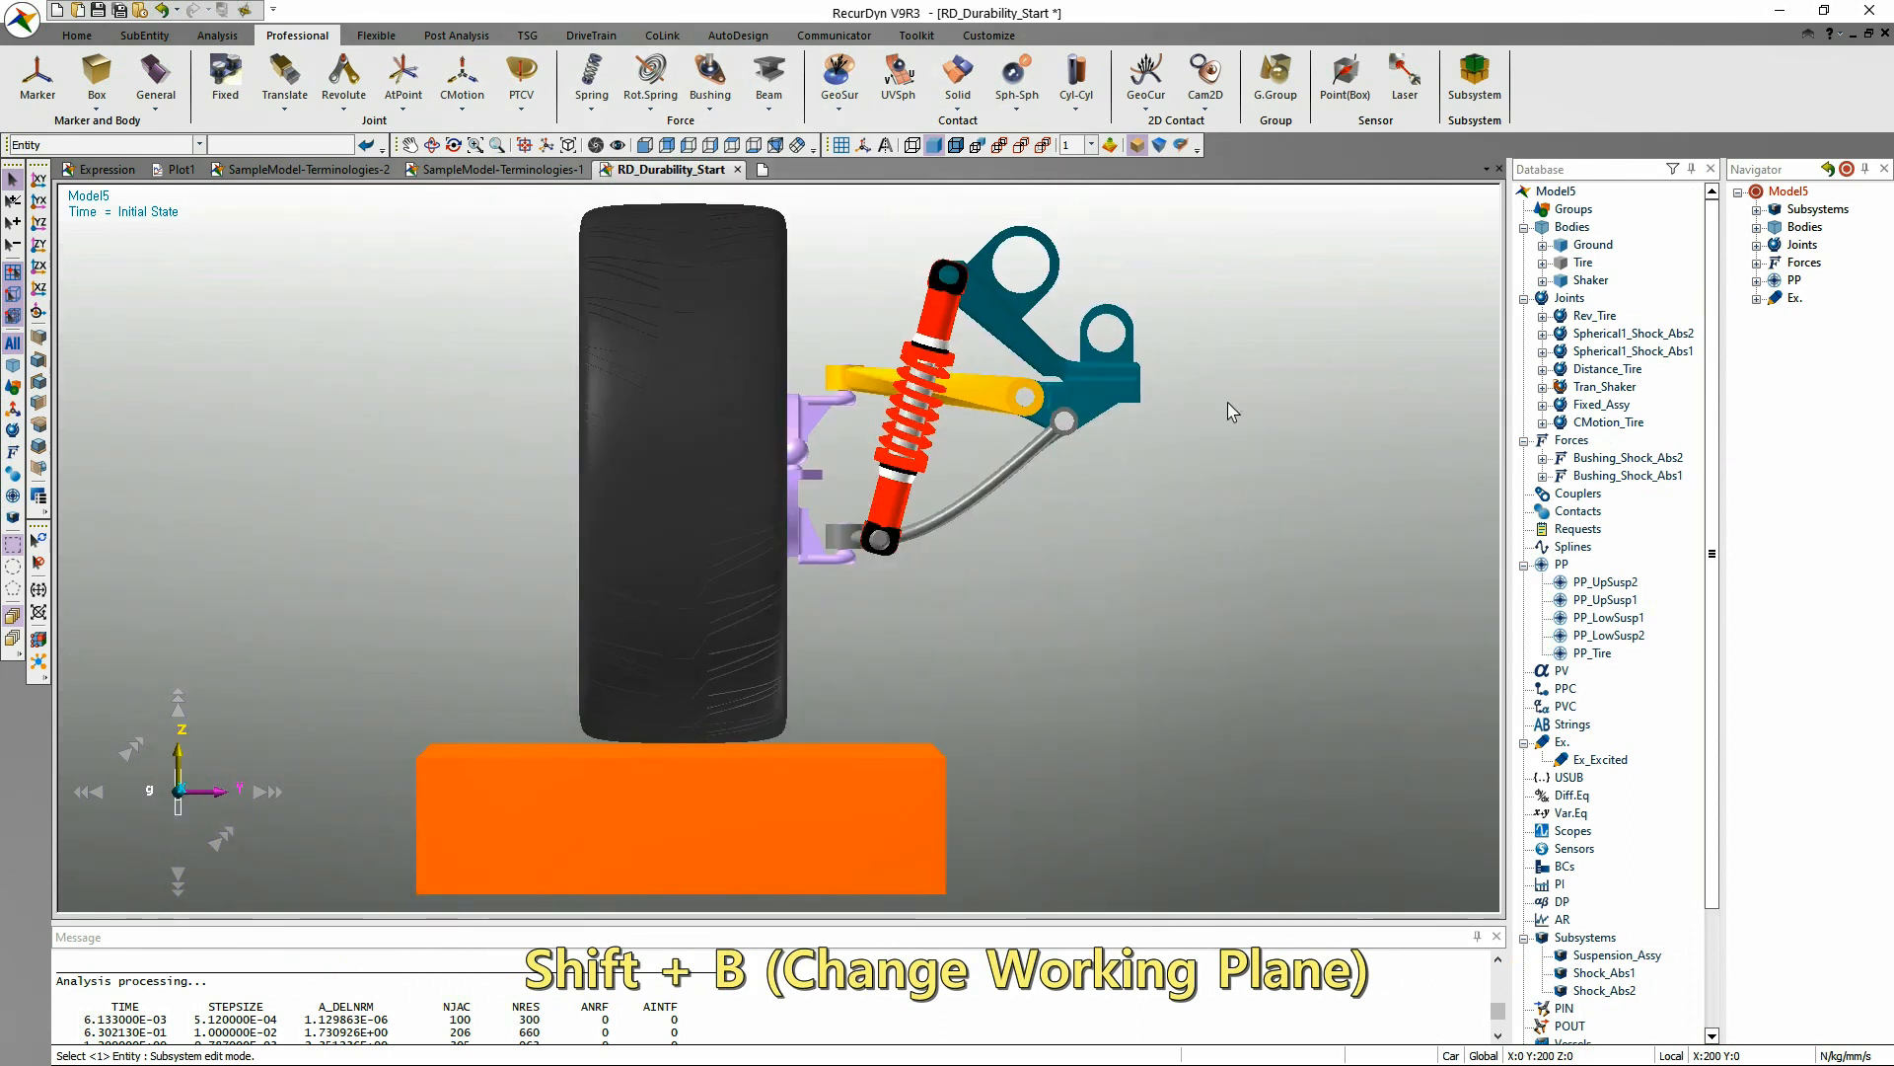
# Roll the view in the screen plane in repeated steps until the wheel assembly is upright again.
pyautogui.click(134, 750)
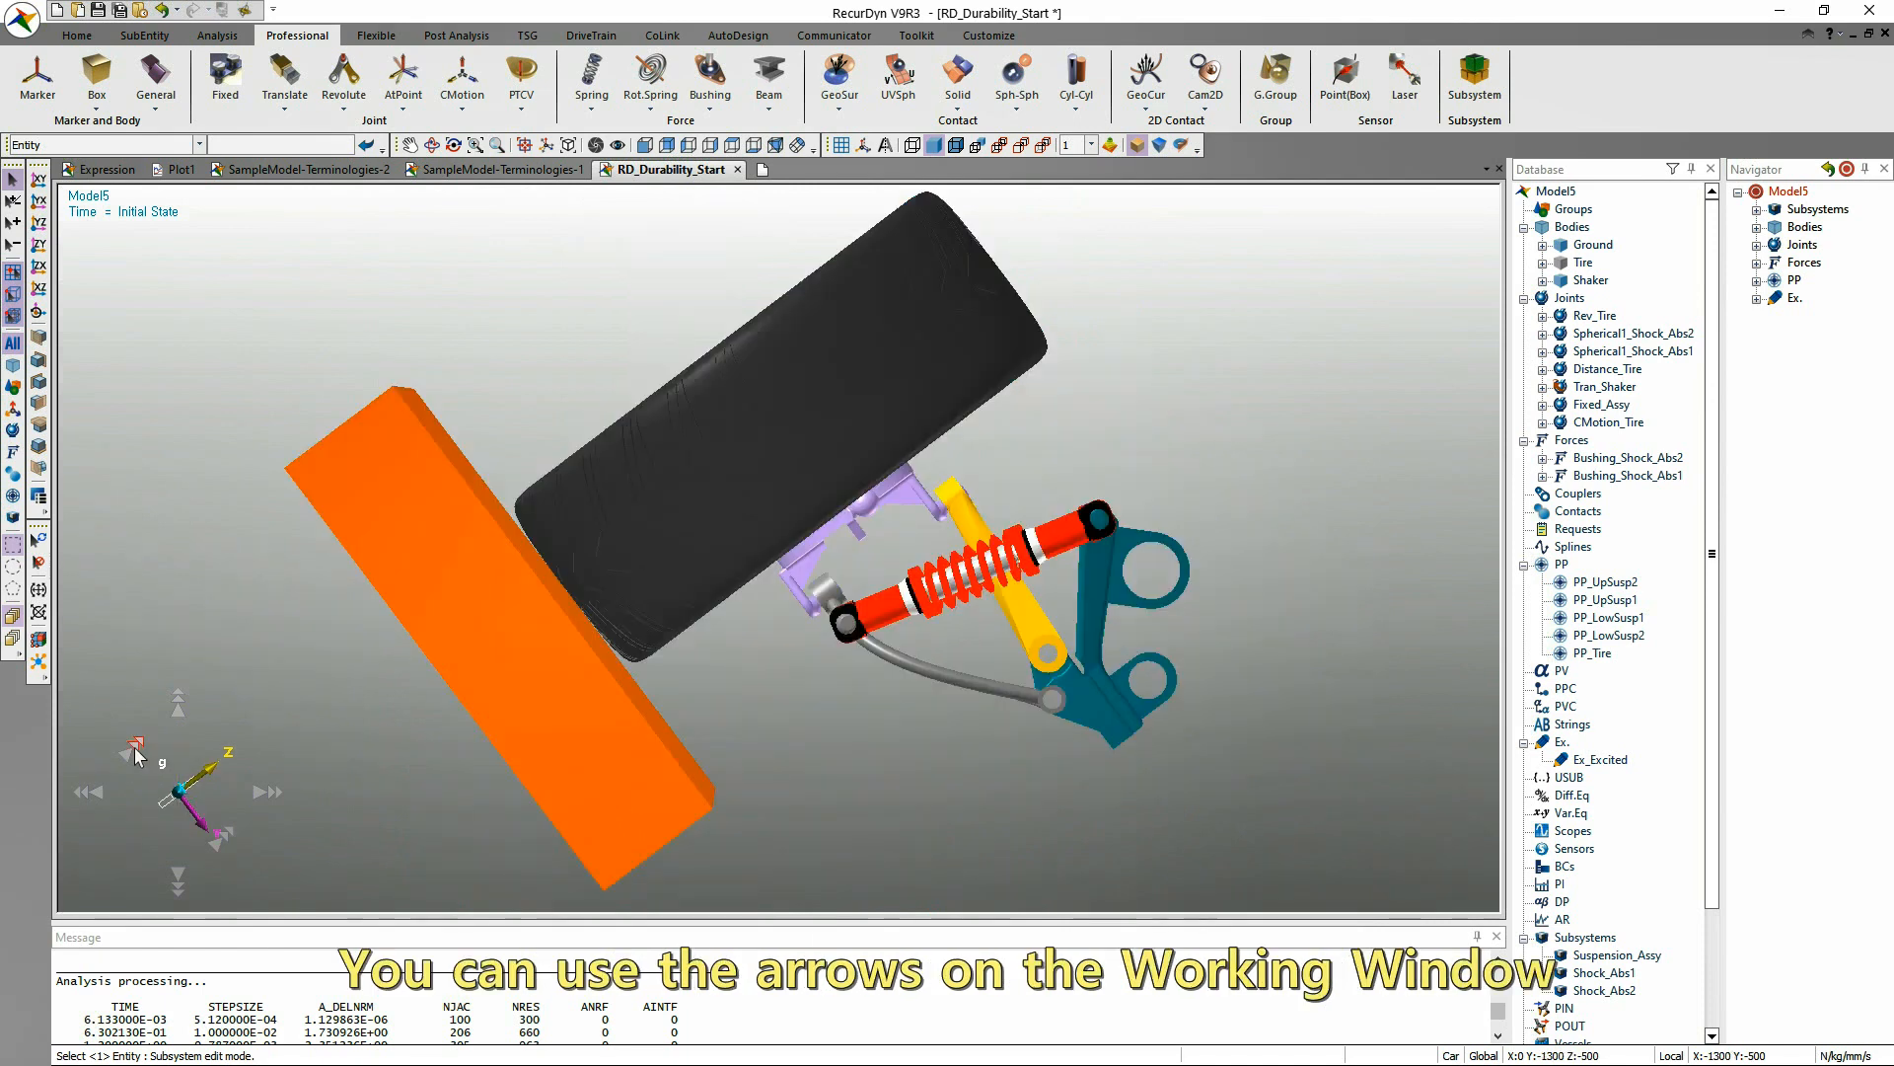
pyautogui.click(134, 750)
pyautogui.click(134, 750)
pyautogui.click(134, 750)
pyautogui.click(134, 750)
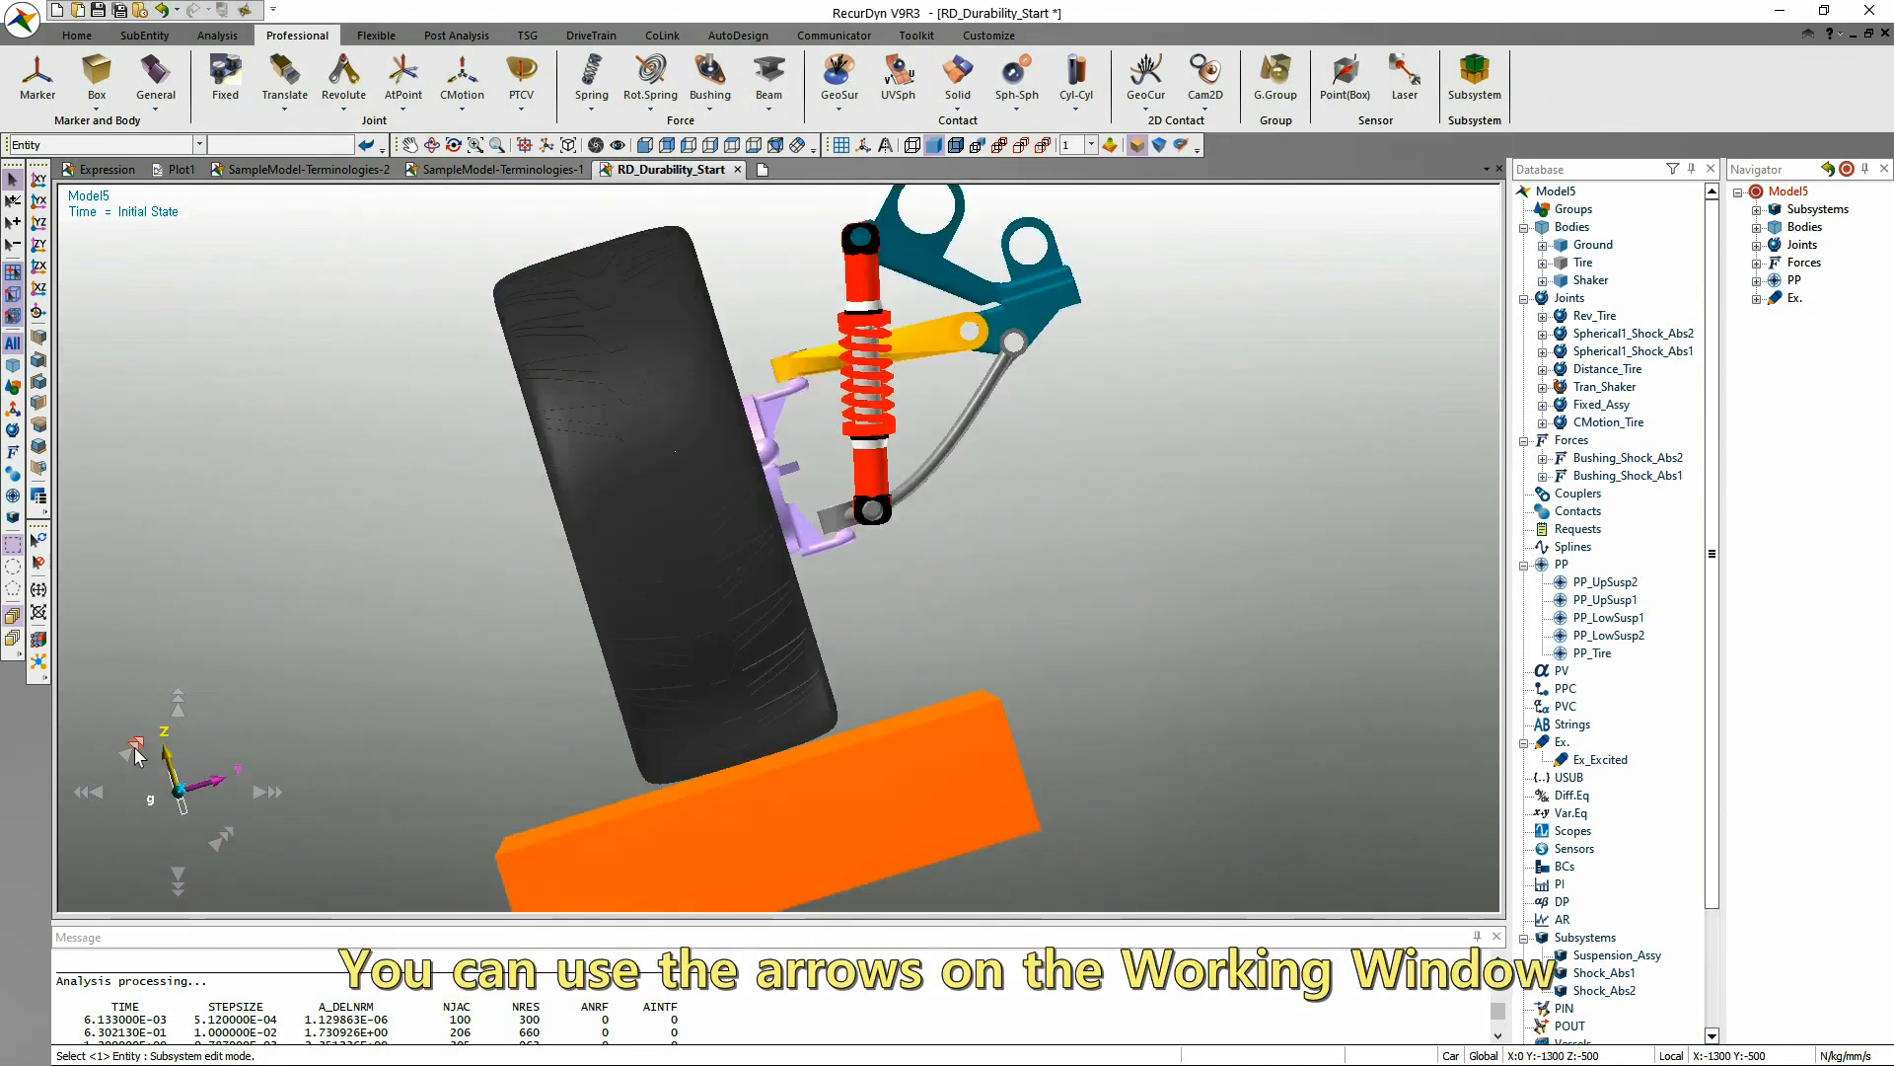
pyautogui.click(136, 752)
# Tilt the view stepwise about the horizontal Y axis until the shaker's underside faces the viewer.
pyautogui.click(179, 718)
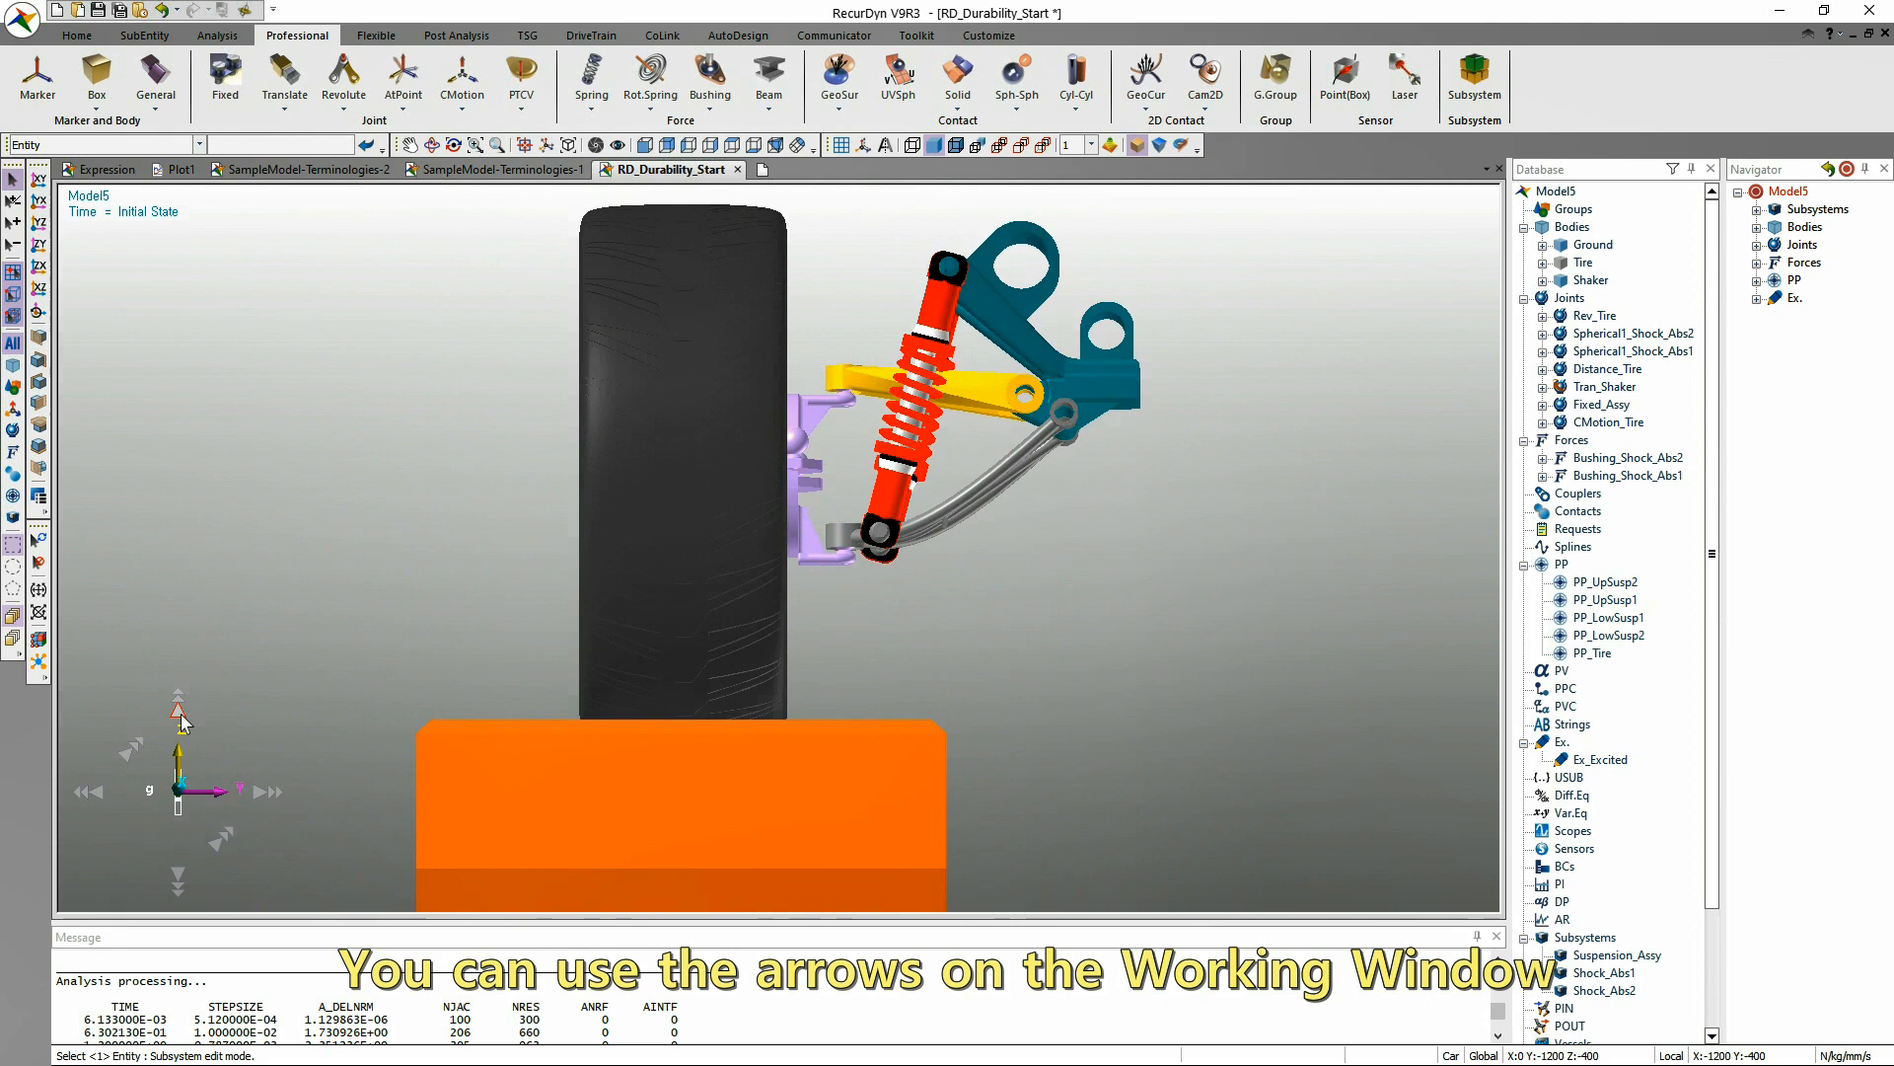
pyautogui.click(180, 716)
pyautogui.click(179, 716)
pyautogui.click(180, 715)
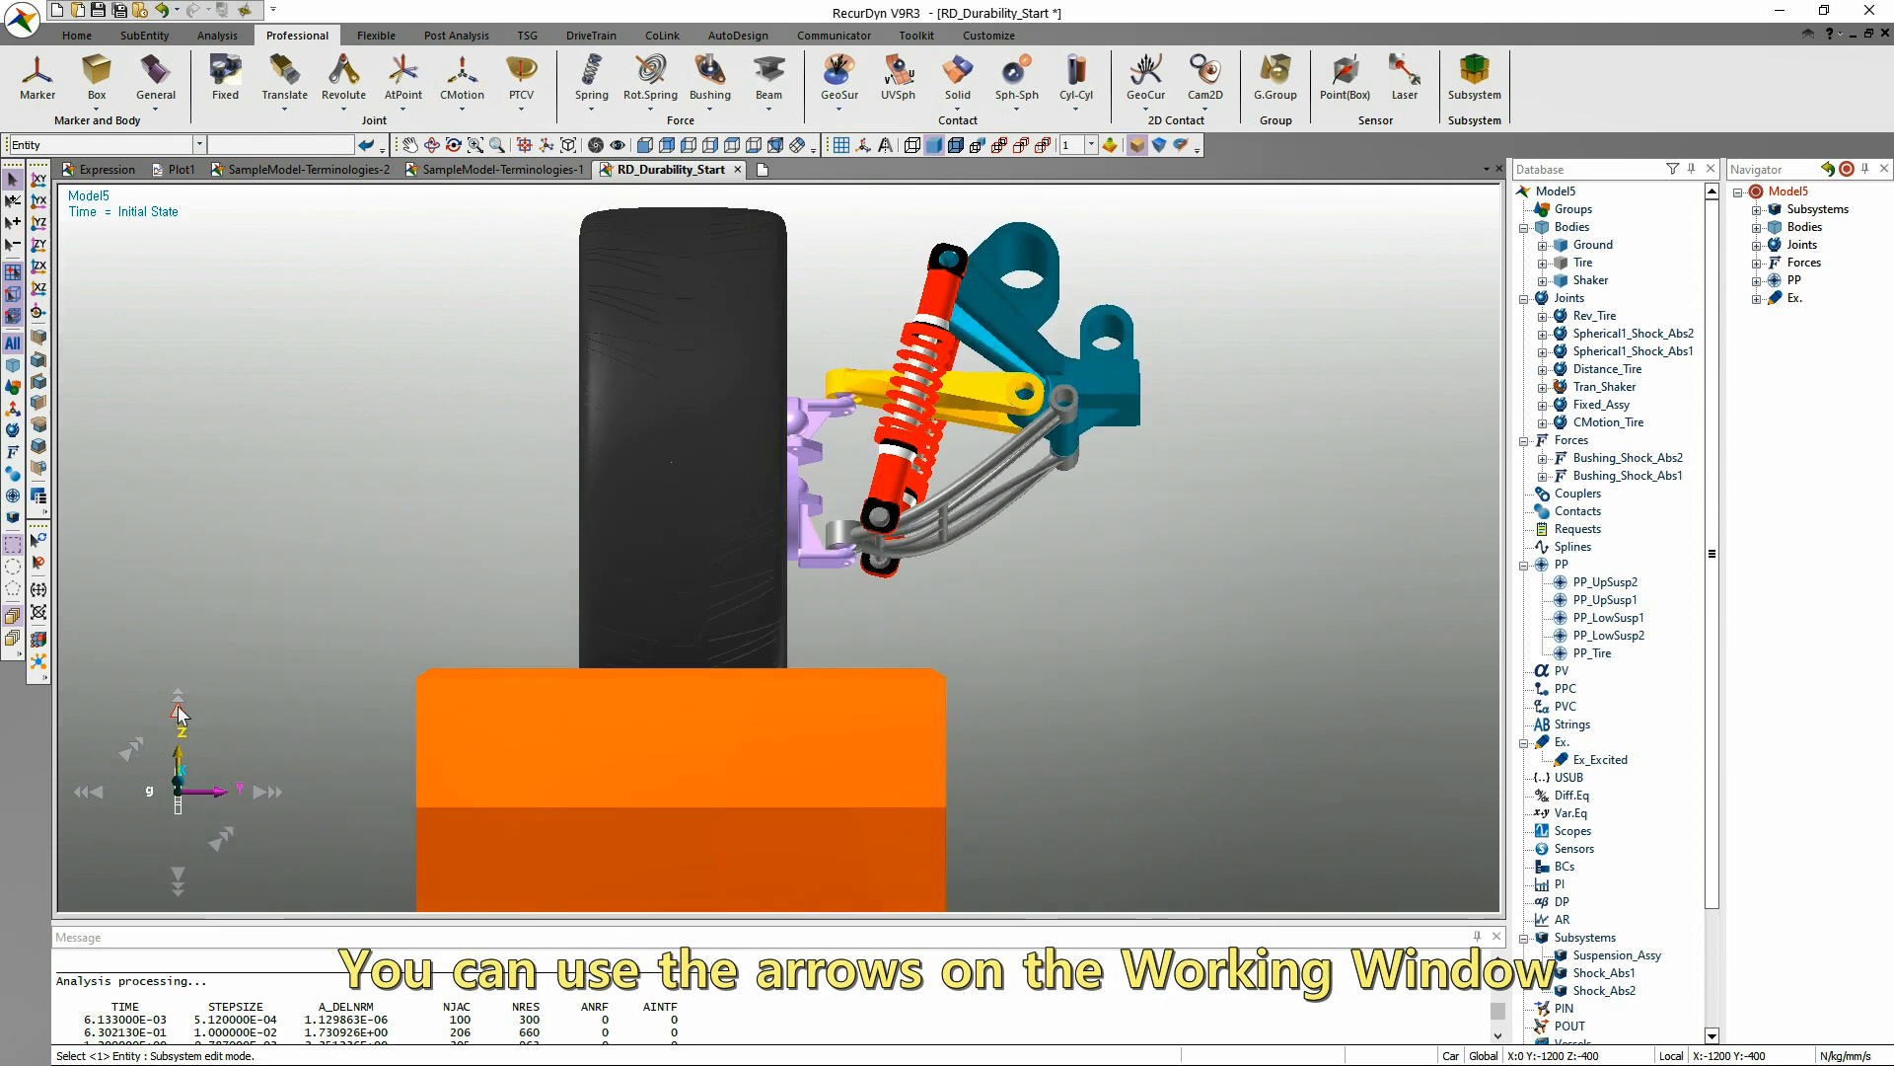
pyautogui.click(180, 712)
pyautogui.click(180, 712)
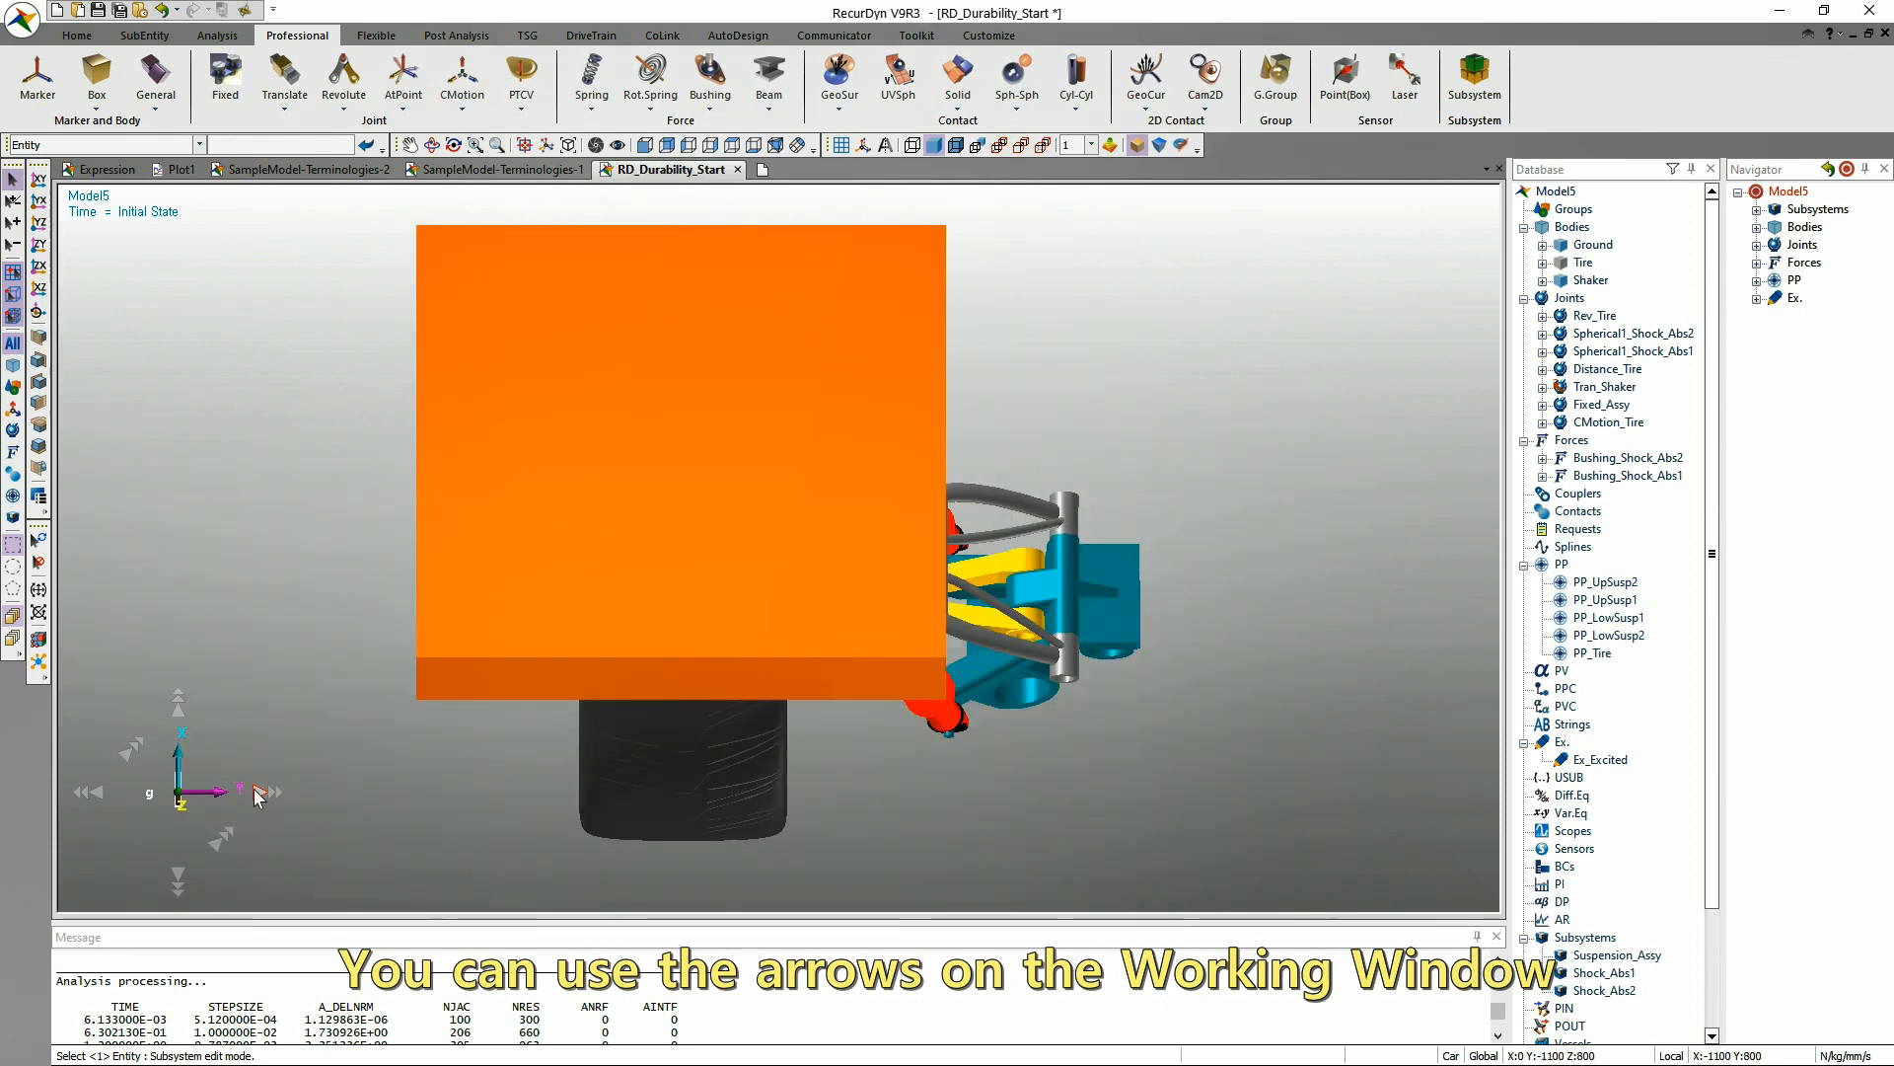
# Turn the underside view slightly sideways about the vertical screen axis and roll it counter-clockwise in the screen plane.
pyautogui.click(258, 795)
pyautogui.click(217, 846)
pyautogui.click(218, 845)
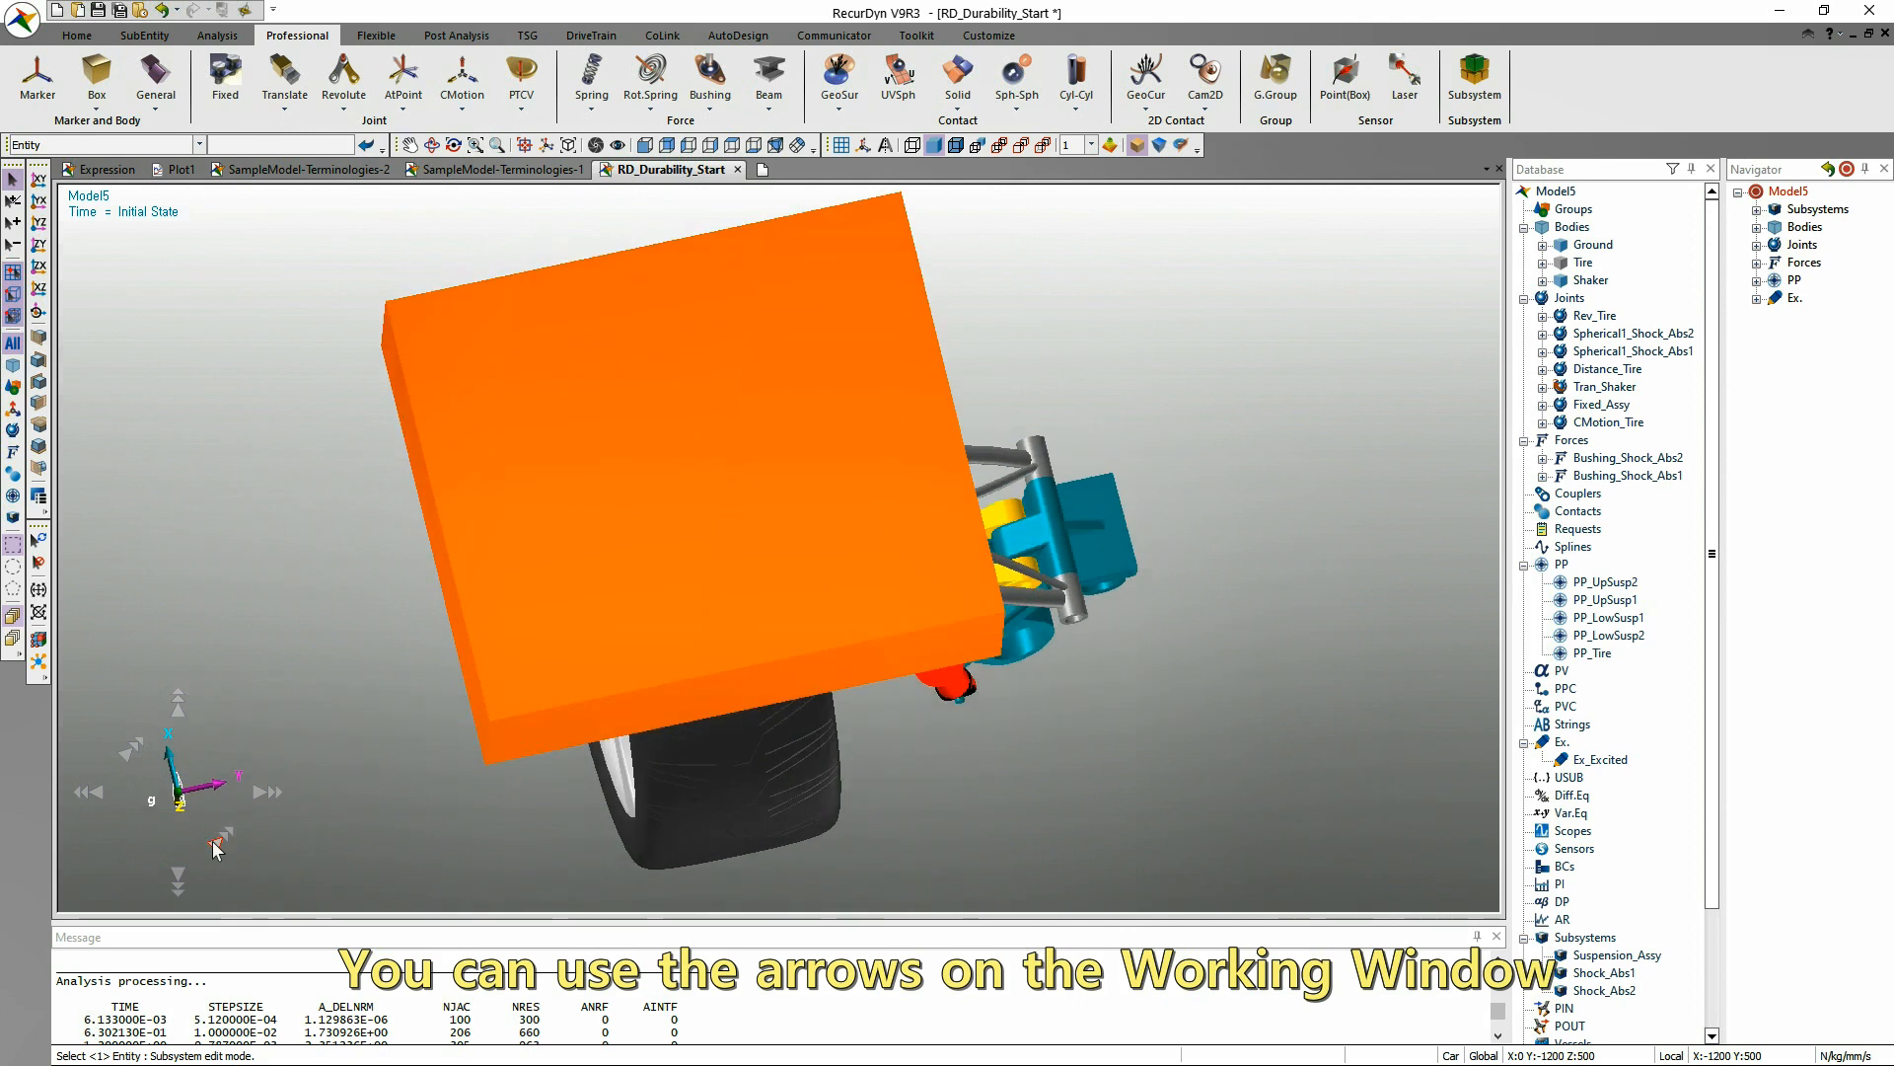
# Roll the underside view further counter-clockwise, and turn the model stepwise to the tyre's side profile with Z upward.
pyautogui.click(219, 845)
pyautogui.click(221, 843)
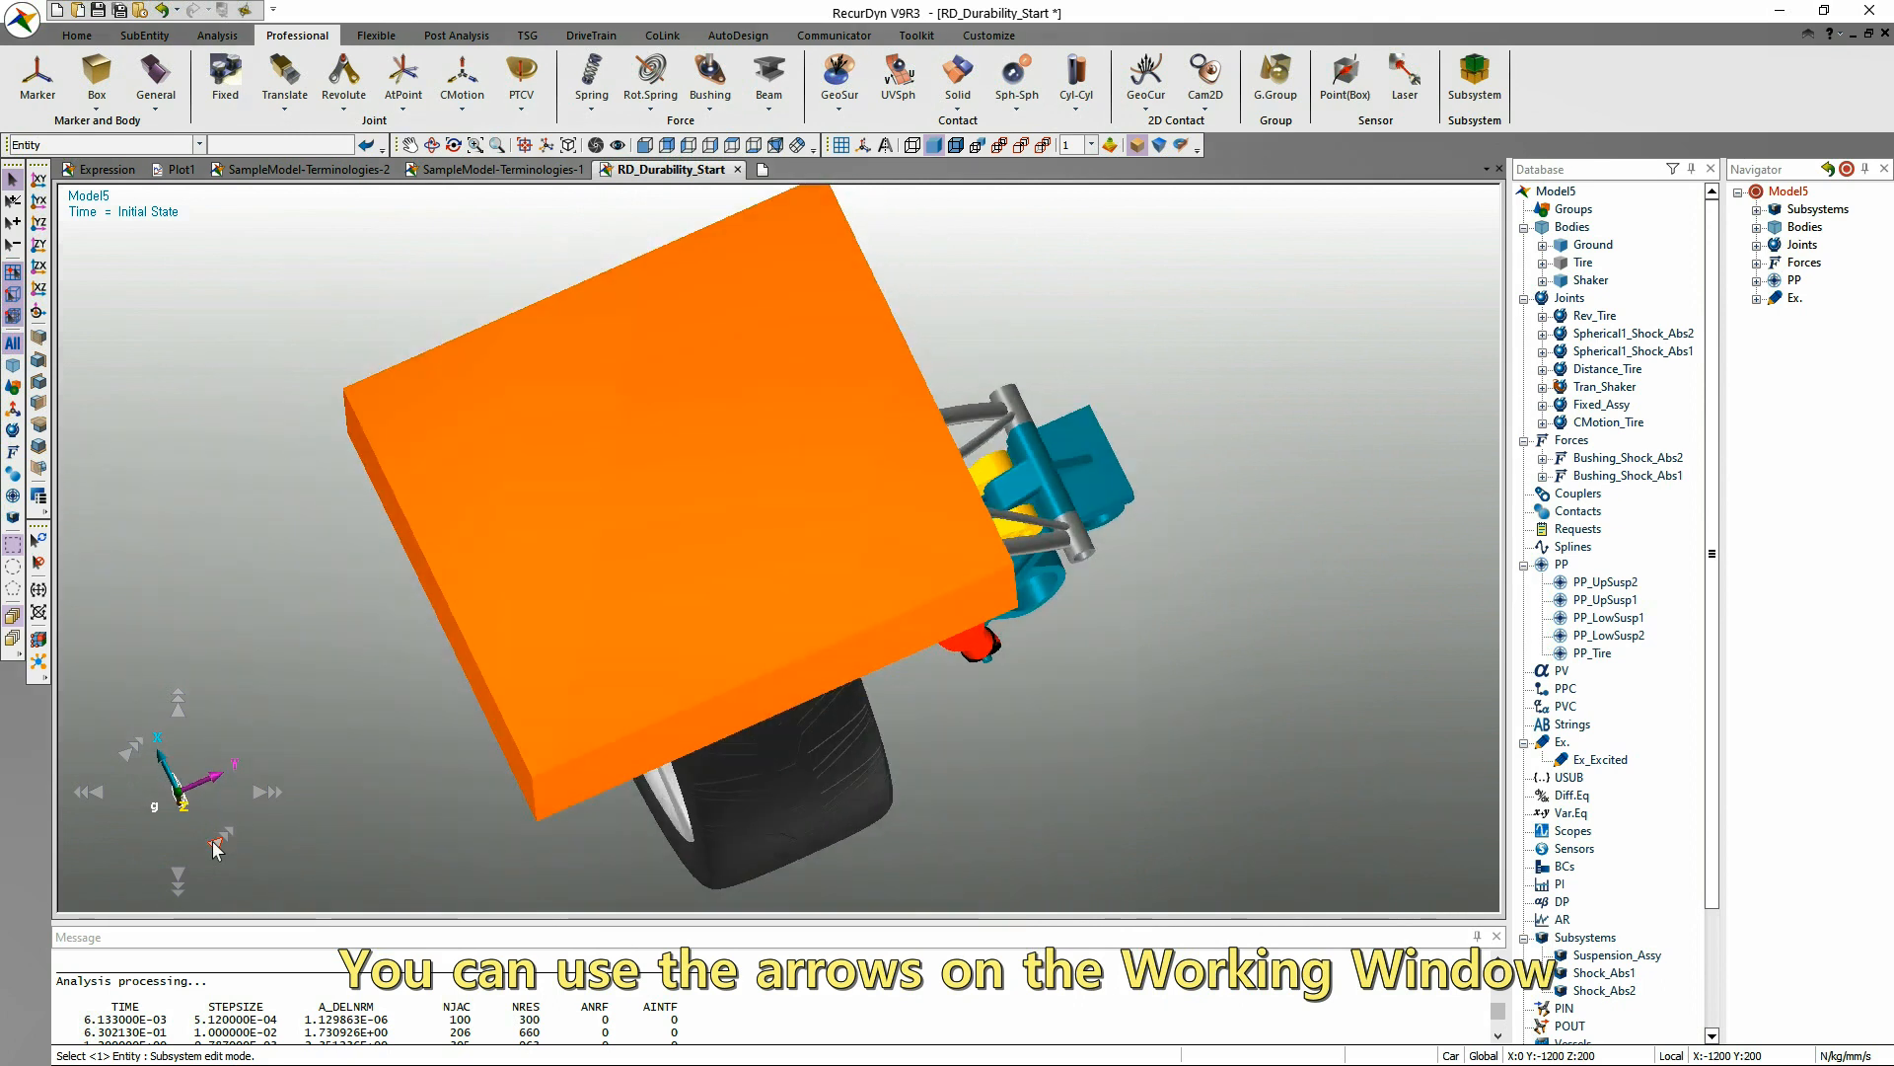
pyautogui.click(270, 794)
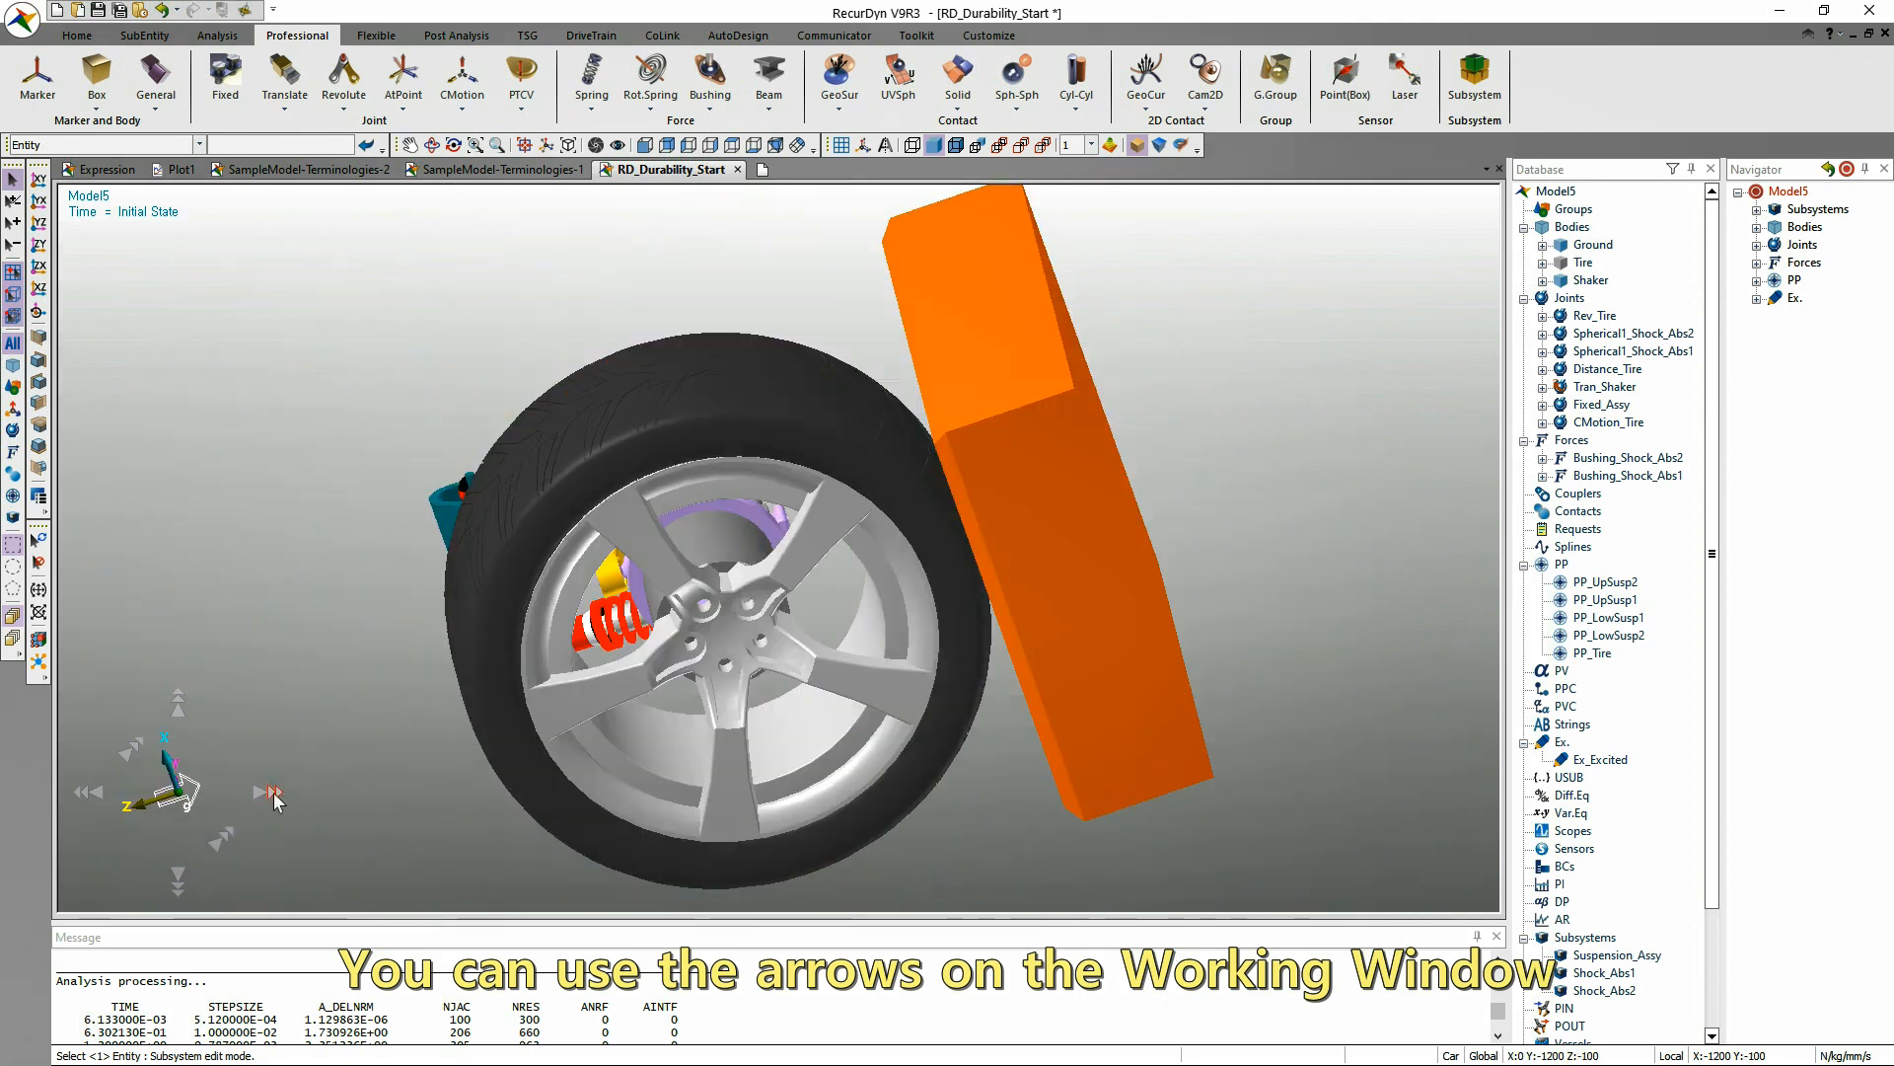
pyautogui.click(274, 795)
pyautogui.click(274, 795)
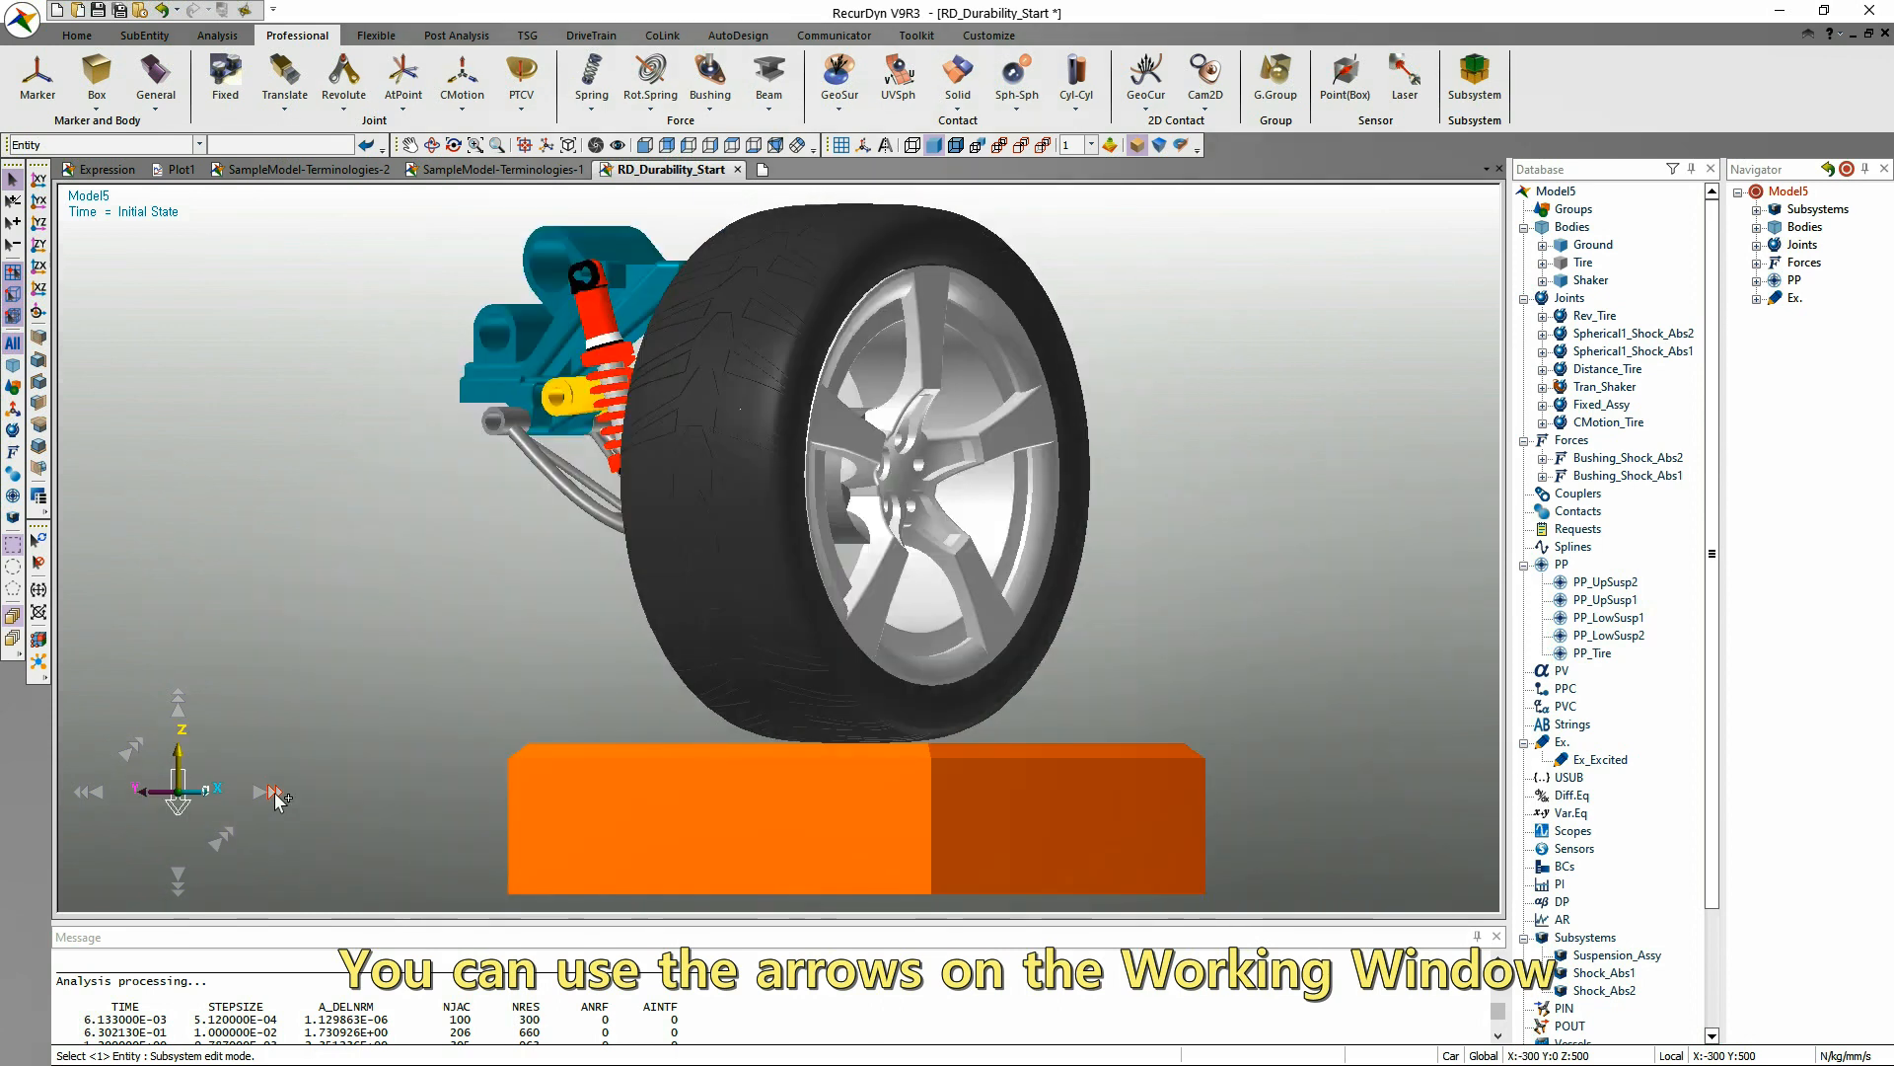
pyautogui.click(274, 795)
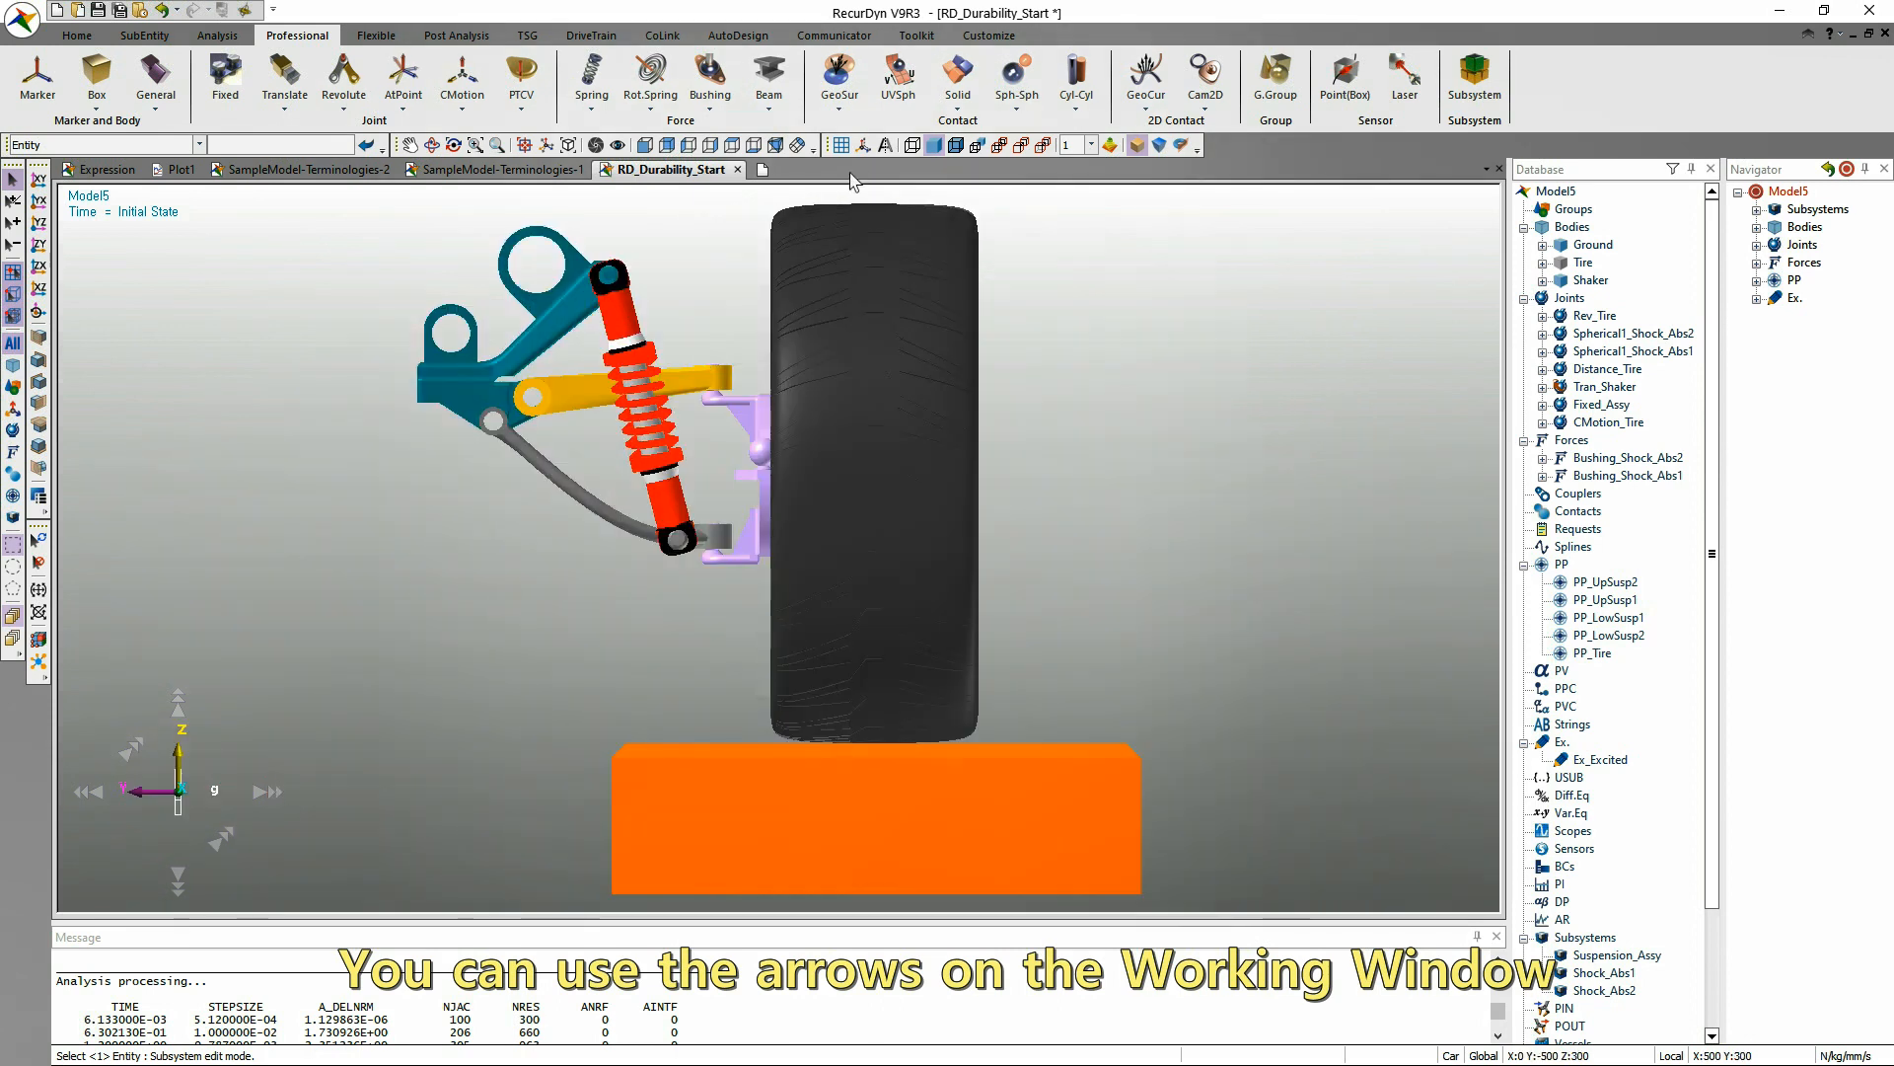
# Turn on all icons and all markers in Icon Control, toggling All Icons and Joint off and on to compare their display.
pyautogui.click(861, 147)
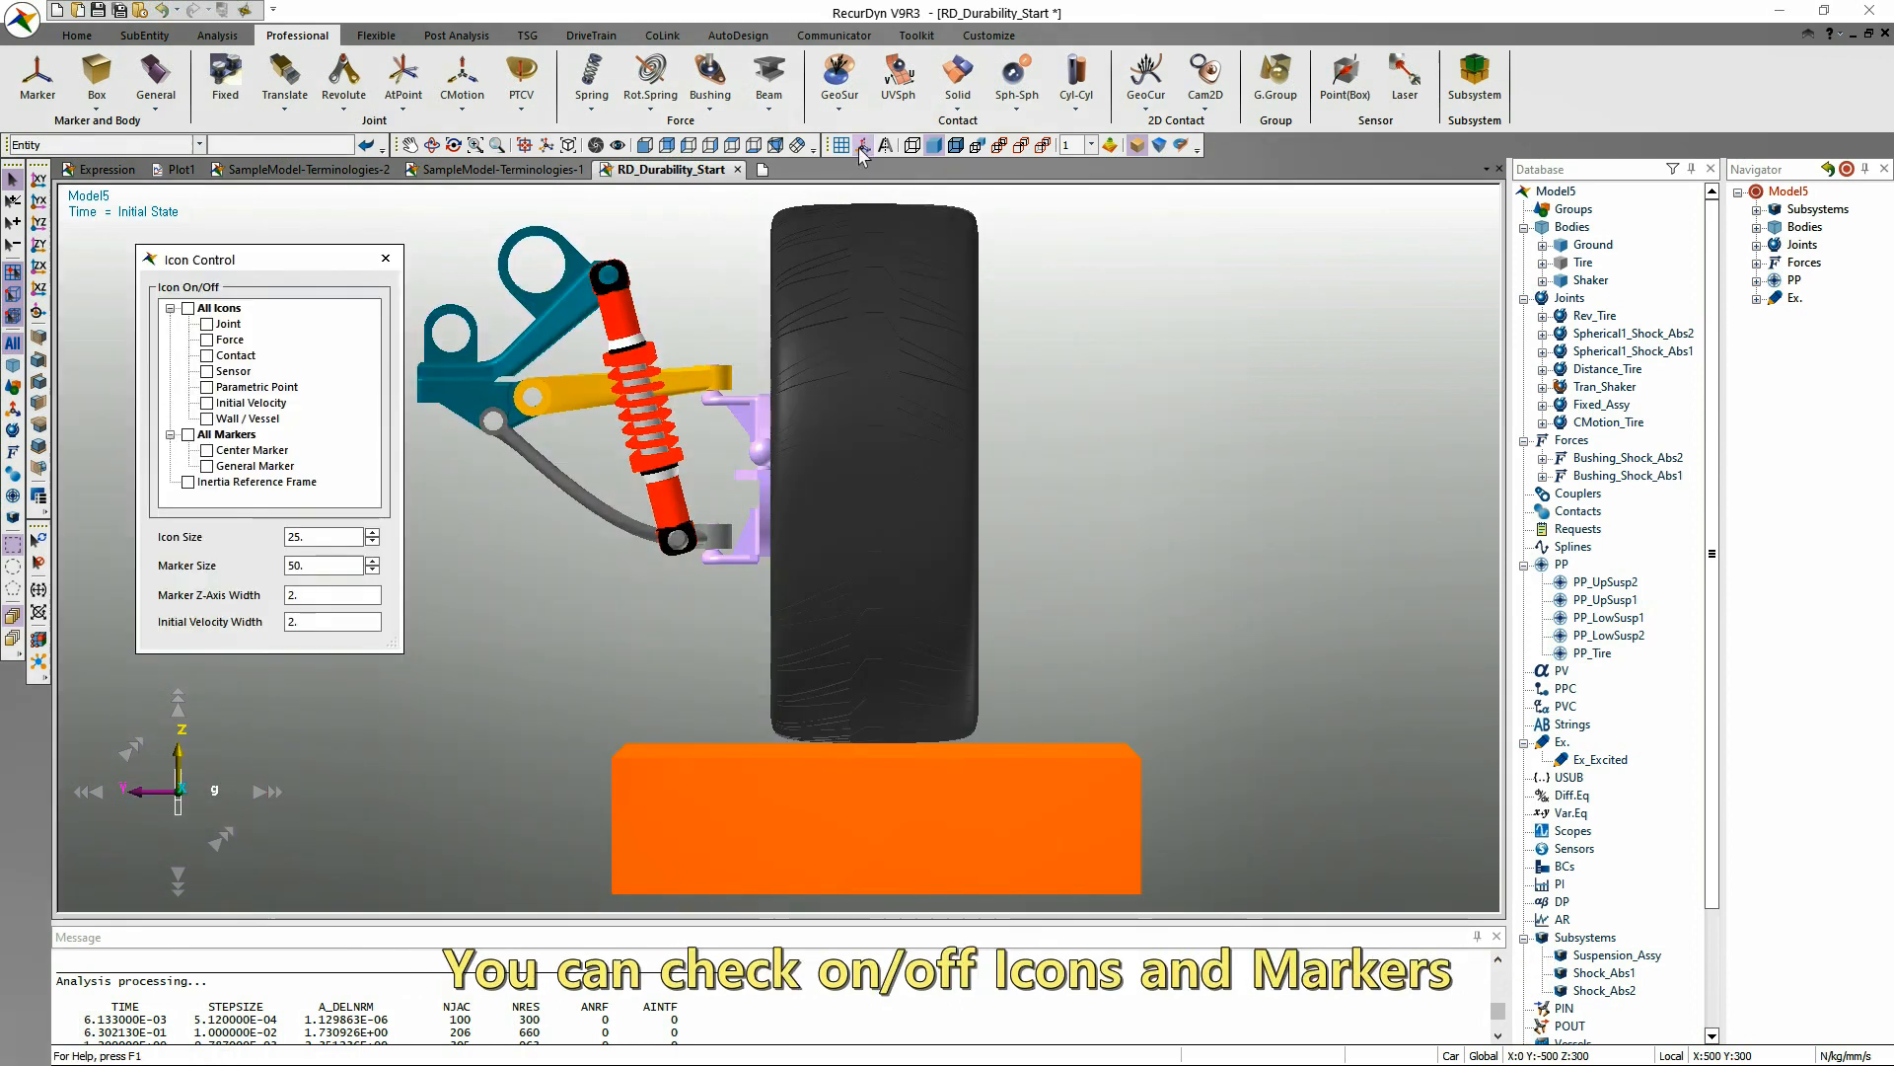
pyautogui.click(188, 309)
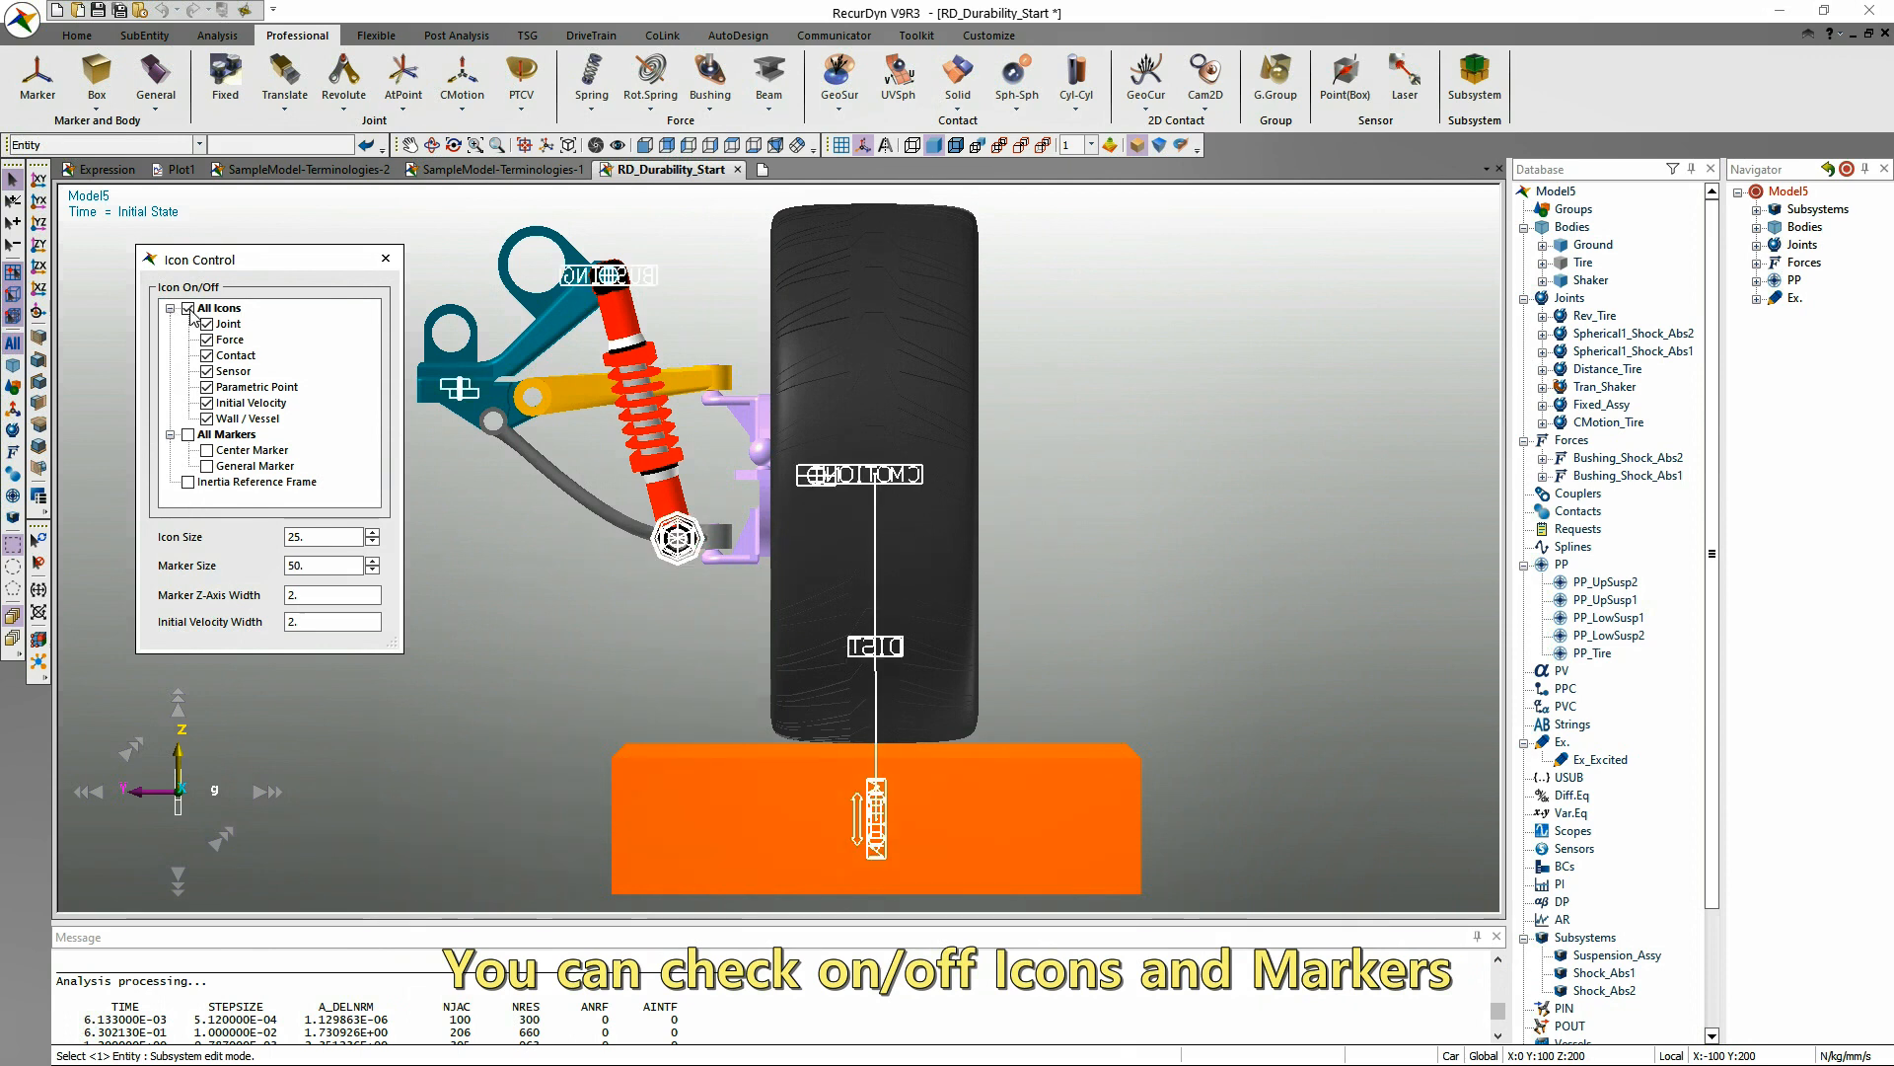
pyautogui.click(189, 309)
pyautogui.click(188, 309)
pyautogui.click(204, 326)
pyautogui.click(205, 326)
pyautogui.click(189, 435)
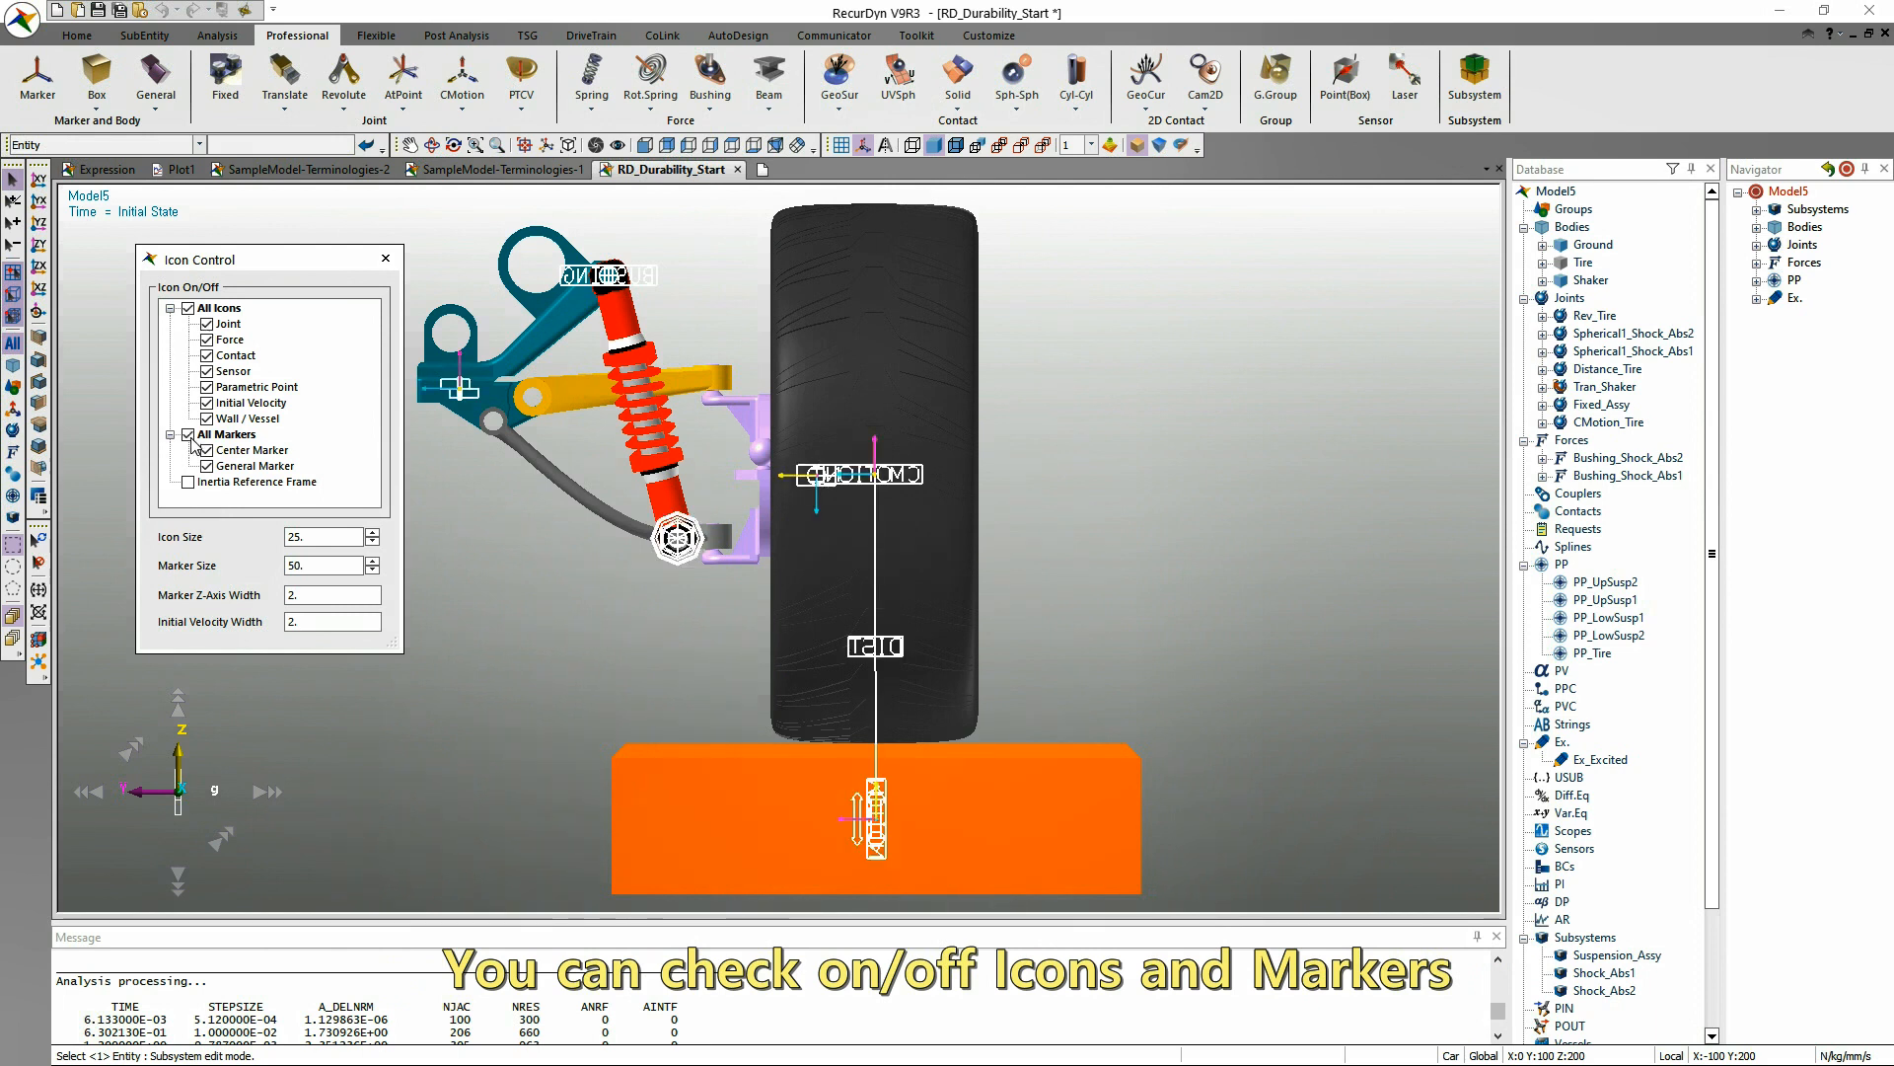
# Hide all icons and try a larger marker size, returning it to 50.
pyautogui.click(187, 308)
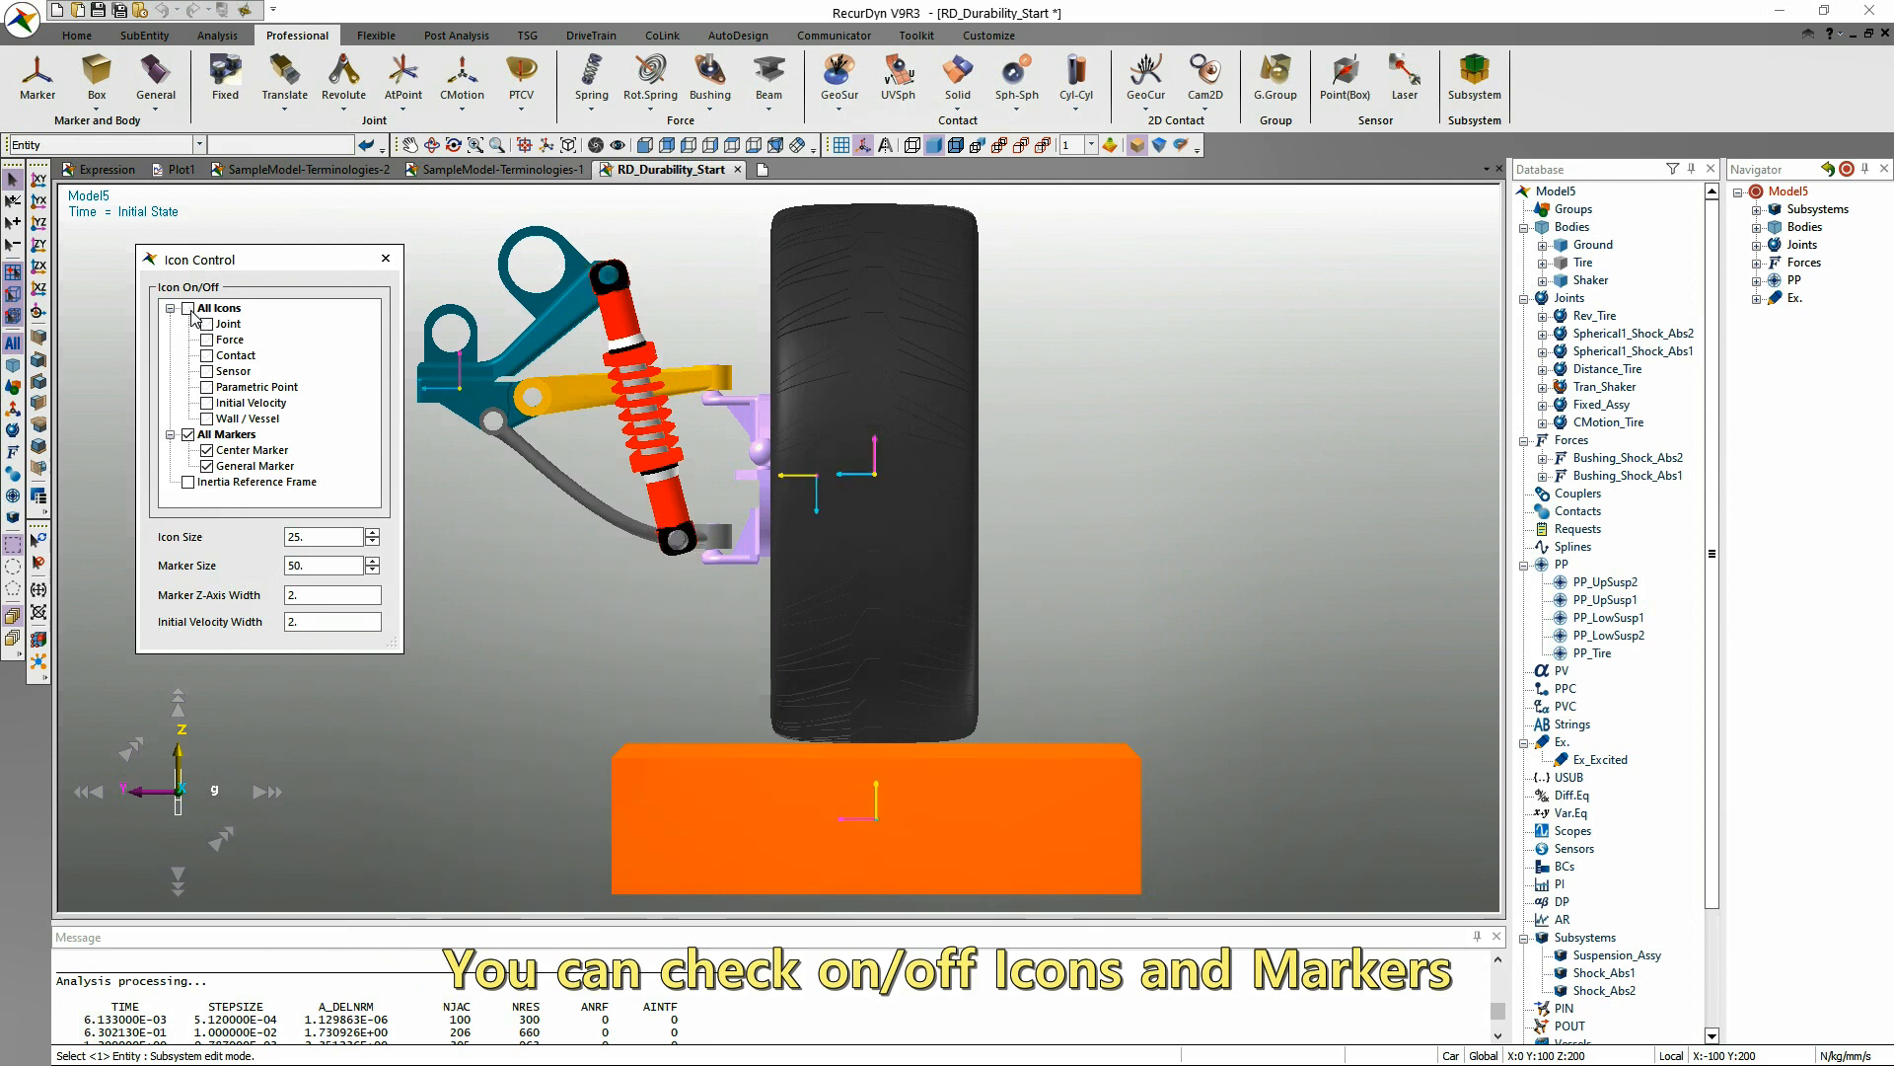
pyautogui.click(372, 562)
pyautogui.click(372, 570)
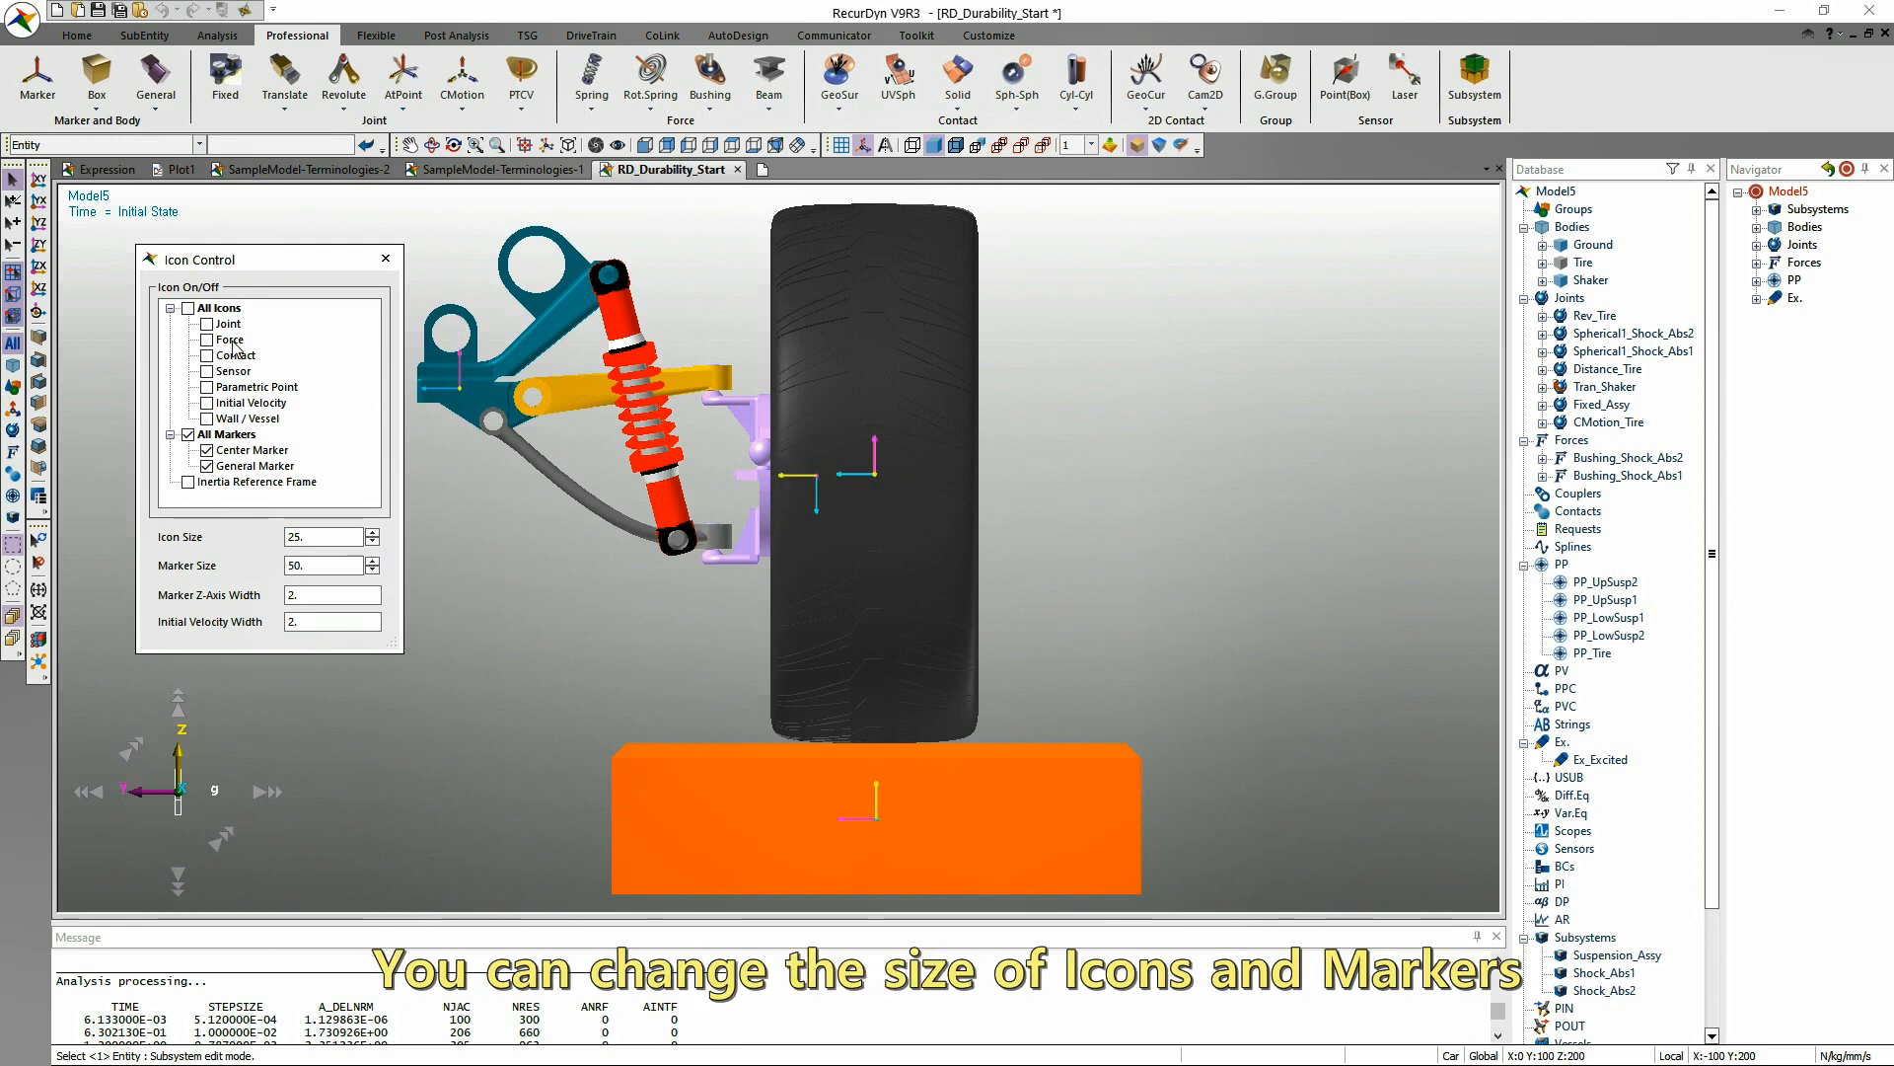
# Show all icons again and try an icon size of 50, returning it to 25.
pyautogui.click(187, 307)
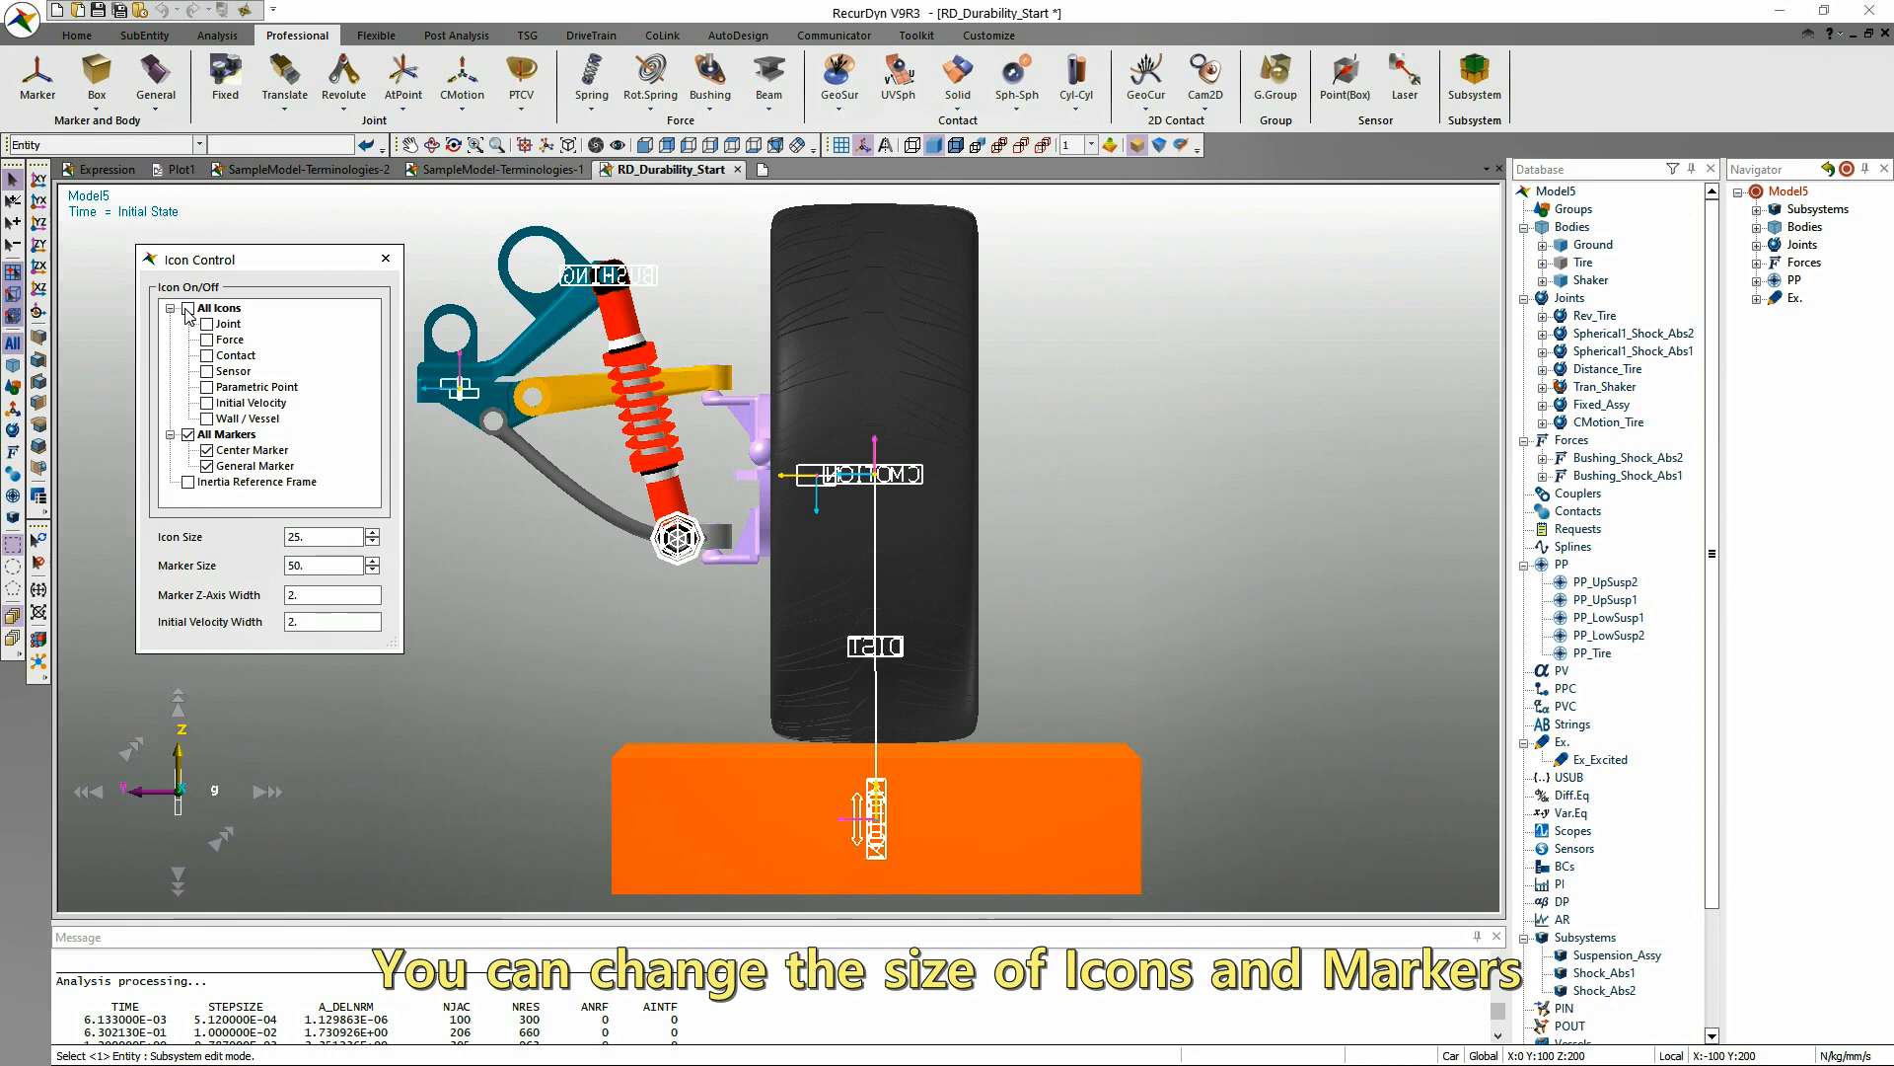
pyautogui.click(372, 532)
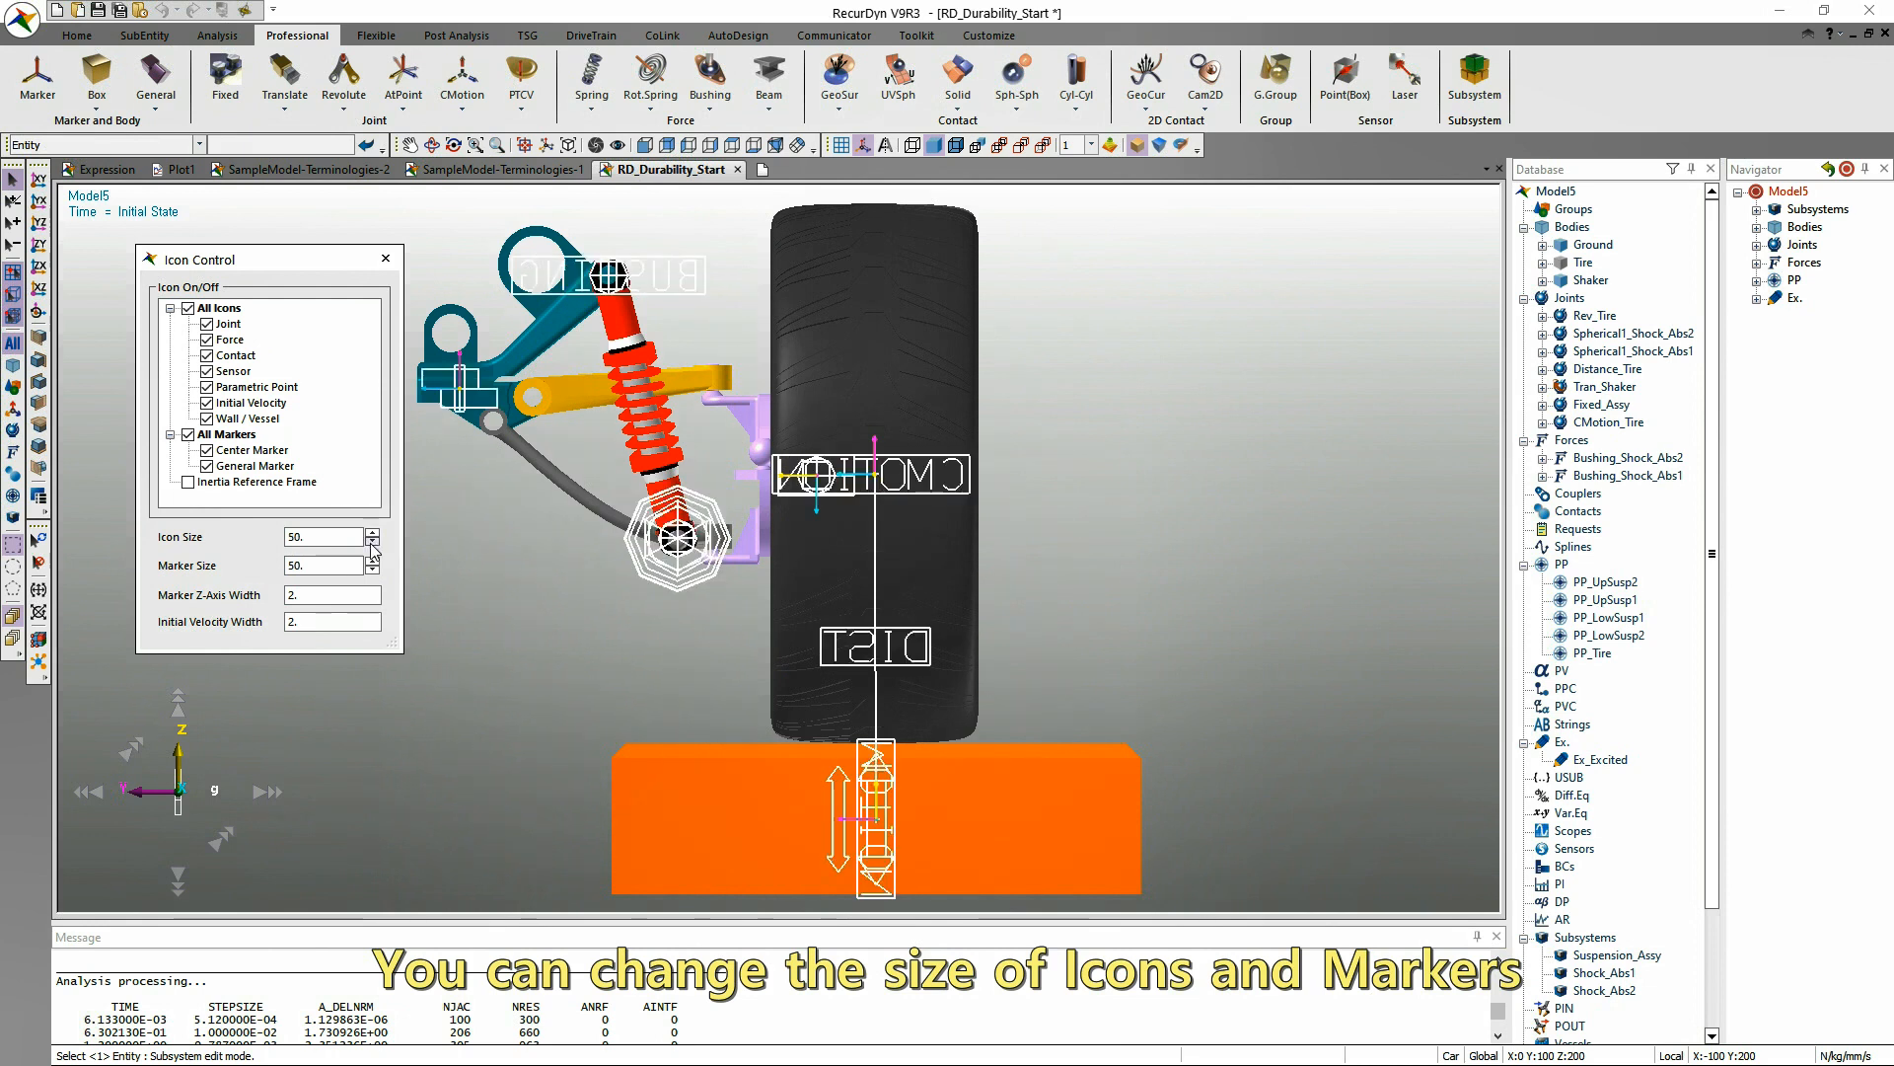
pyautogui.click(372, 541)
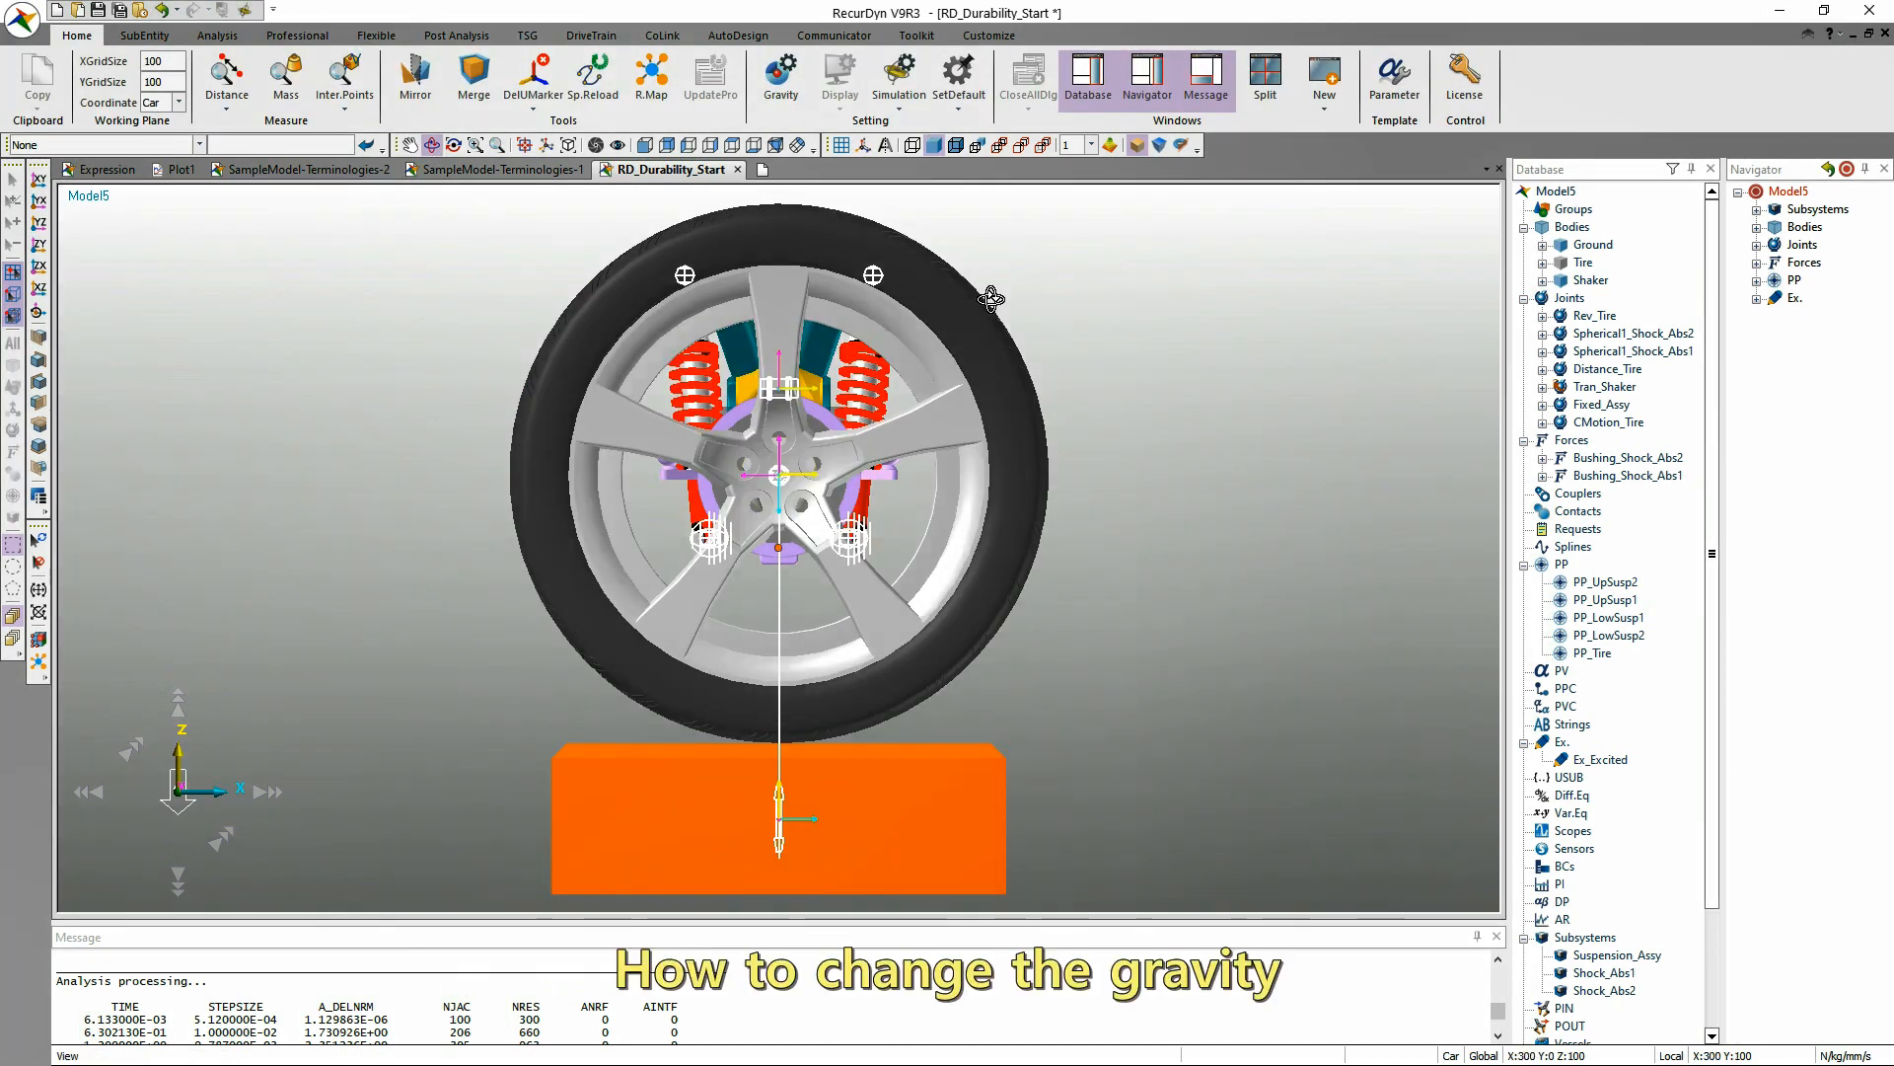
# Set the model's gravity direction to +X, update the gravity components, apply them and inspect the gravity arrow.
pyautogui.press('Escape')
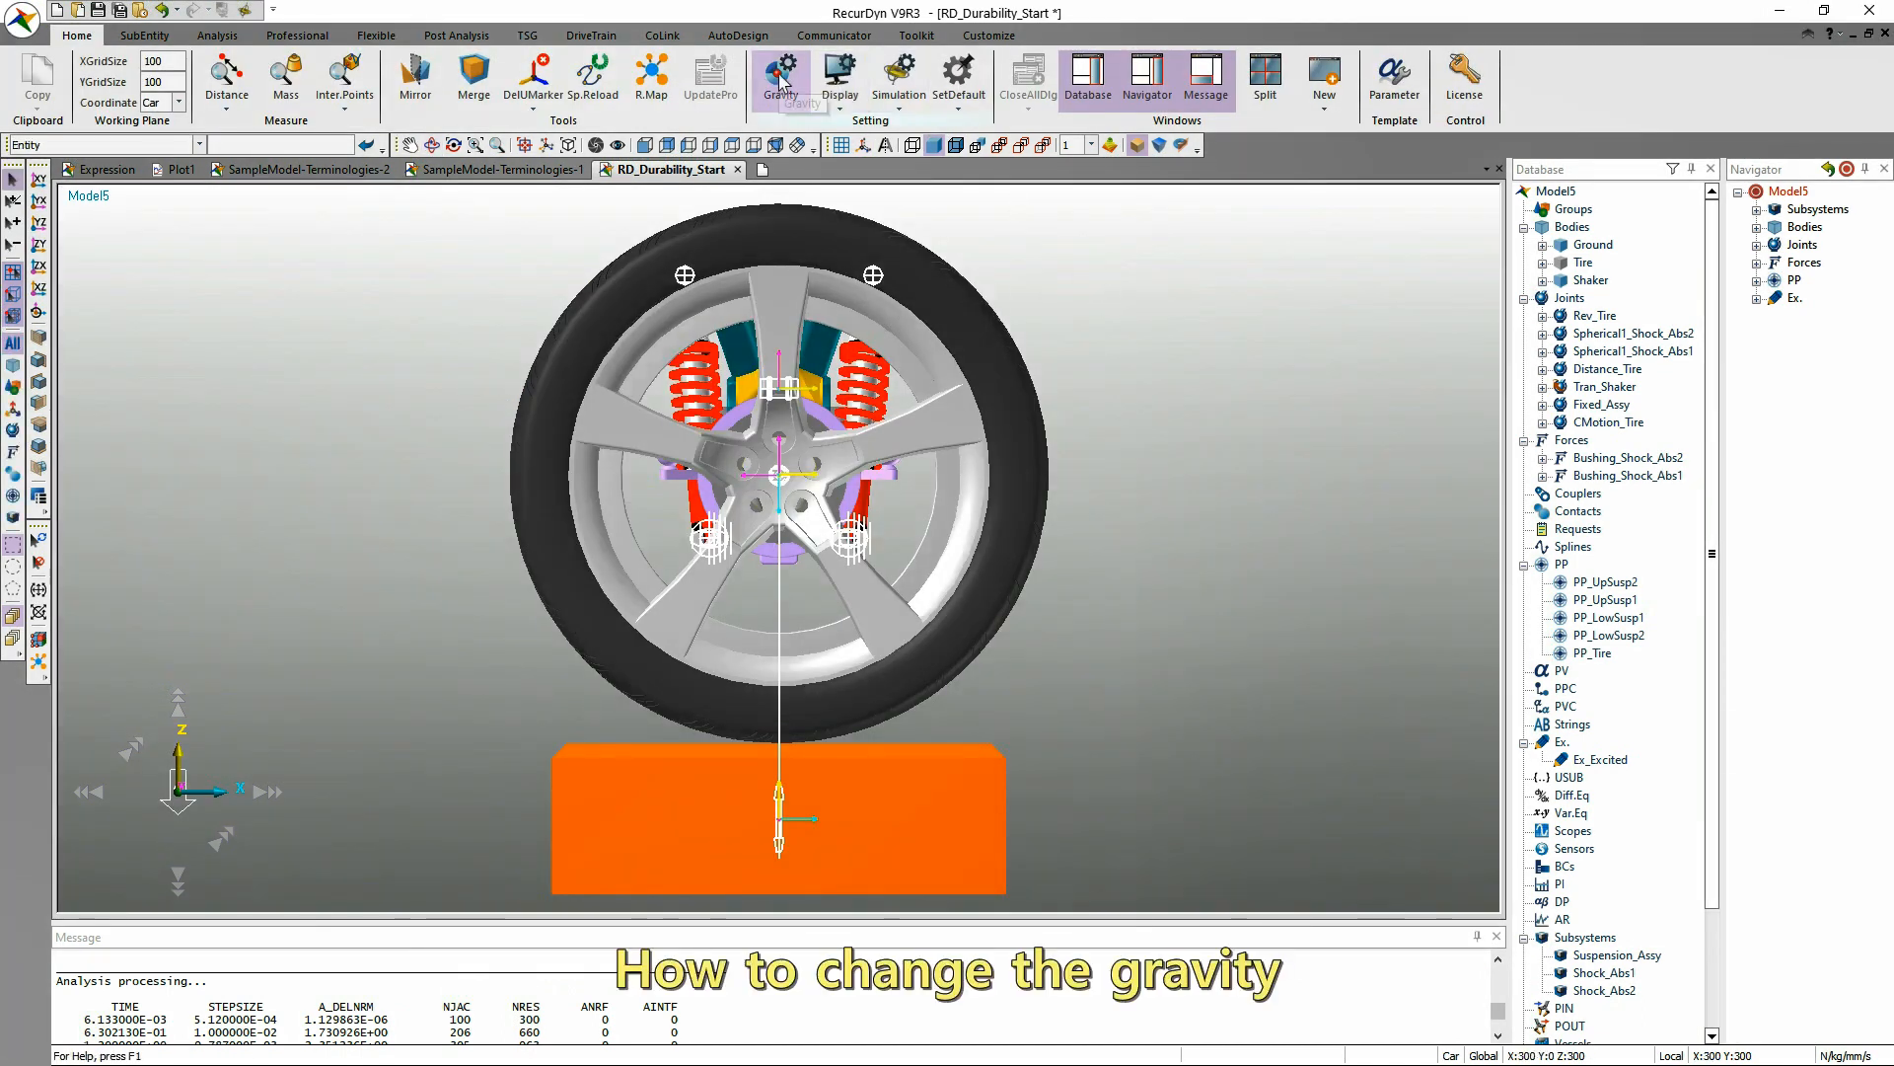
pyautogui.click(779, 83)
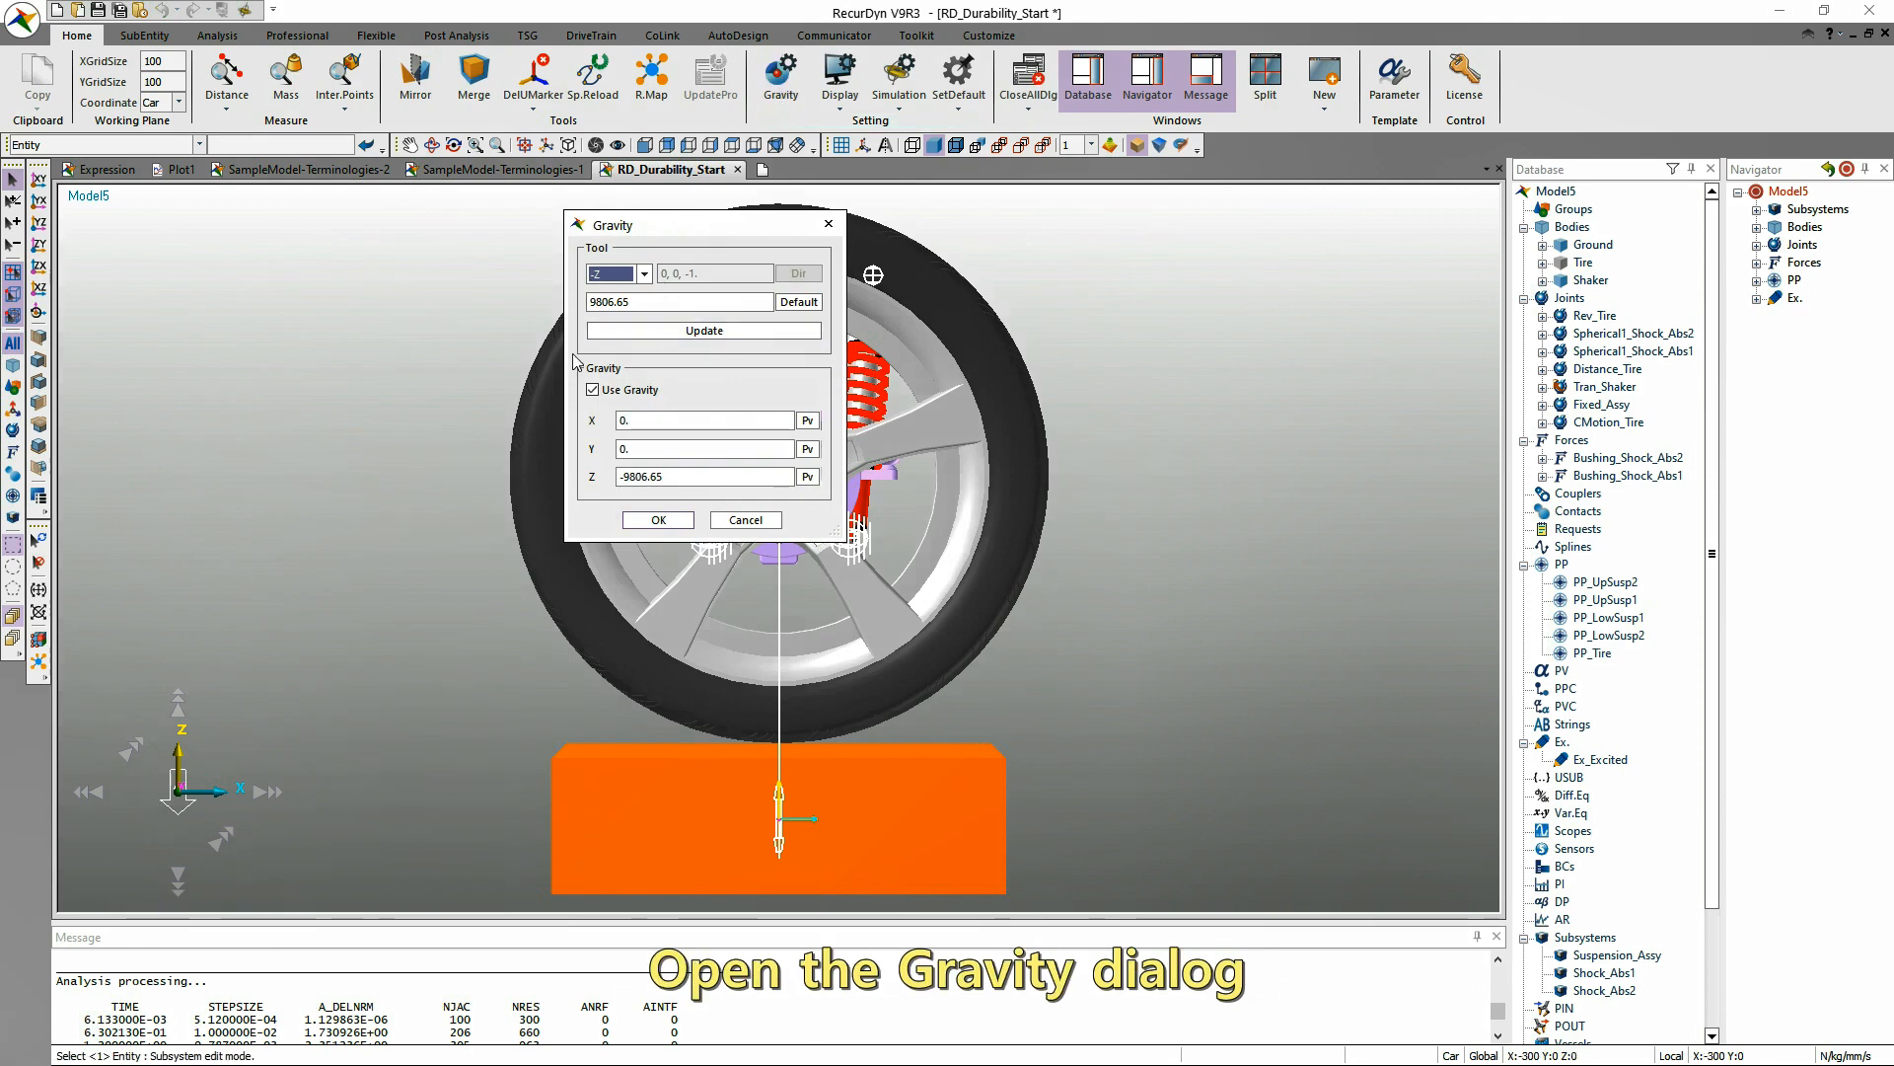
pyautogui.click(645, 273)
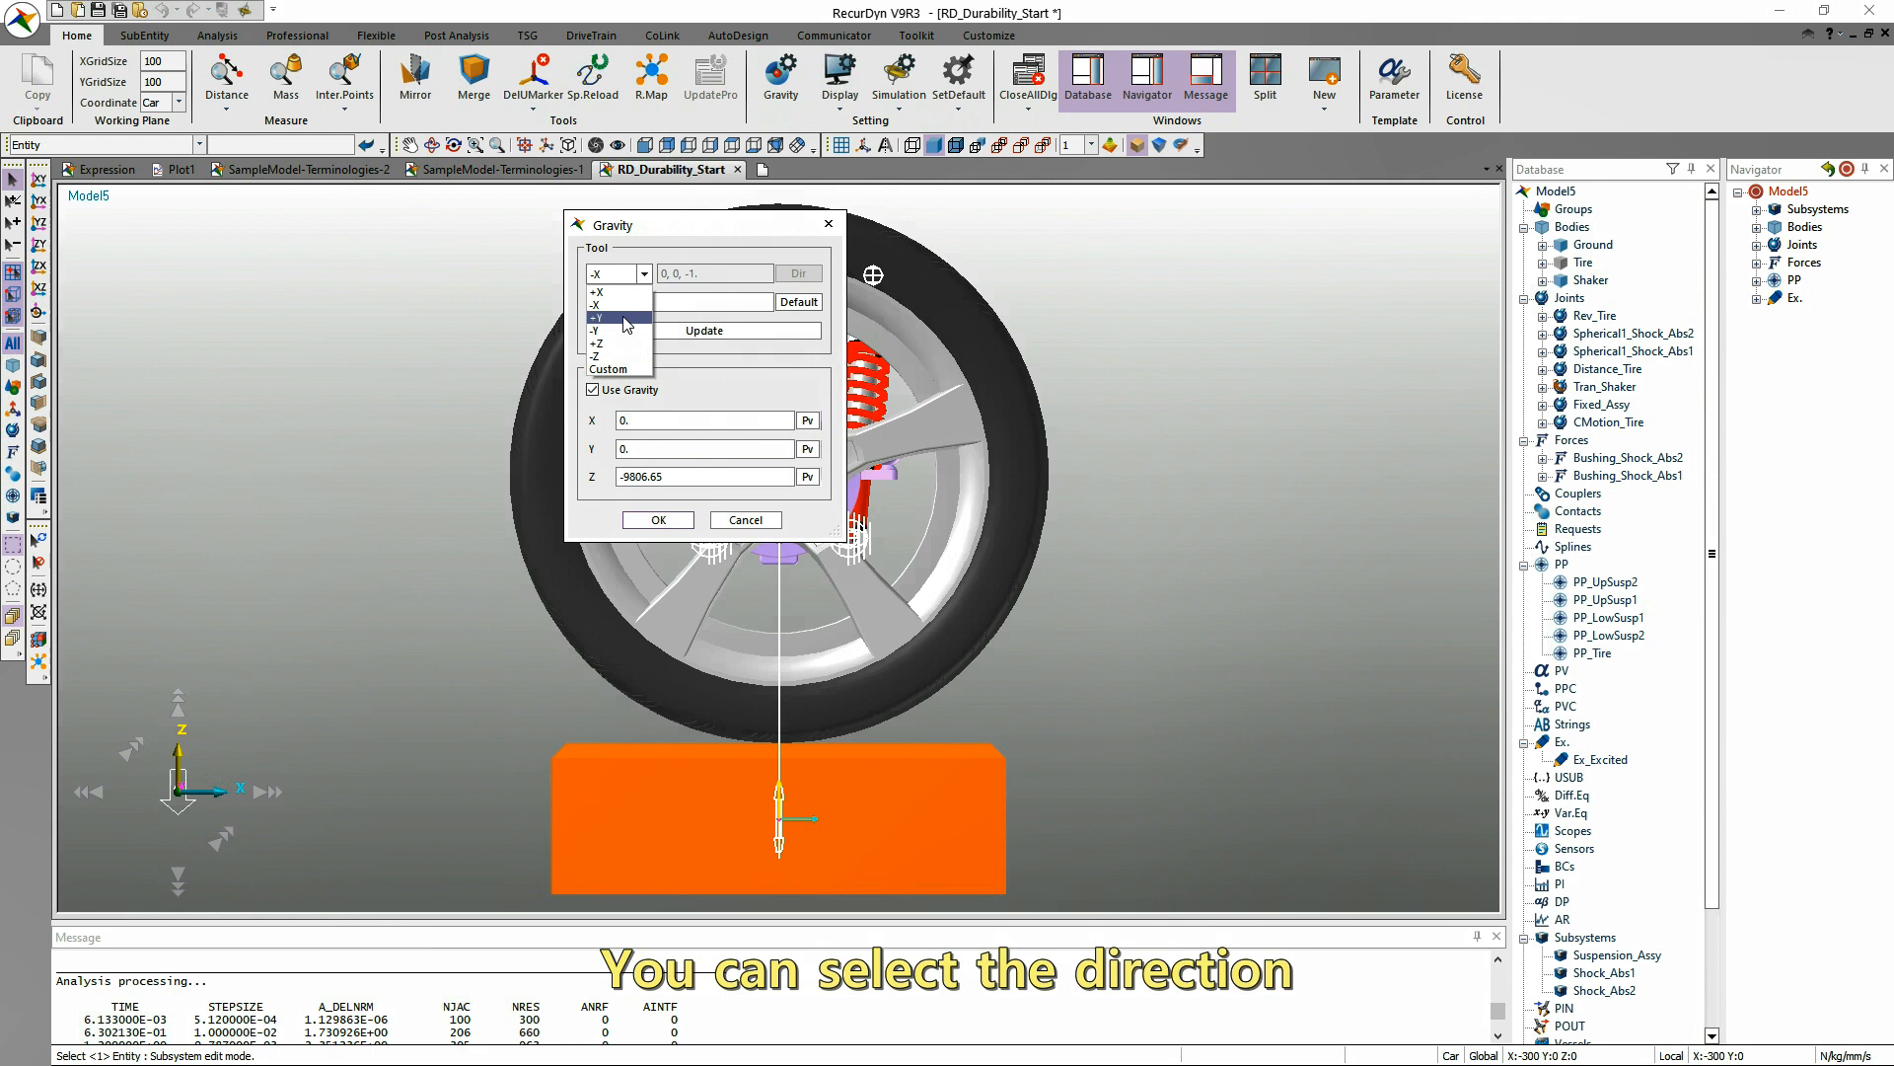
pyautogui.click(623, 293)
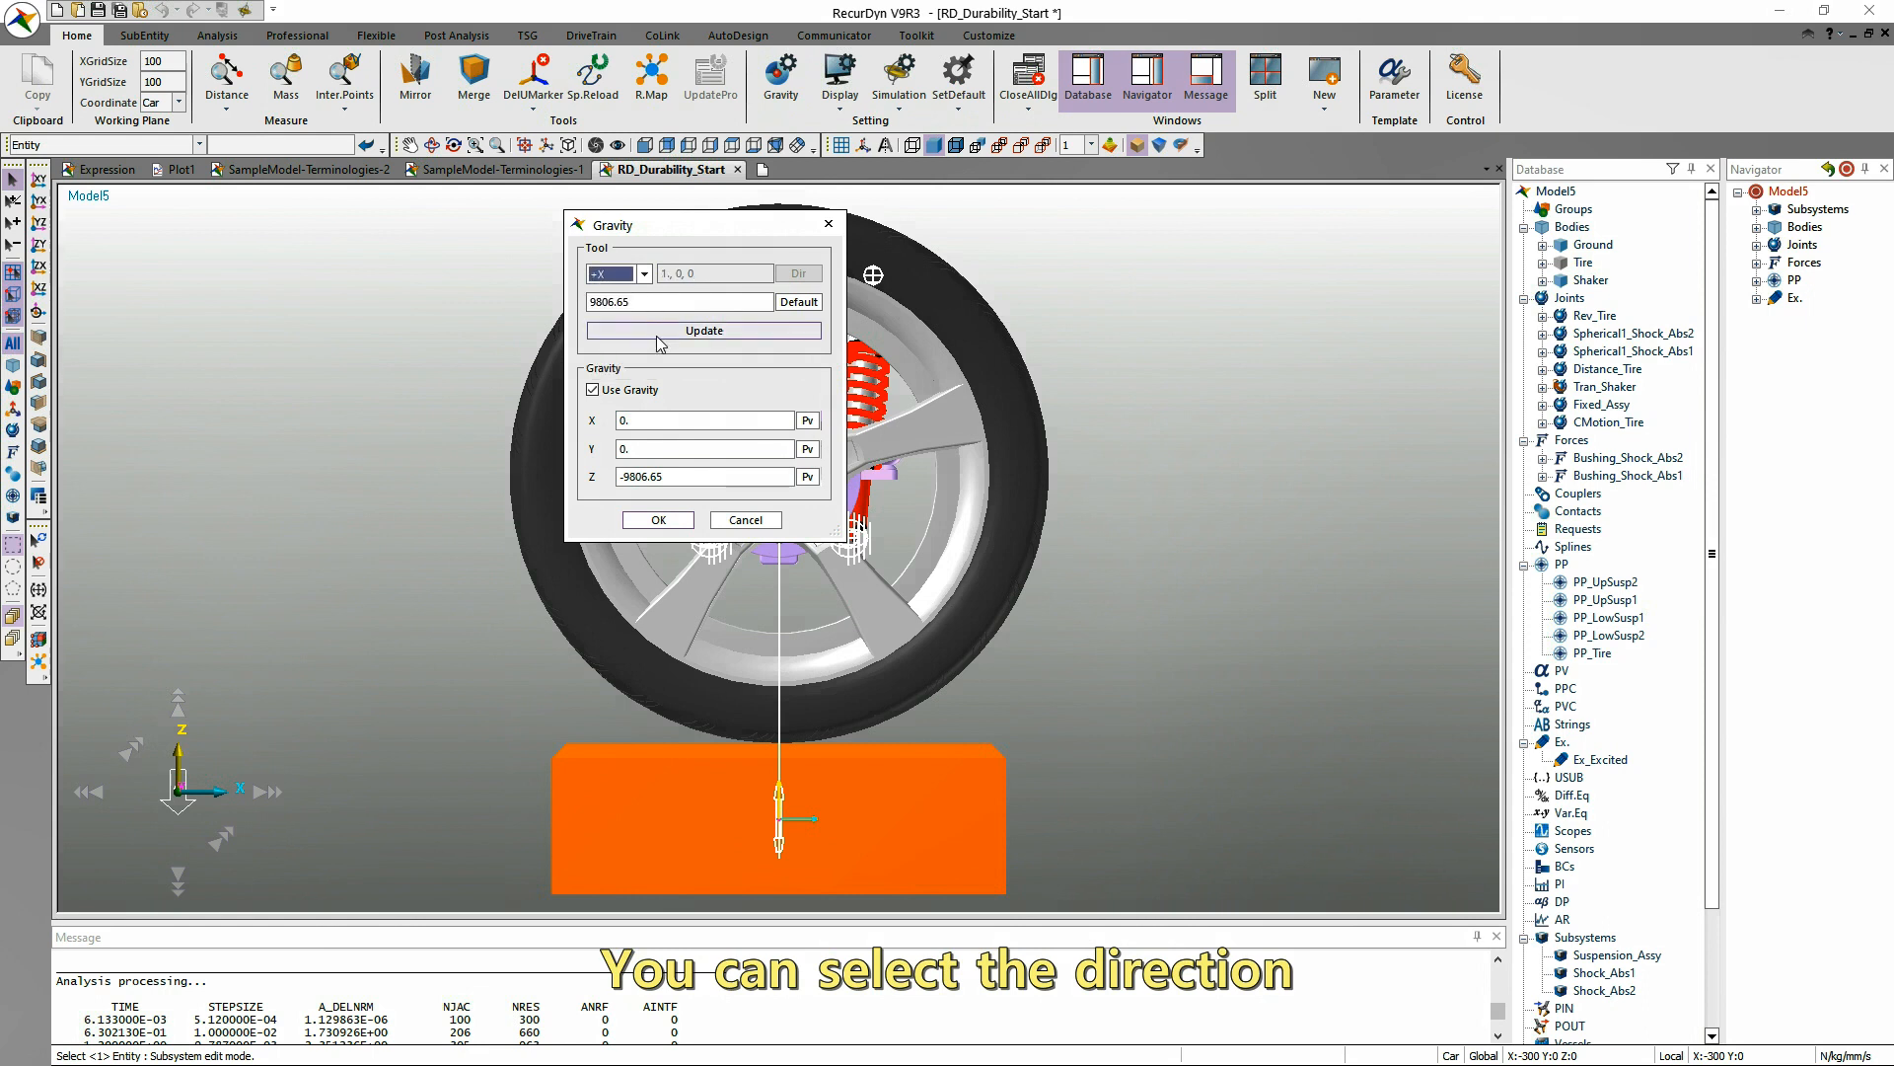
pyautogui.click(663, 336)
pyautogui.click(684, 523)
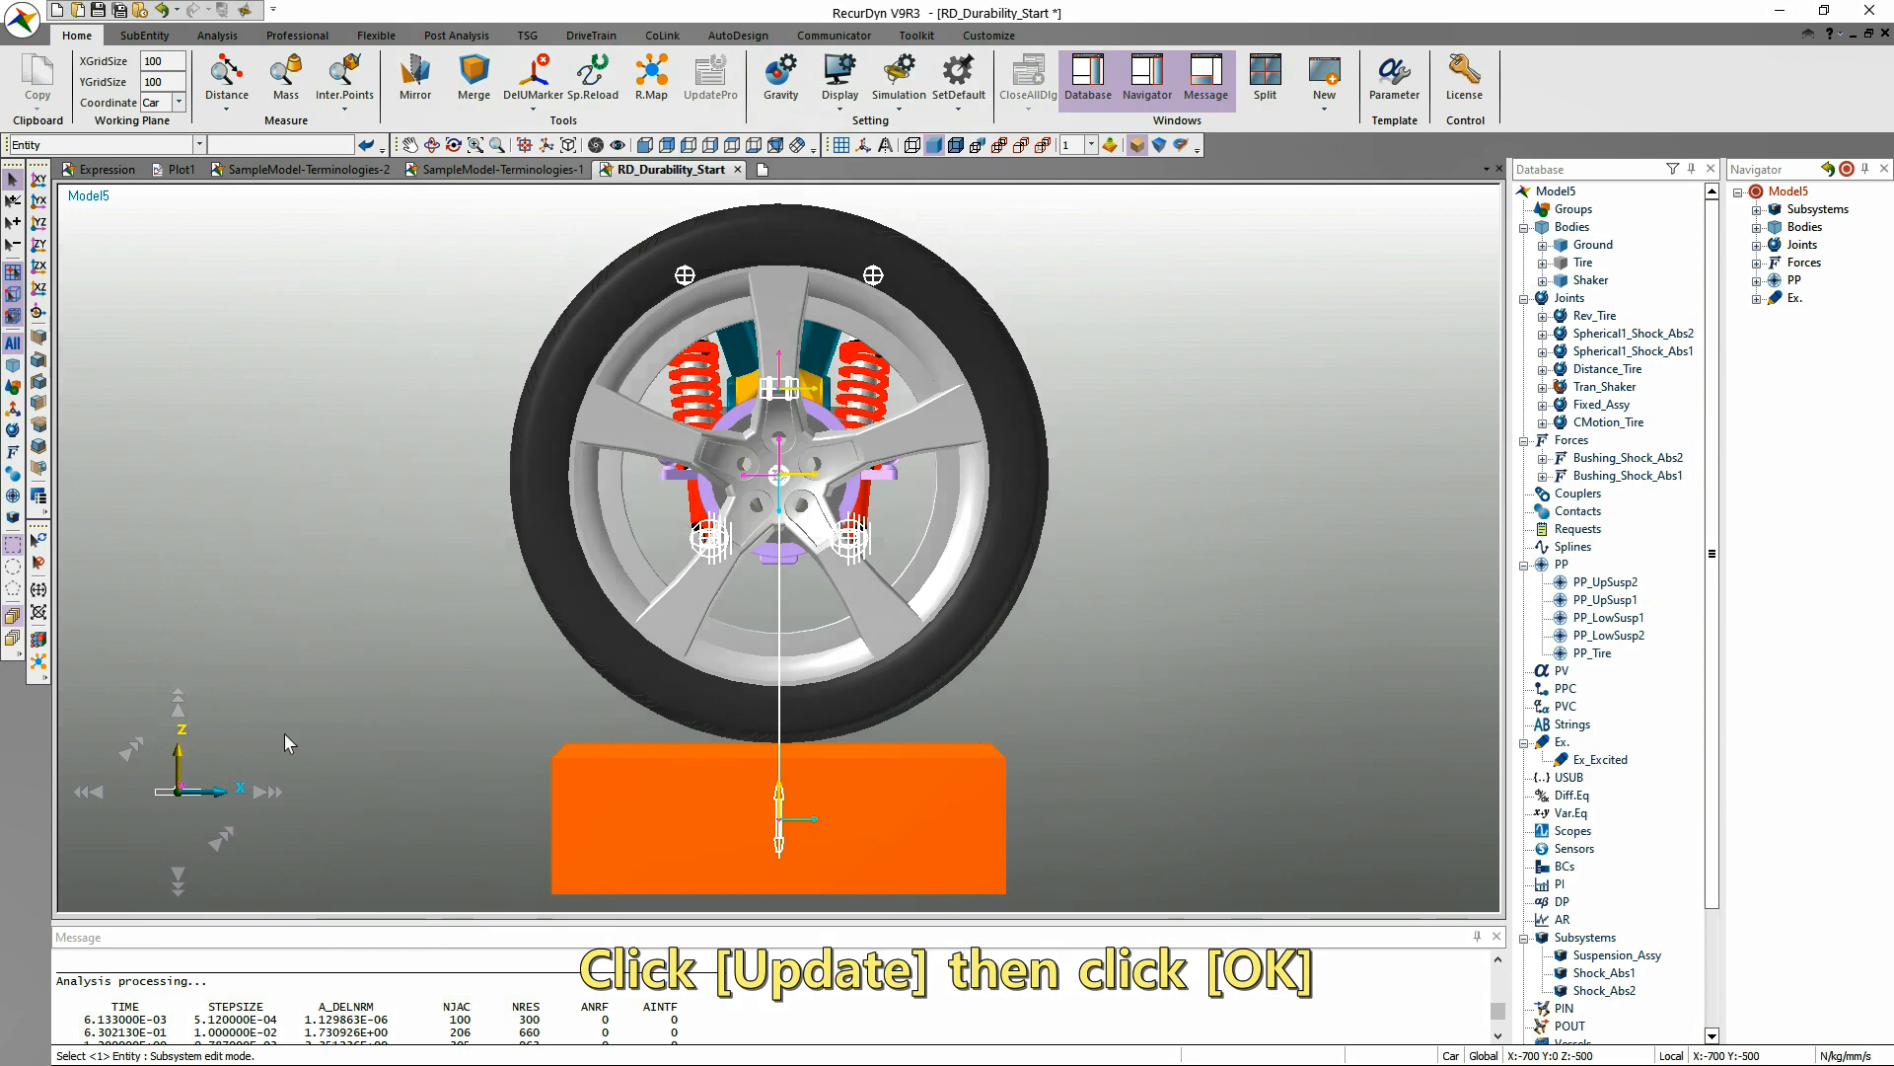
pyautogui.press('r')
pyautogui.moveTo(286, 730); pyautogui.dragTo(267, 827)
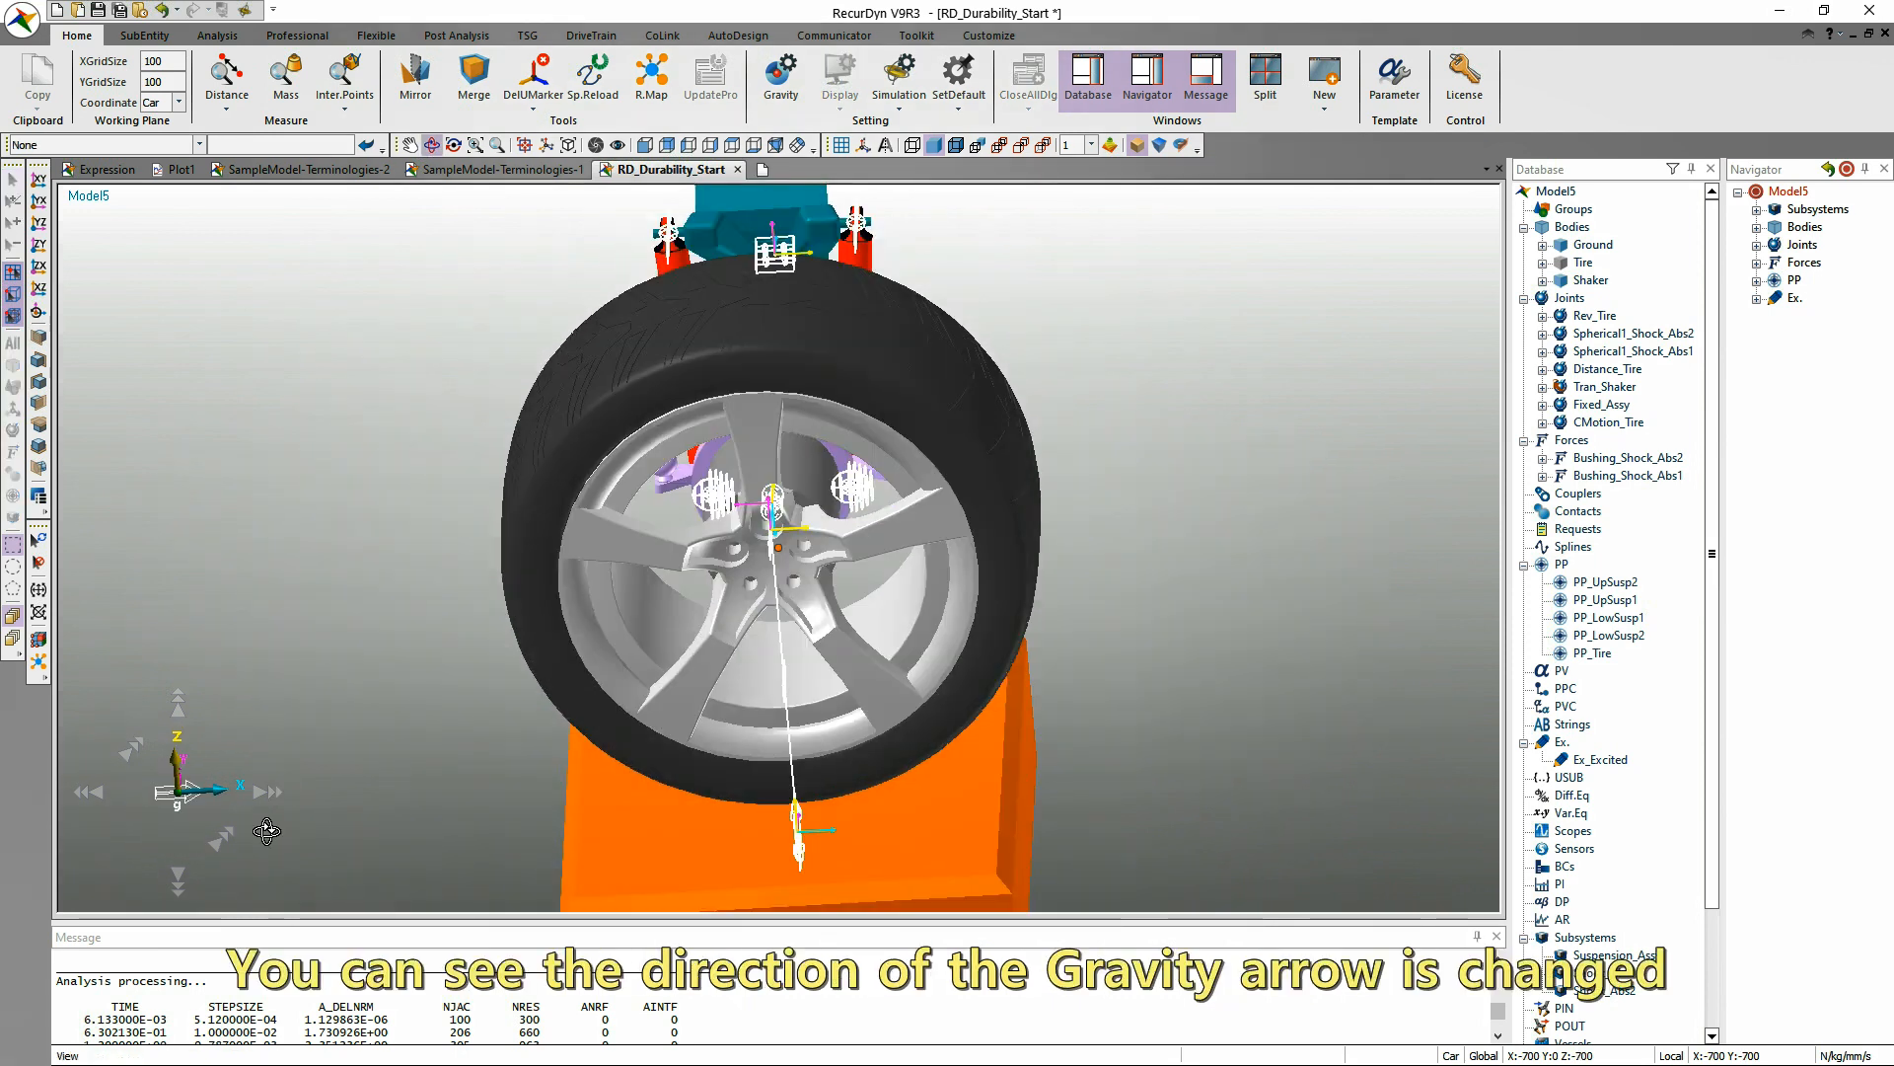
pyautogui.moveTo(372, 729); pyautogui.dragTo(383, 690)
# Set the gravity direction to +Y, update the components, apply them and check the gravity arrow in an isometric view.
pyautogui.click(781, 79)
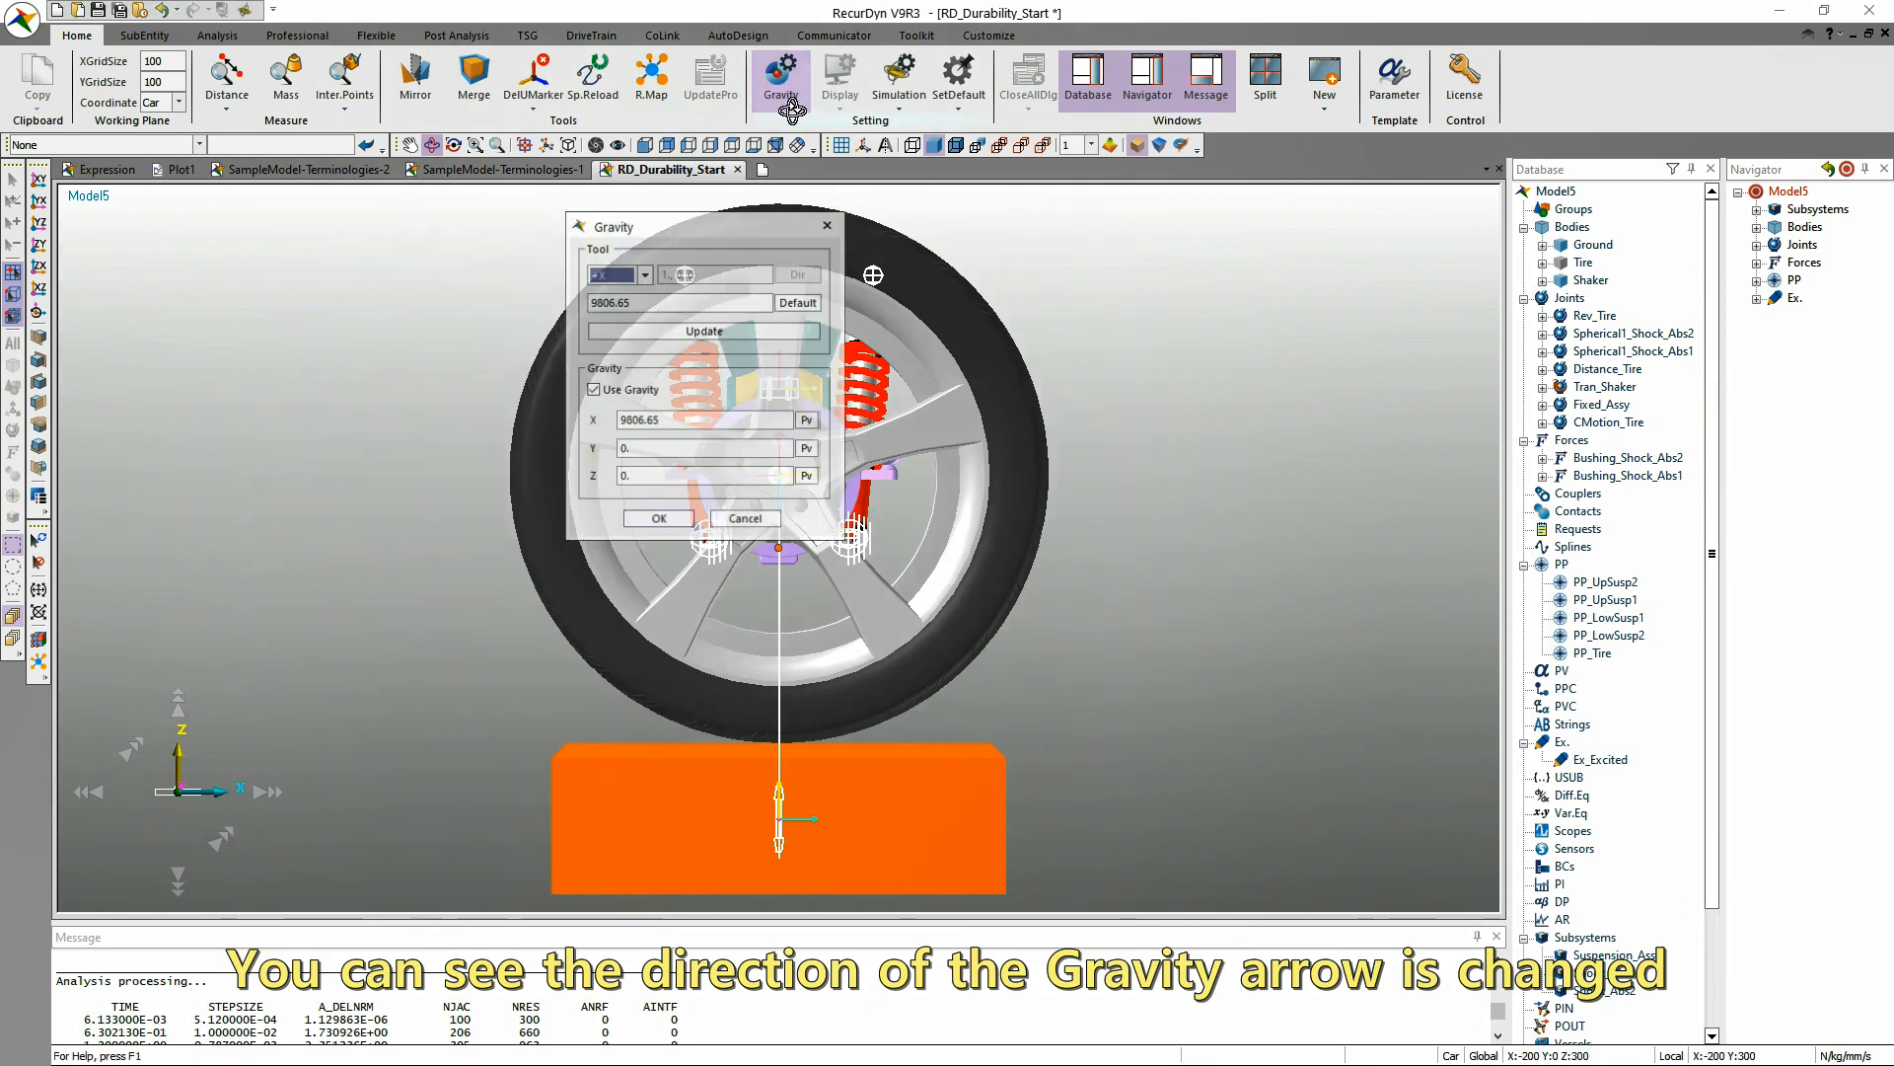
pyautogui.click(637, 281)
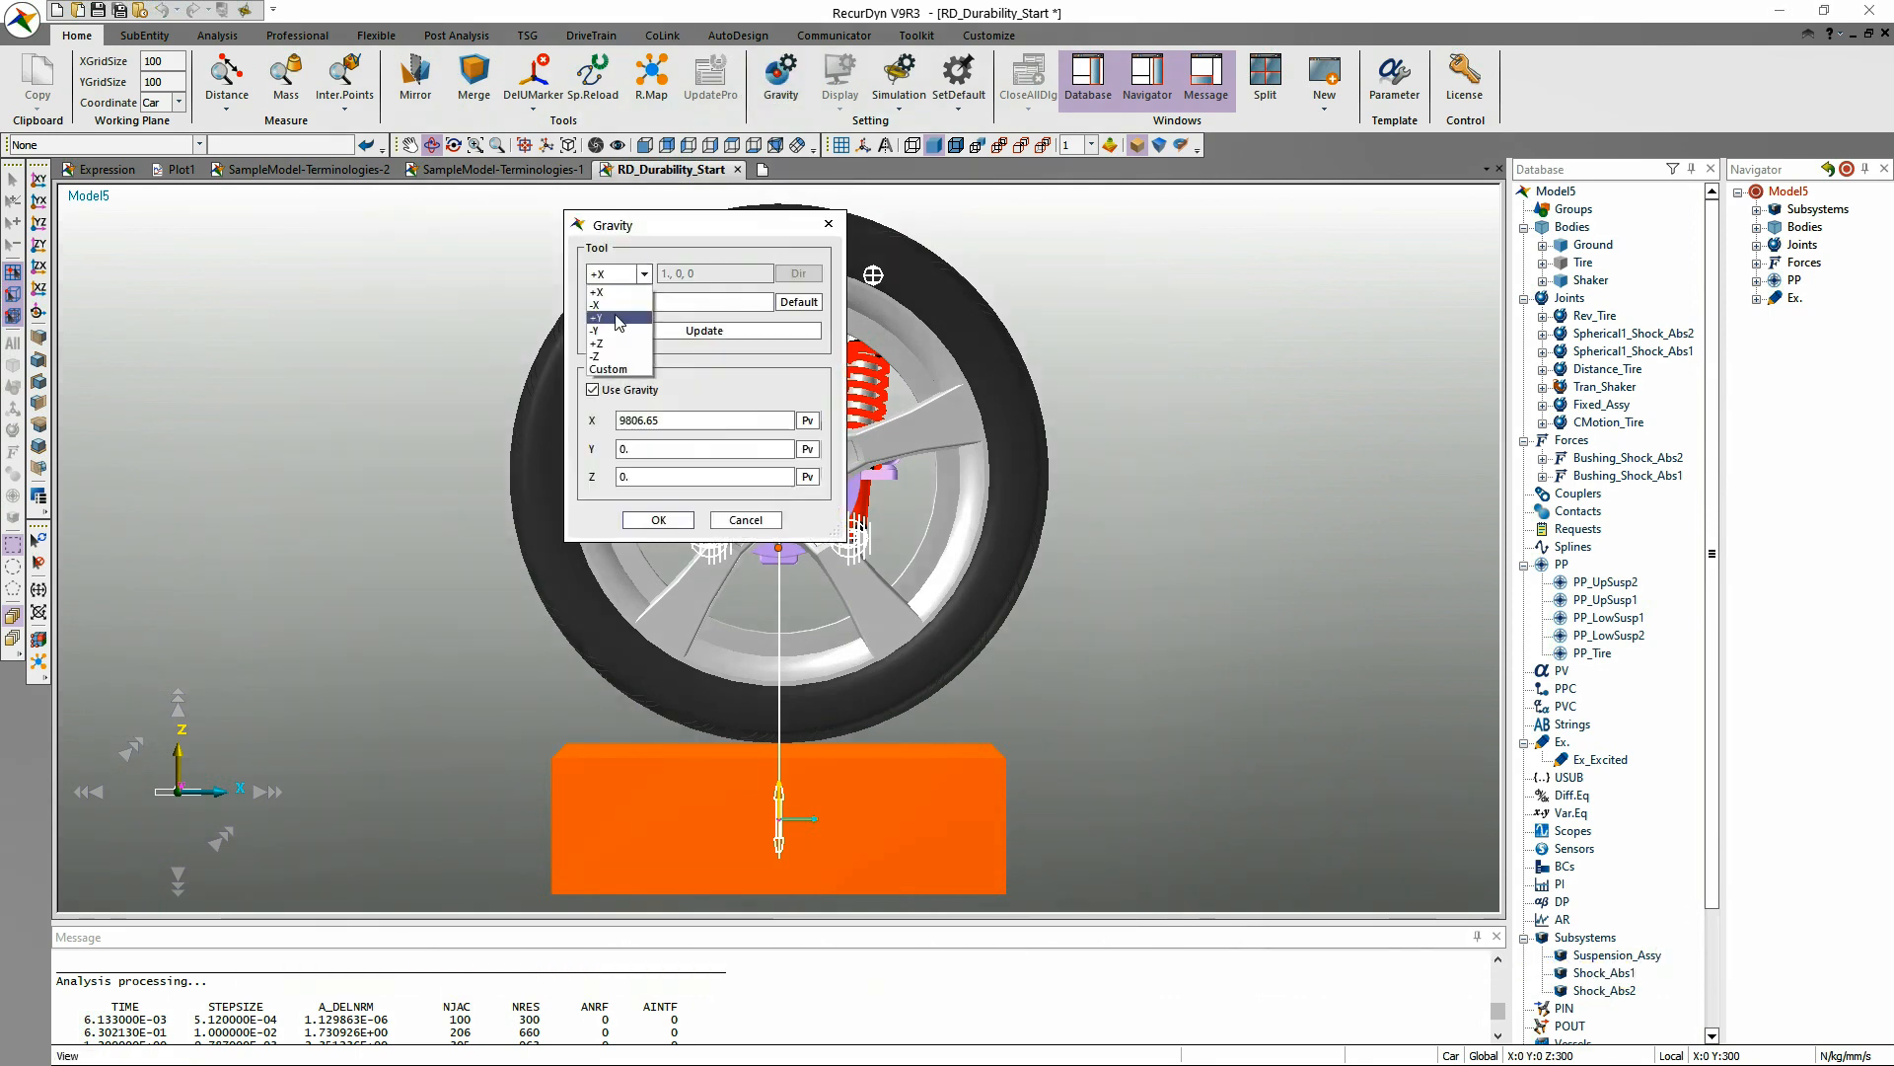
pyautogui.click(619, 319)
pyautogui.click(636, 335)
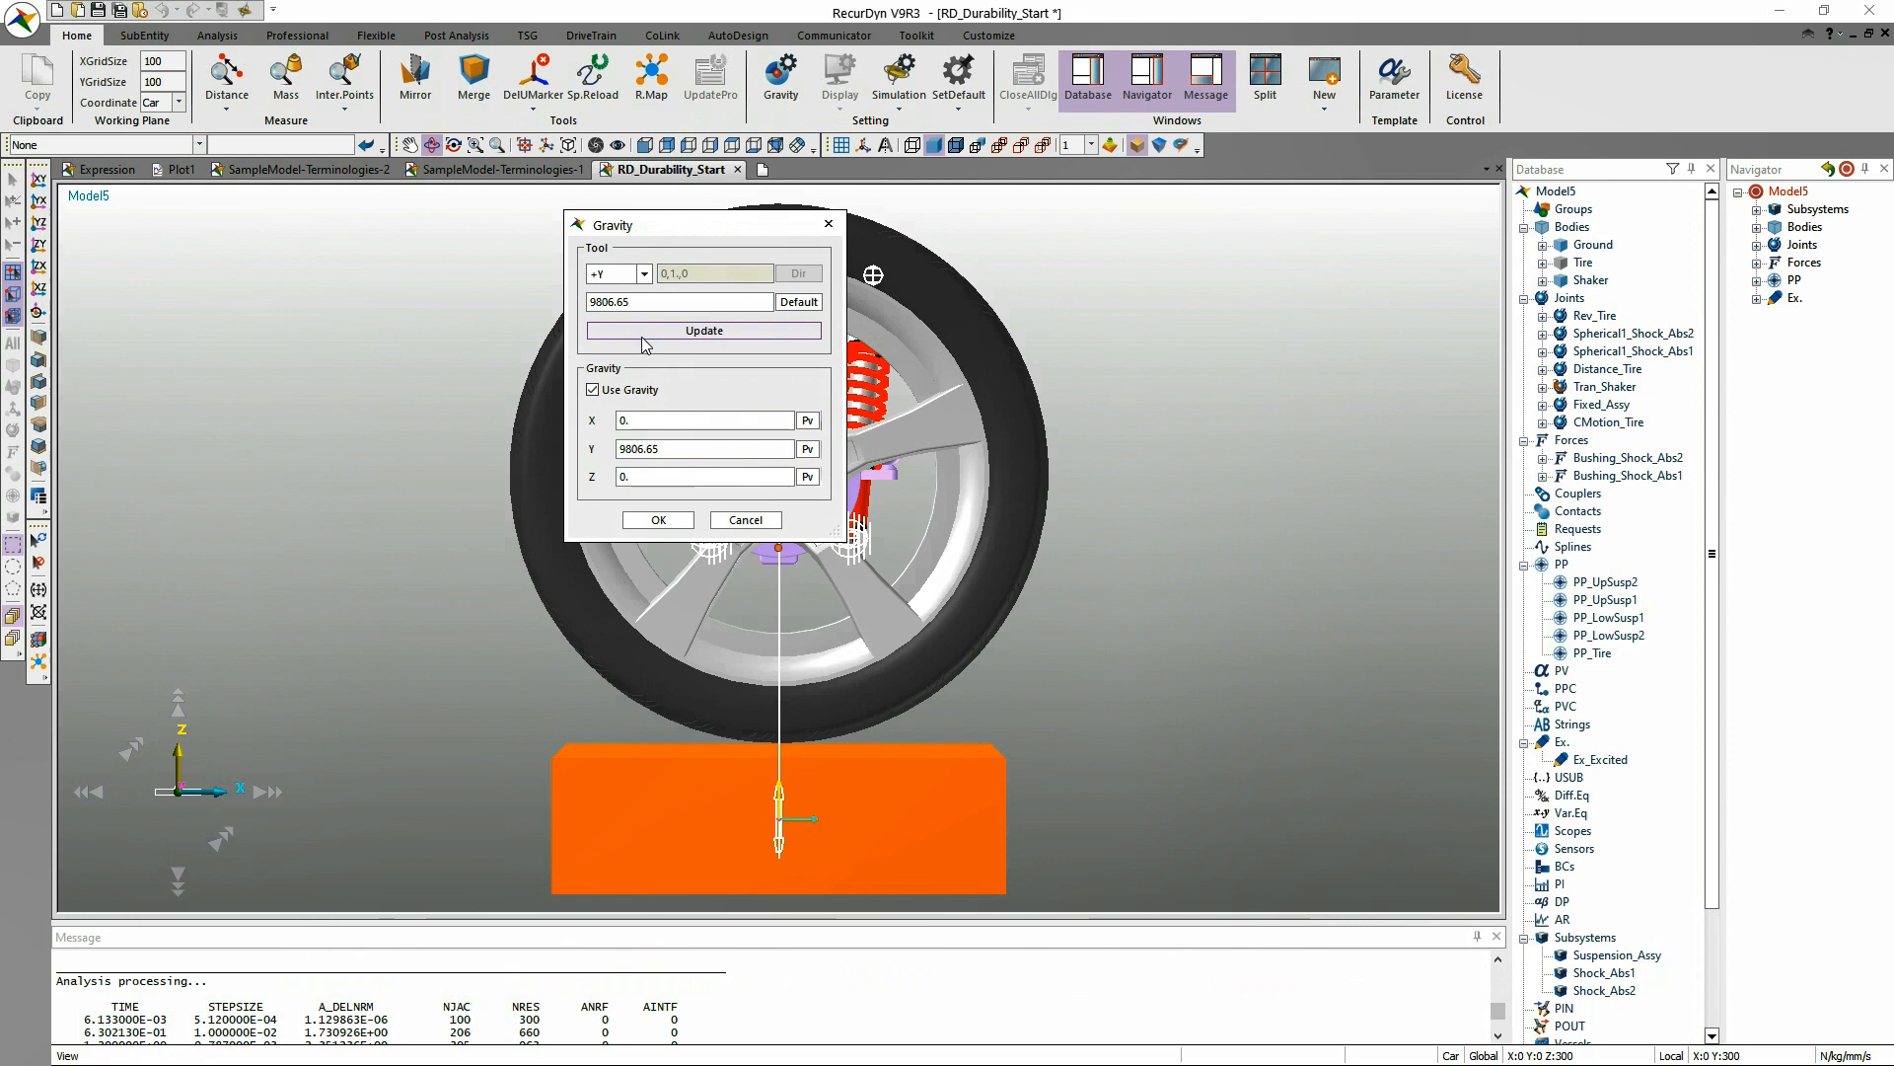
pyautogui.click(658, 520)
pyautogui.moveTo(325, 696); pyautogui.dragTo(477, 761)
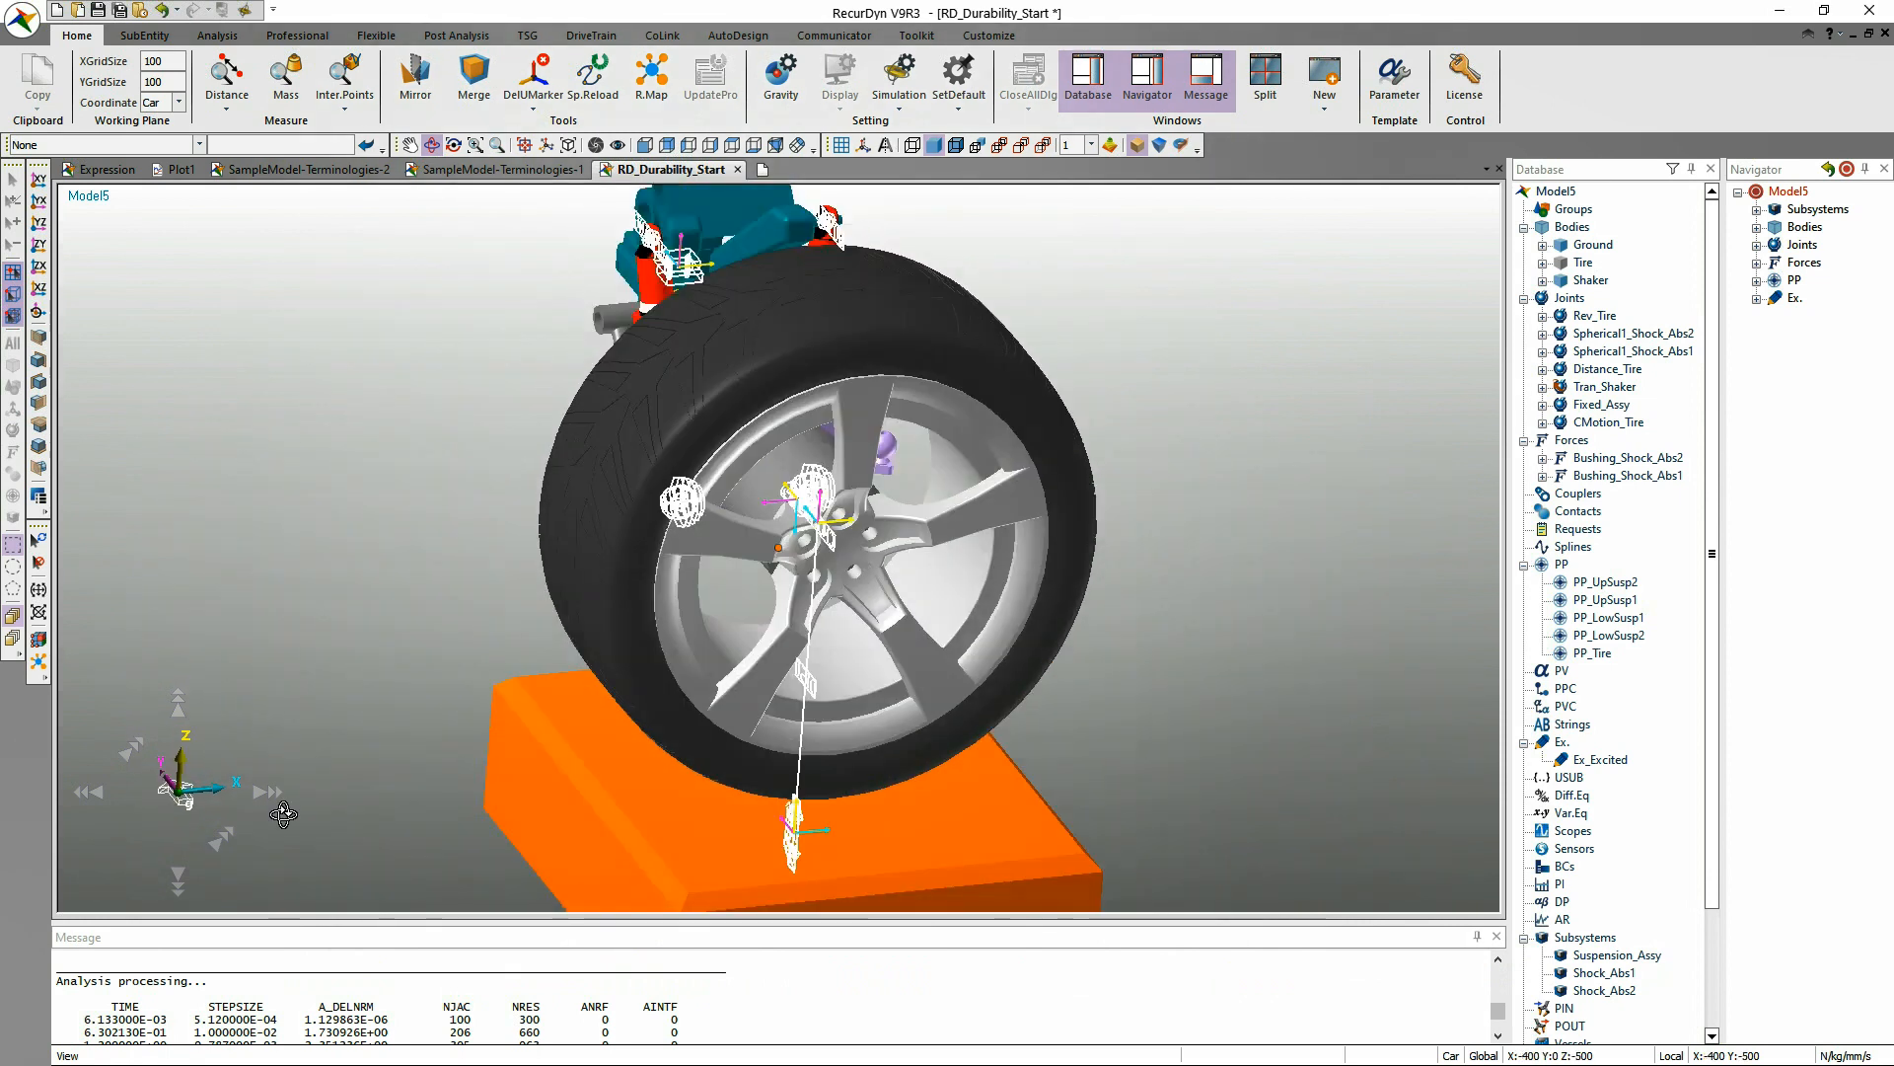
pyautogui.press('i')
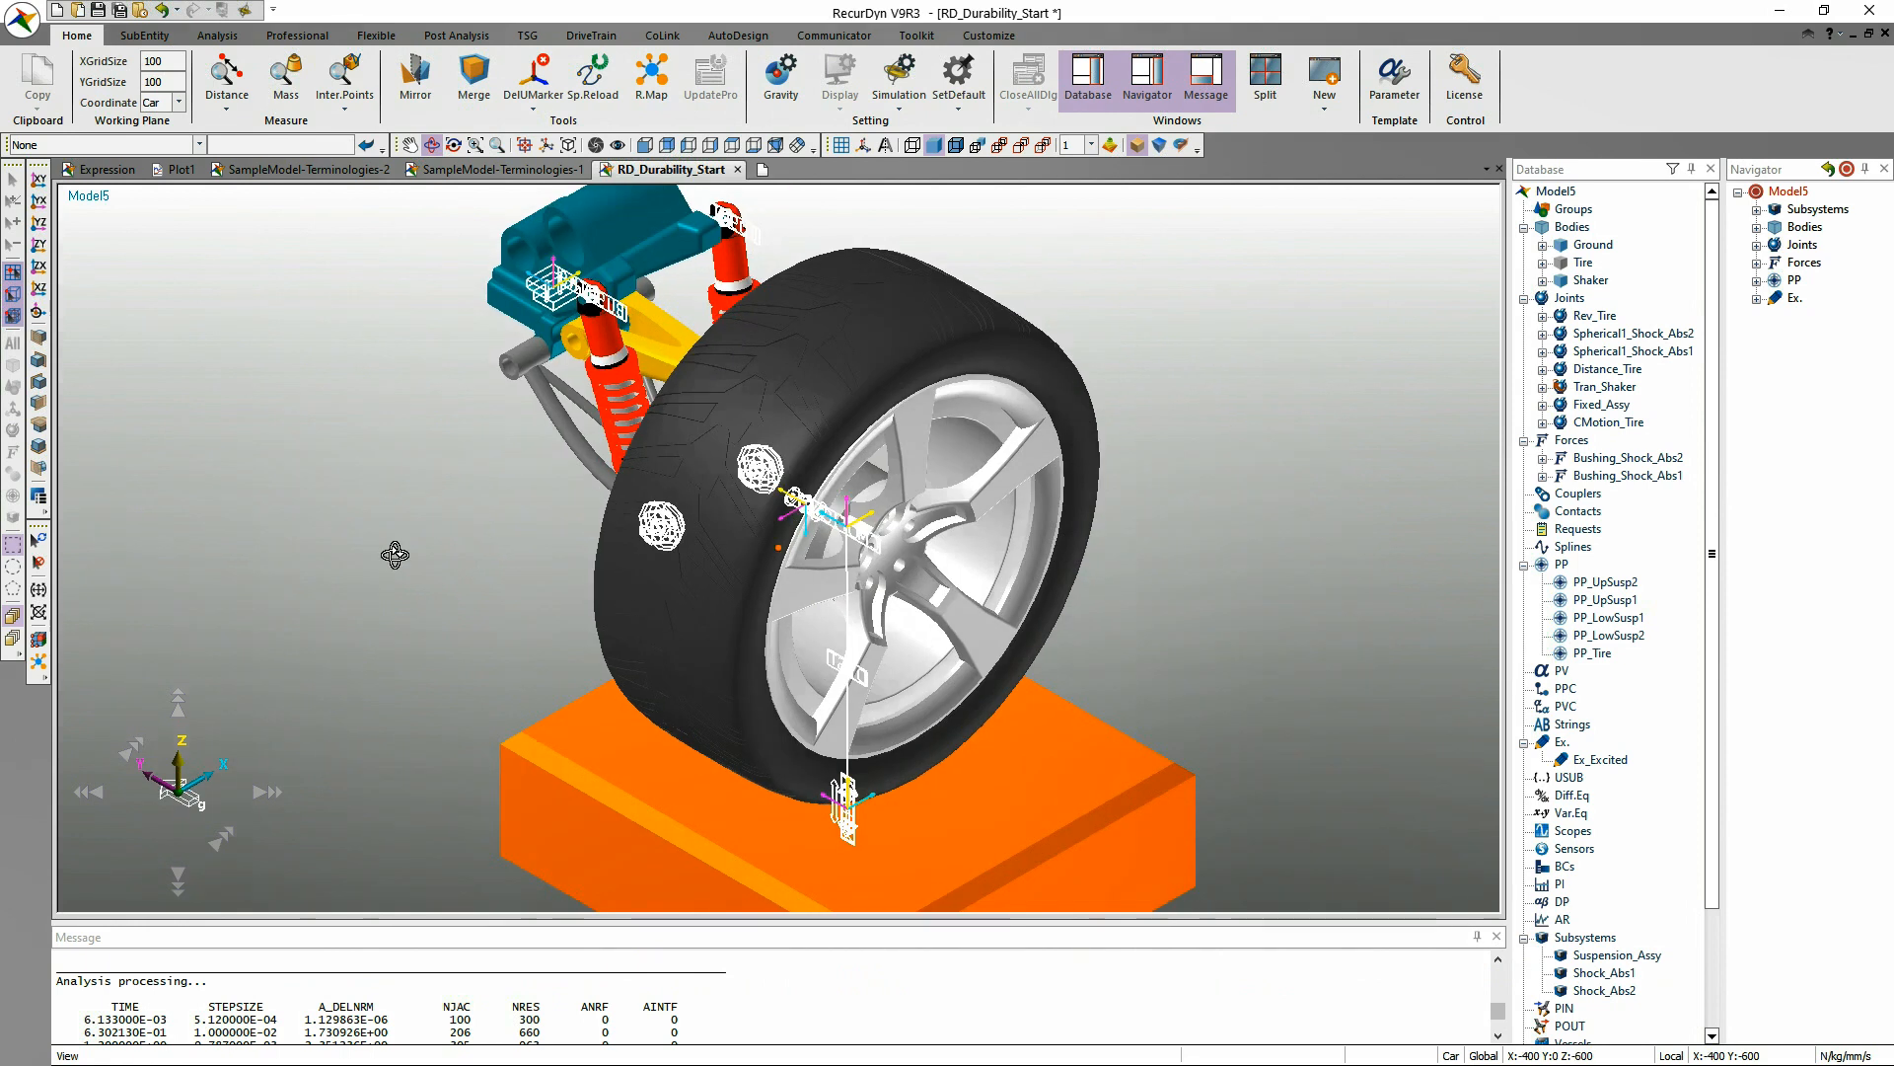
# Open the gravity settings from the Dynamic/Kinematic Analysis dialog and cancel out of both dialogs.
pyautogui.click(217, 35)
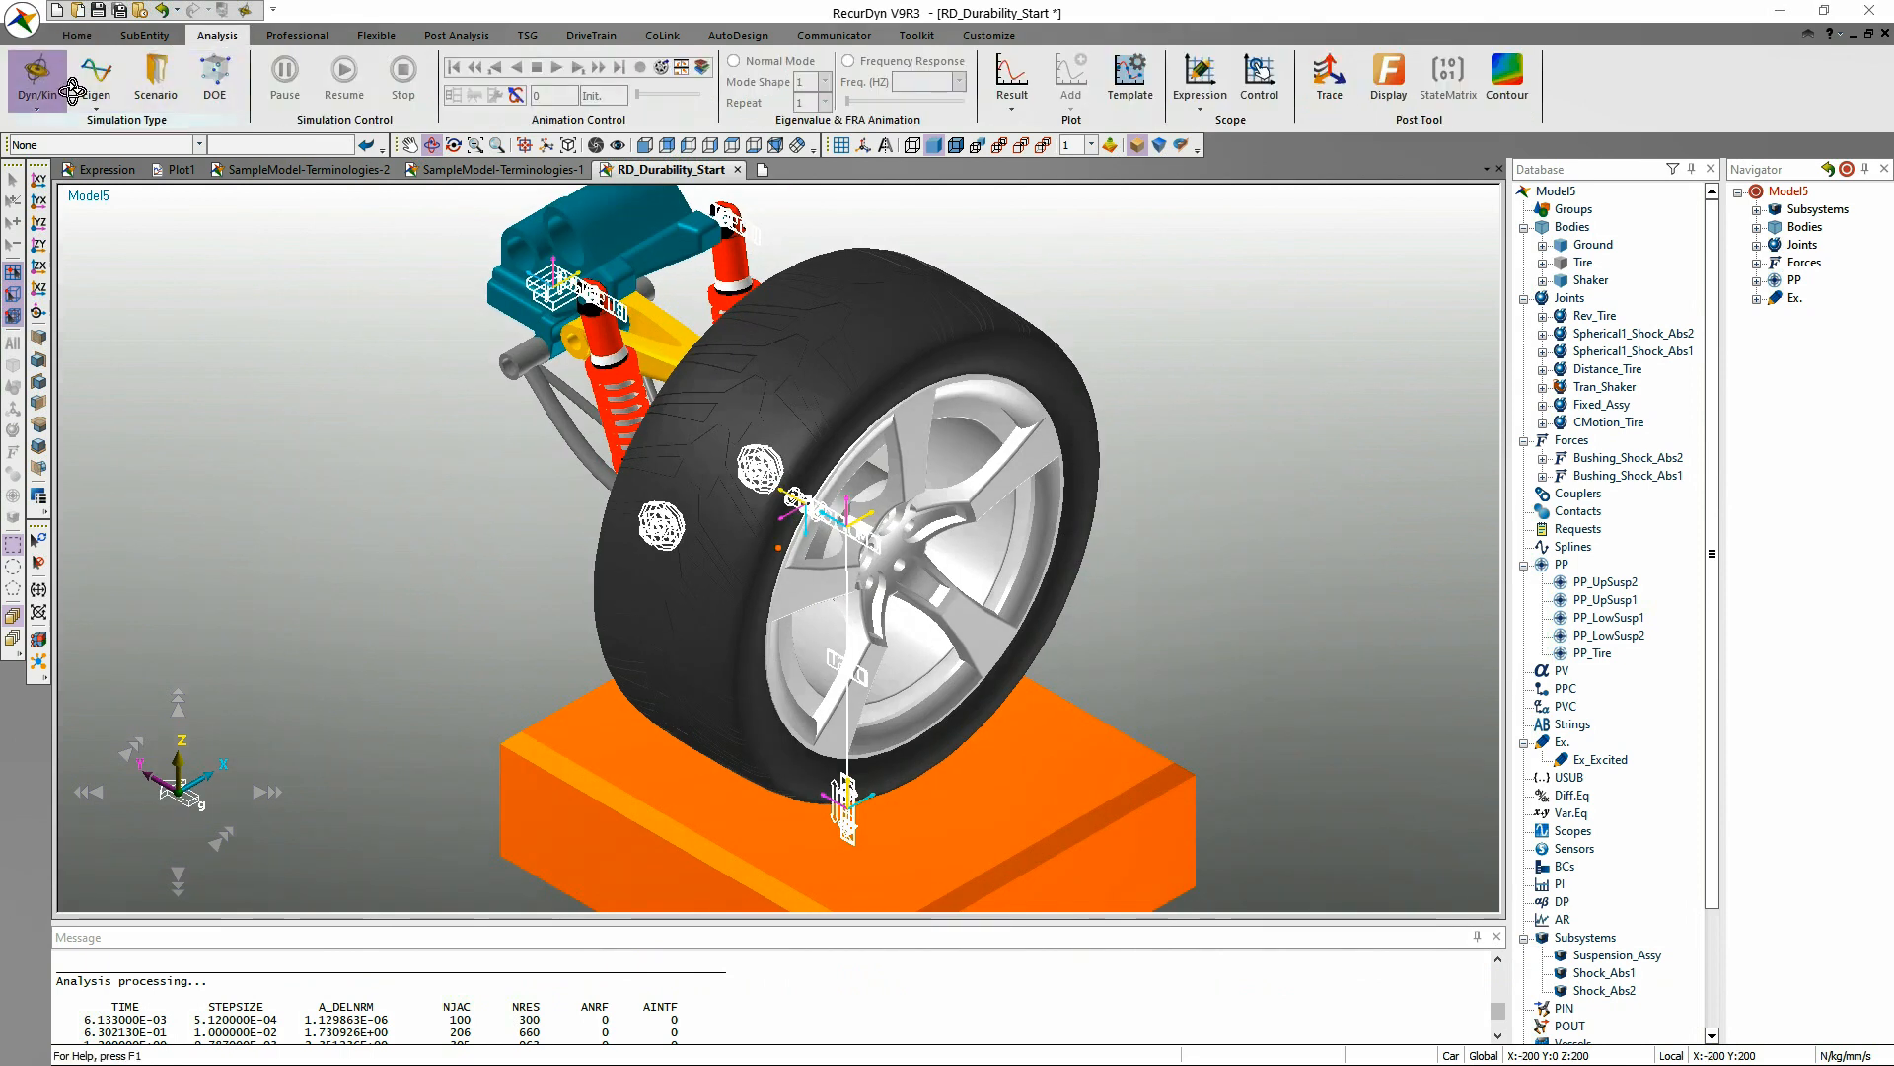
pyautogui.click(37, 79)
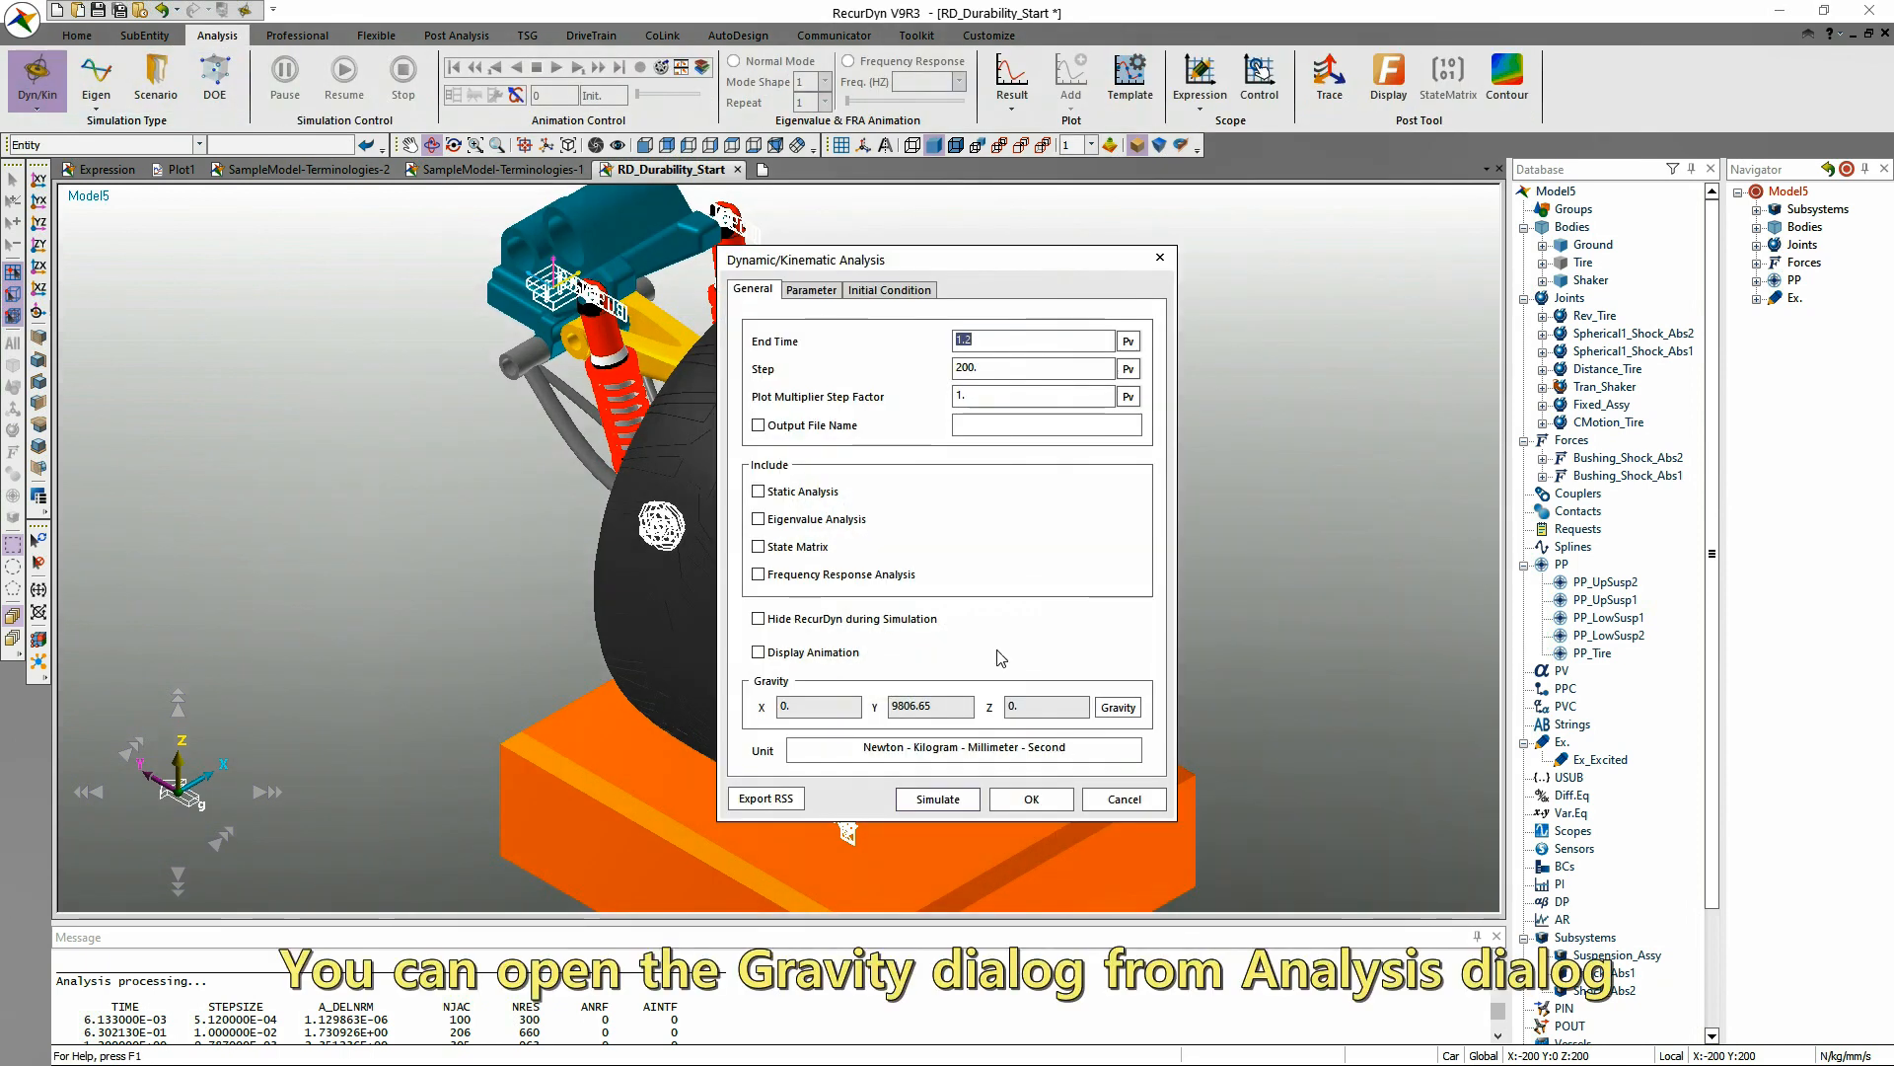
pyautogui.click(1131, 706)
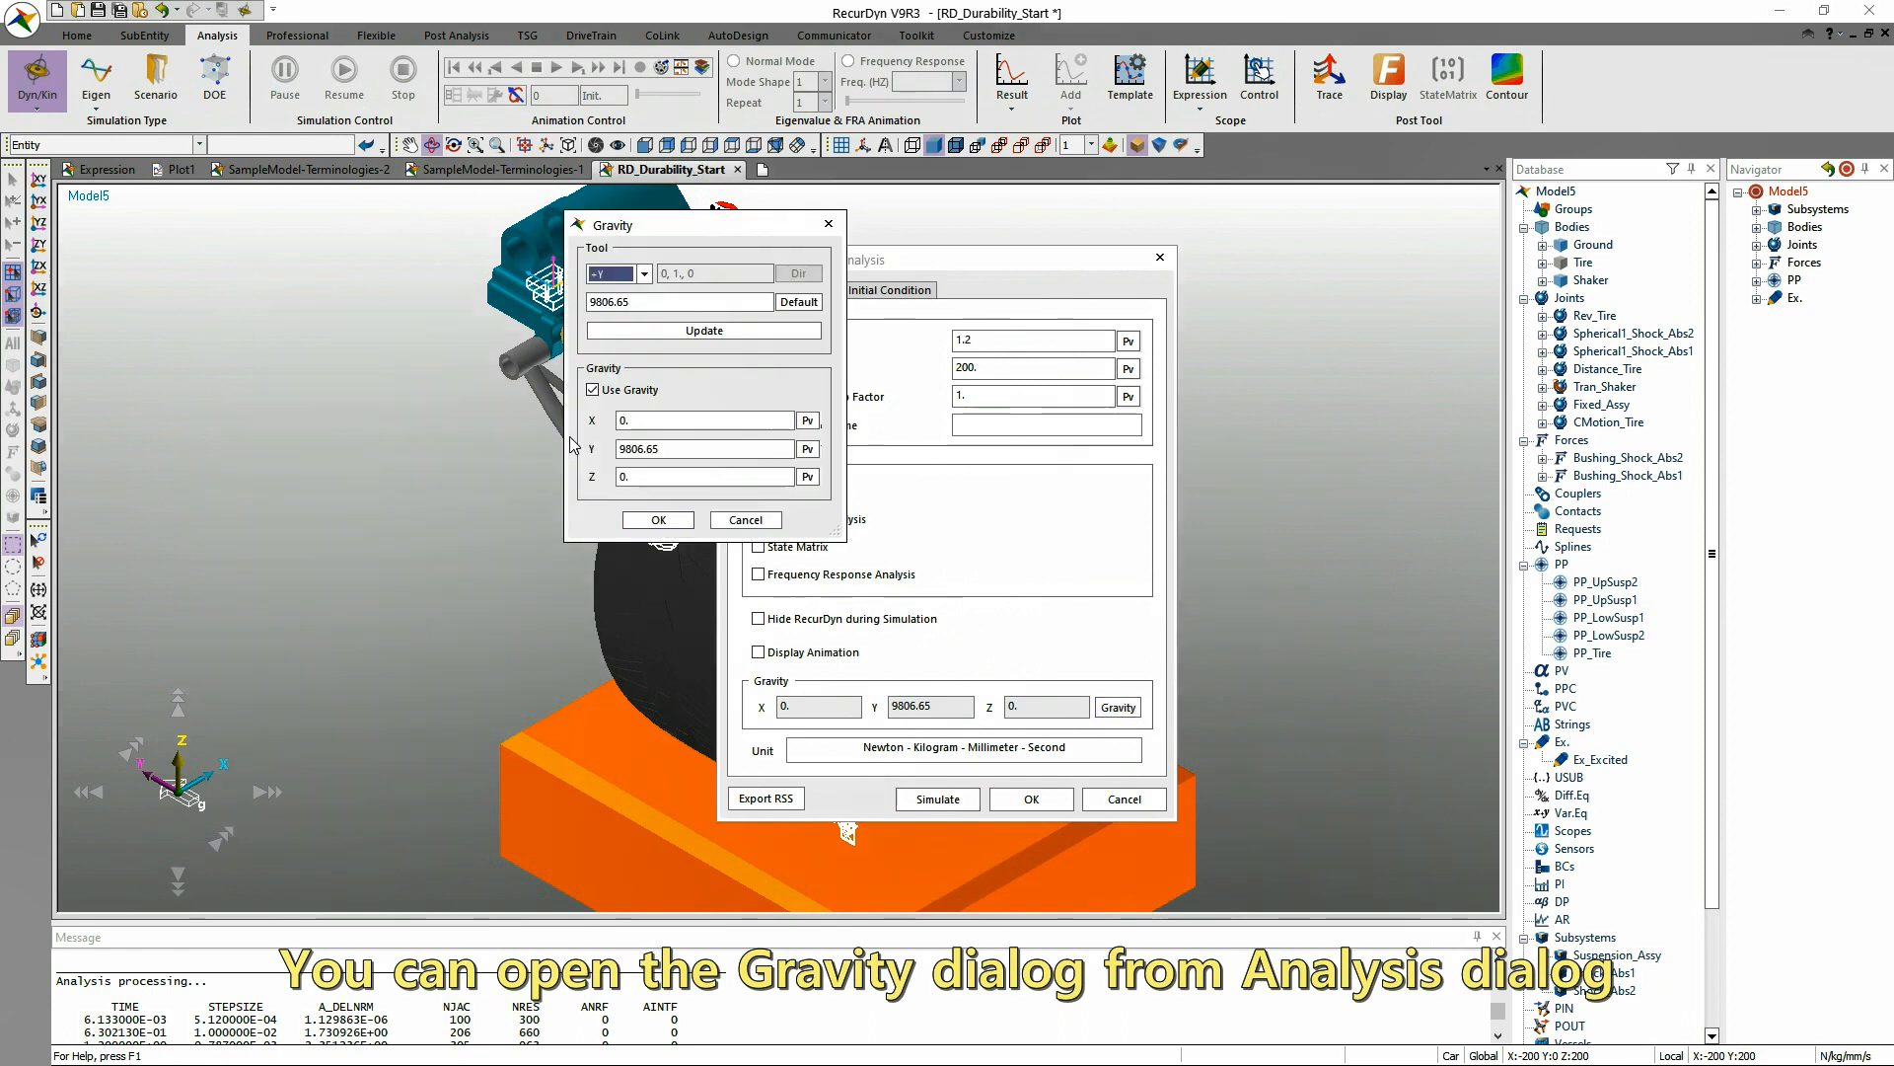
pyautogui.click(764, 519)
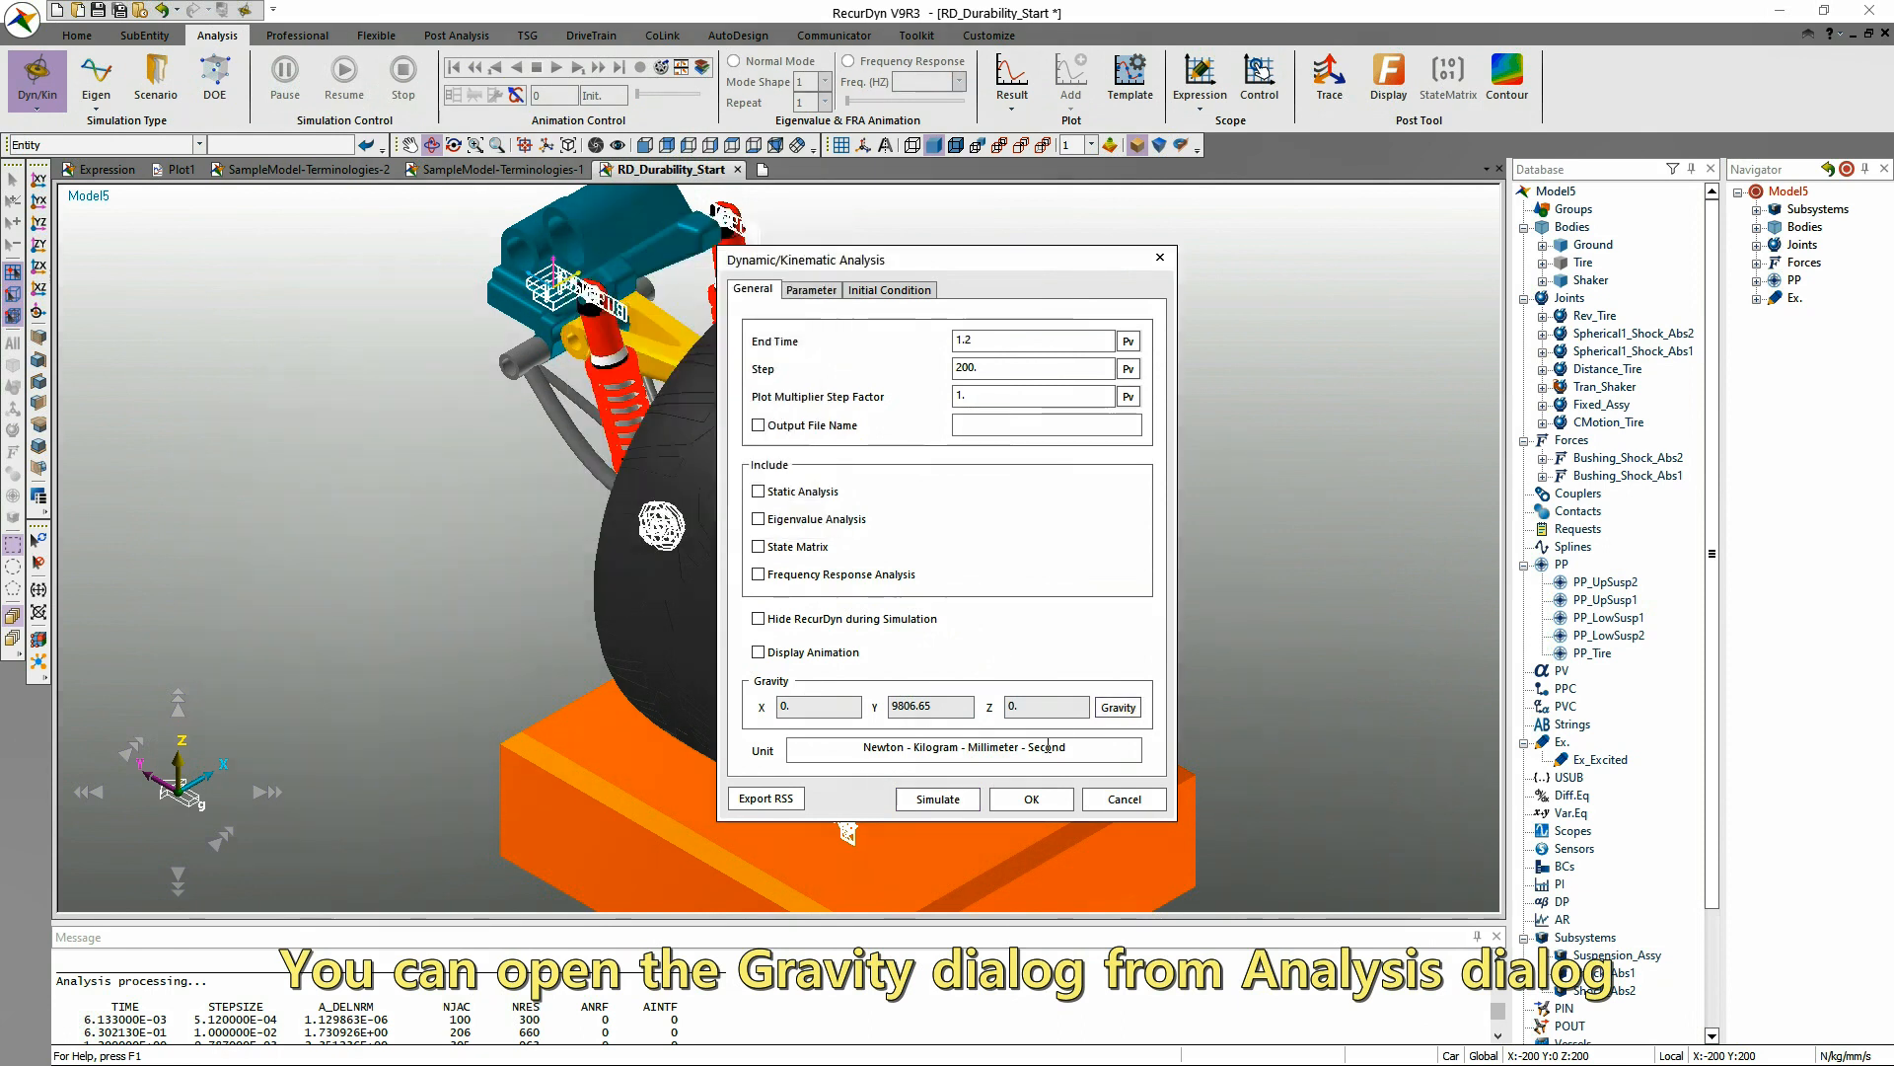
pyautogui.click(1125, 799)
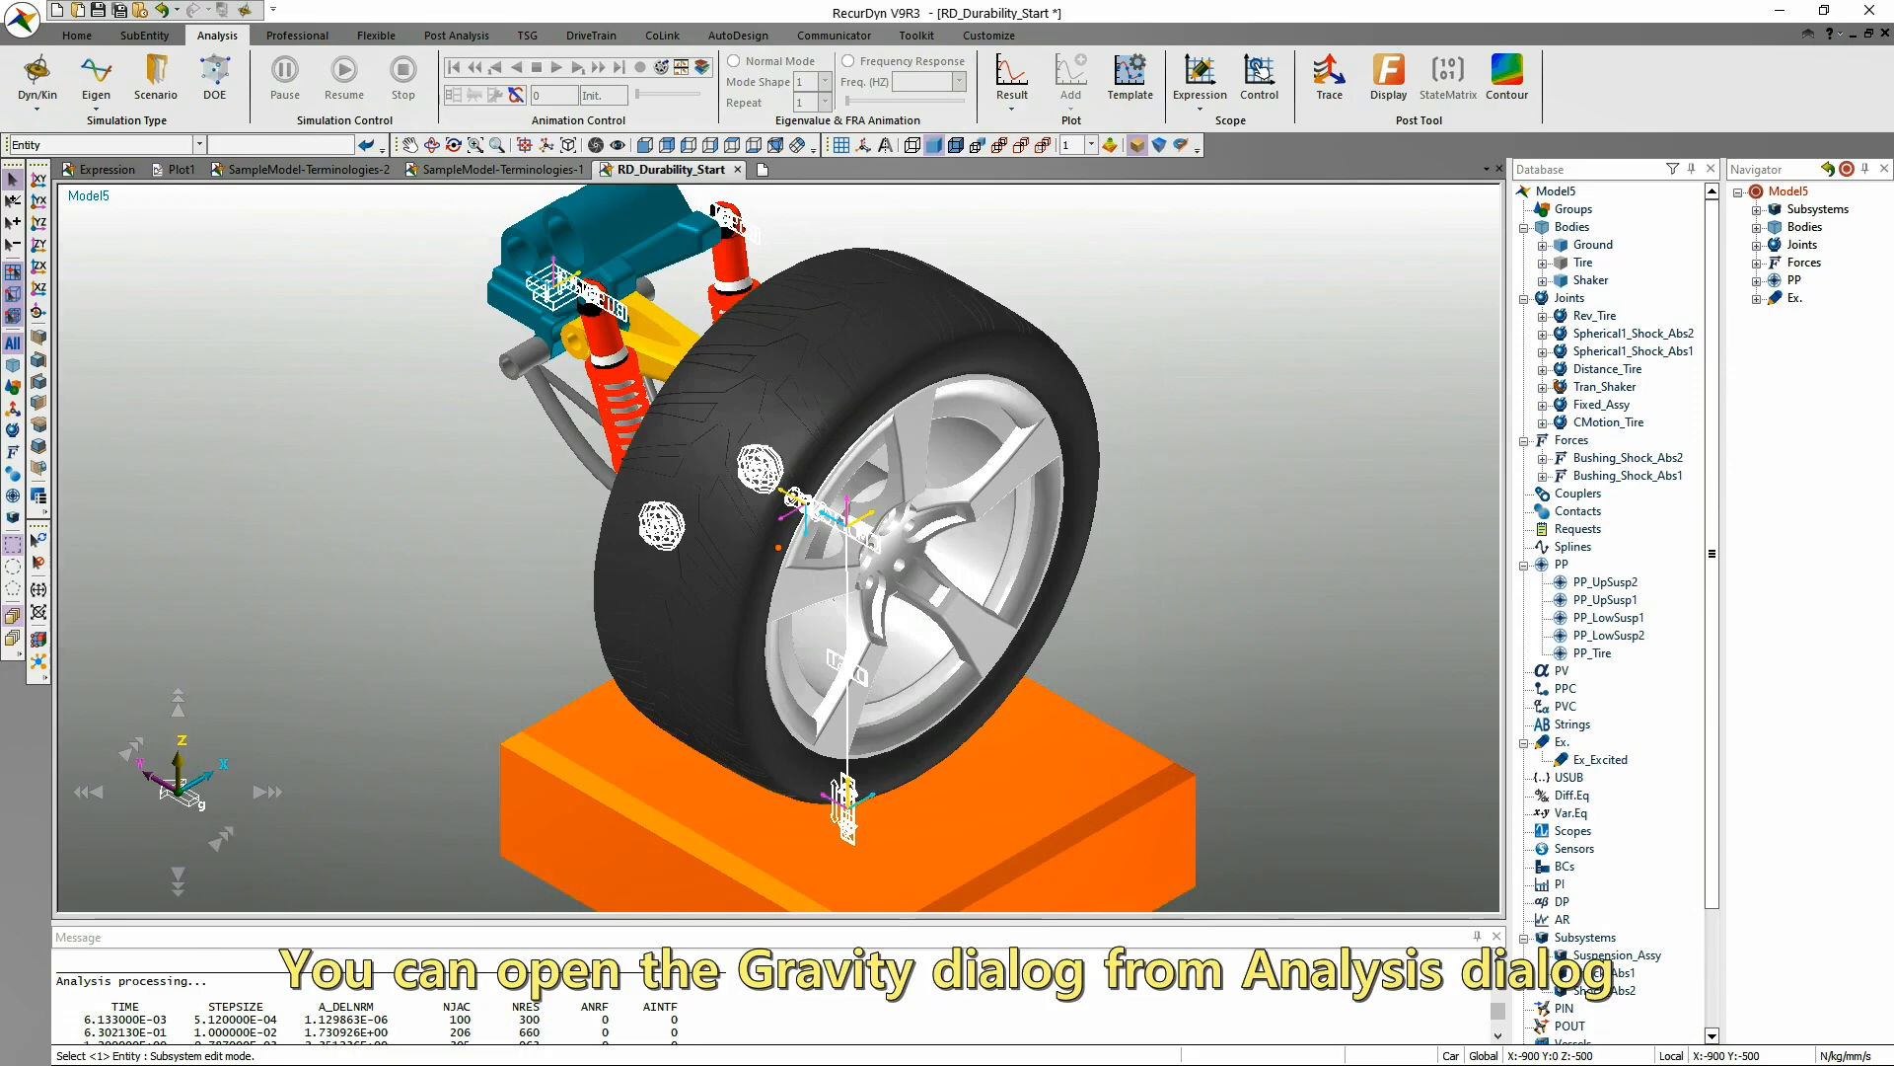
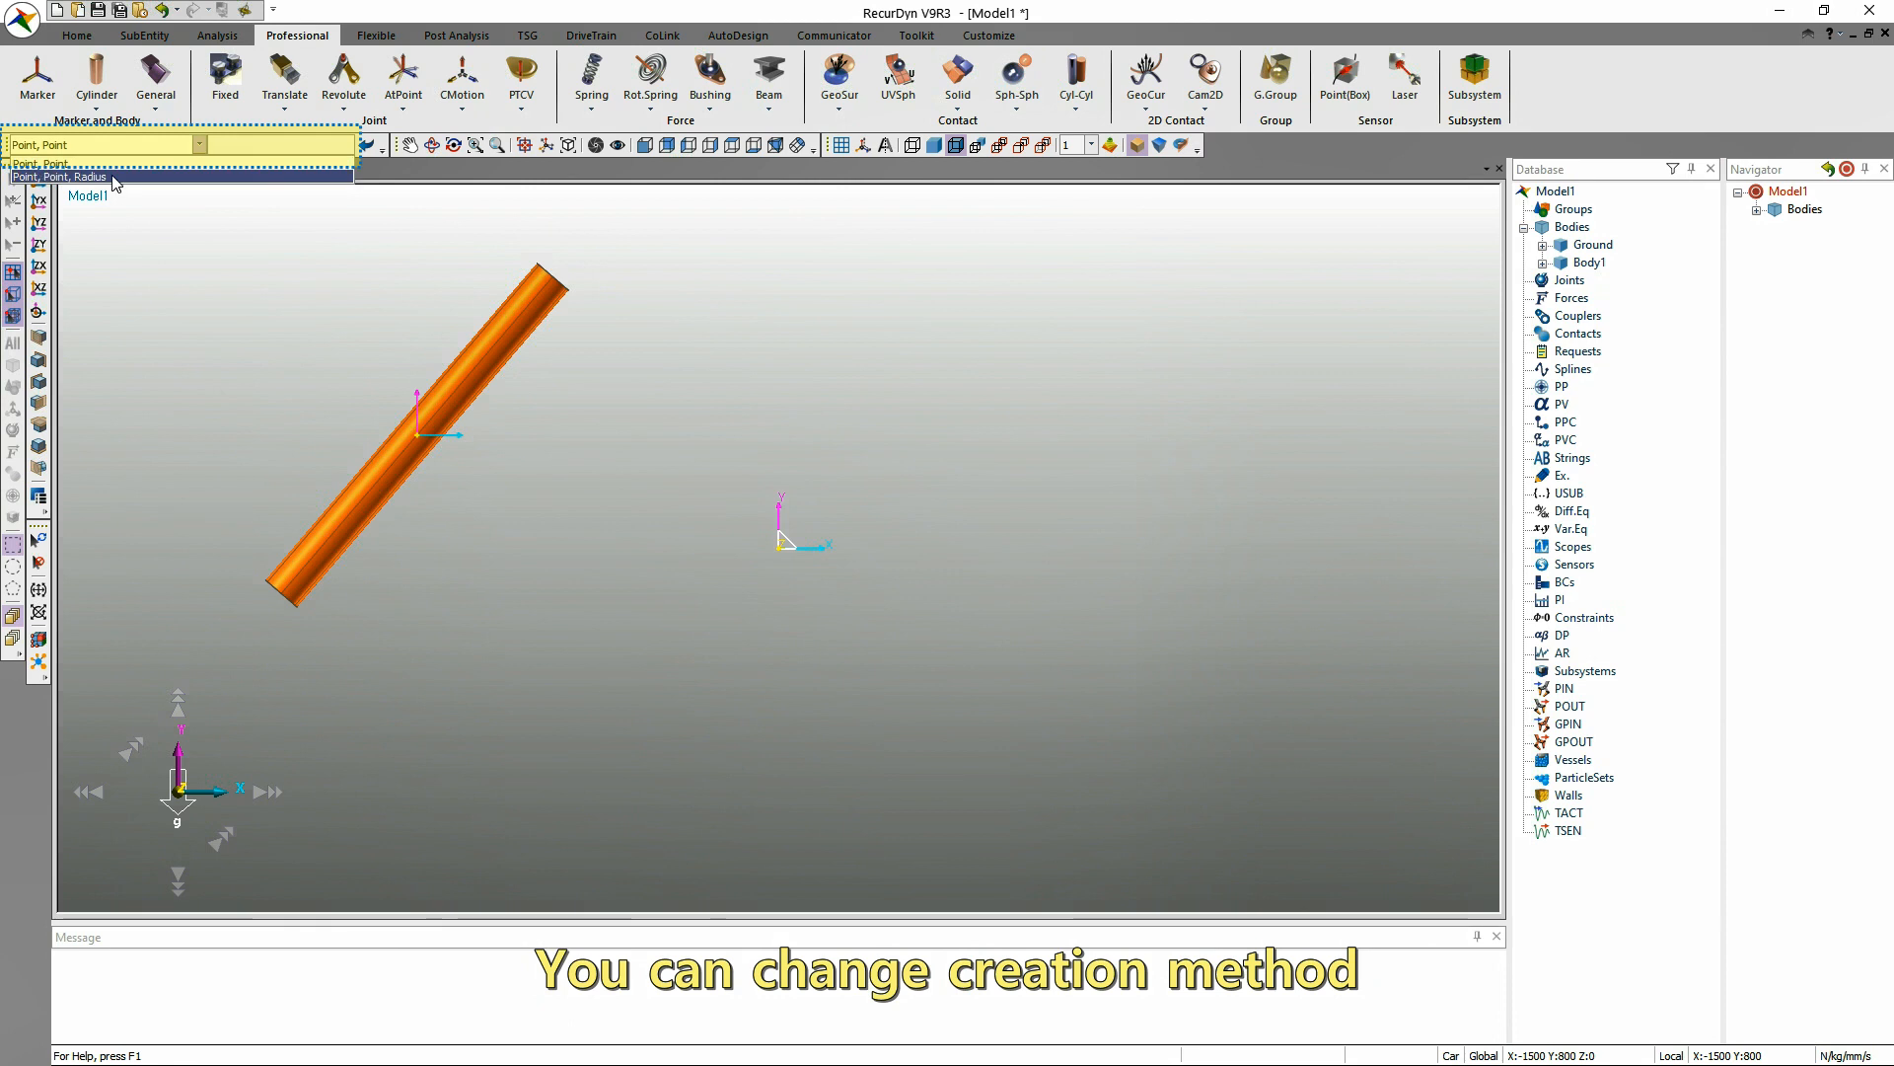
# Create a cylinder with the Point, Point, Radius method from (500, 500, 0) to (0, -100, 0) with a radius of about 141 mm.
pyautogui.click(1004, 316)
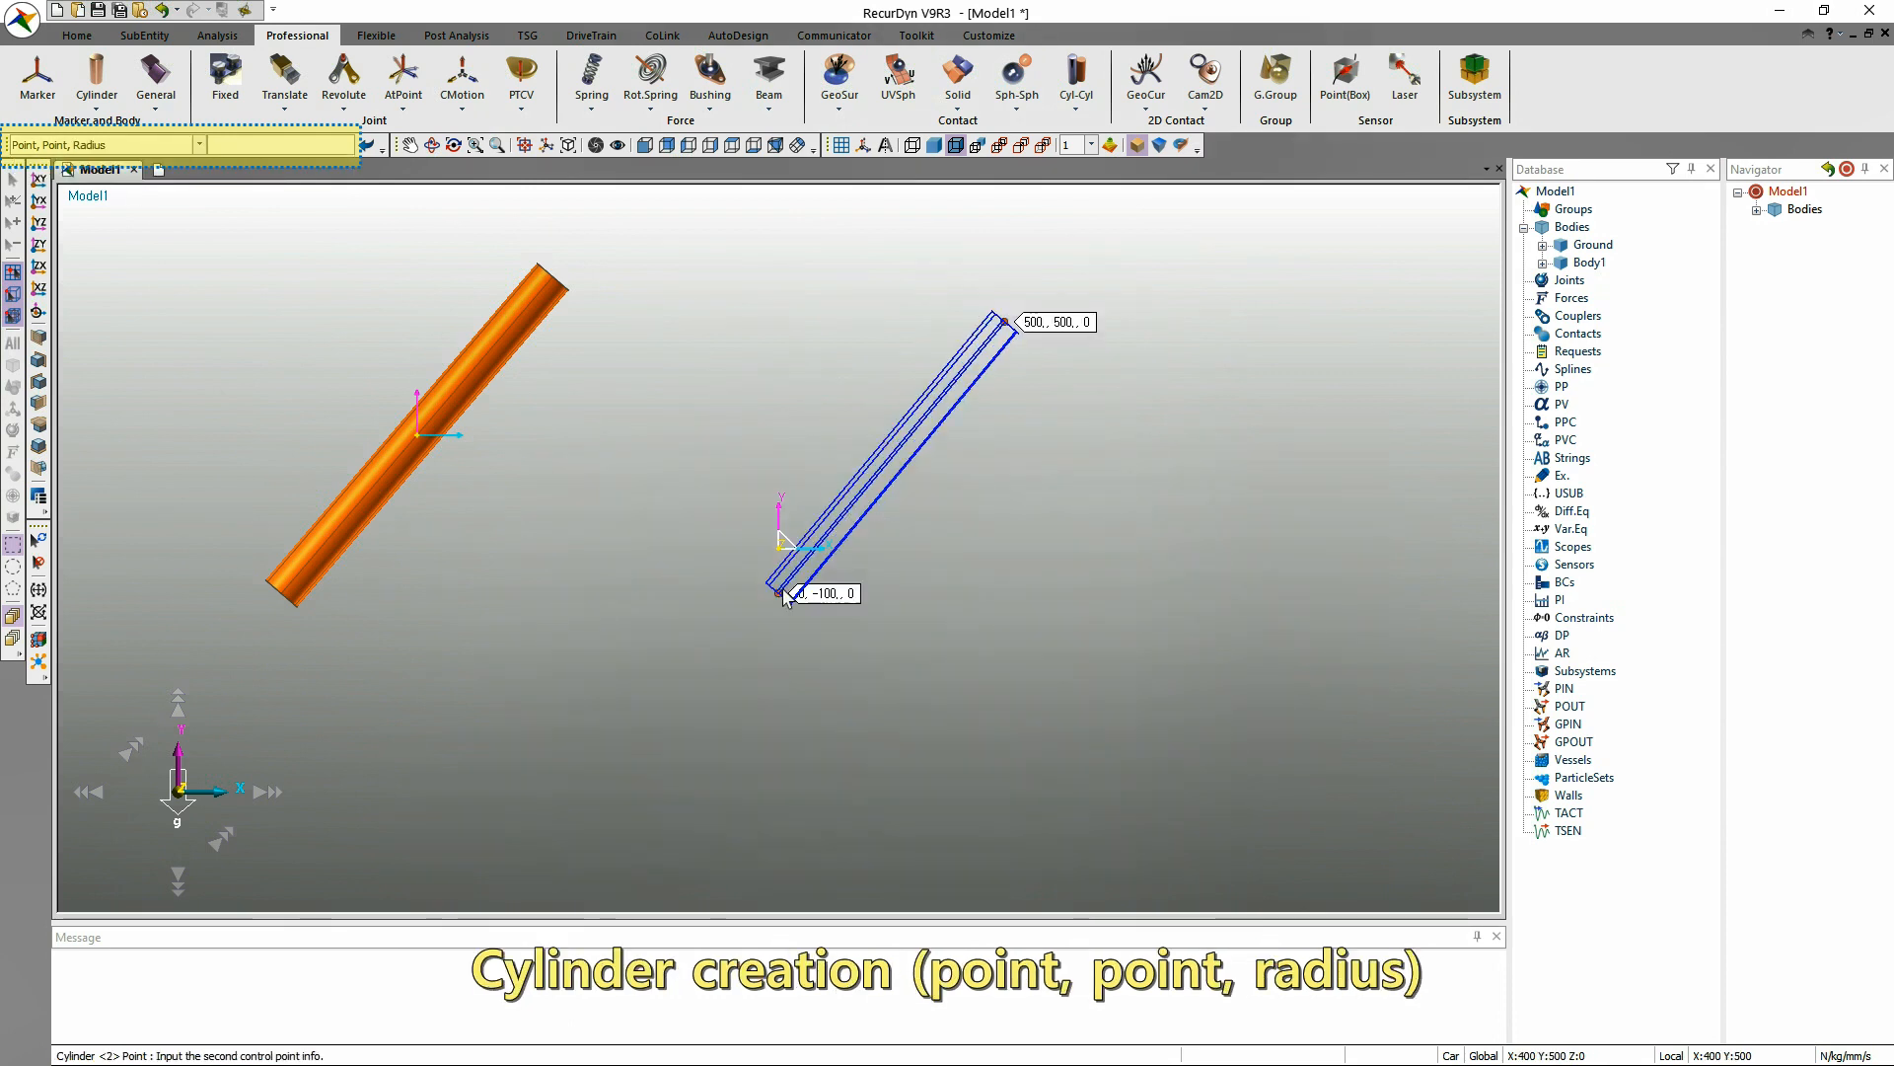
pyautogui.click(762, 614)
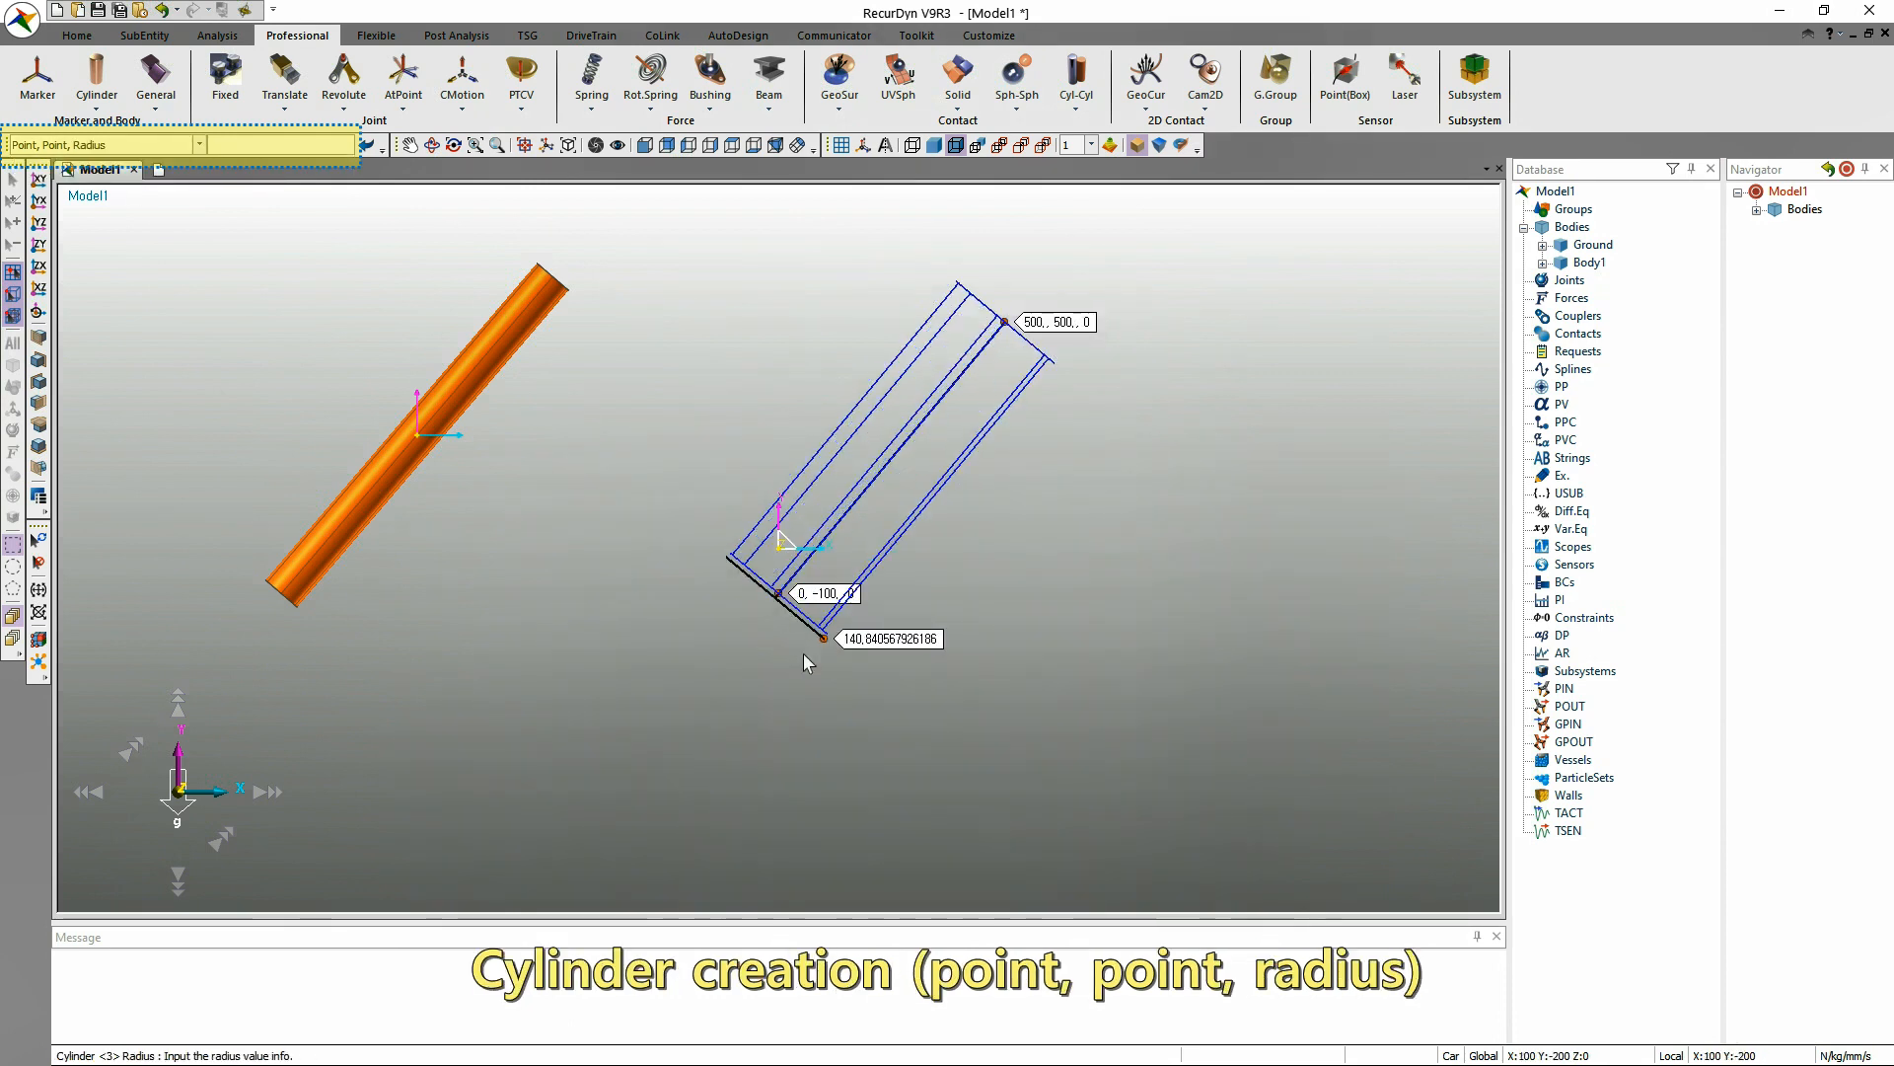
pyautogui.click(803, 655)
# Create another Point, Point, Radius cylinder from (1100, 300, 0) to (600, -500, 0) with a radius of 100 mm.
pyautogui.click(95, 74)
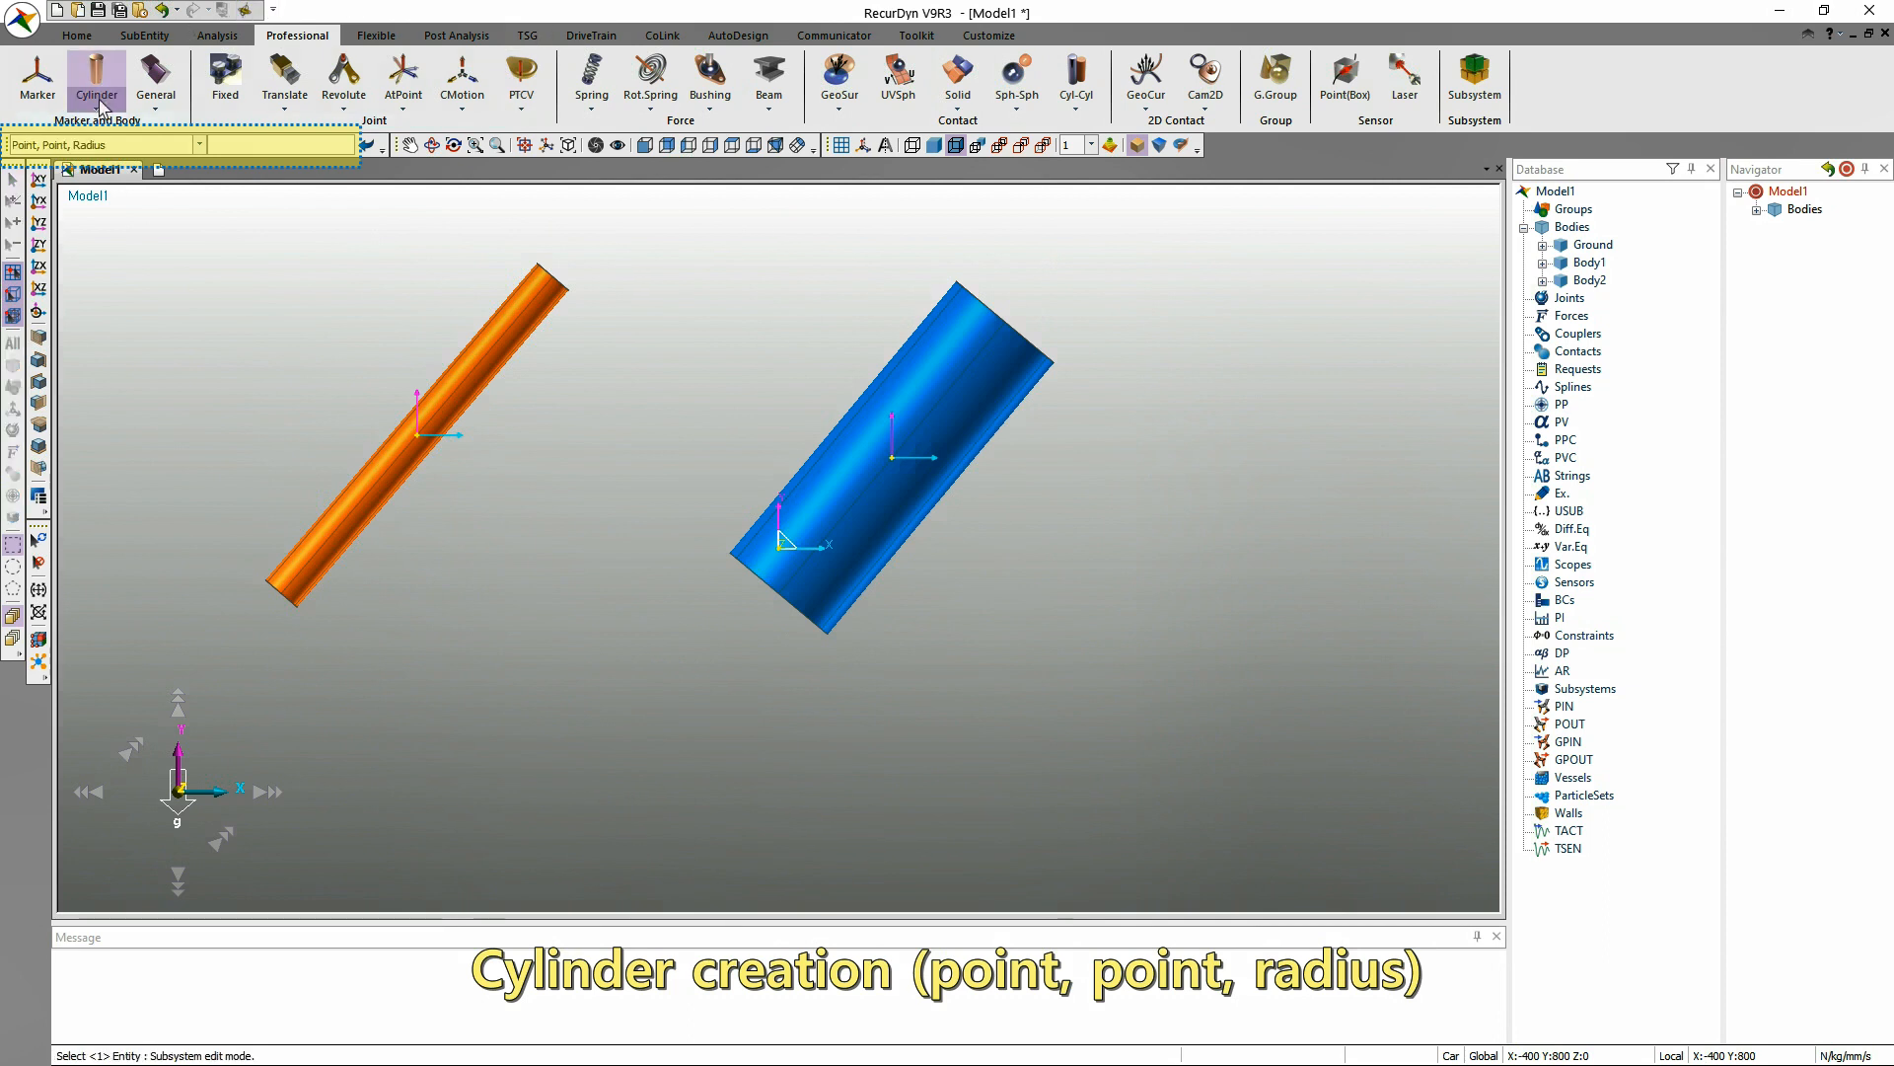
pyautogui.click(1273, 405)
pyautogui.click(1048, 773)
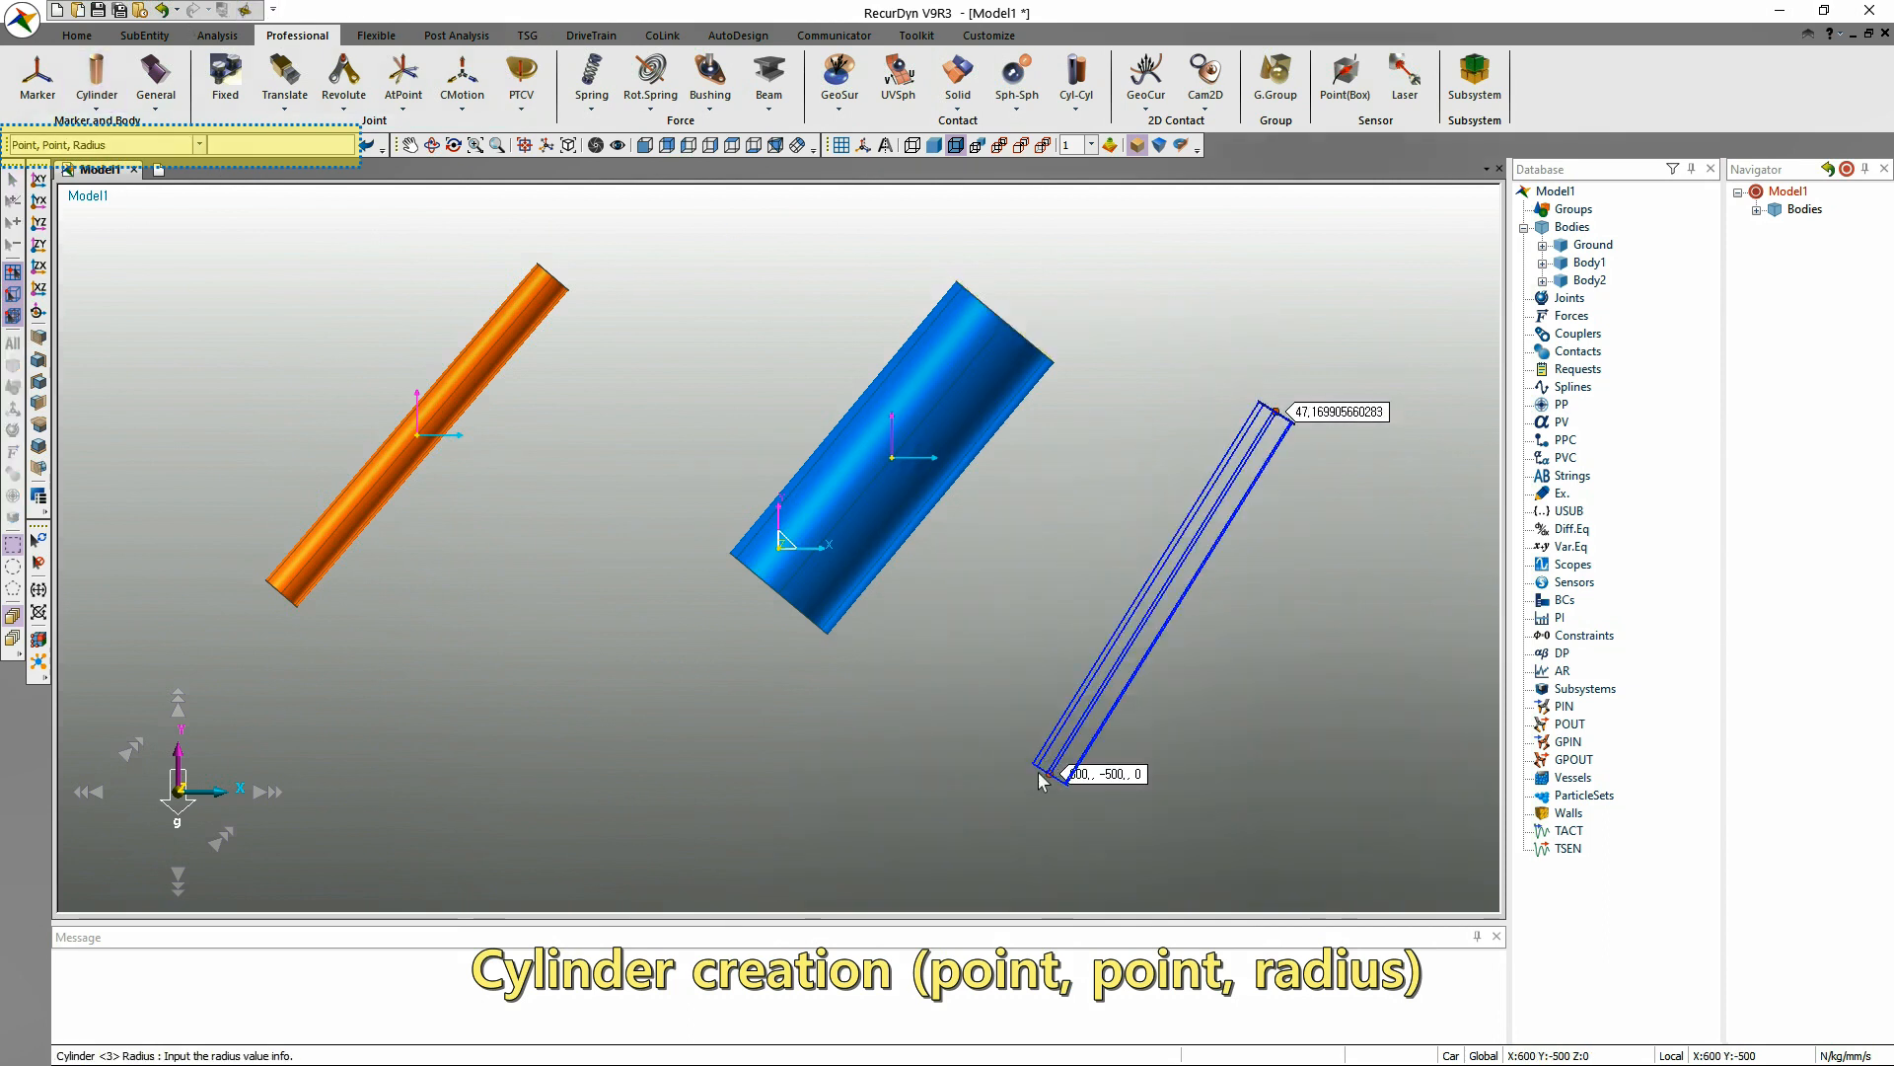
pyautogui.click(253, 140)
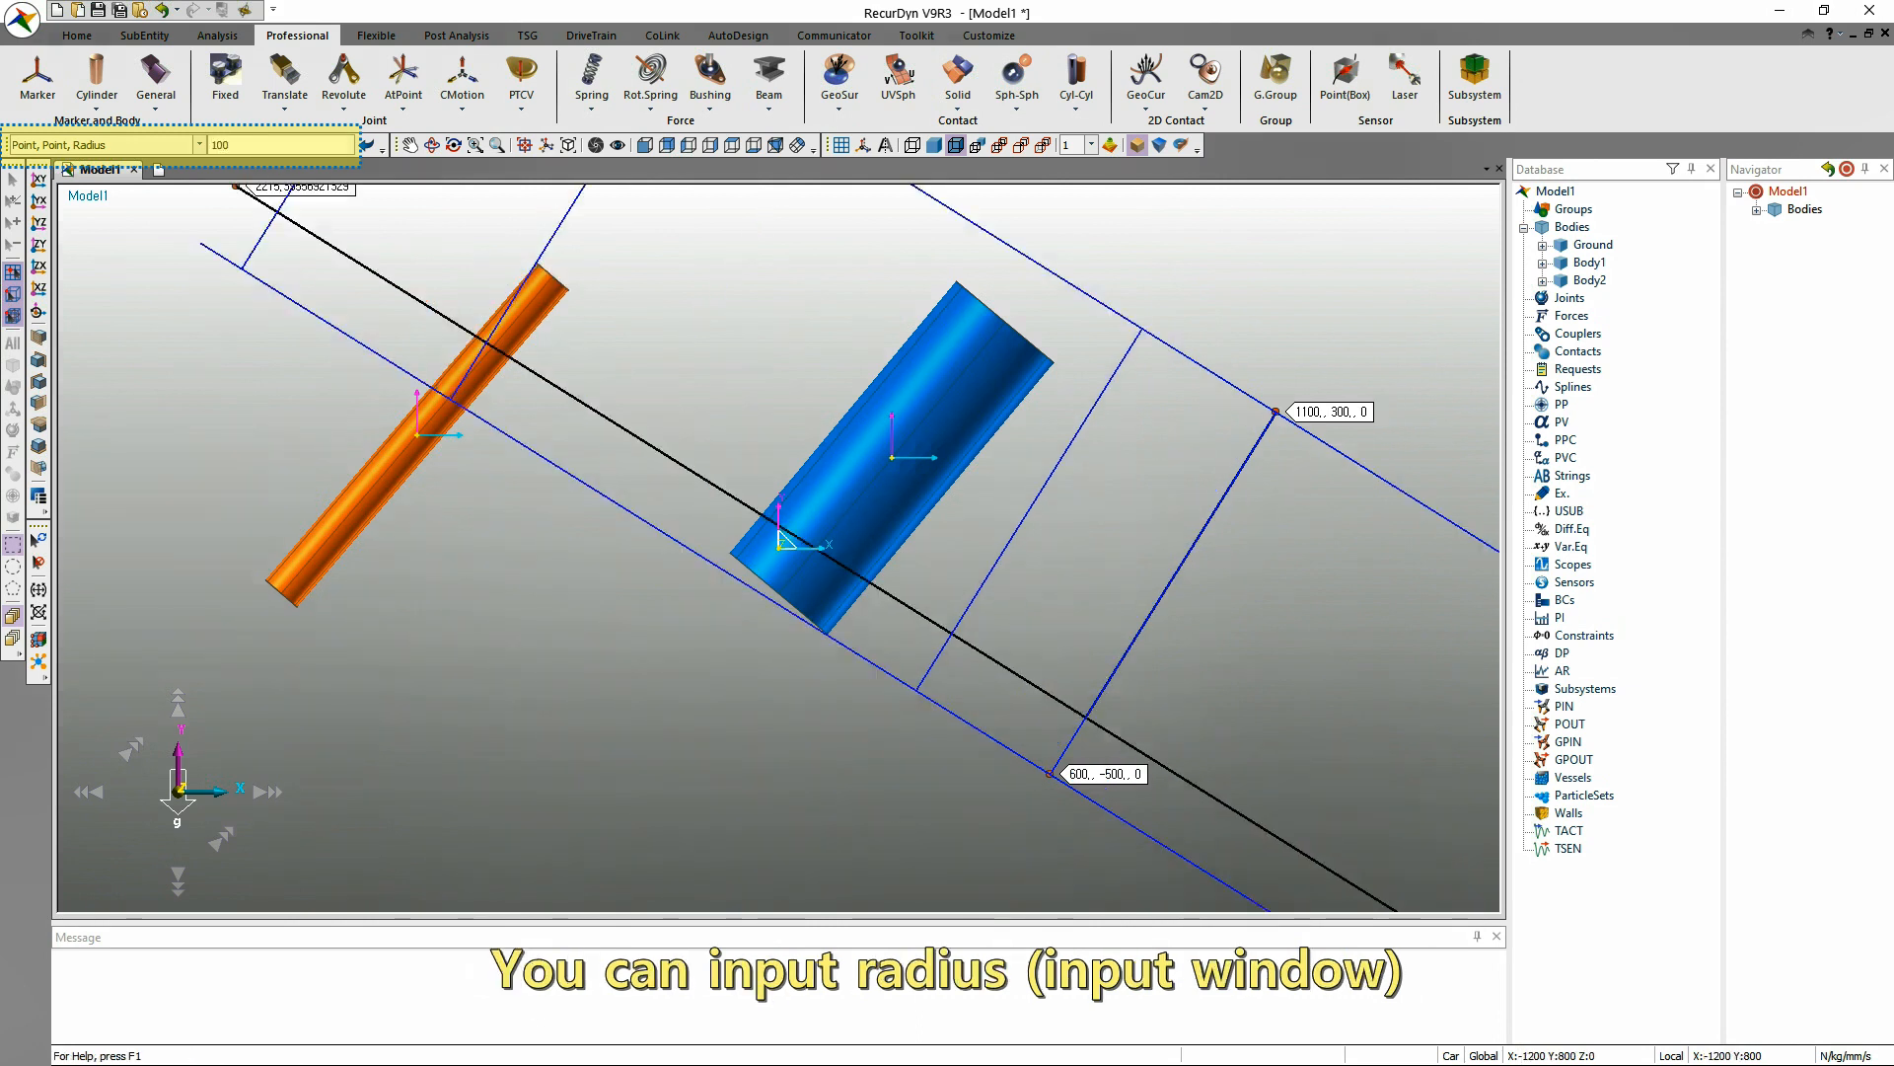
pyautogui.write('100')
pyautogui.press('Return')
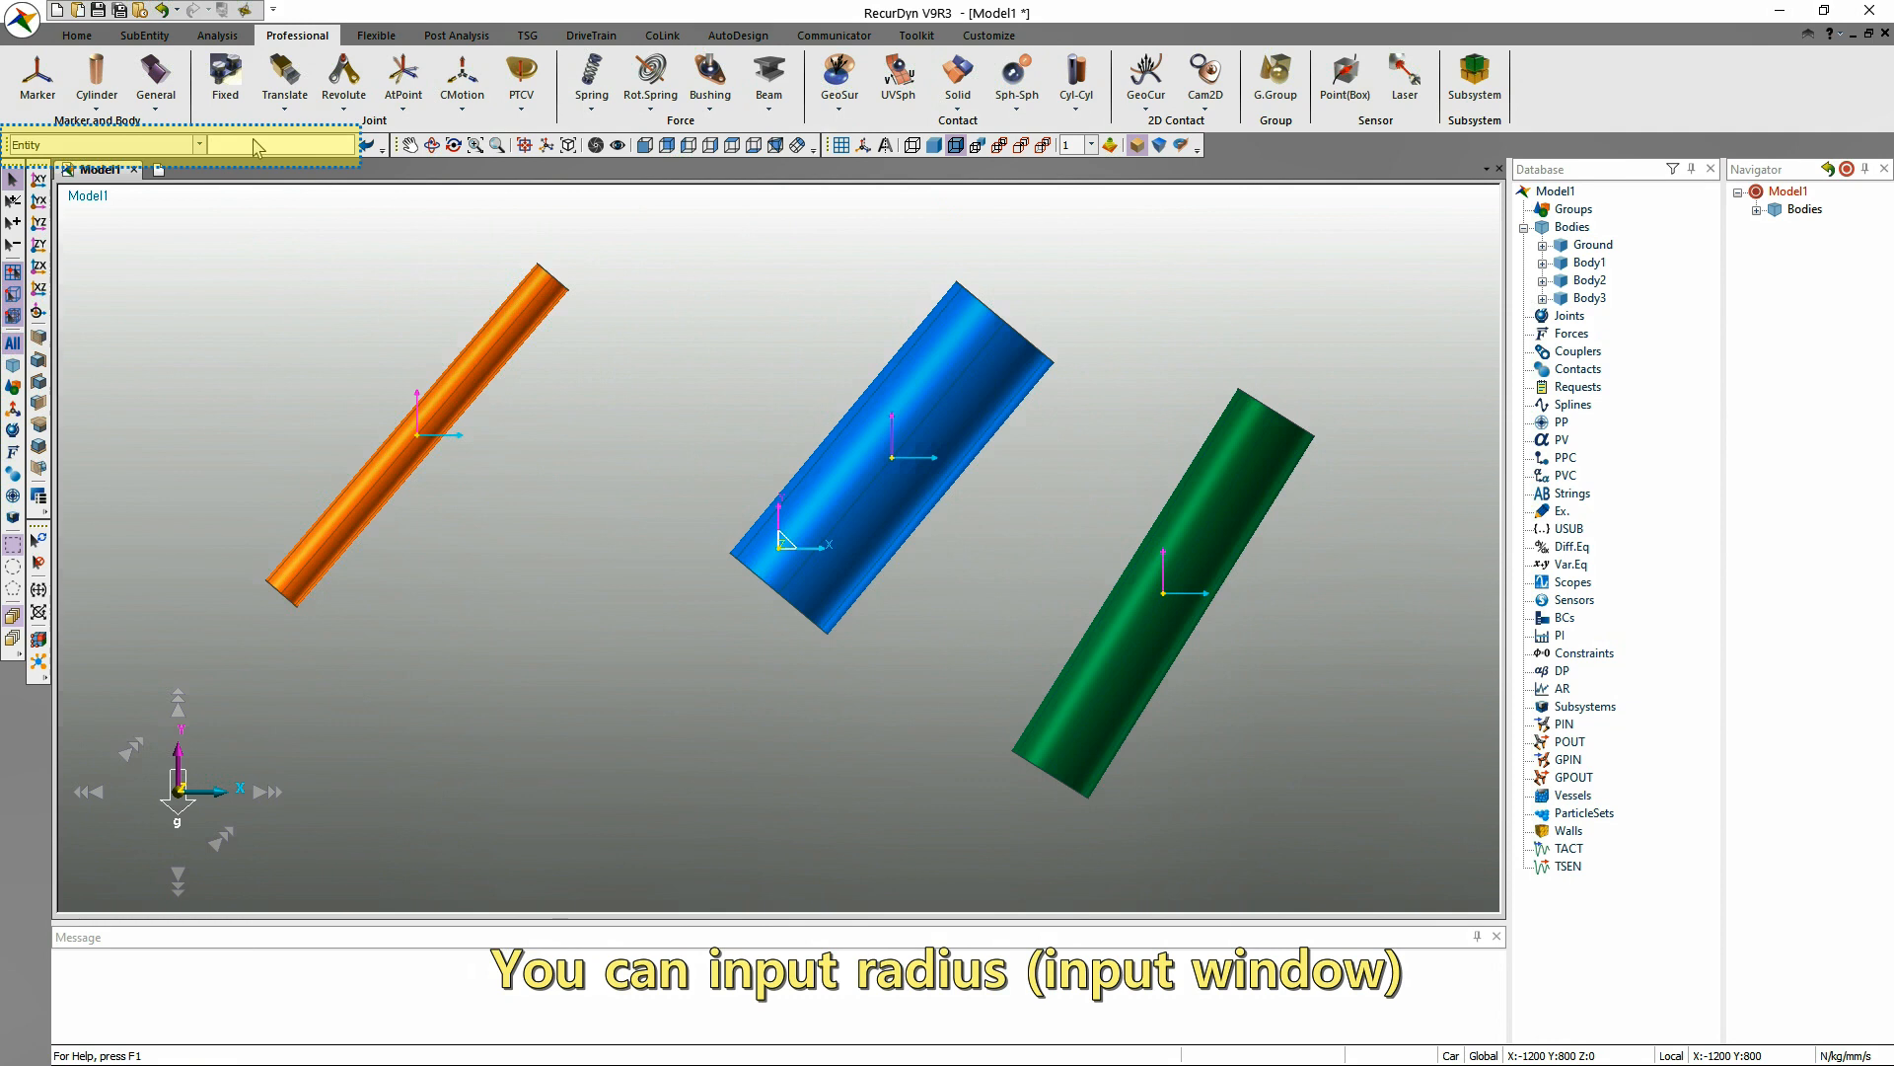
# Create a small sphere below the orange cylinder using the Ellipsoid command's Point, Distance method.
pyautogui.click(96, 110)
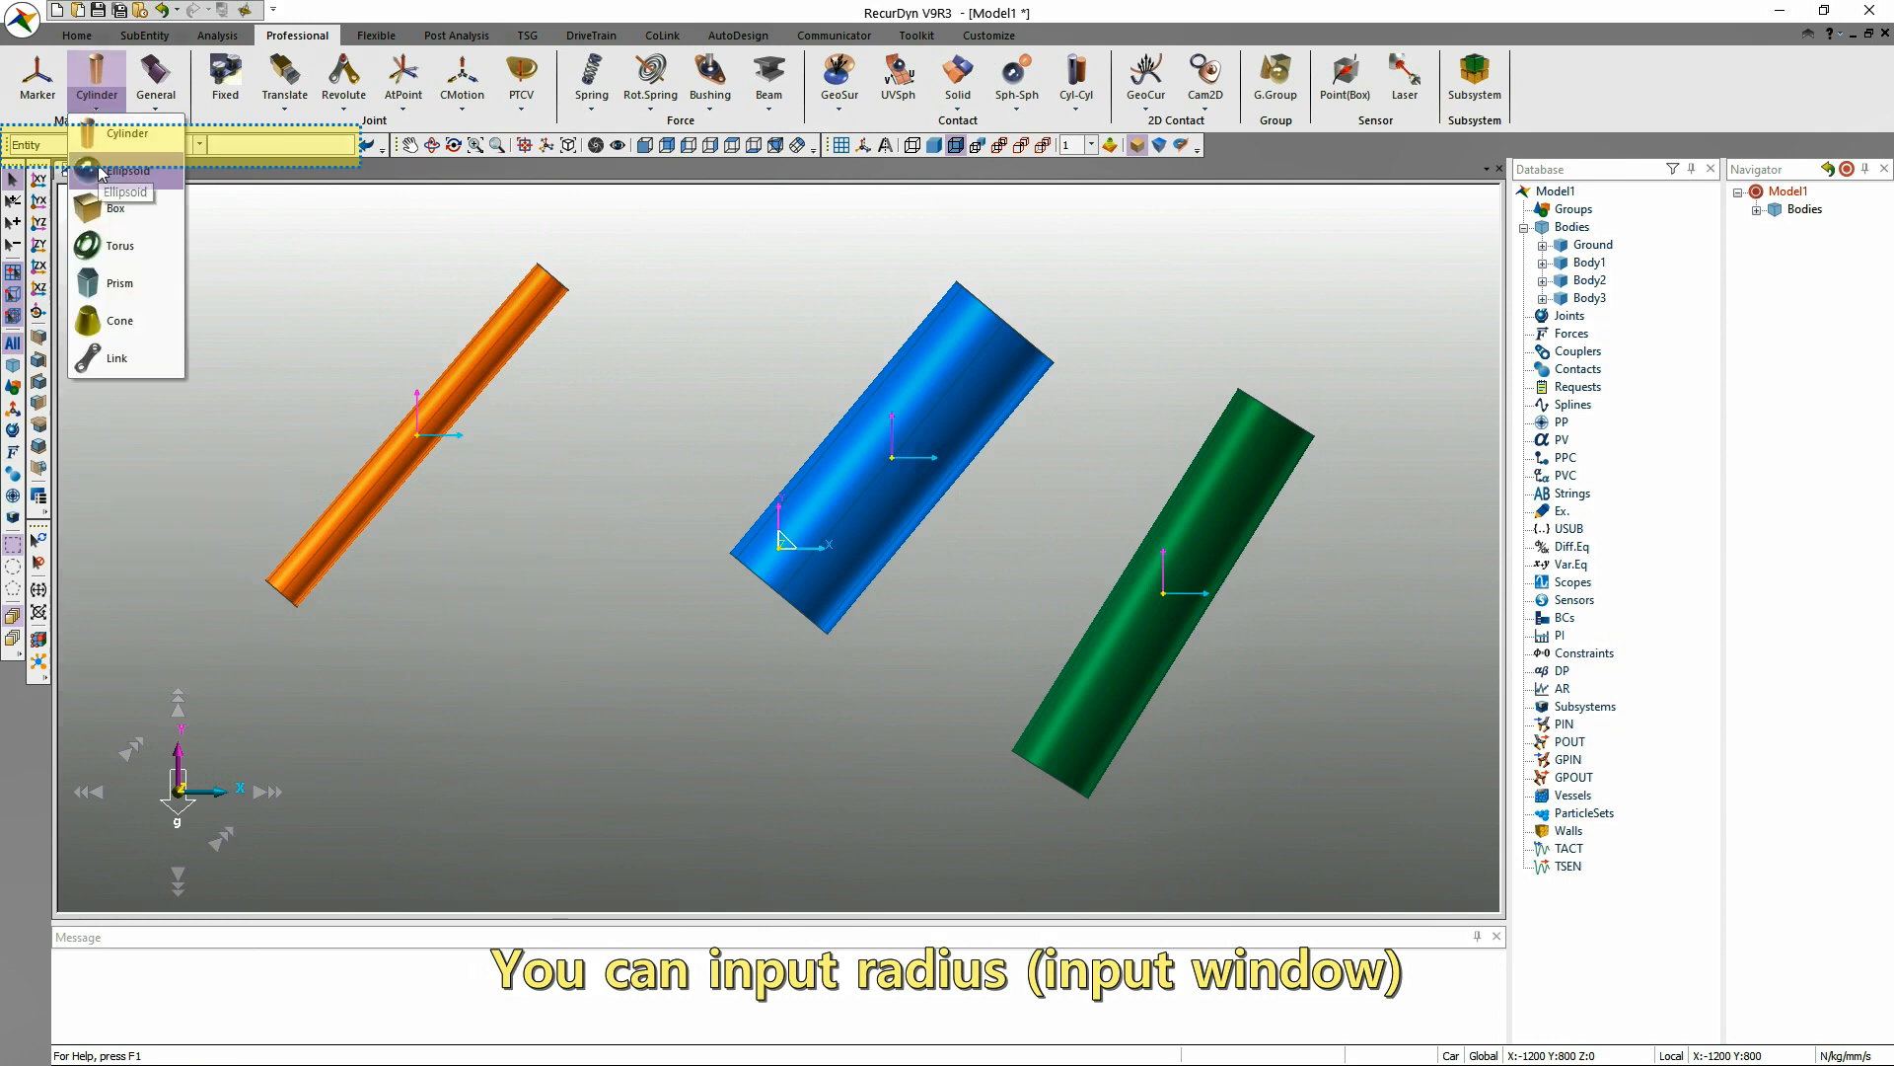
pyautogui.click(114, 178)
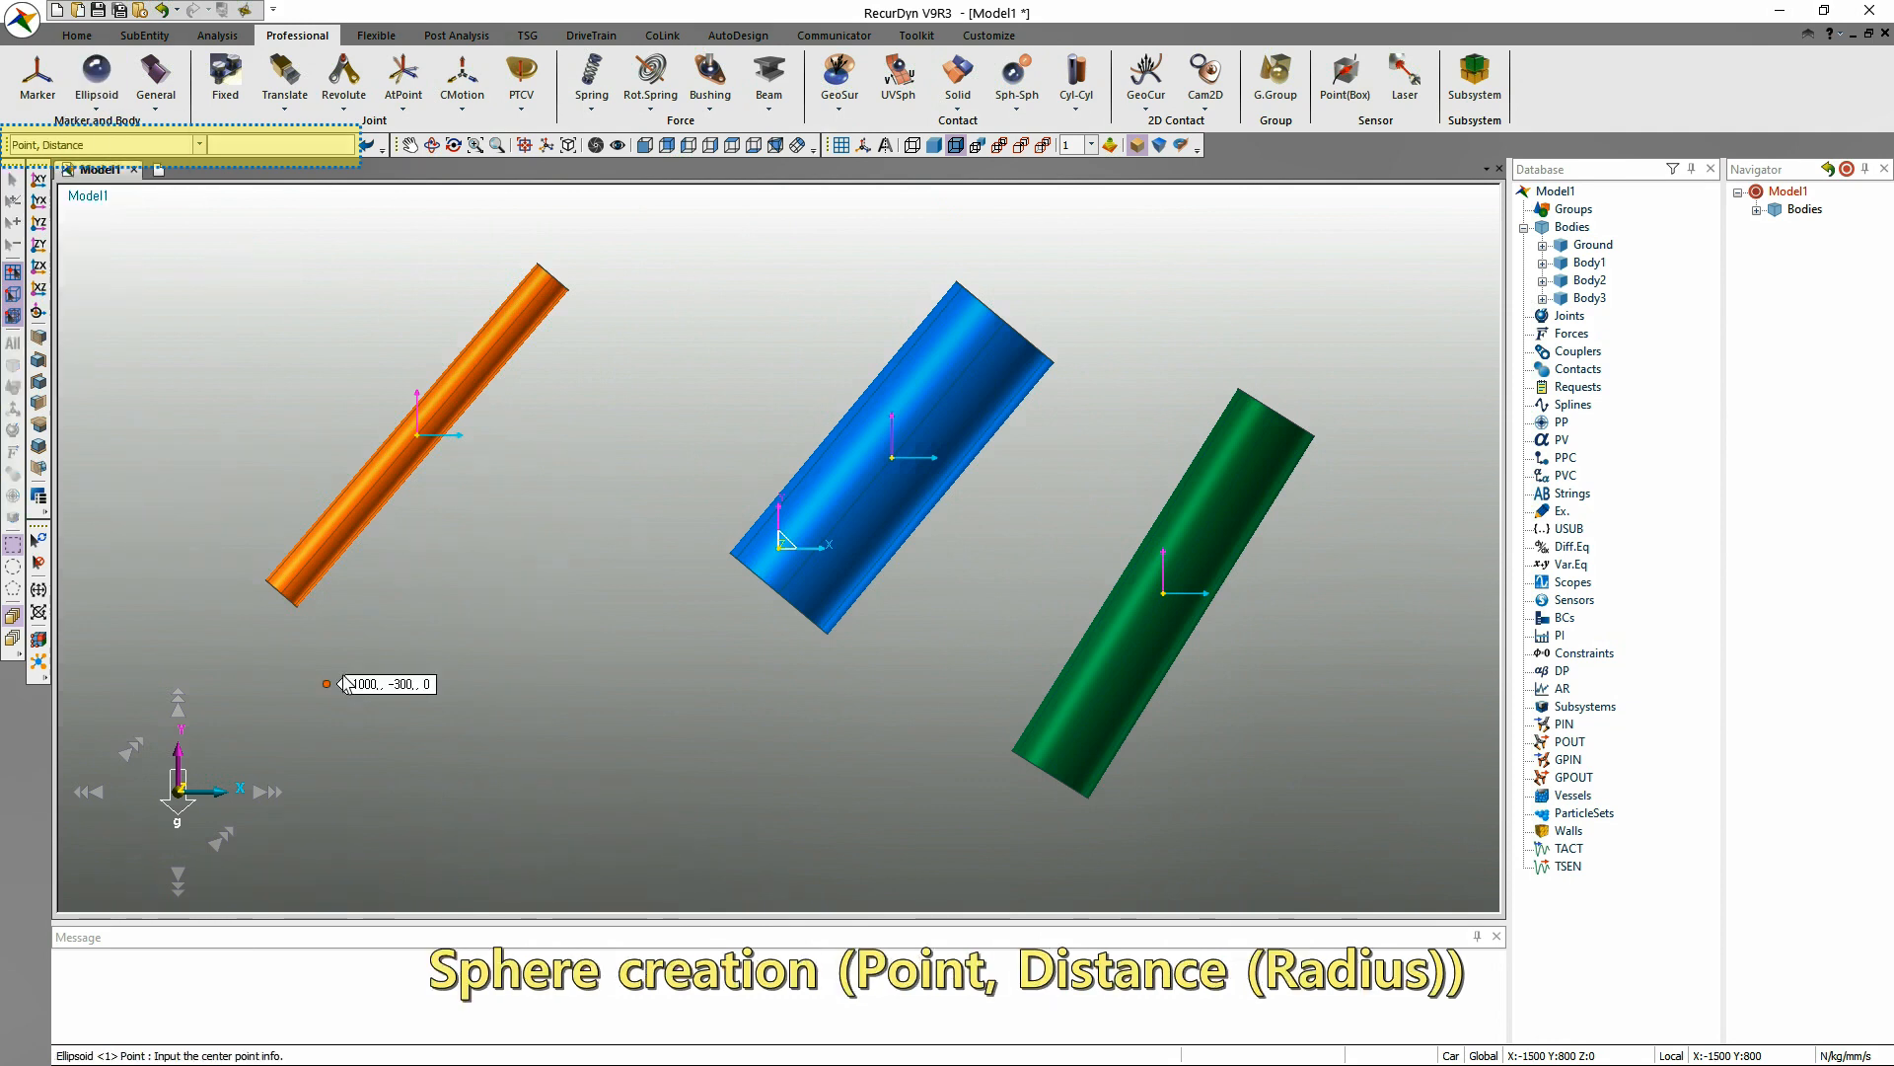
pyautogui.click(462, 728)
pyautogui.click(453, 774)
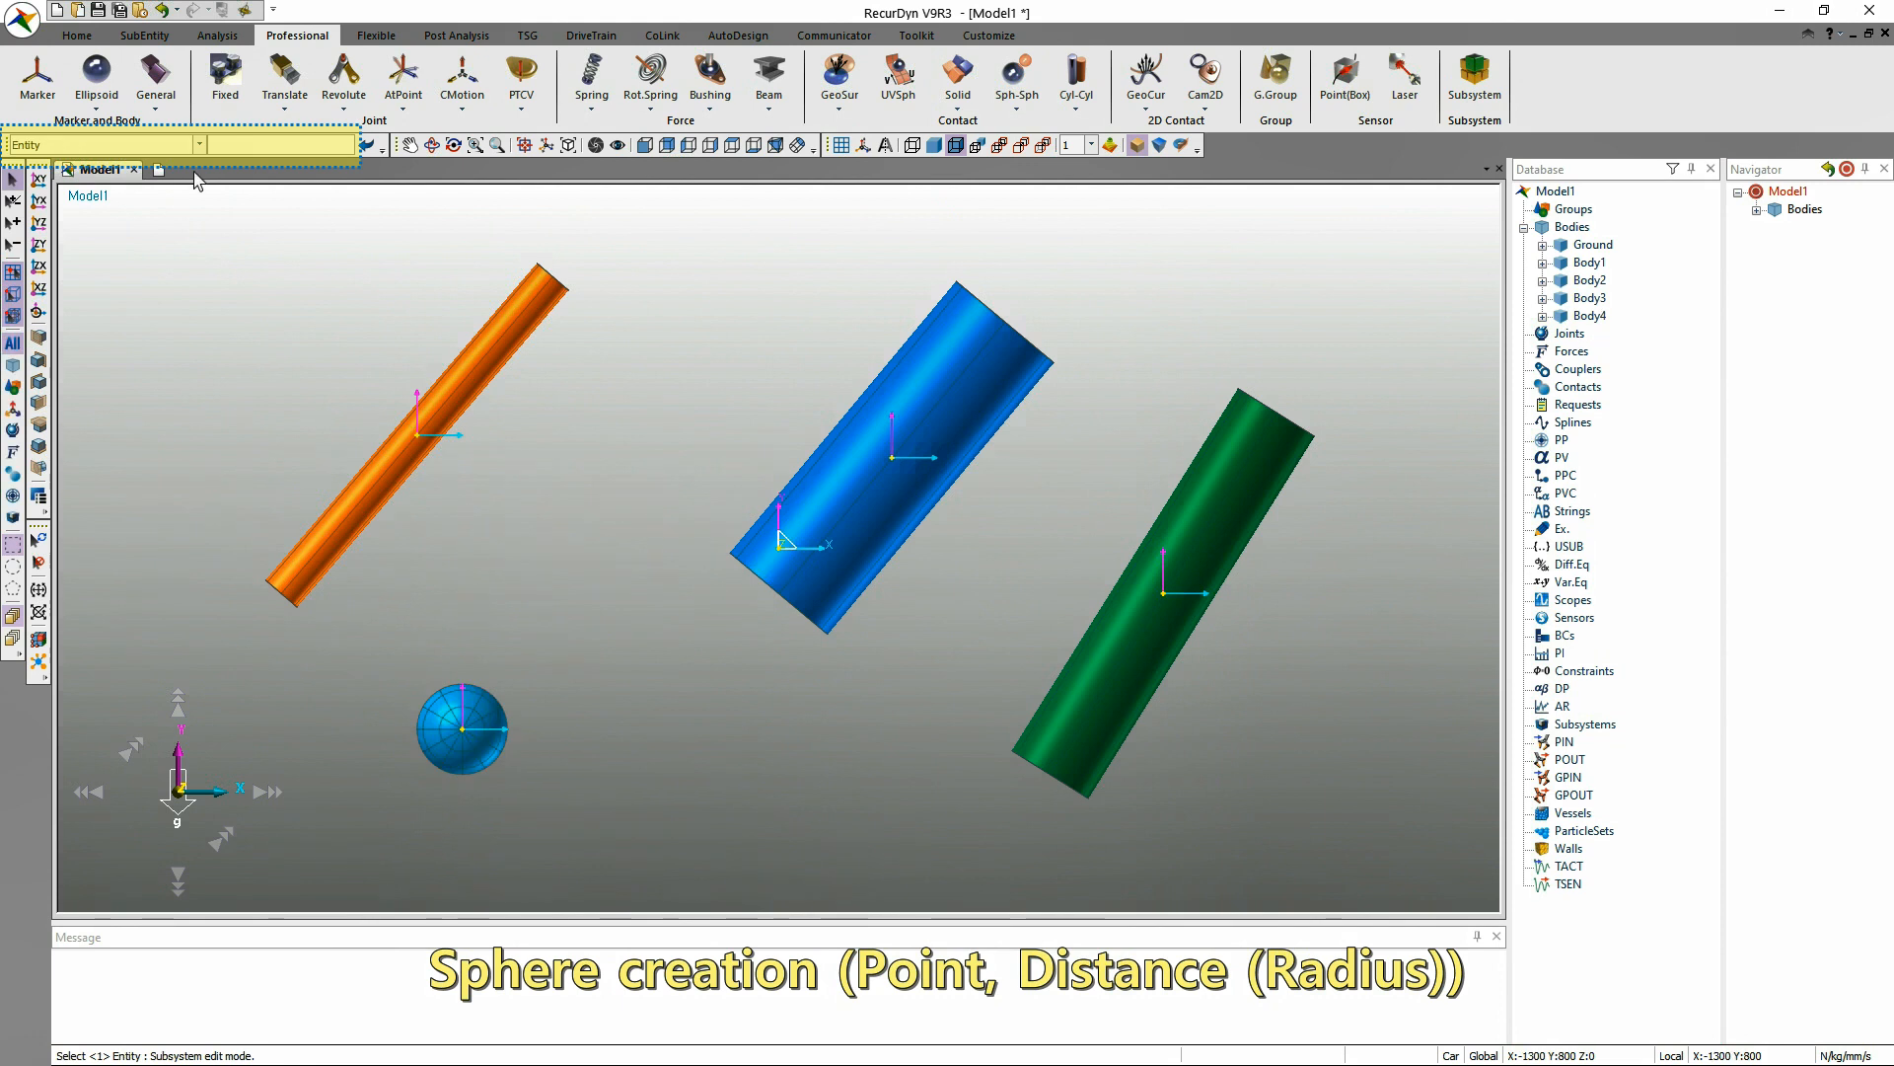
# Create a larger sphere beside the small one using the Ellipsoid command's Point, Direction, Distance method.
pyautogui.click(104, 103)
pyautogui.click(103, 146)
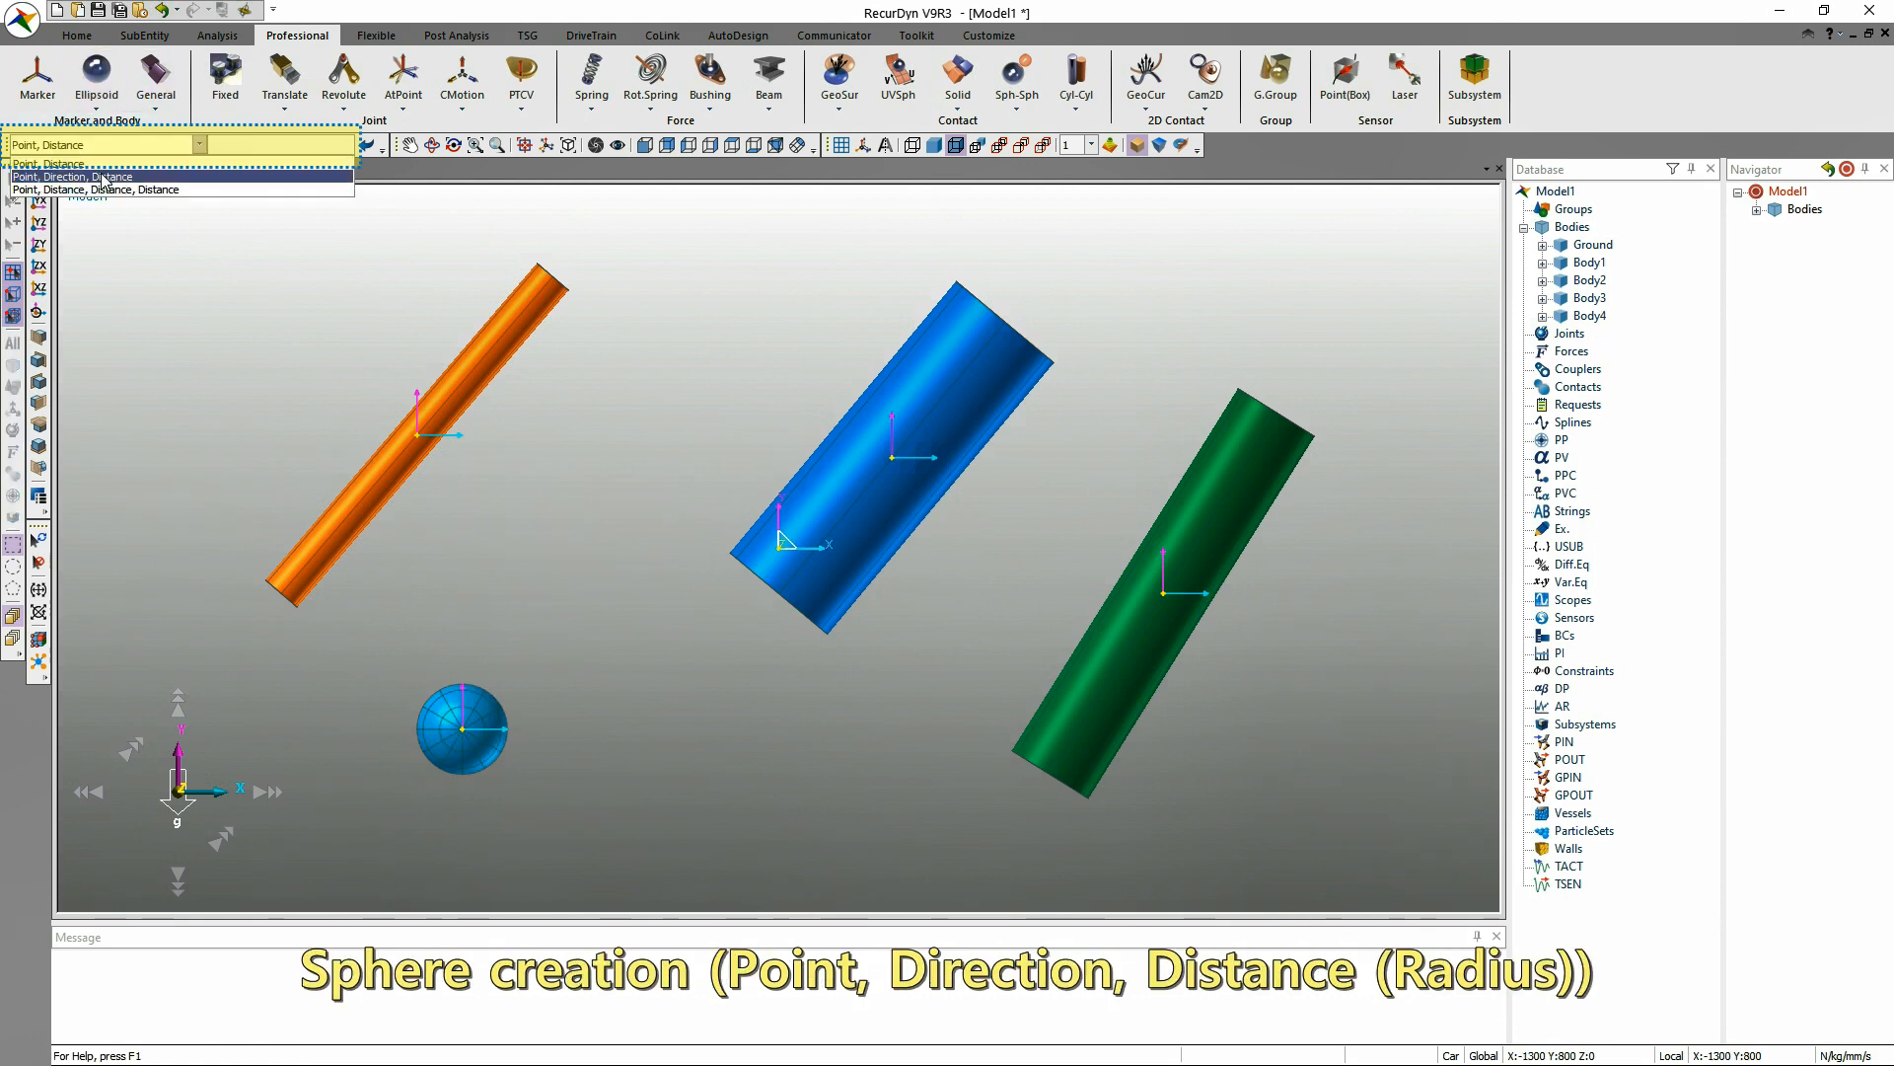
pyautogui.click(103, 178)
pyautogui.click(642, 684)
pyautogui.click(649, 730)
pyautogui.click(748, 714)
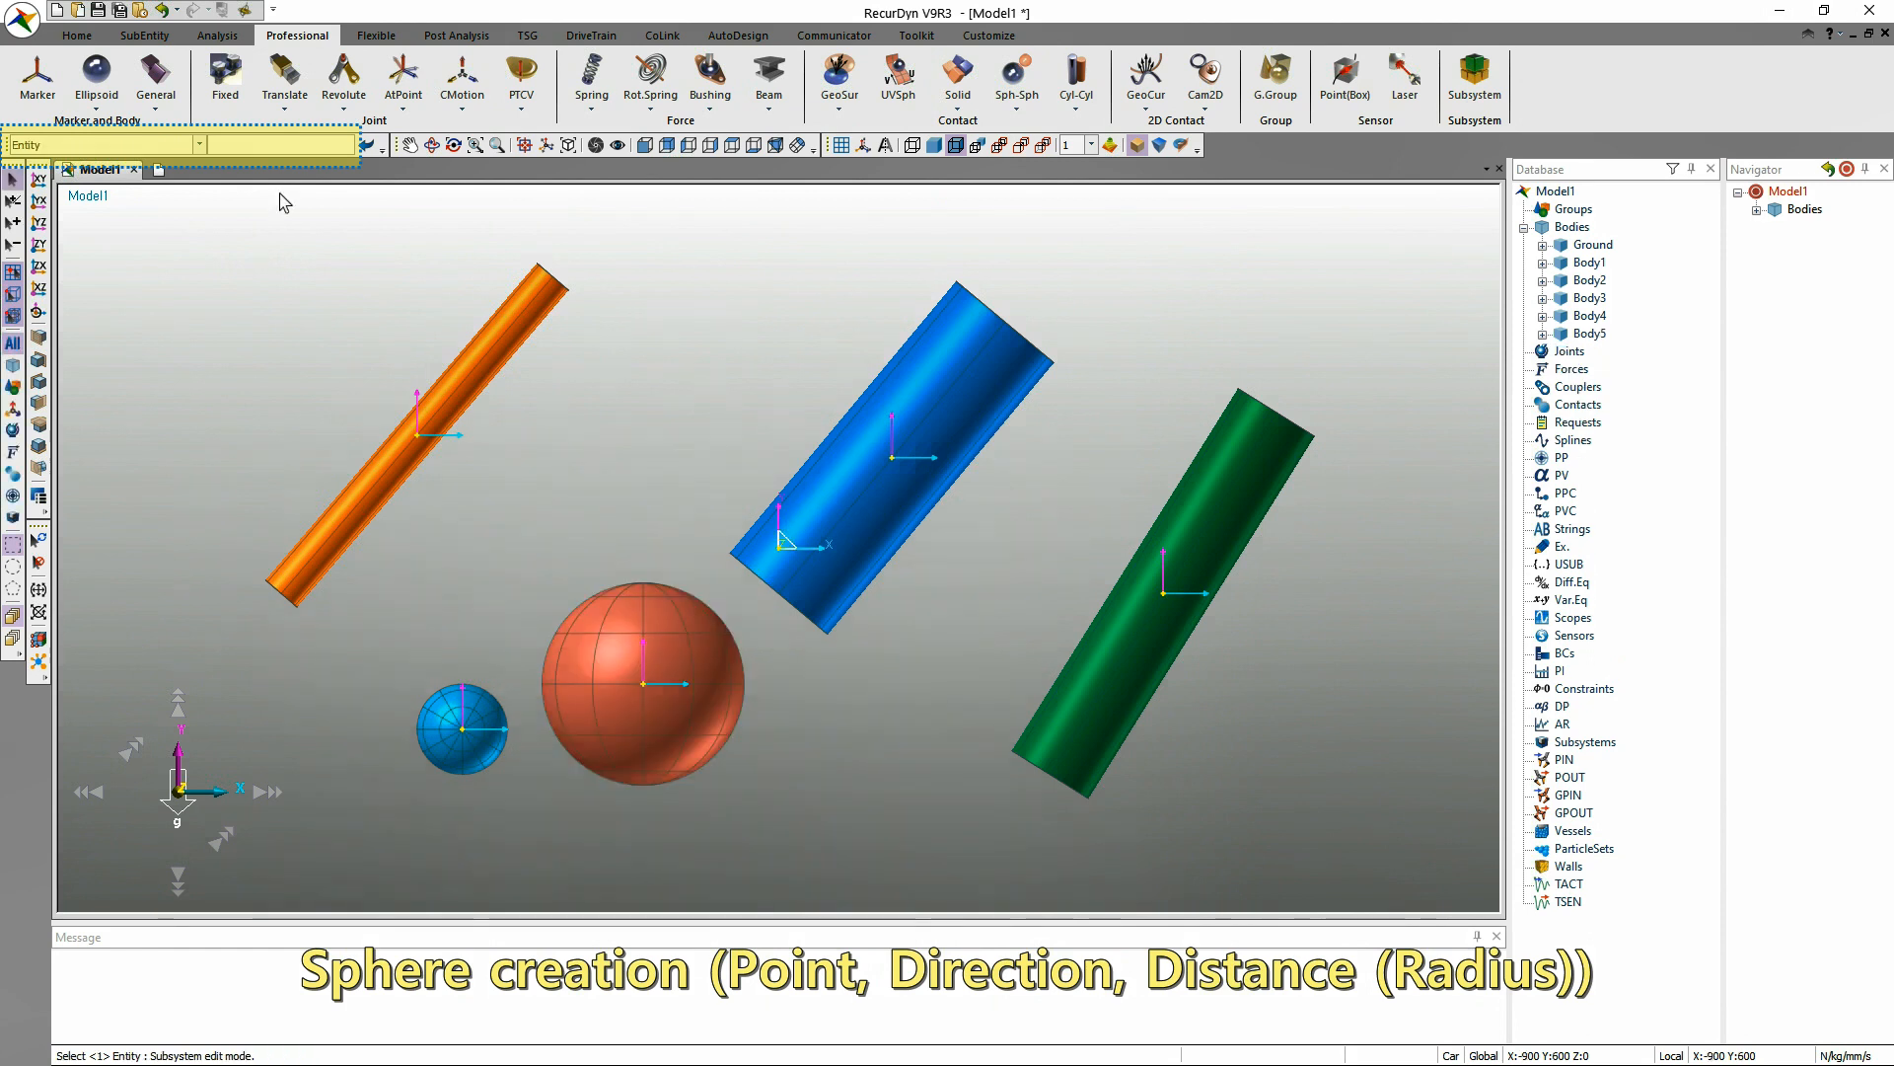
# Create an ellipsoid by Point, Distance, Distance, Distance centred at (300, -300, 0) with X radius 100 mm and Y radius about 361 mm.
pyautogui.click(96, 84)
pyautogui.click(103, 145)
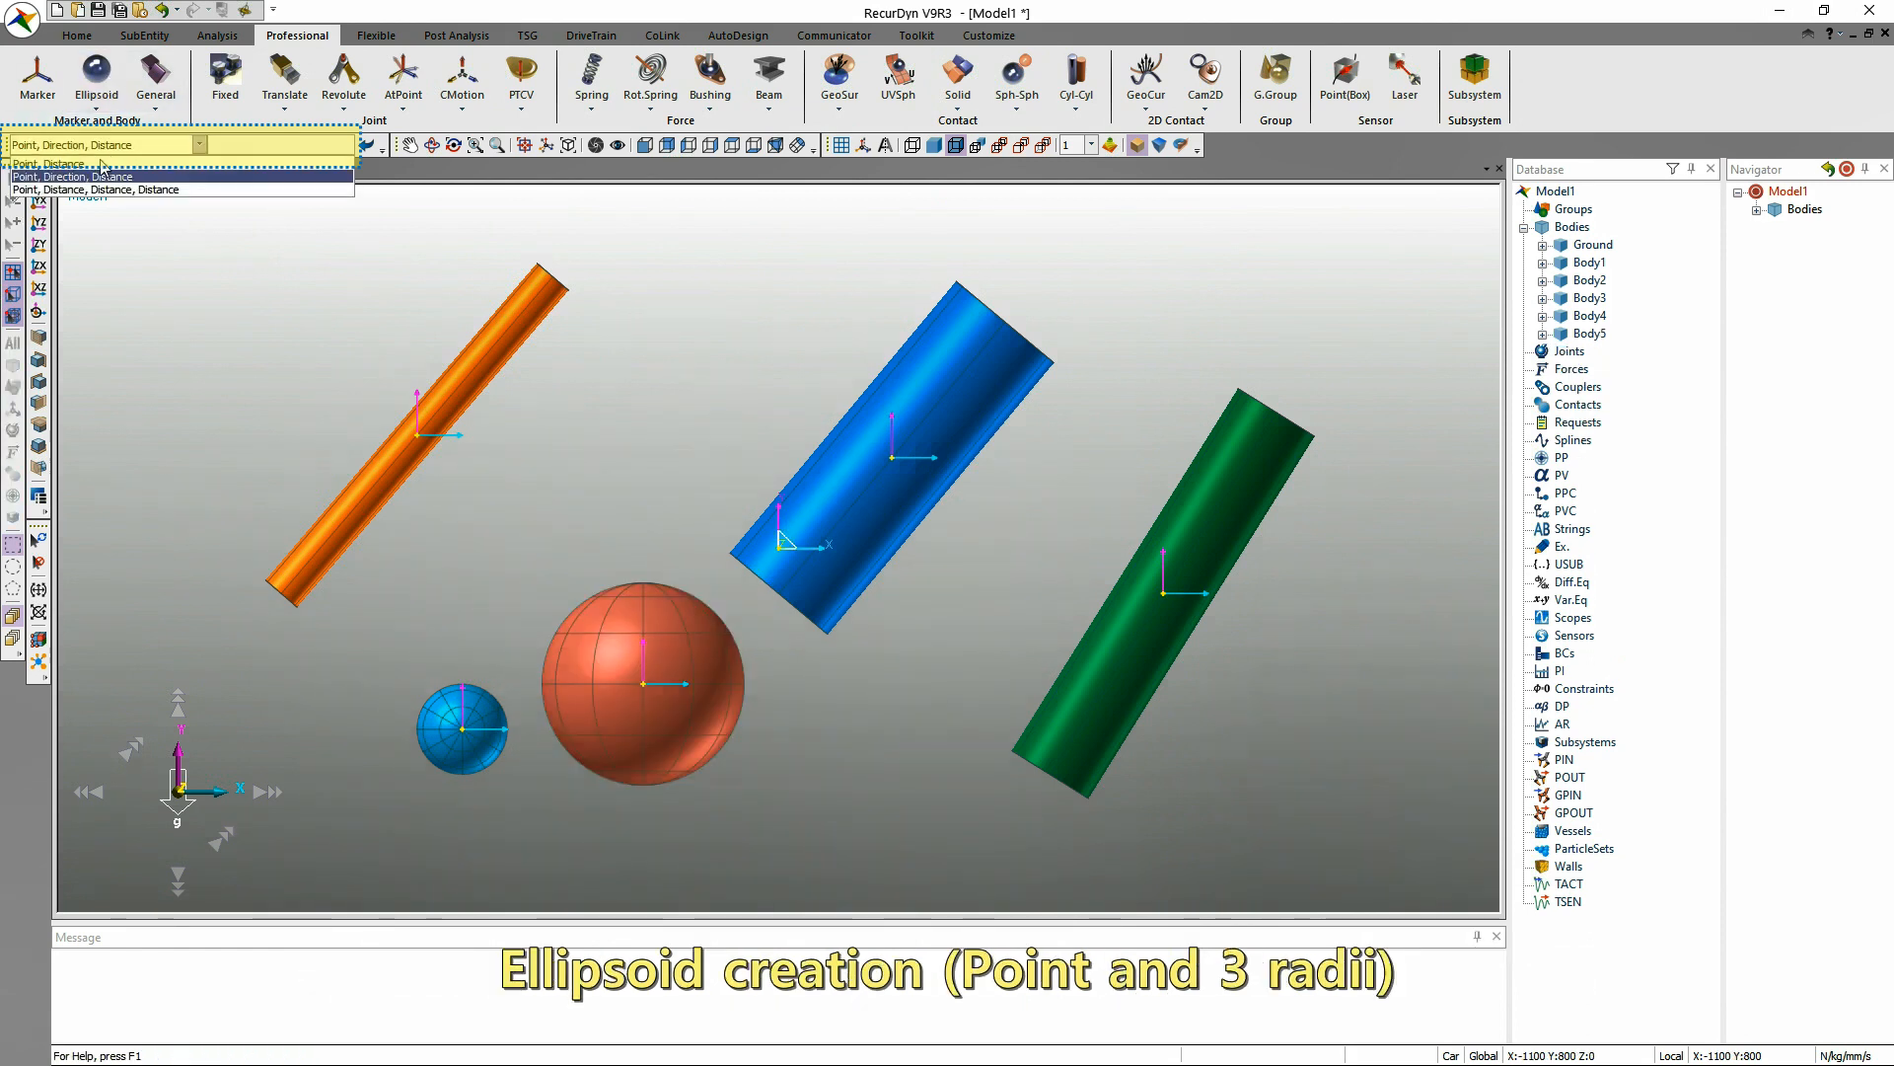
pyautogui.click(103, 182)
pyautogui.click(914, 683)
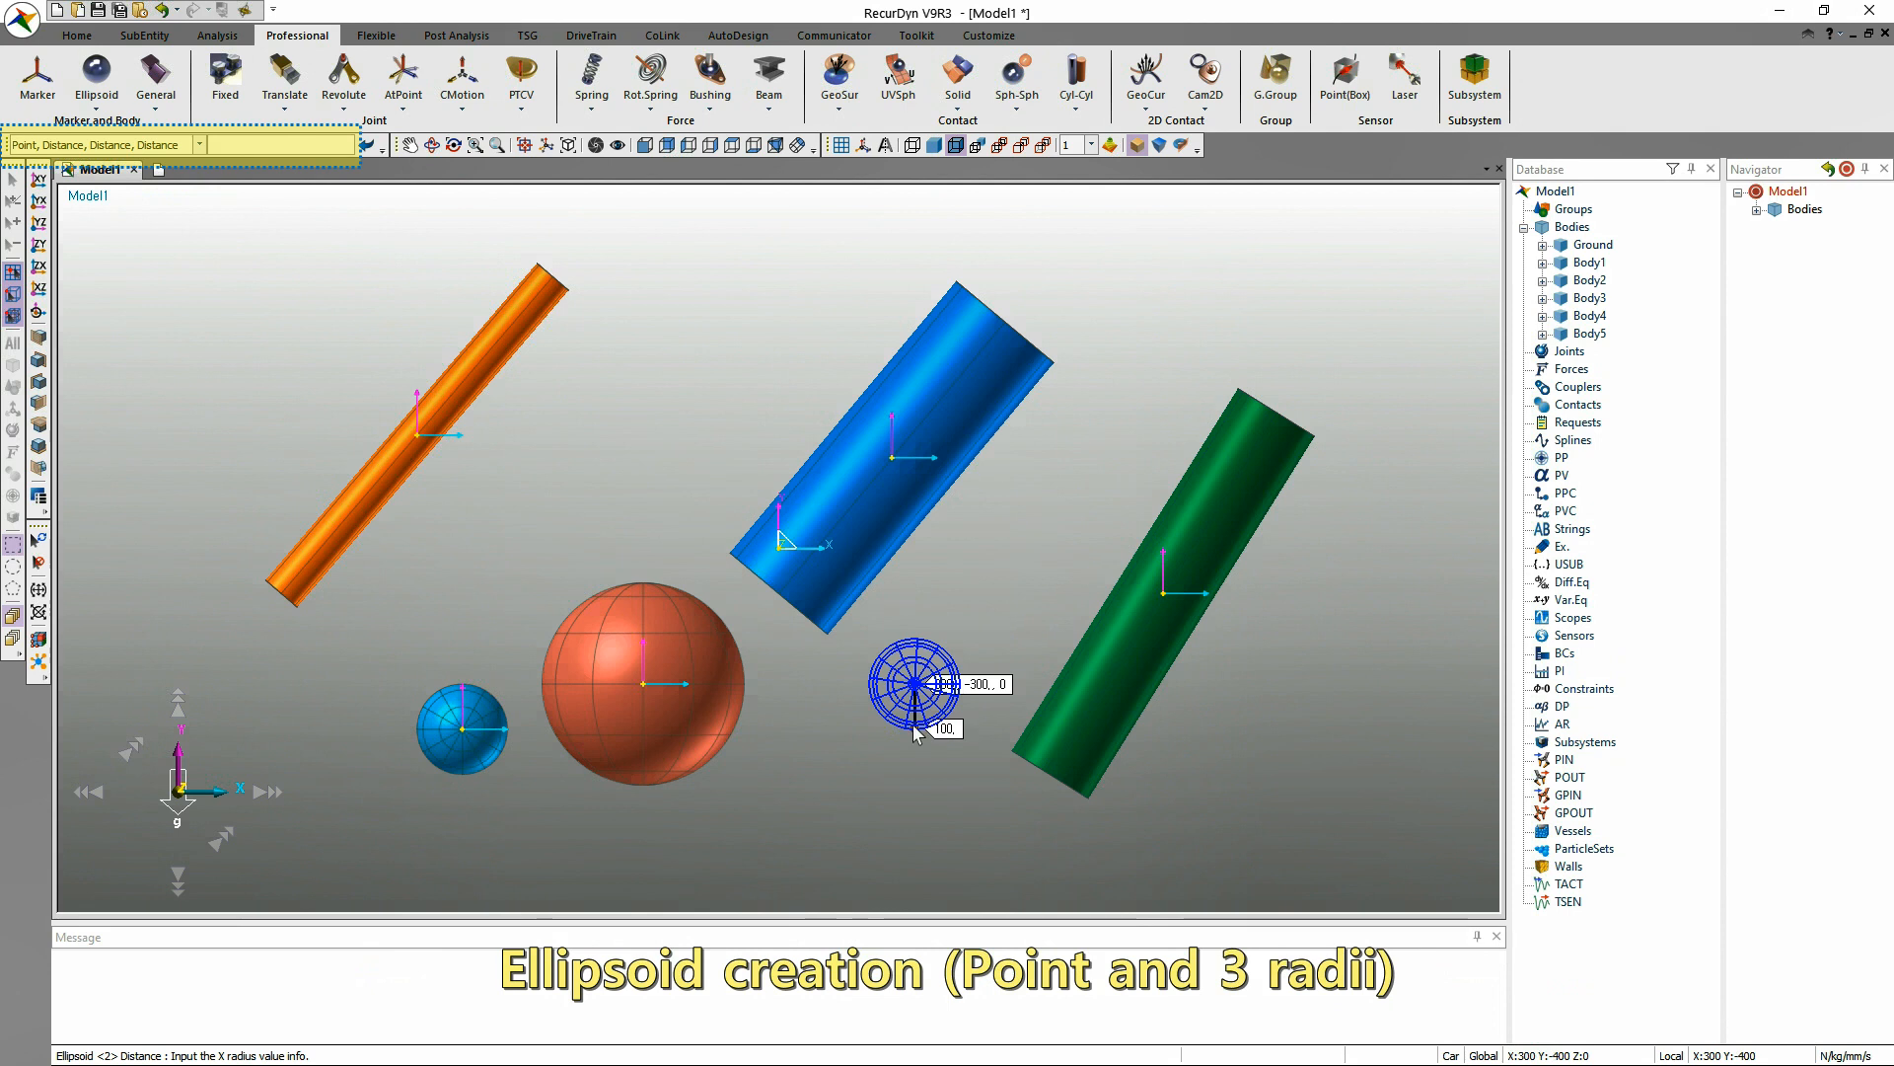
pyautogui.click(1087, 701)
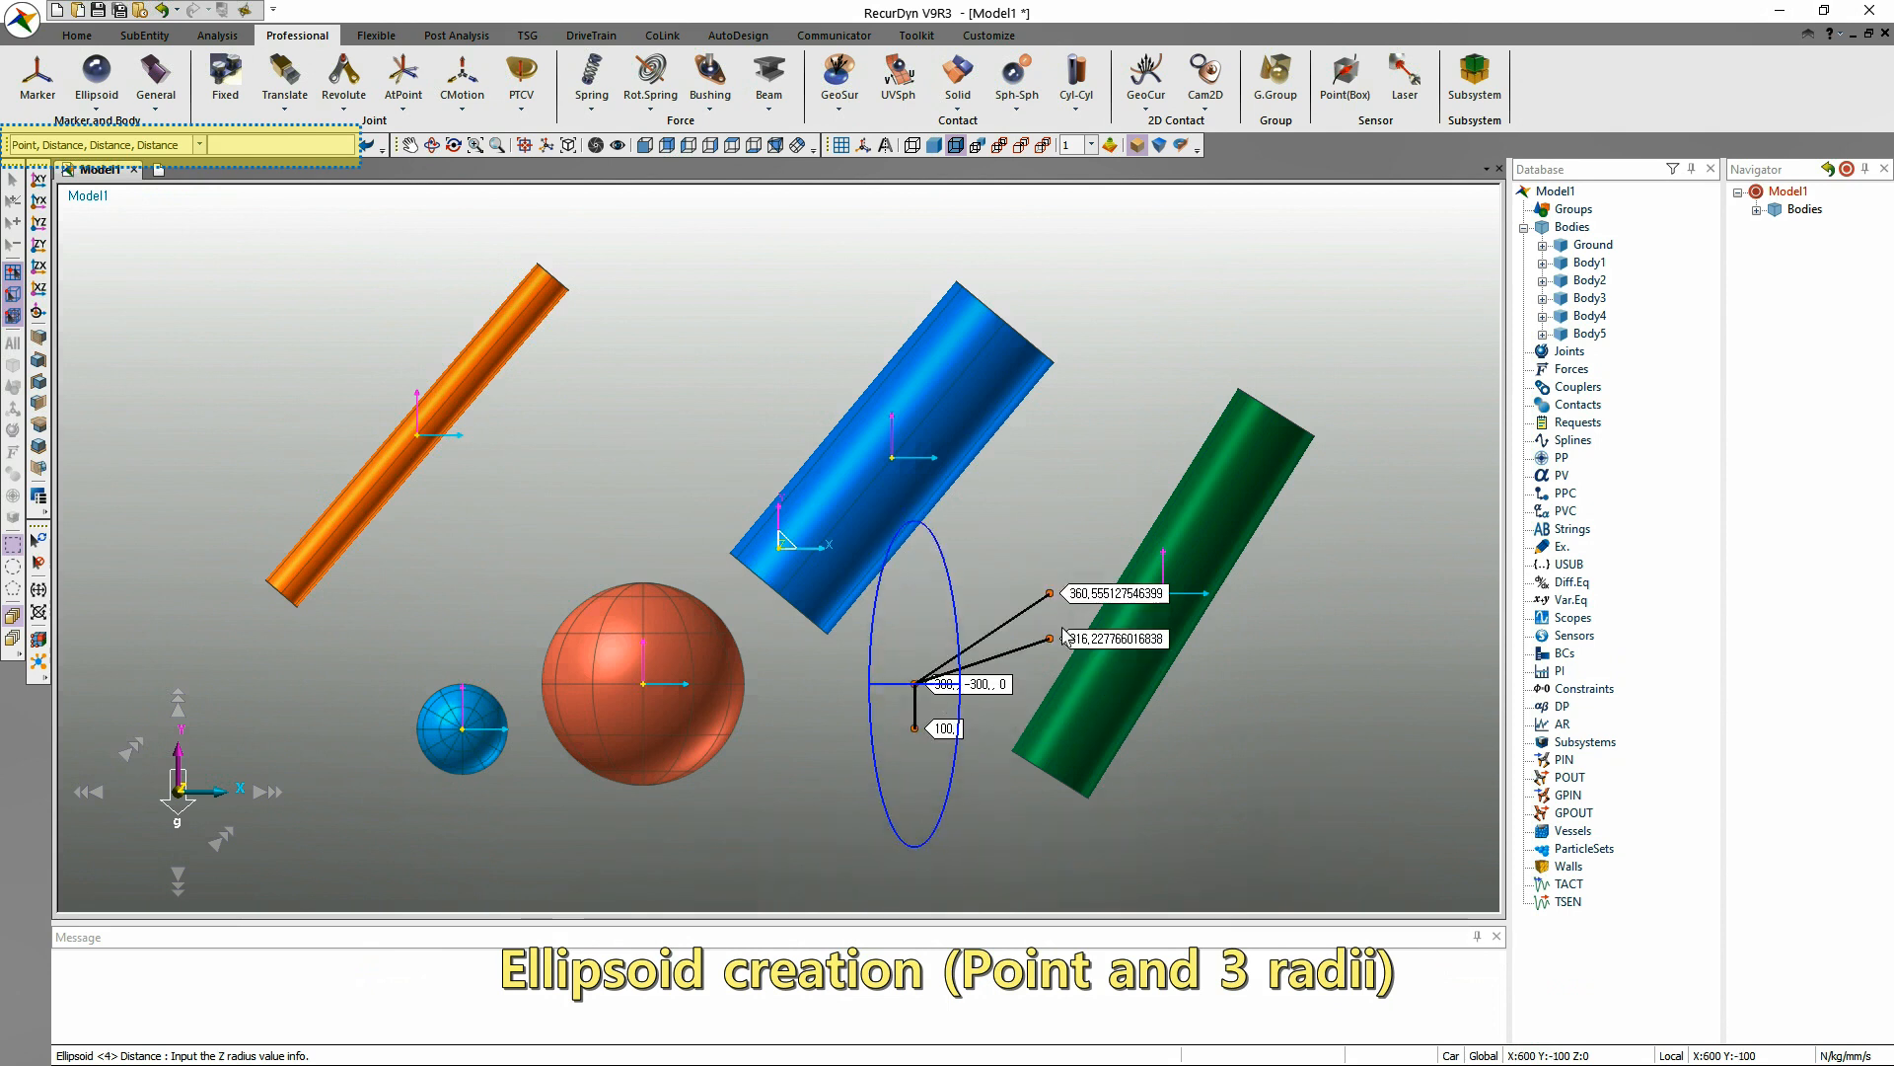
pyautogui.click(1123, 825)
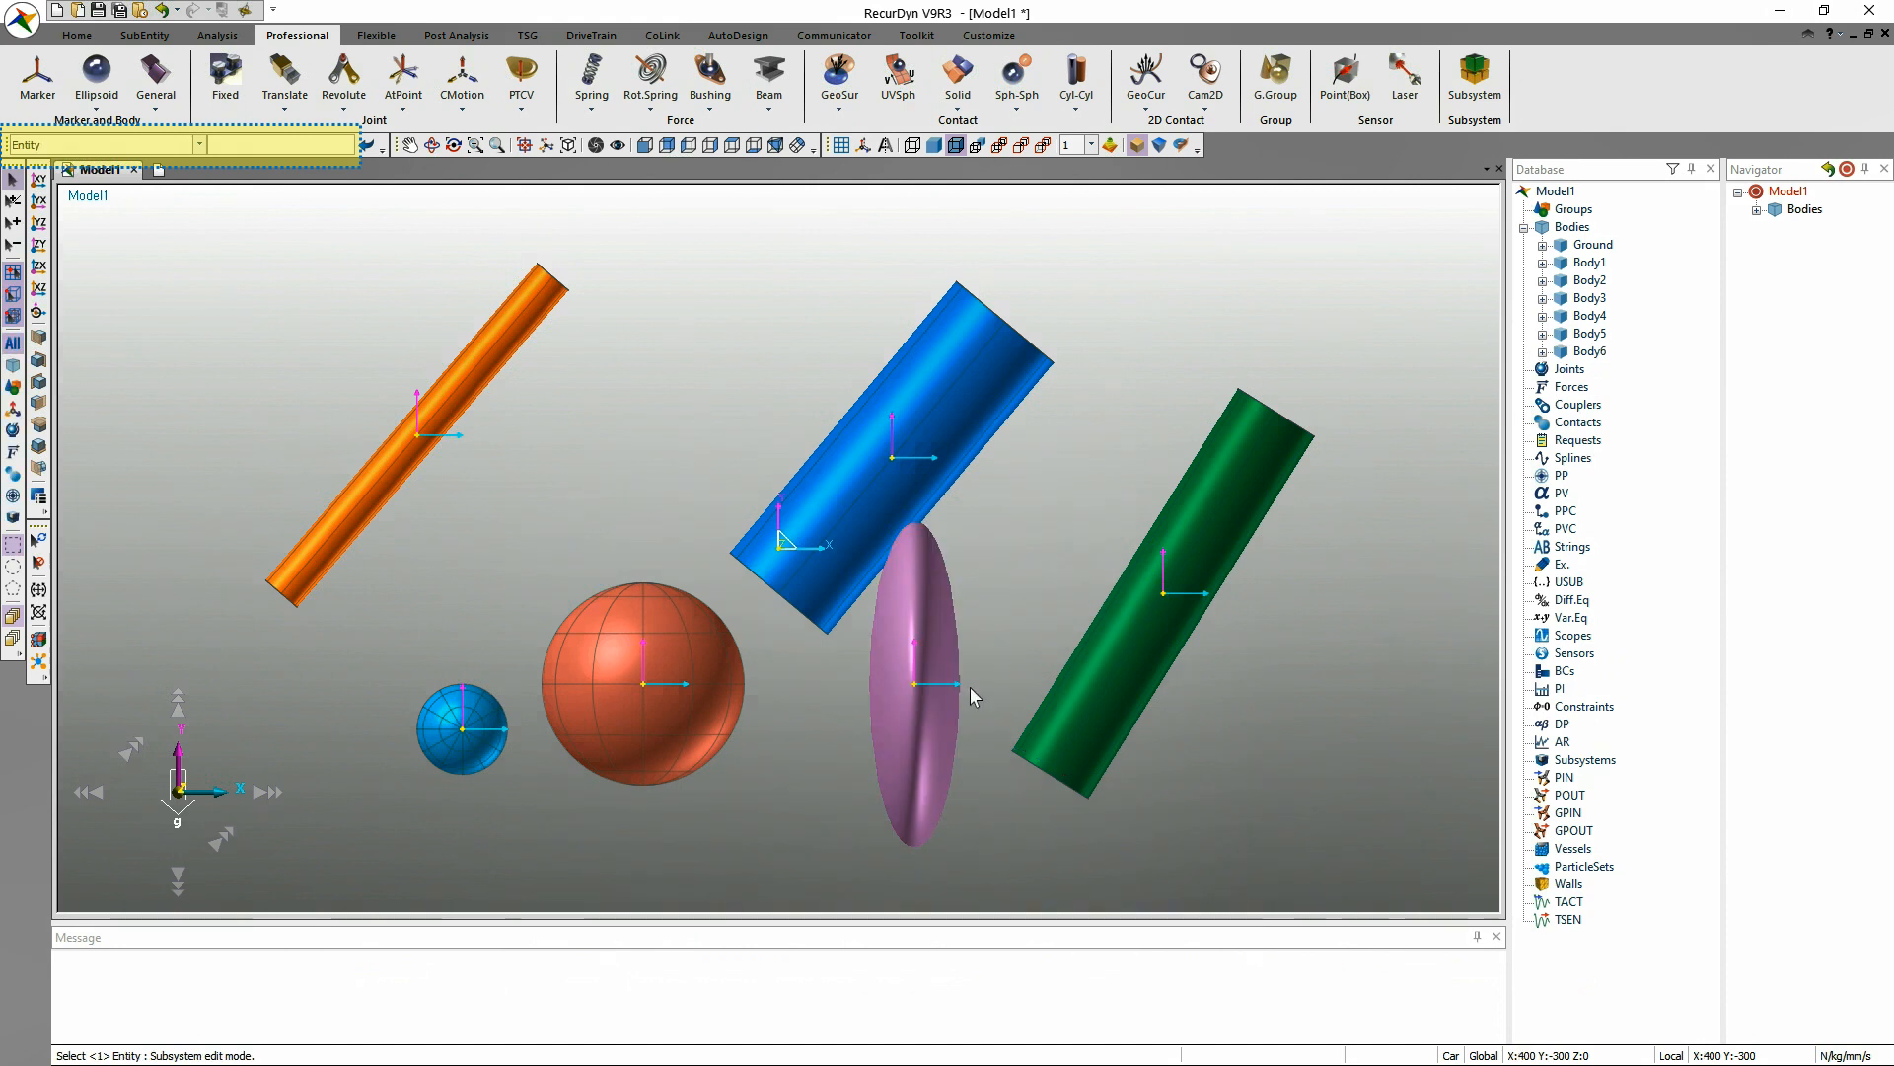
pyautogui.press('r')
pyautogui.moveTo(1027, 619)
pyautogui.mouseDown()
pyautogui.moveTo(875, 664)
pyautogui.moveTo(1010, 628)
pyautogui.mouseUp()
pyautogui.press('Escape')
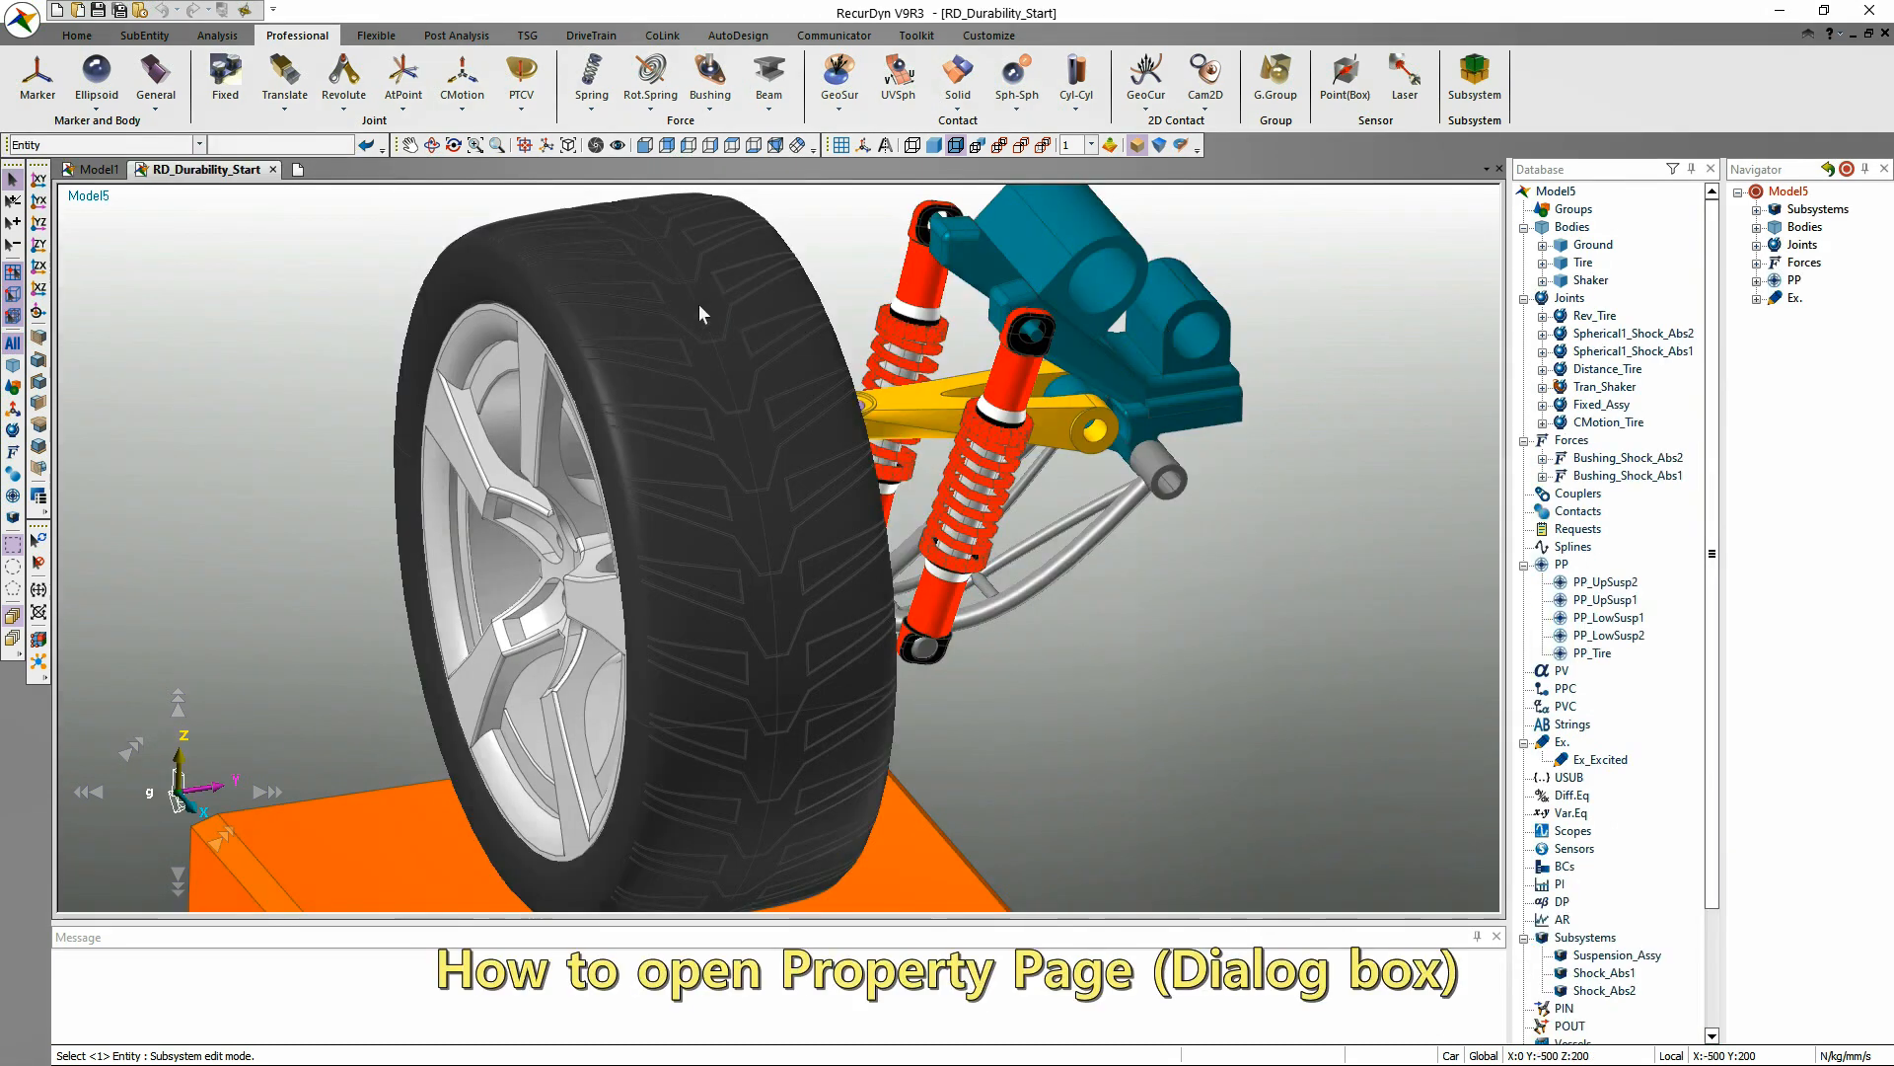
# Select the Tire body in the RD_Durability_Start model view and open its properties twice, cancelling the dialog each time.
pyautogui.click(667, 274)
pyautogui.rightClick(667, 275)
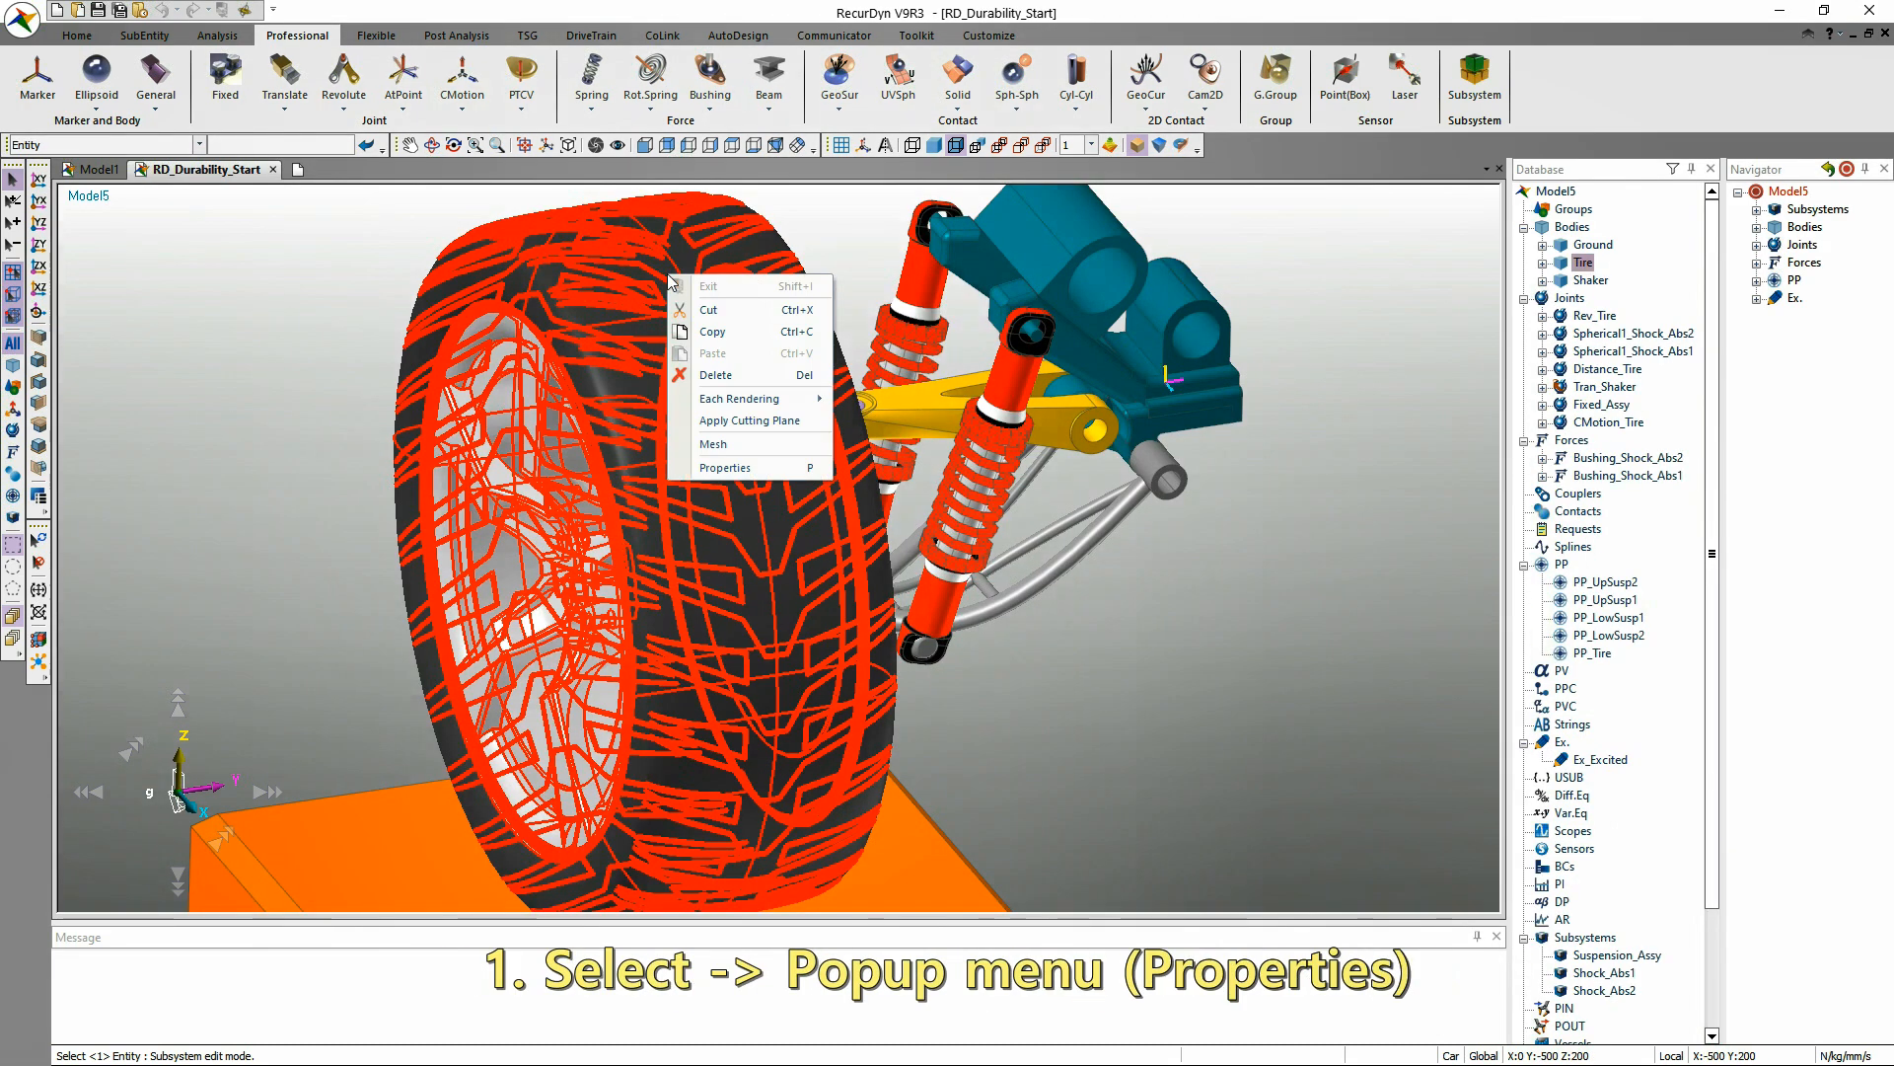
pyautogui.click(768, 473)
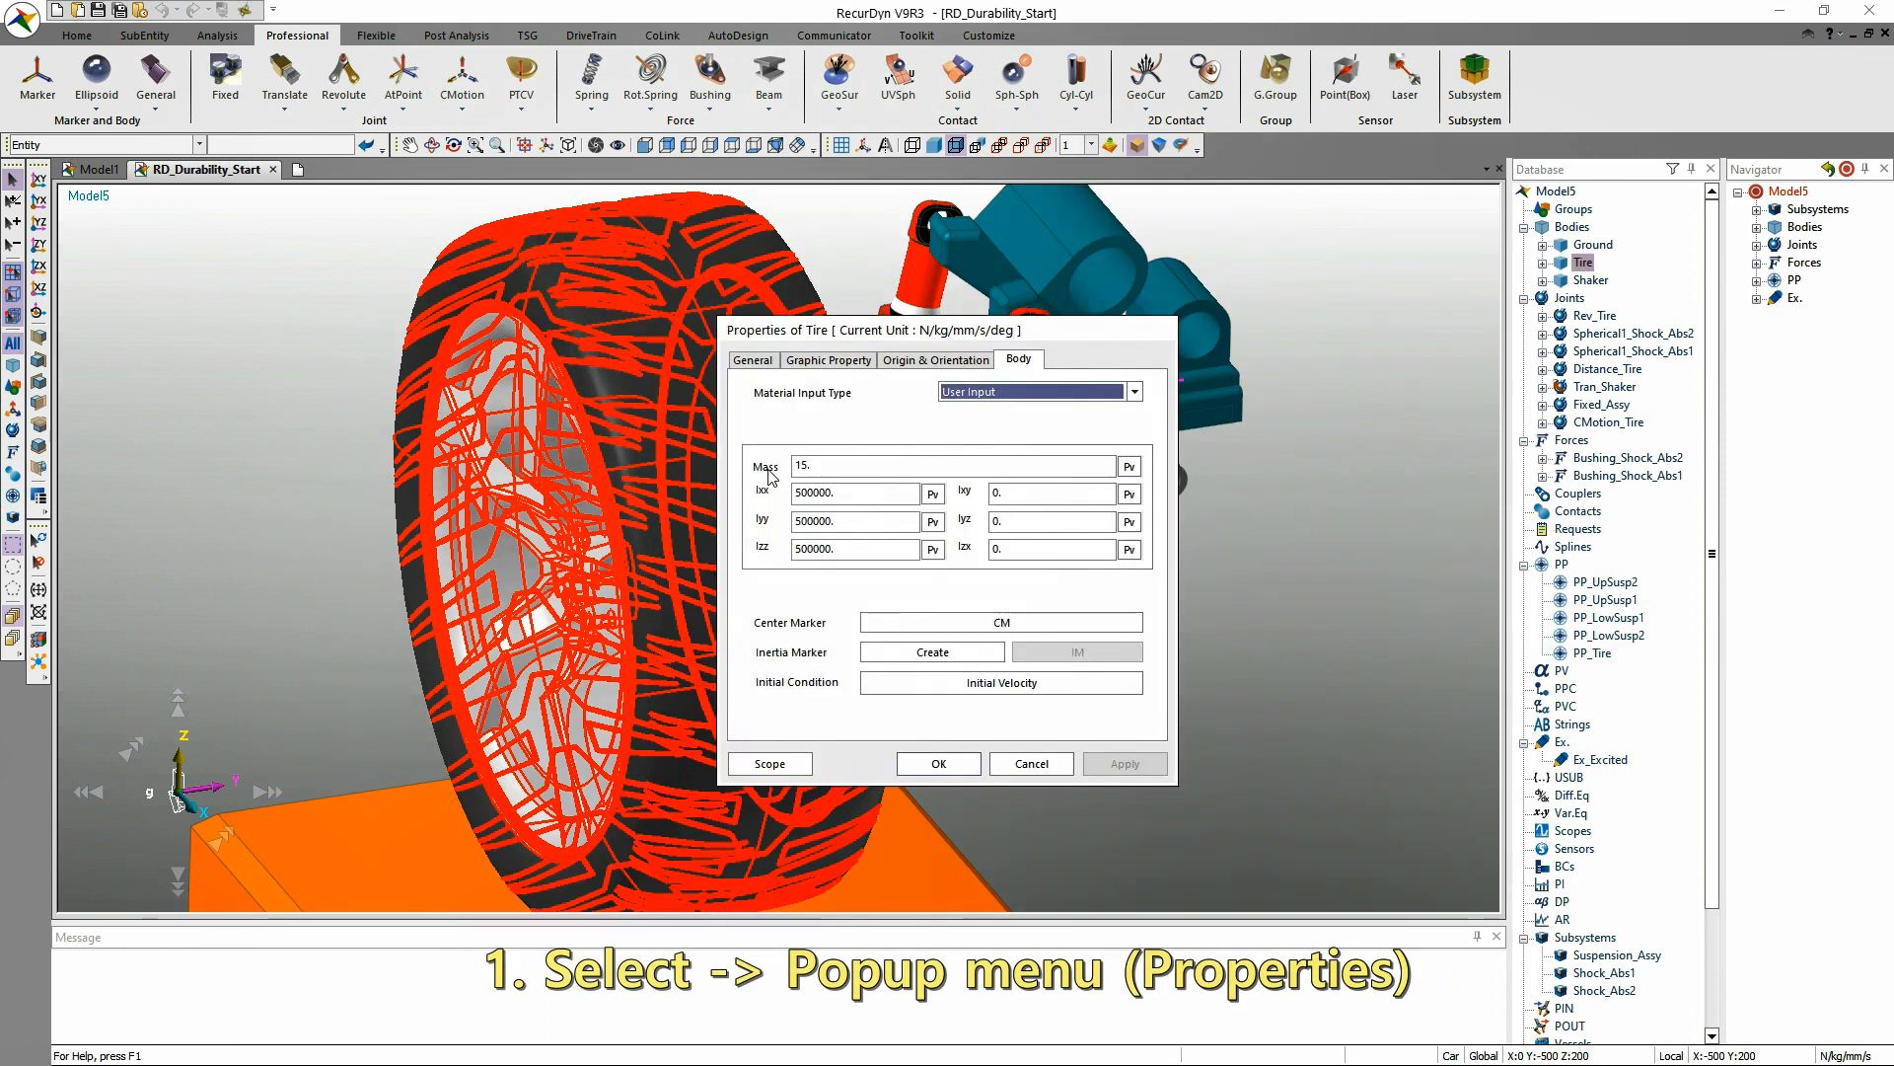
pyautogui.click(1056, 767)
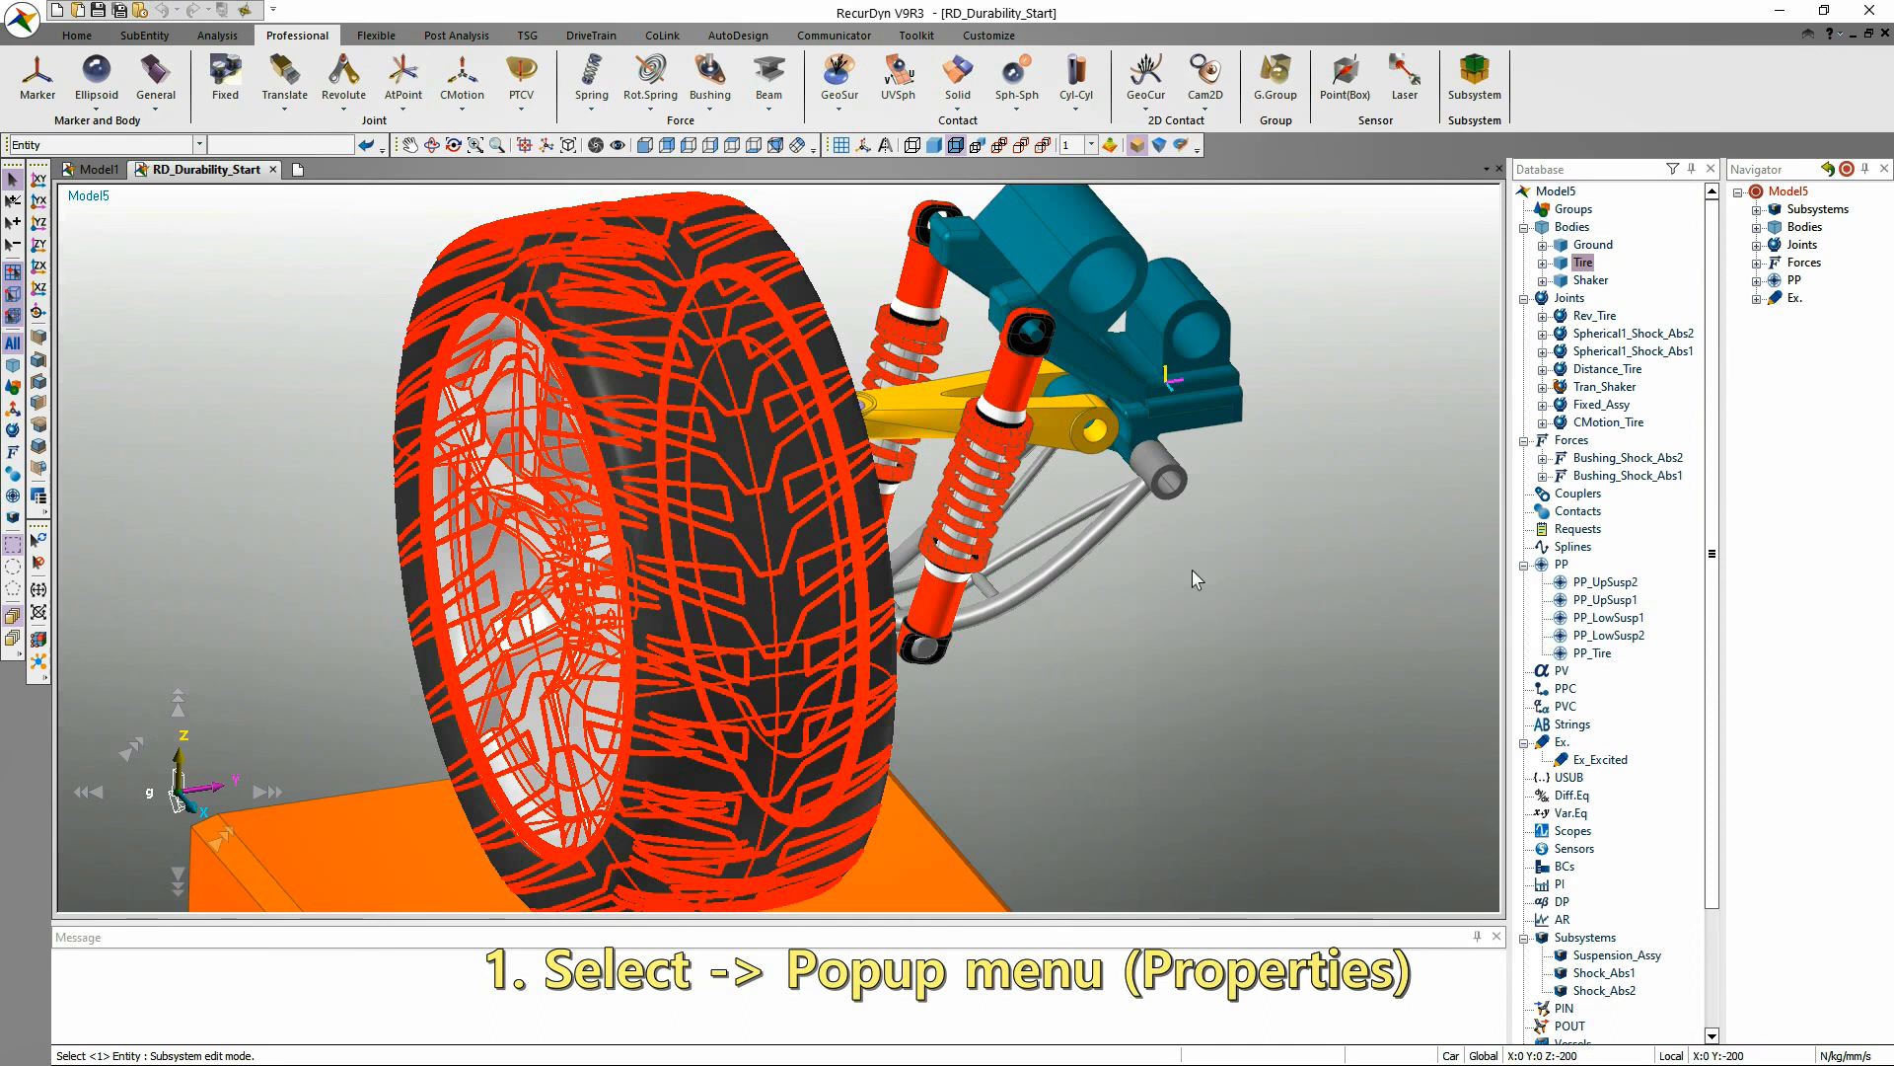
pyautogui.click(1193, 571)
pyautogui.click(716, 341)
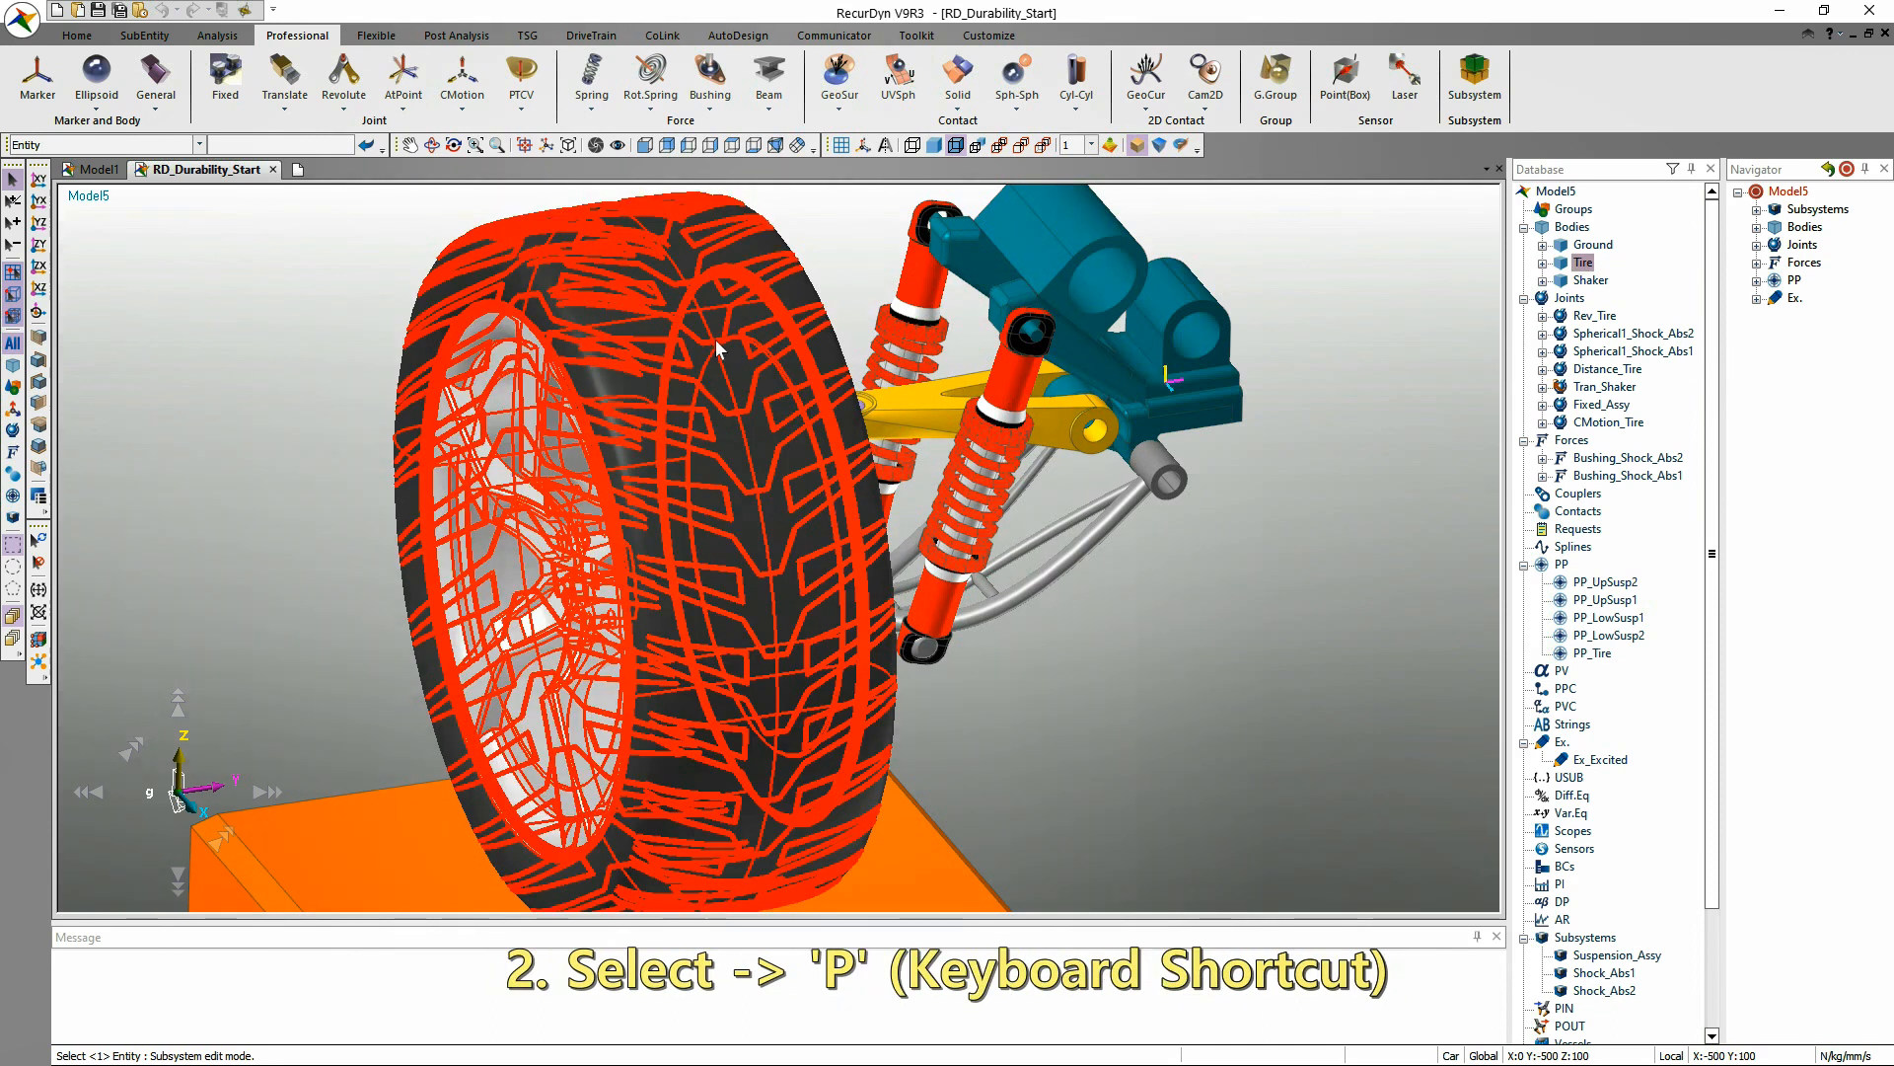
pyautogui.press('p')
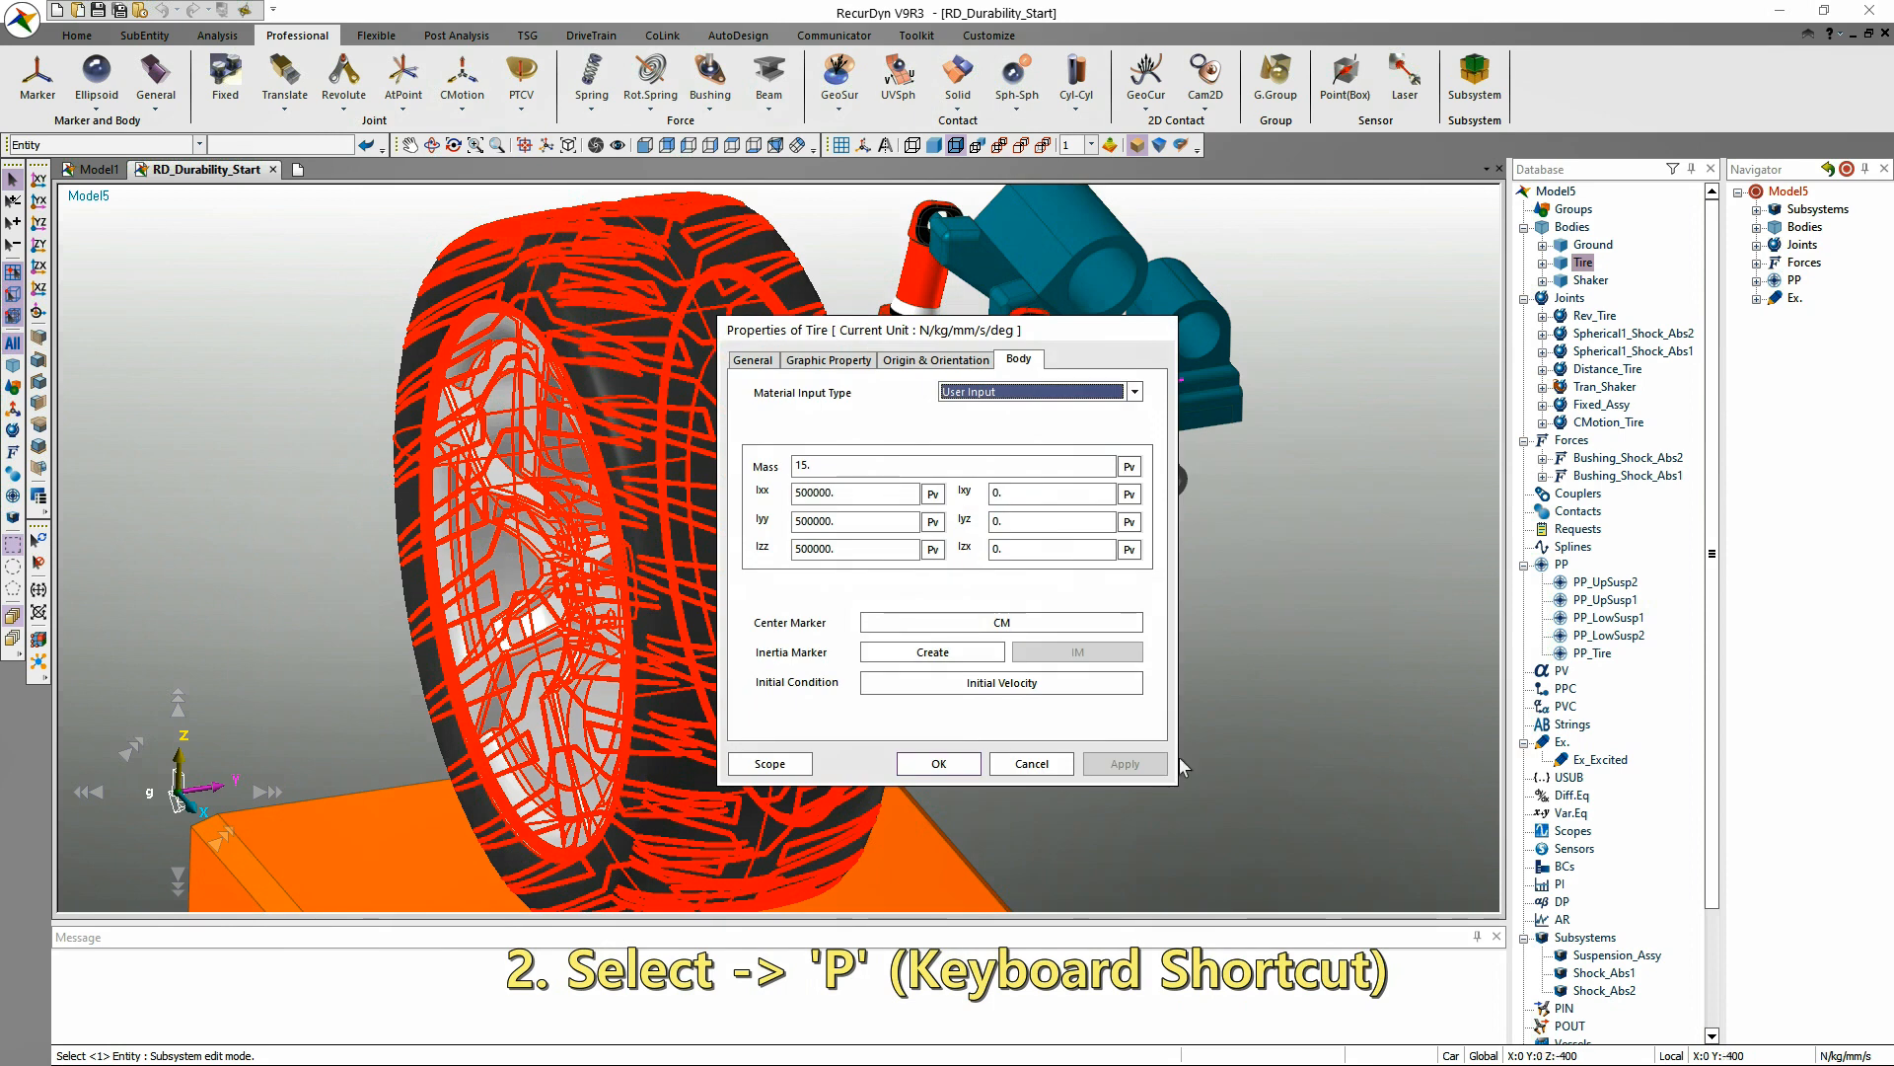
pyautogui.click(1032, 763)
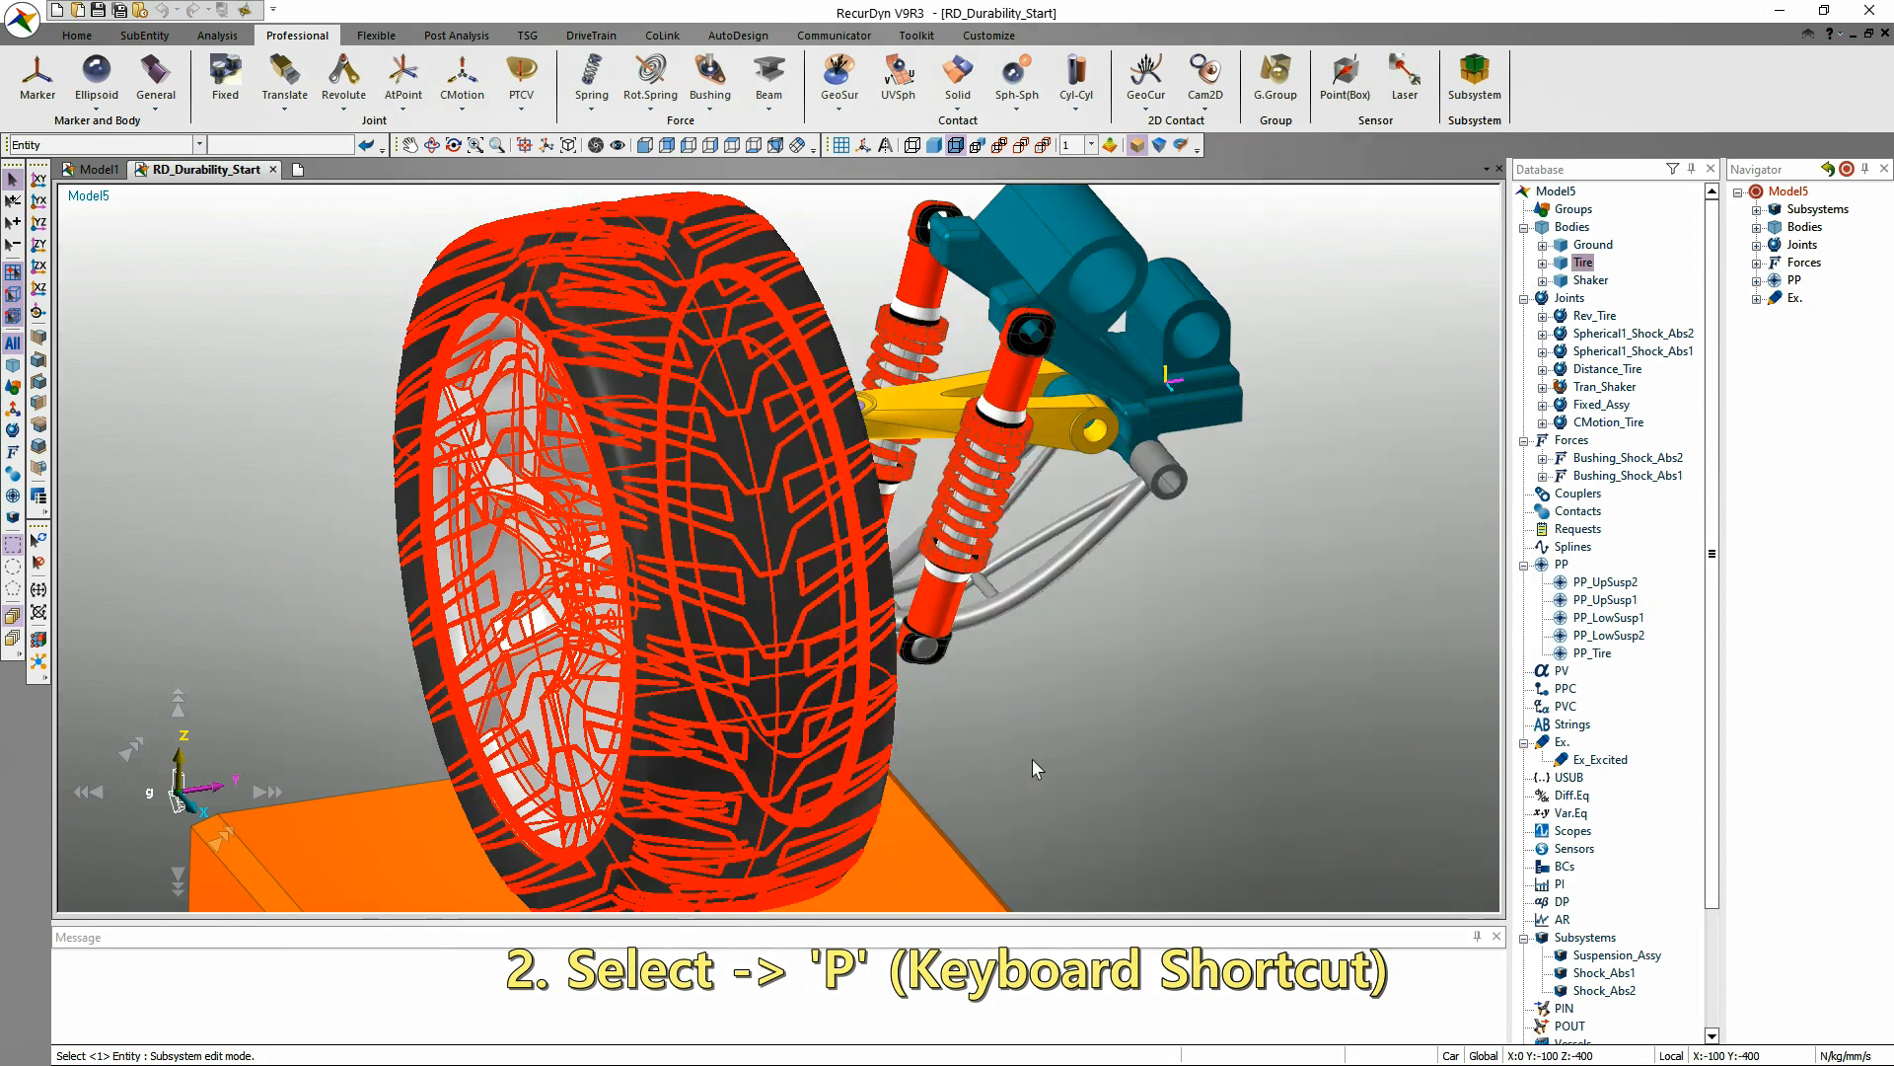
# Open the Tire body's properties from the Database tree twice, cancelling the dialog each time.
pyautogui.rightClick(1581, 265)
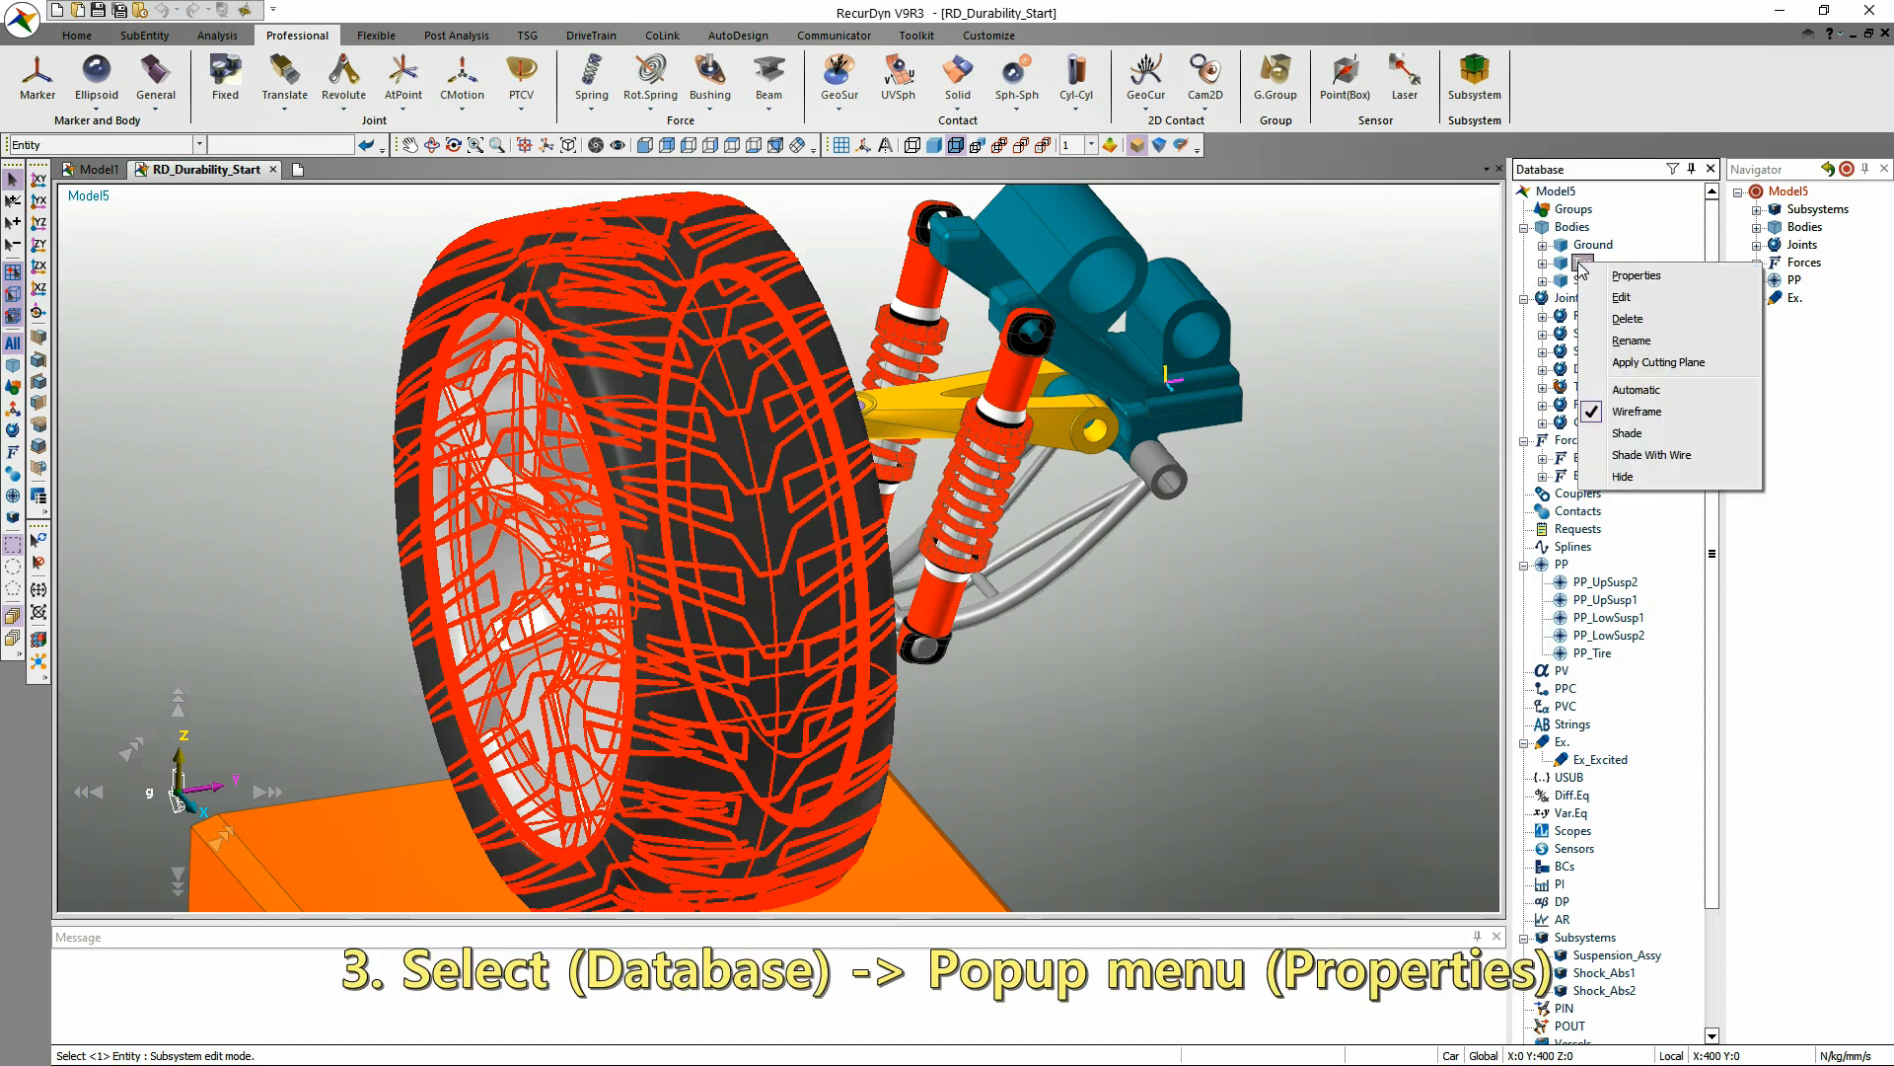
pyautogui.click(1633, 276)
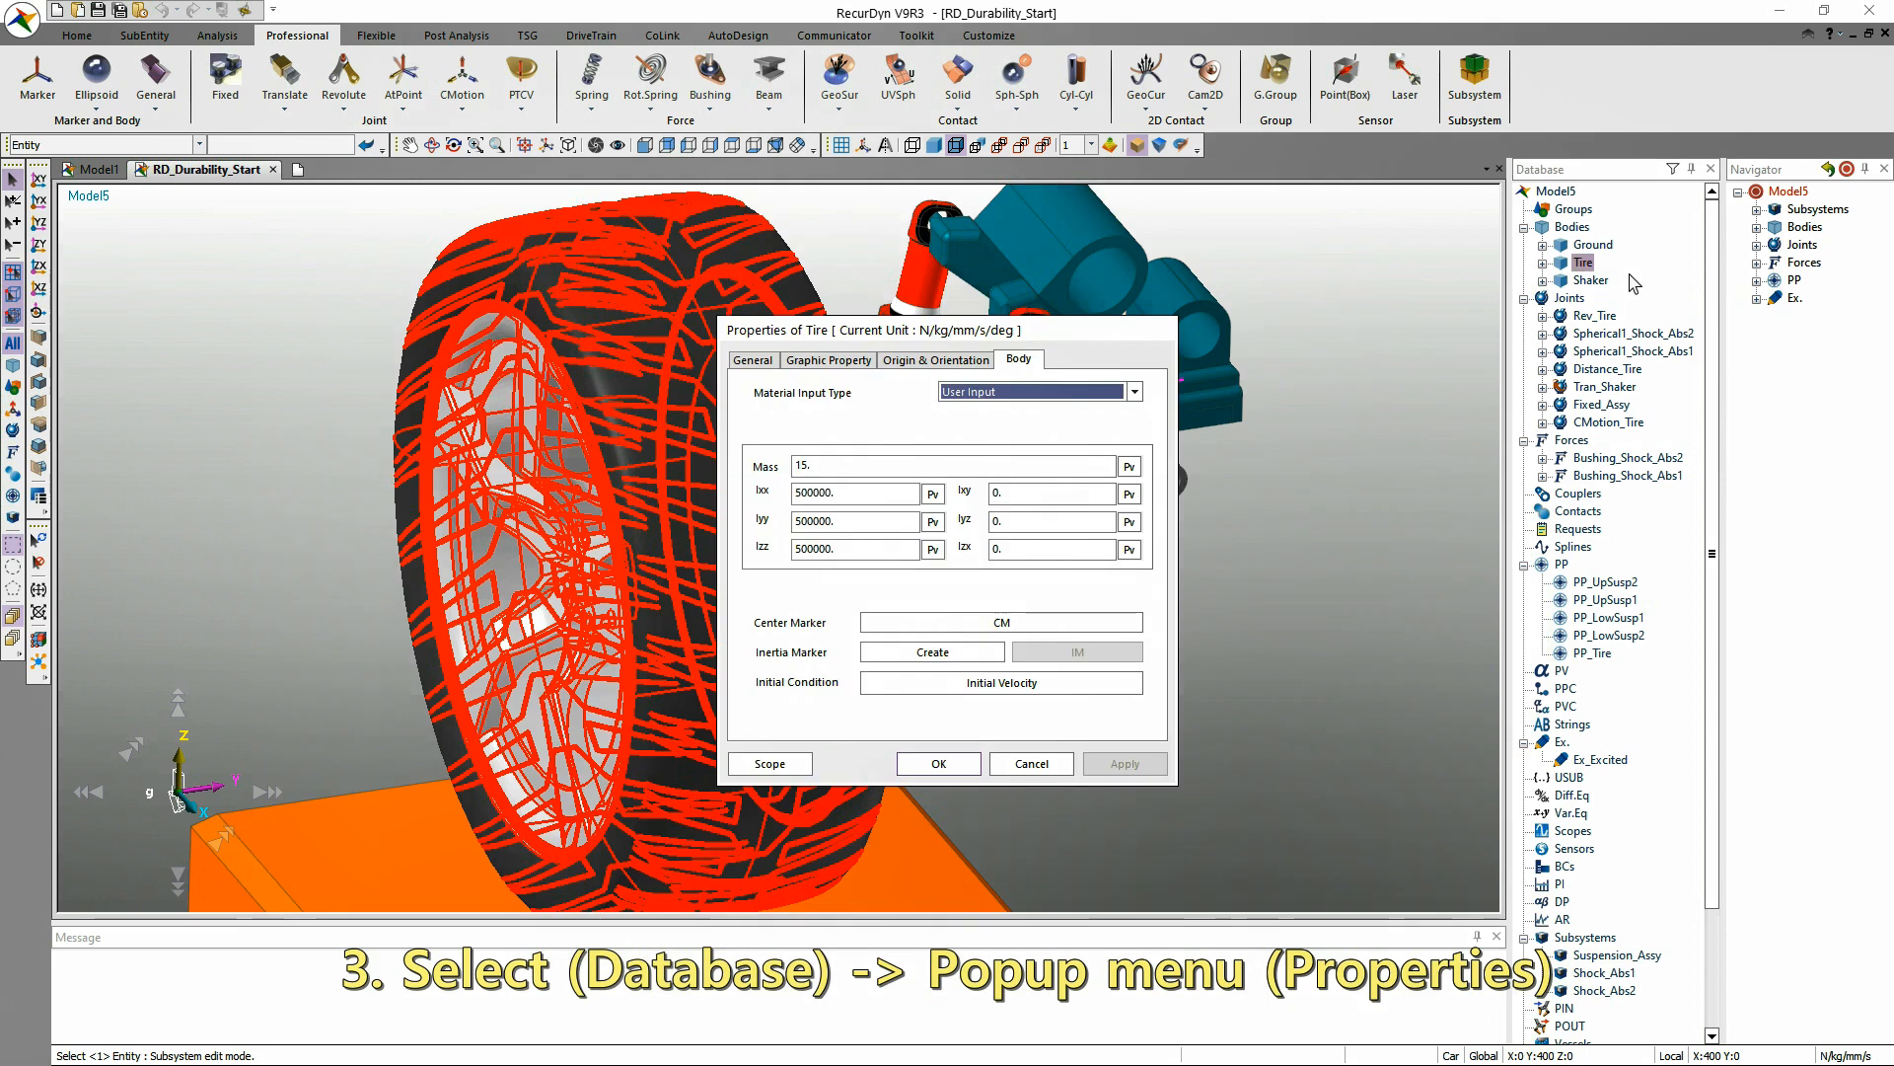
pyautogui.click(1031, 765)
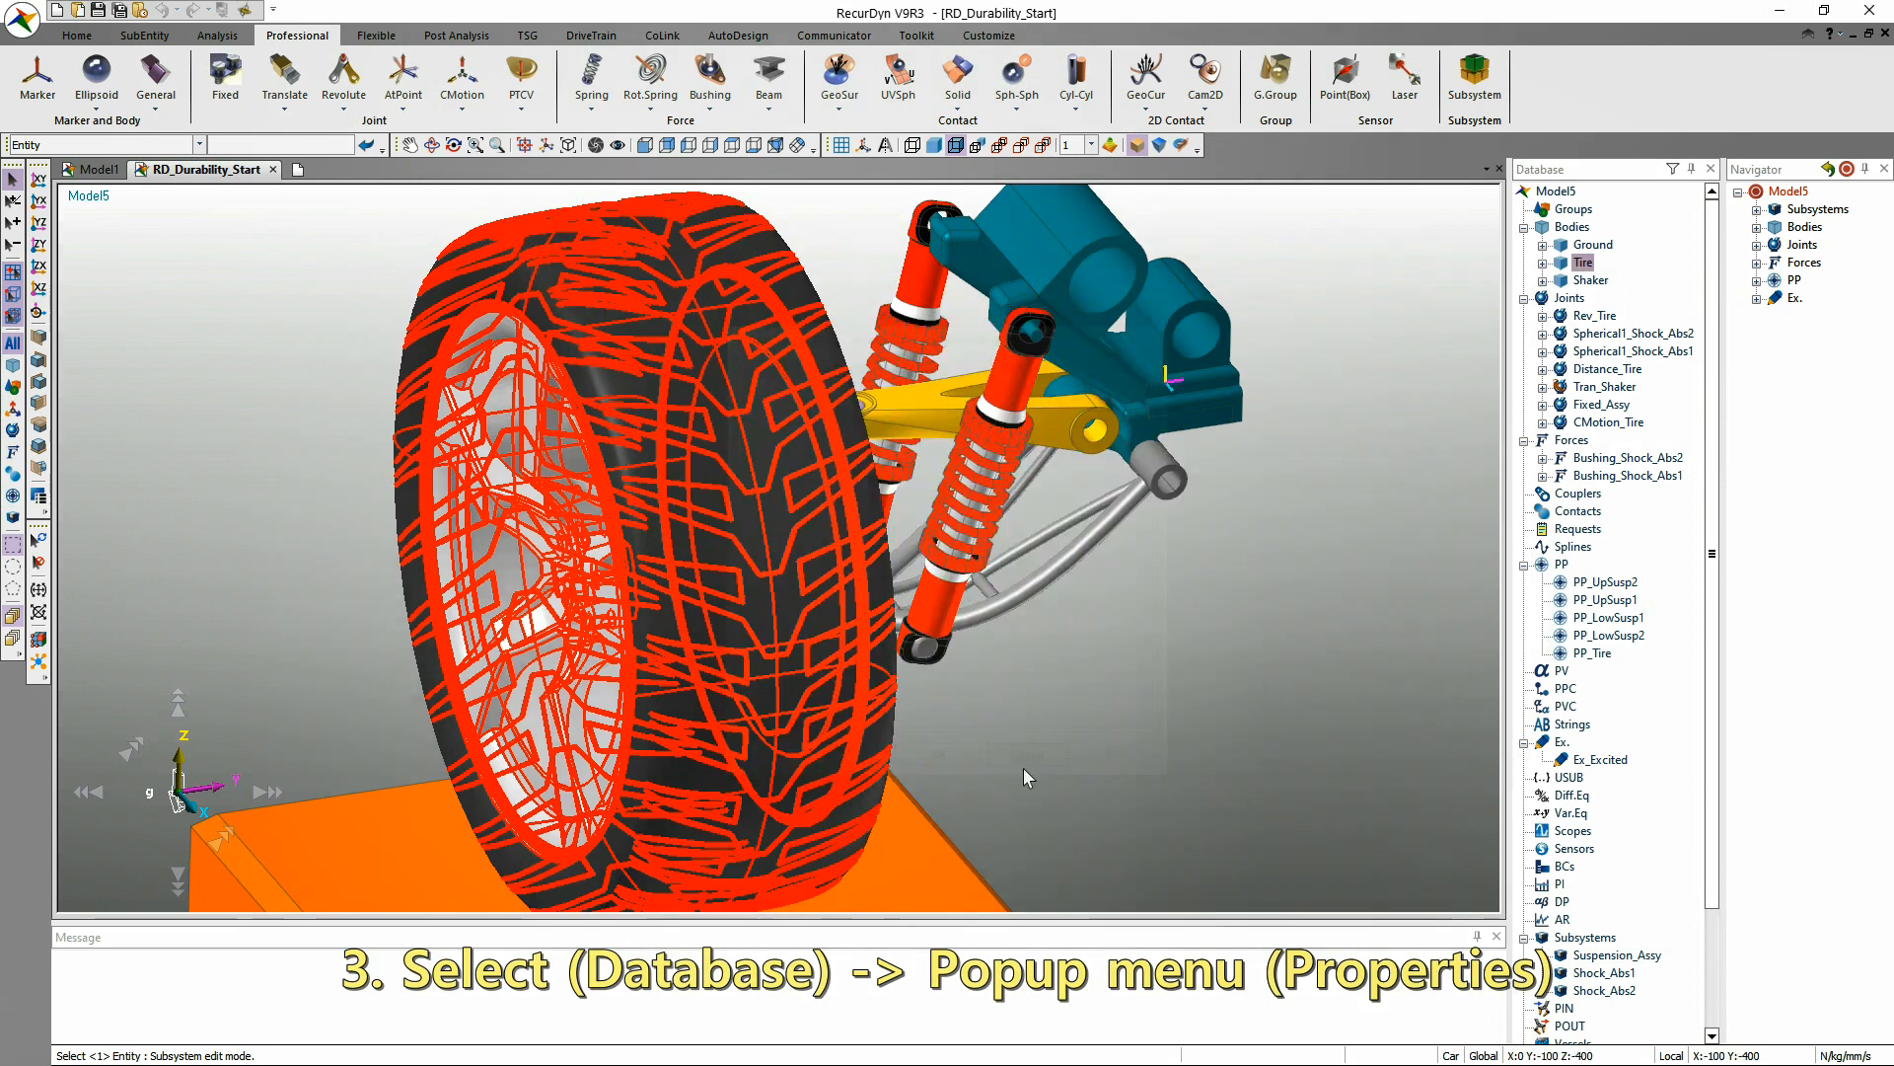
pyautogui.click(1457, 299)
pyautogui.click(1586, 265)
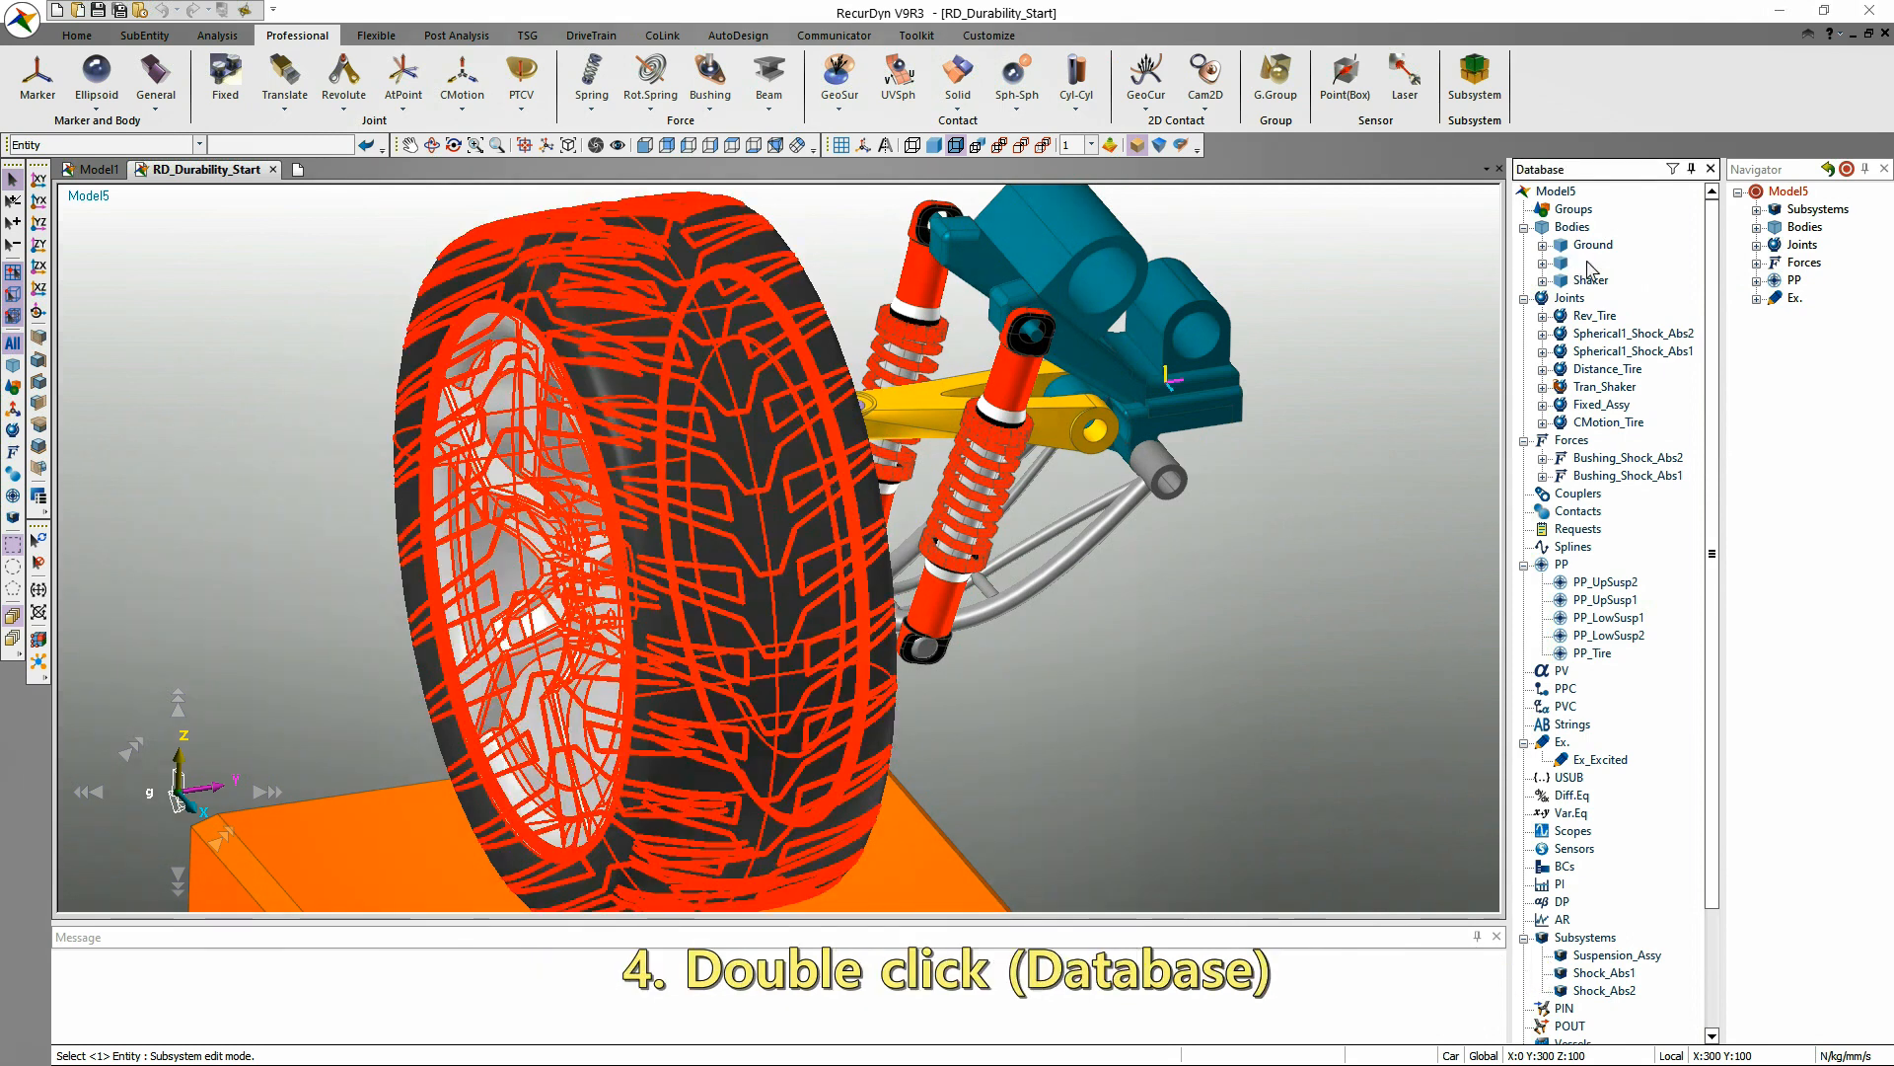
pyautogui.doubleClick(1587, 265)
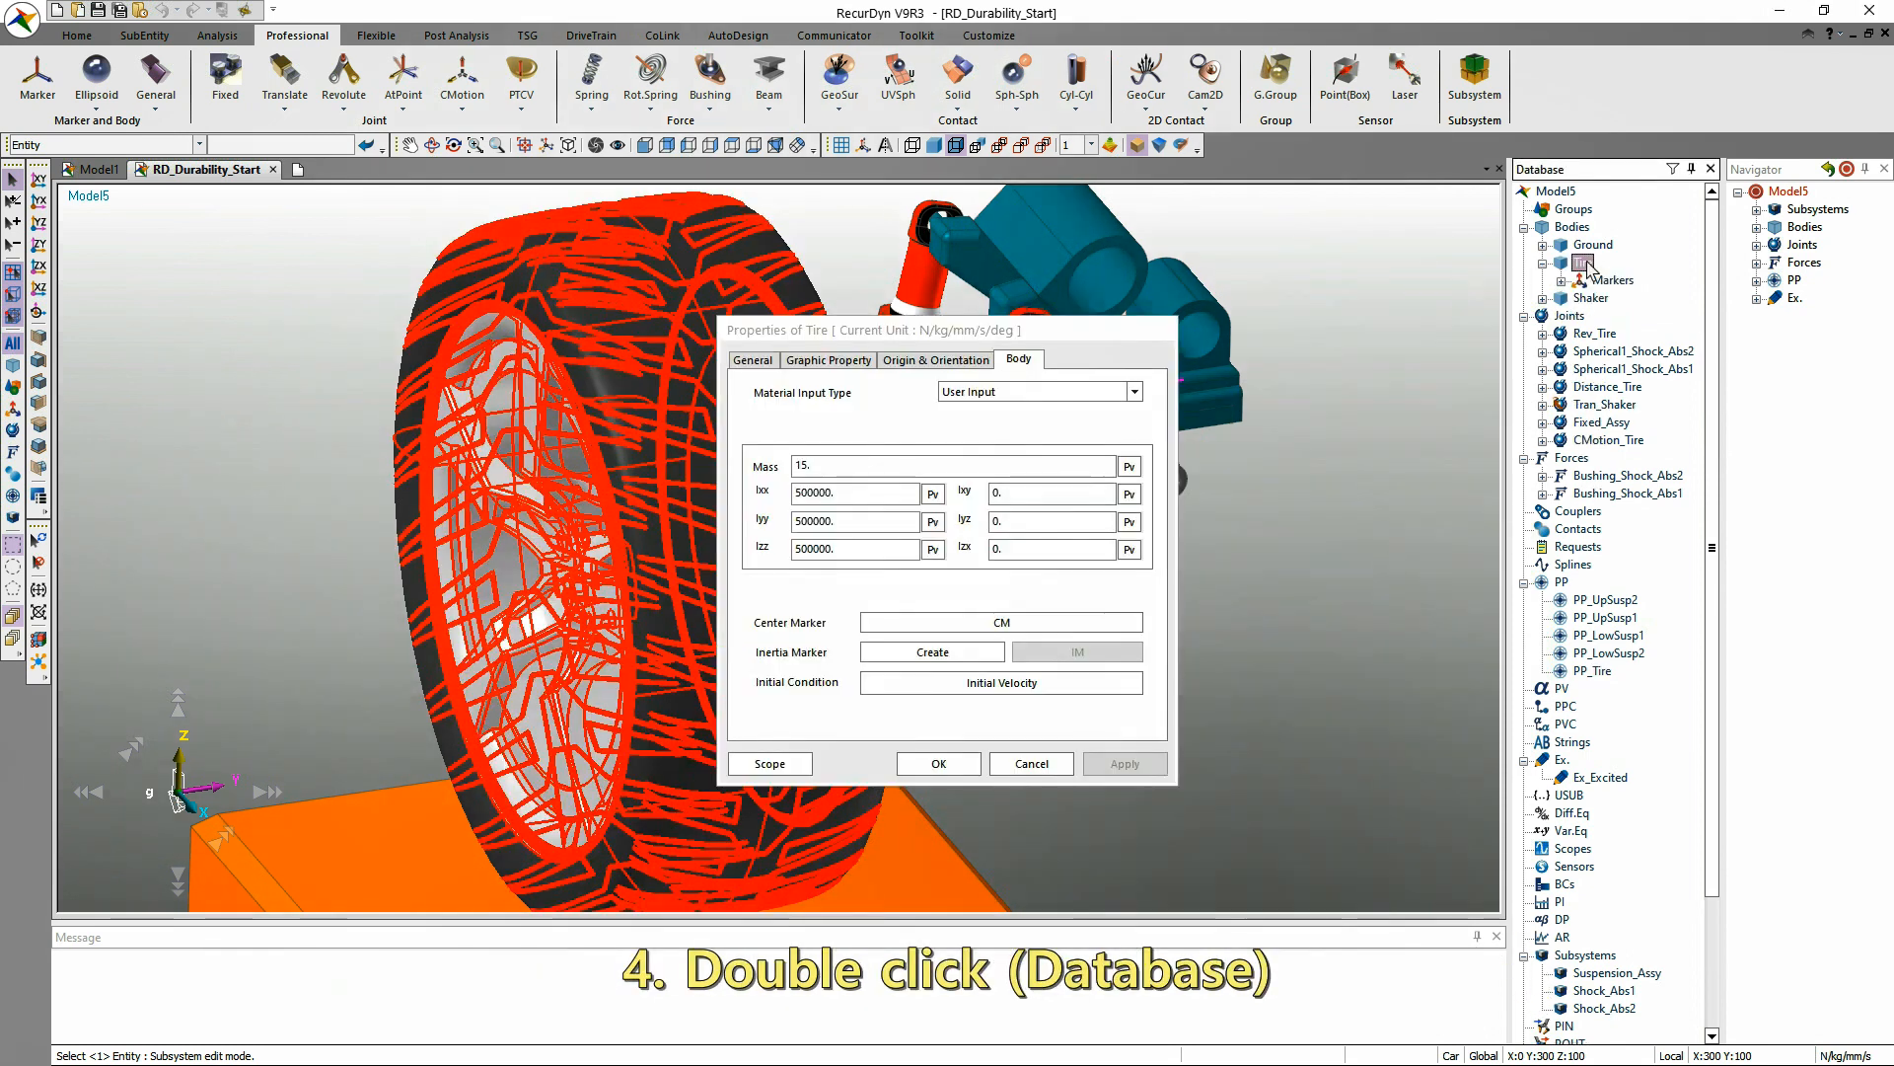
pyautogui.click(1041, 765)
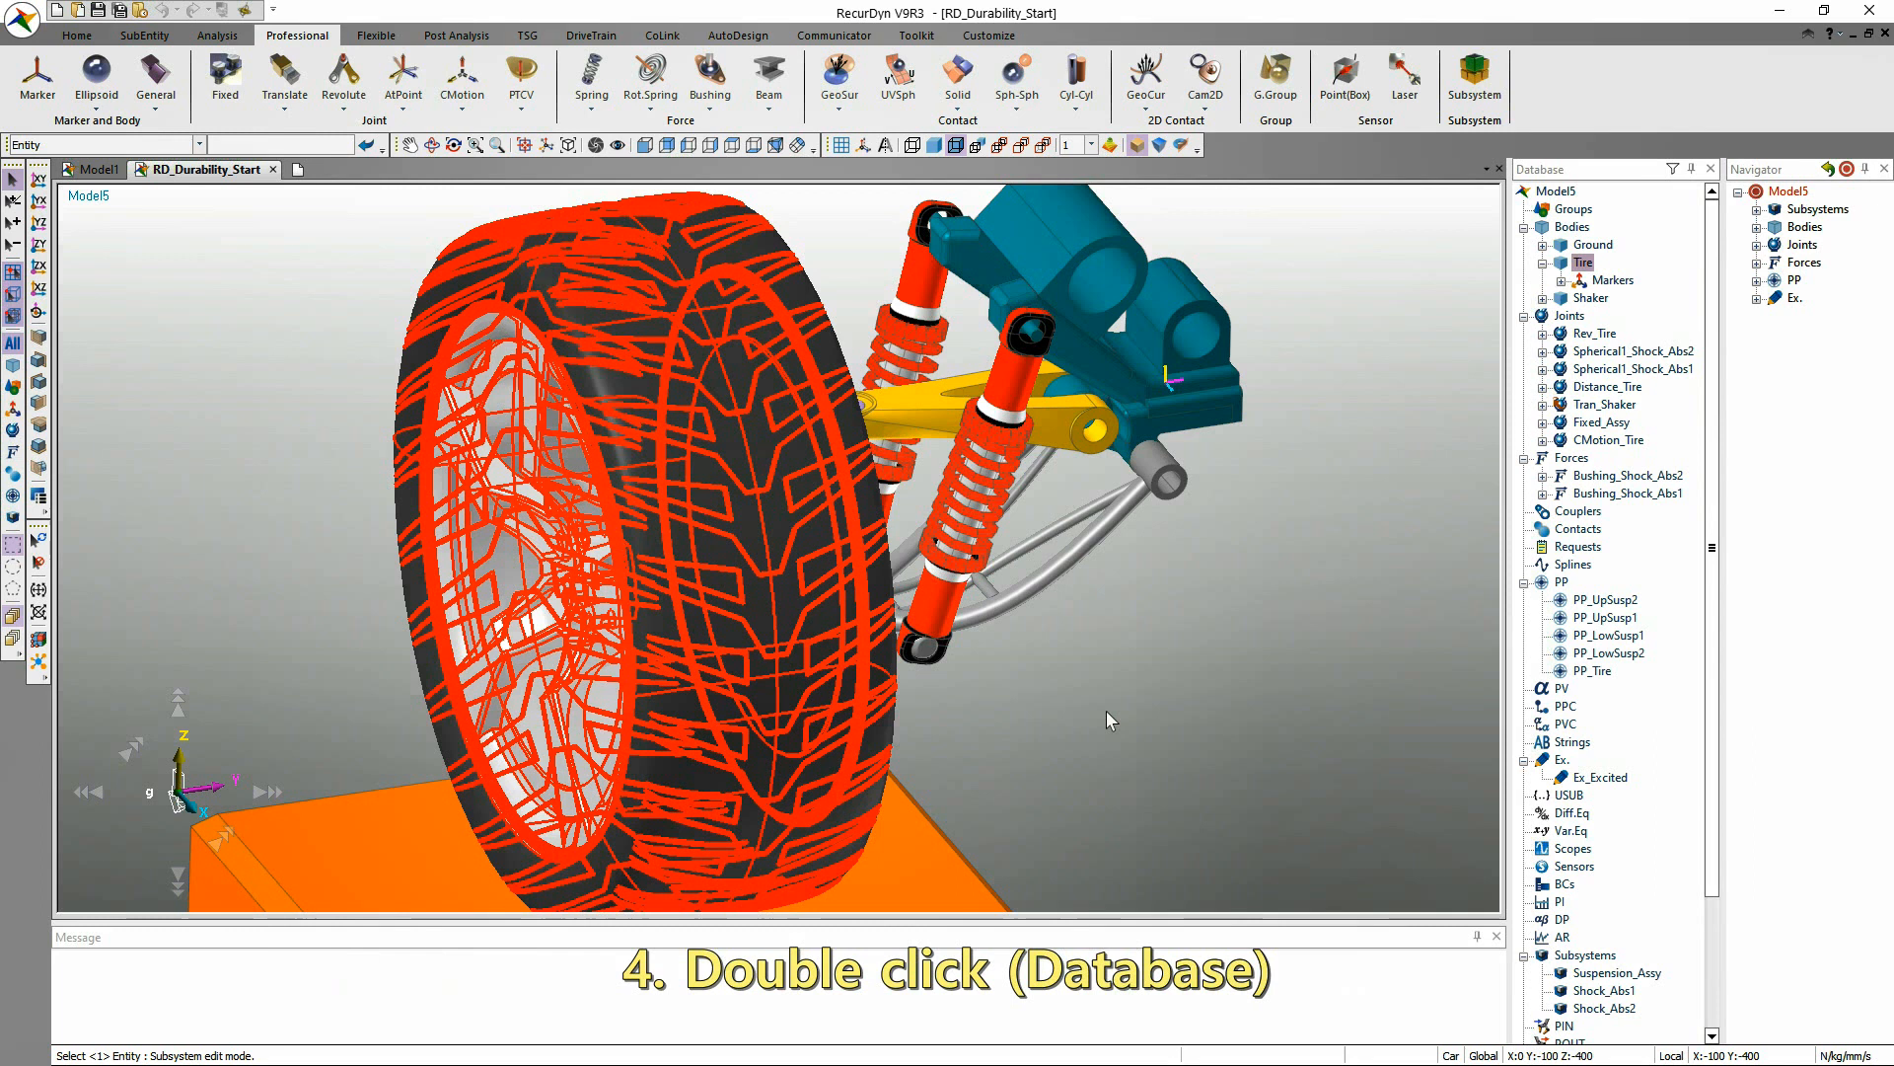
# Open the properties of the Spherical1_Shock_Abs2 joint from the Database tree twice, cancelling the dialog each time.
pyautogui.doubleClick(1605, 352)
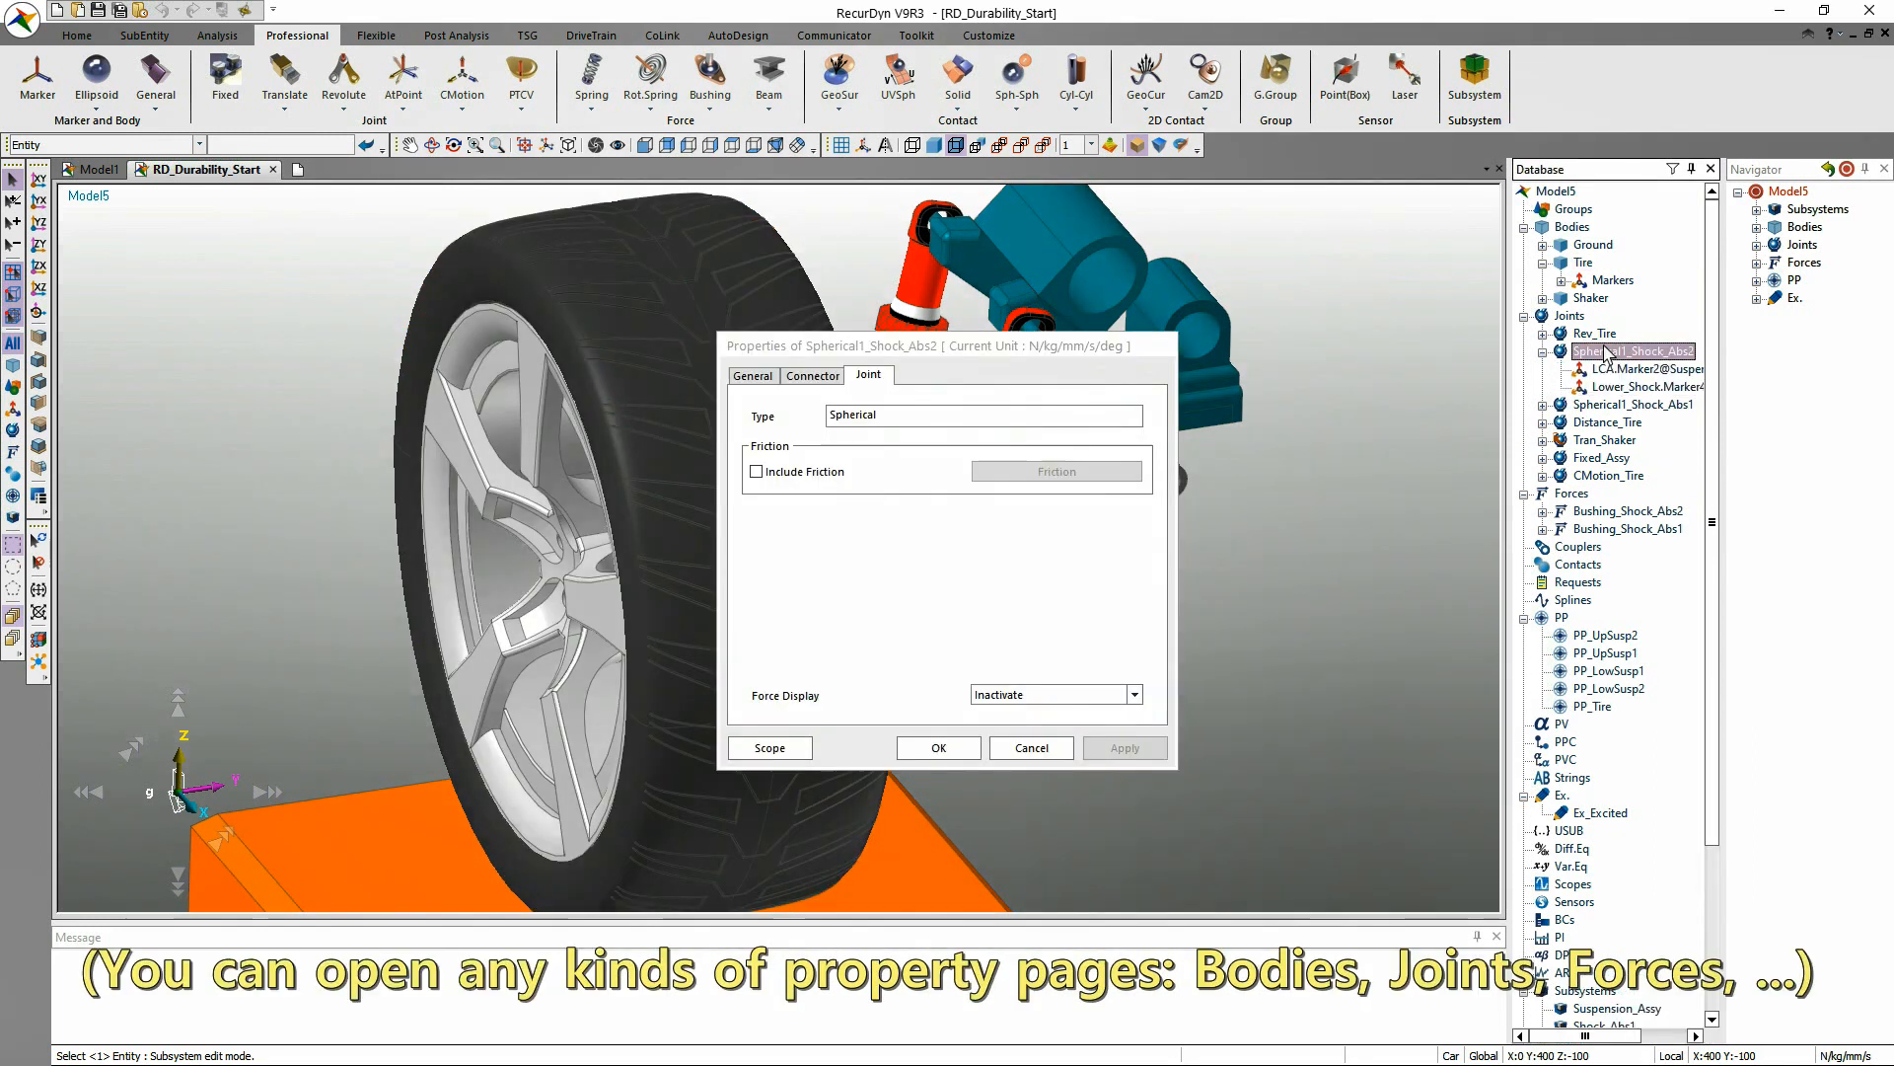
pyautogui.click(1031, 748)
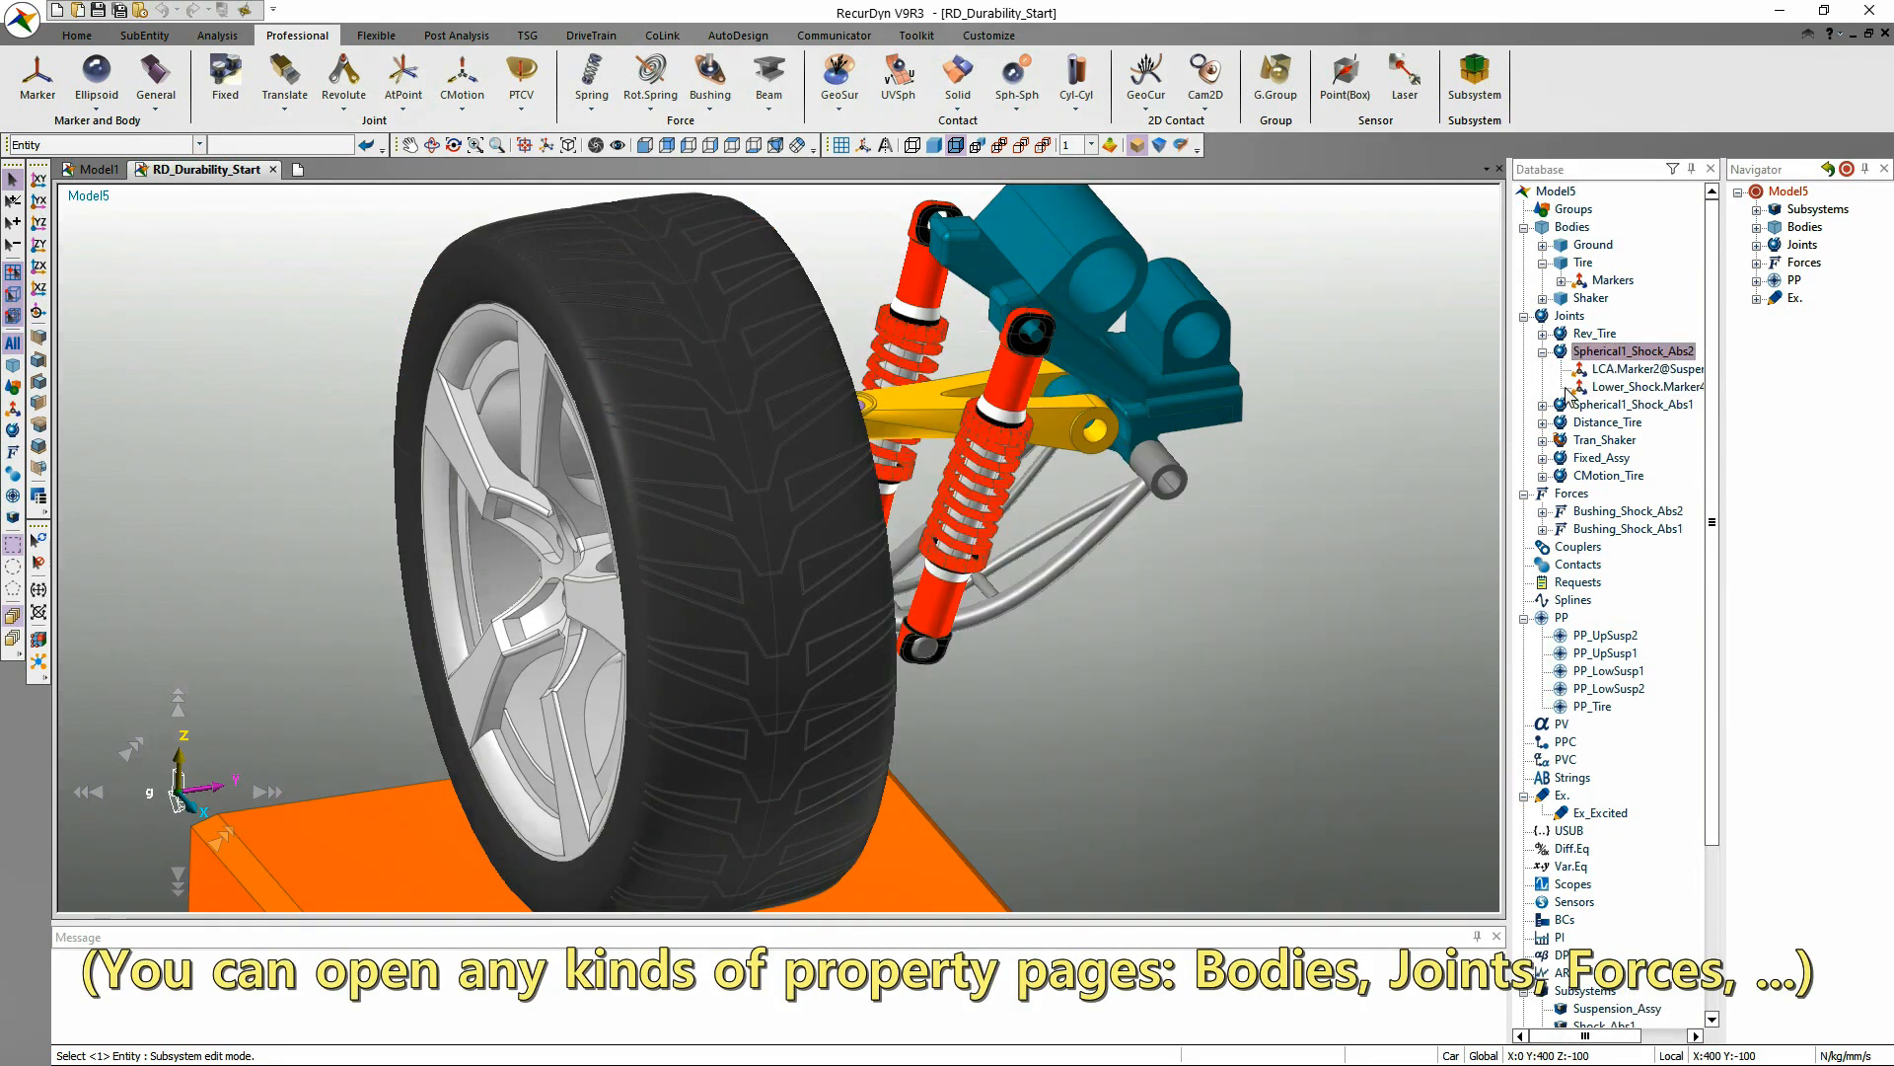
pyautogui.rightClick(1598, 355)
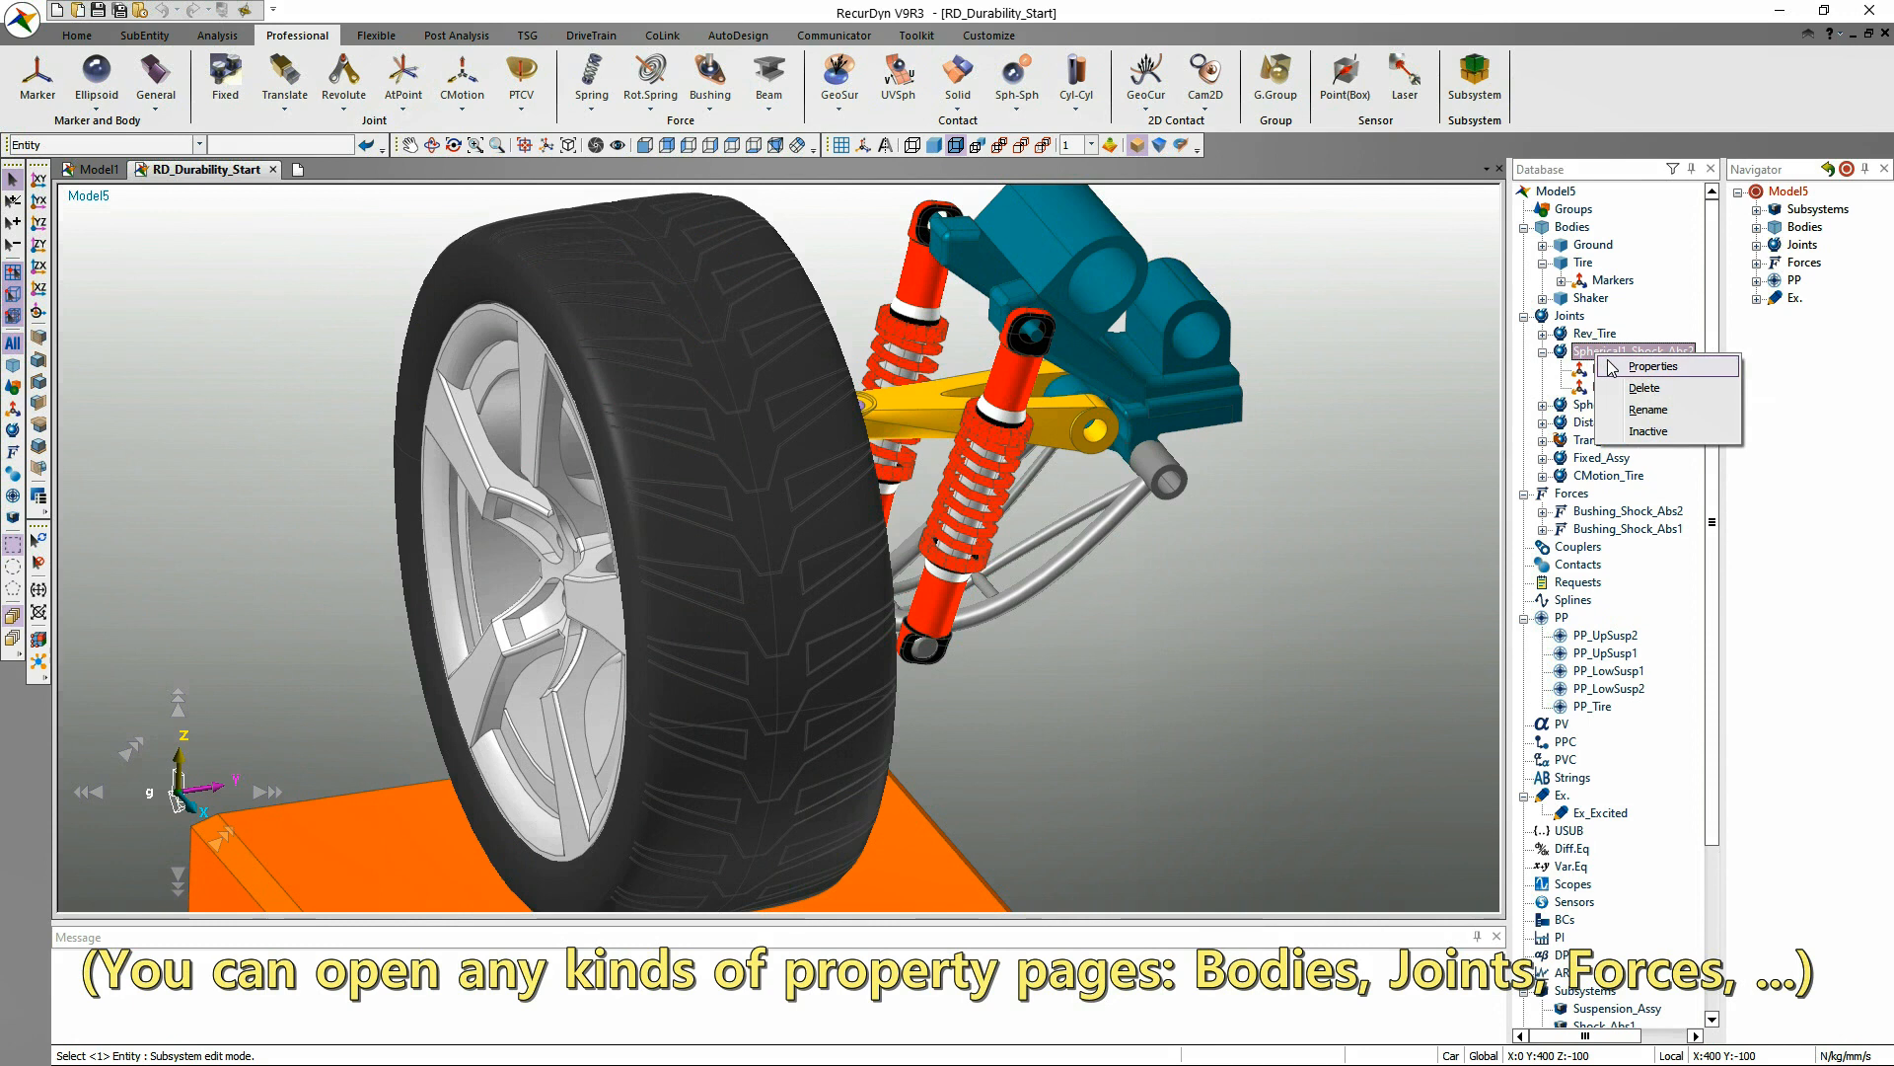
pyautogui.click(1652, 366)
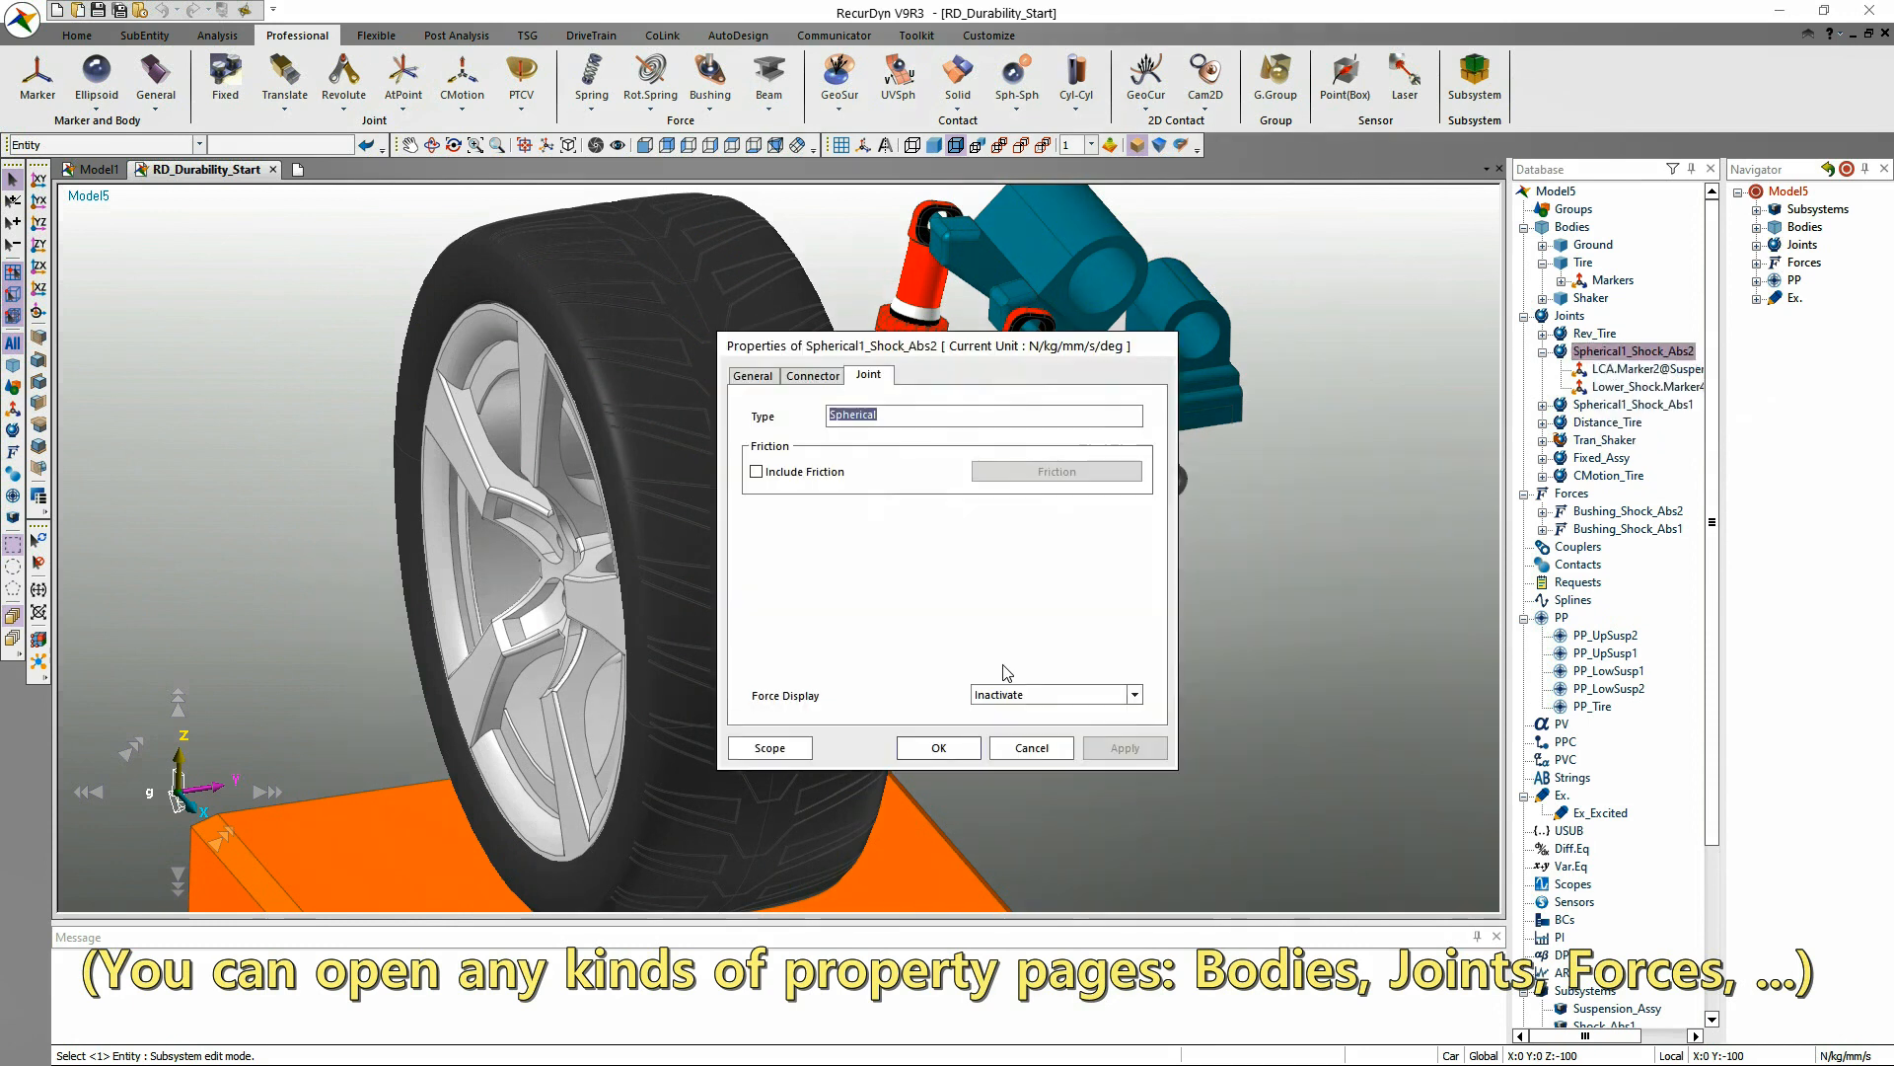
pyautogui.click(1027, 752)
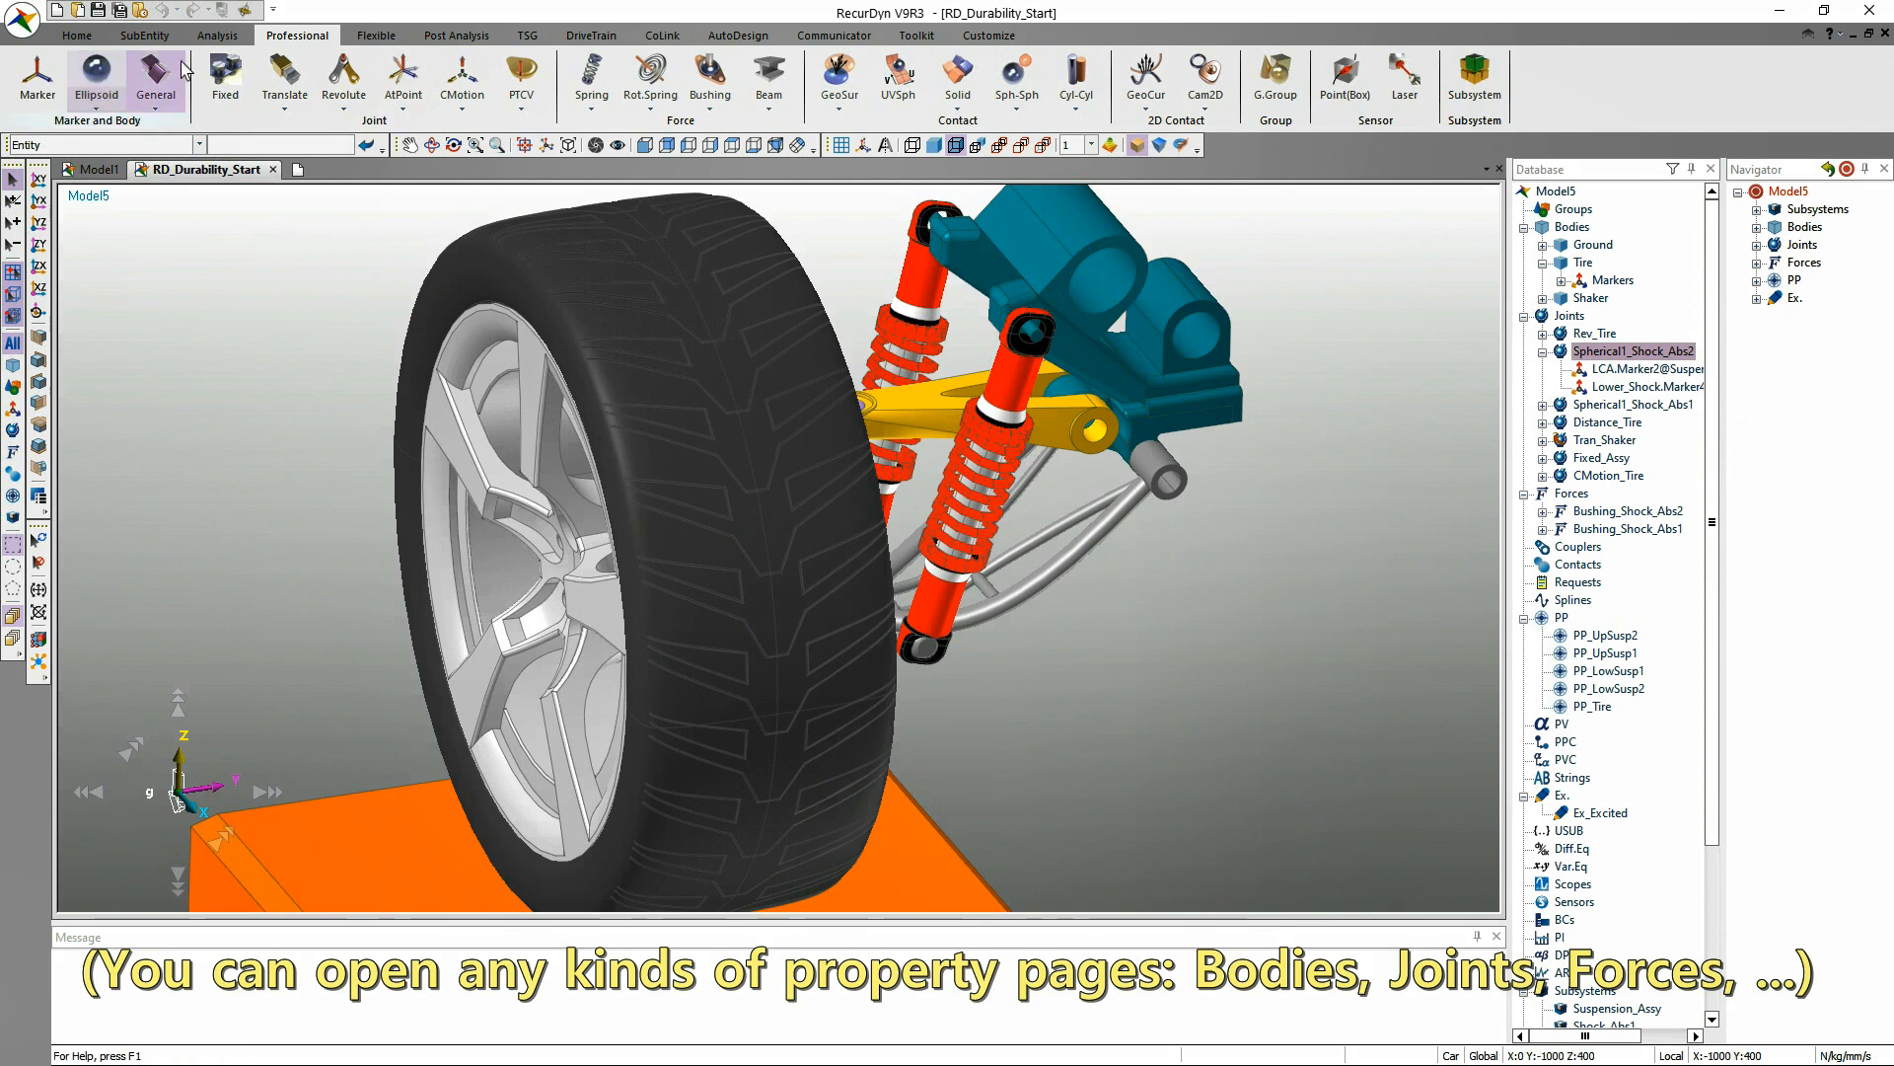
# Open the Relation Map, display the Tire body in it, open its properties from there and accept the dialog.
pyautogui.click(69, 39)
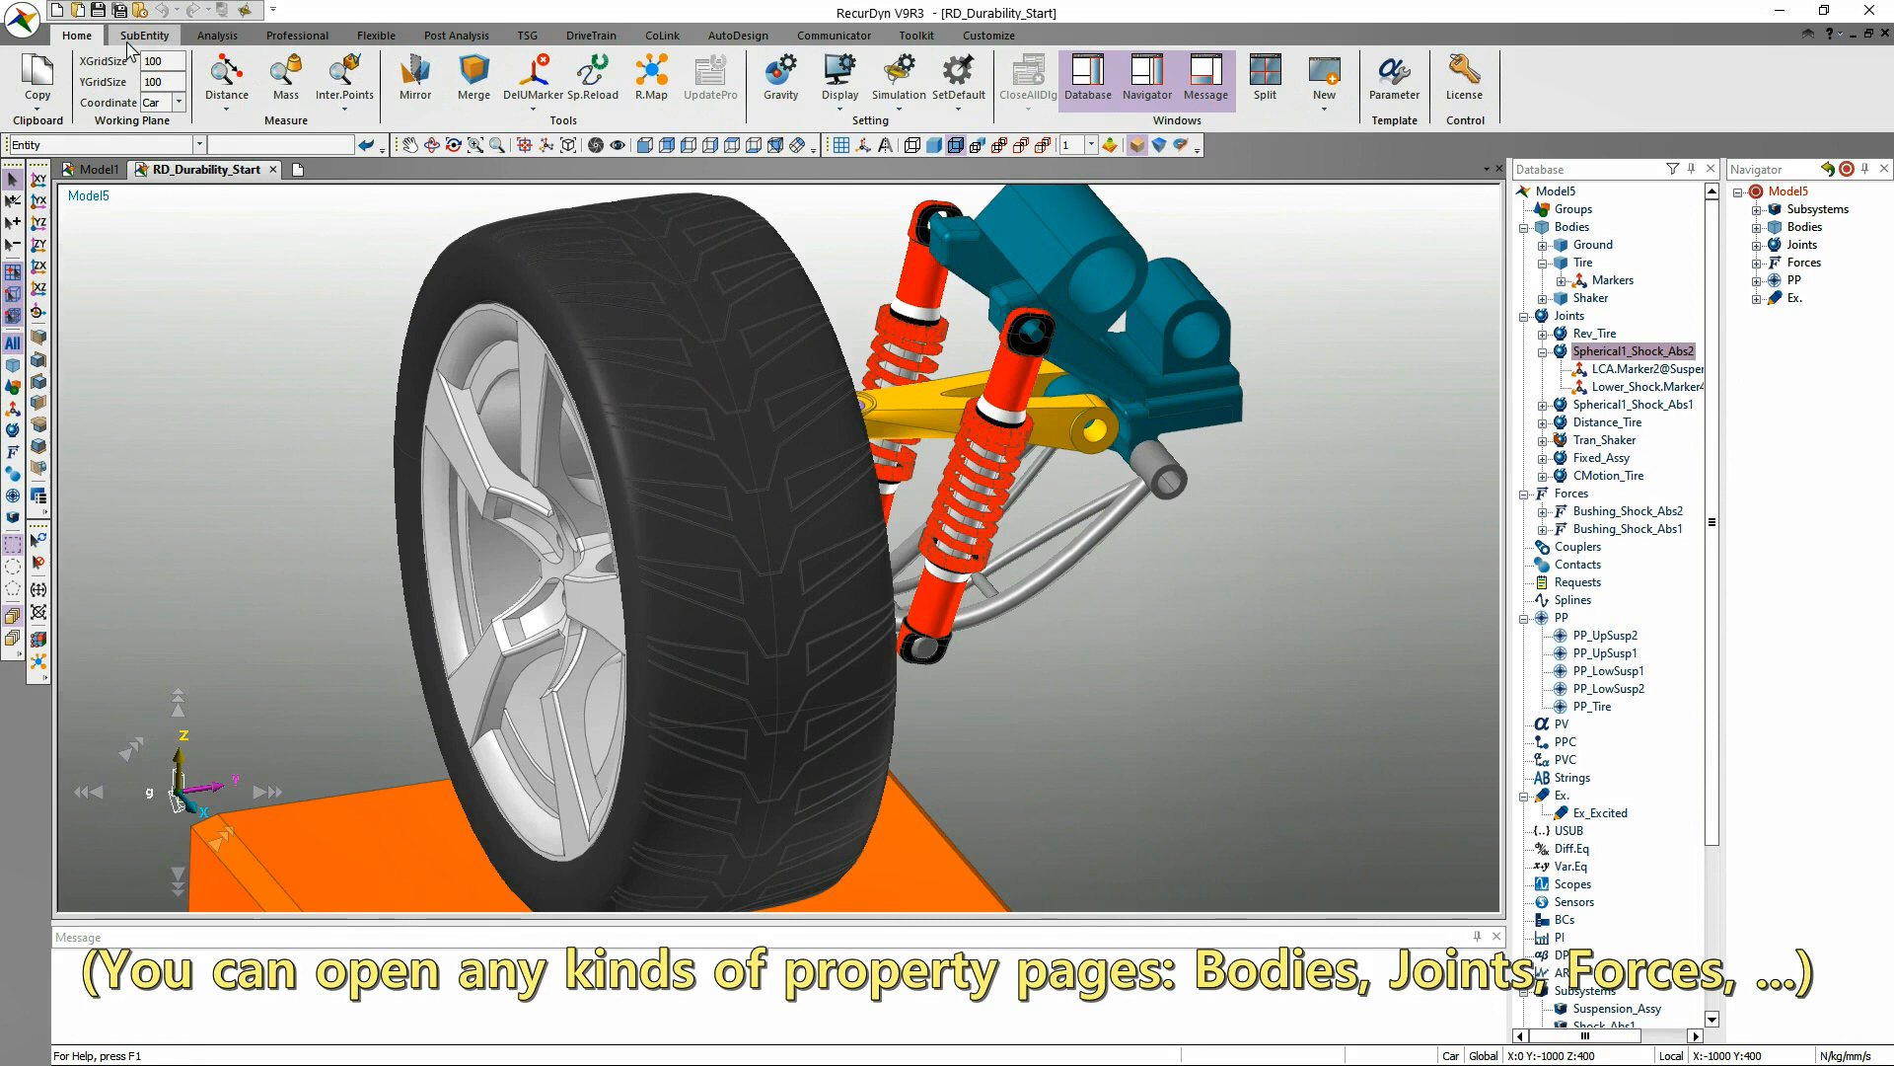
pyautogui.click(651, 79)
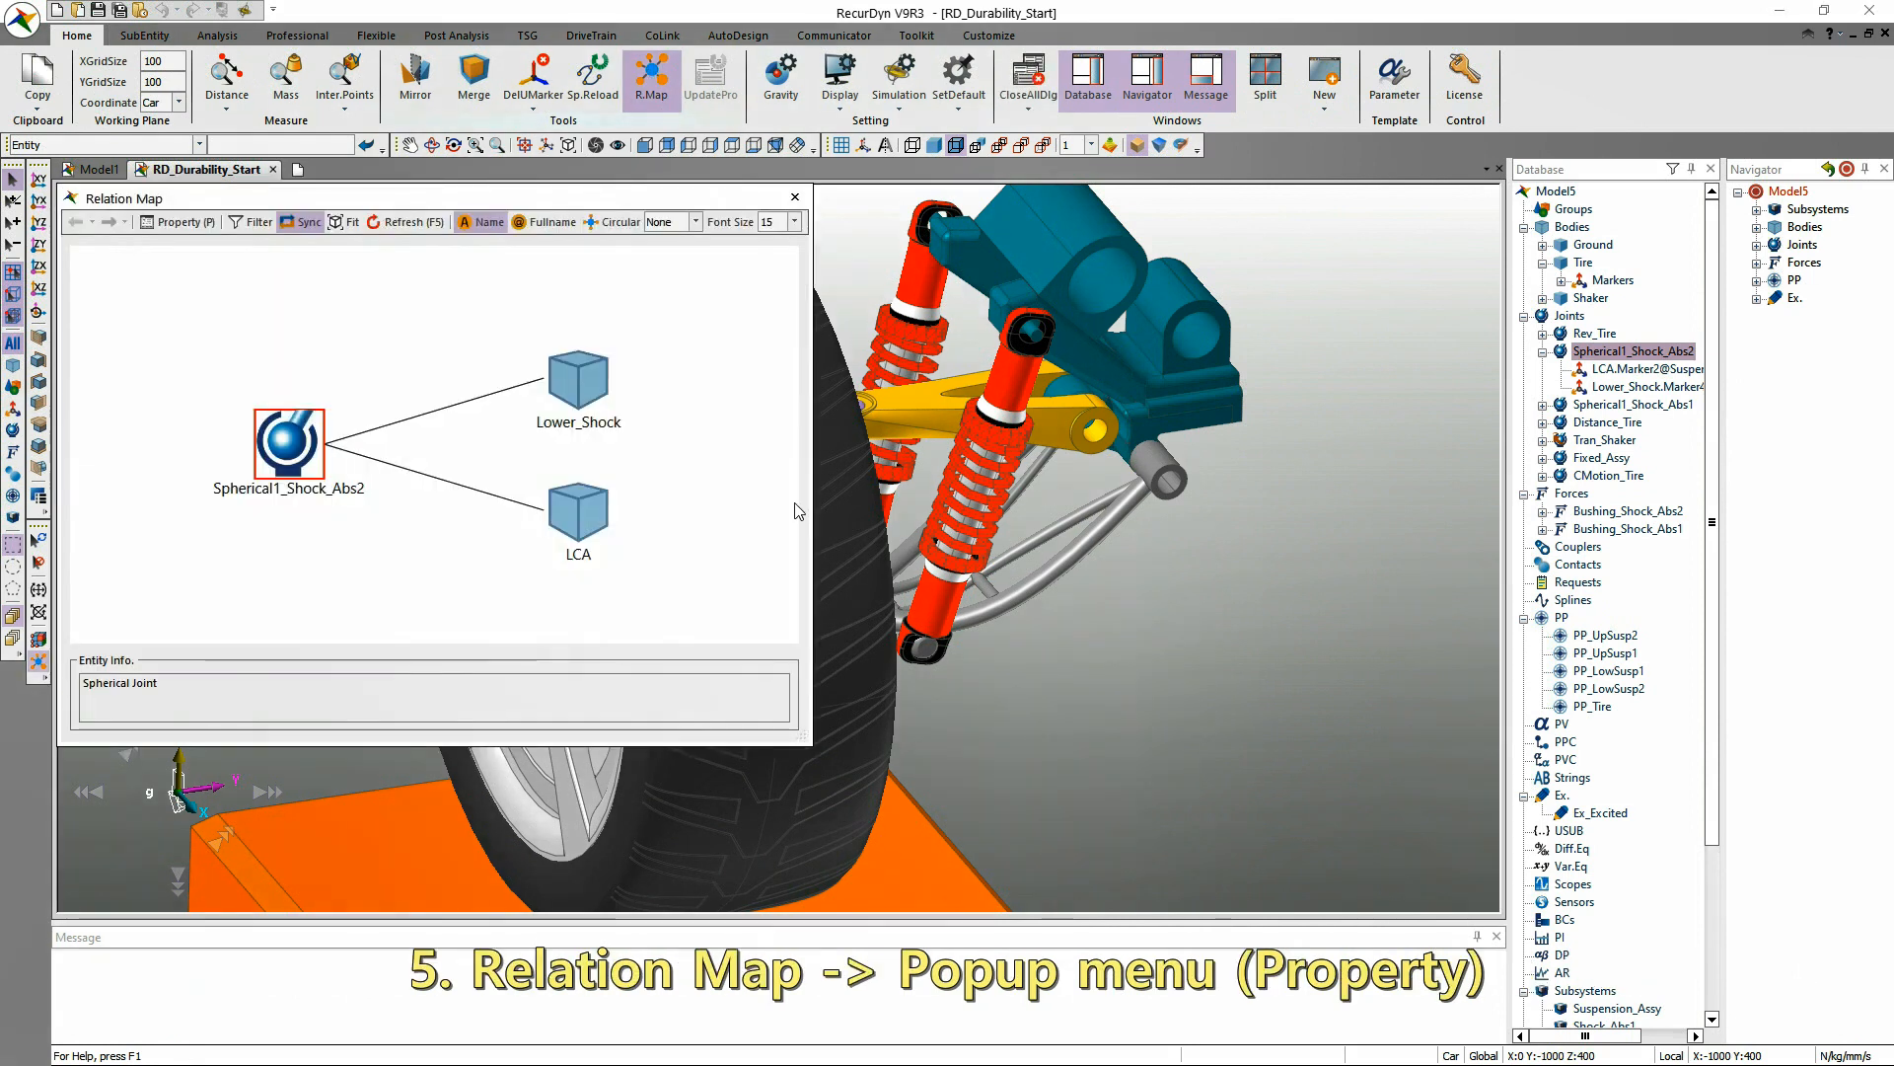
pyautogui.click(803, 771)
pyautogui.rightClick(221, 443)
pyautogui.click(242, 449)
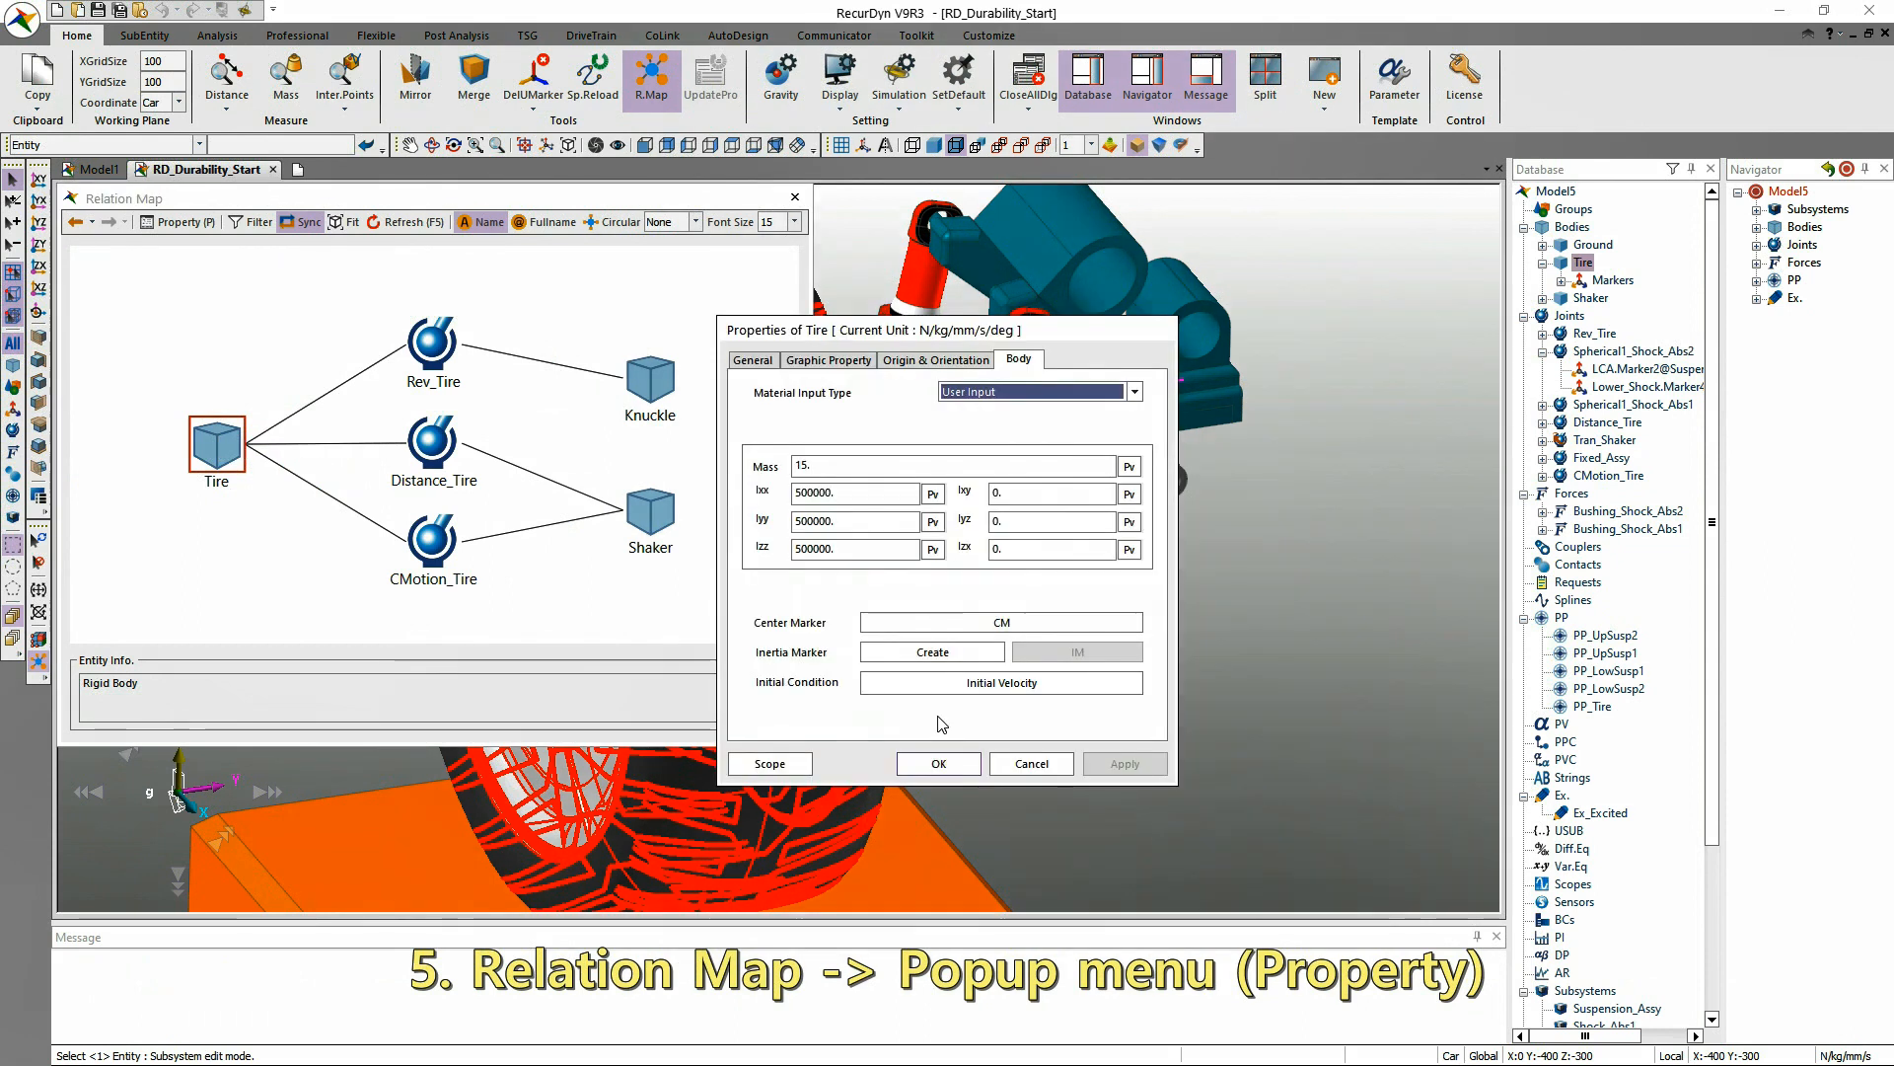
pyautogui.click(938, 763)
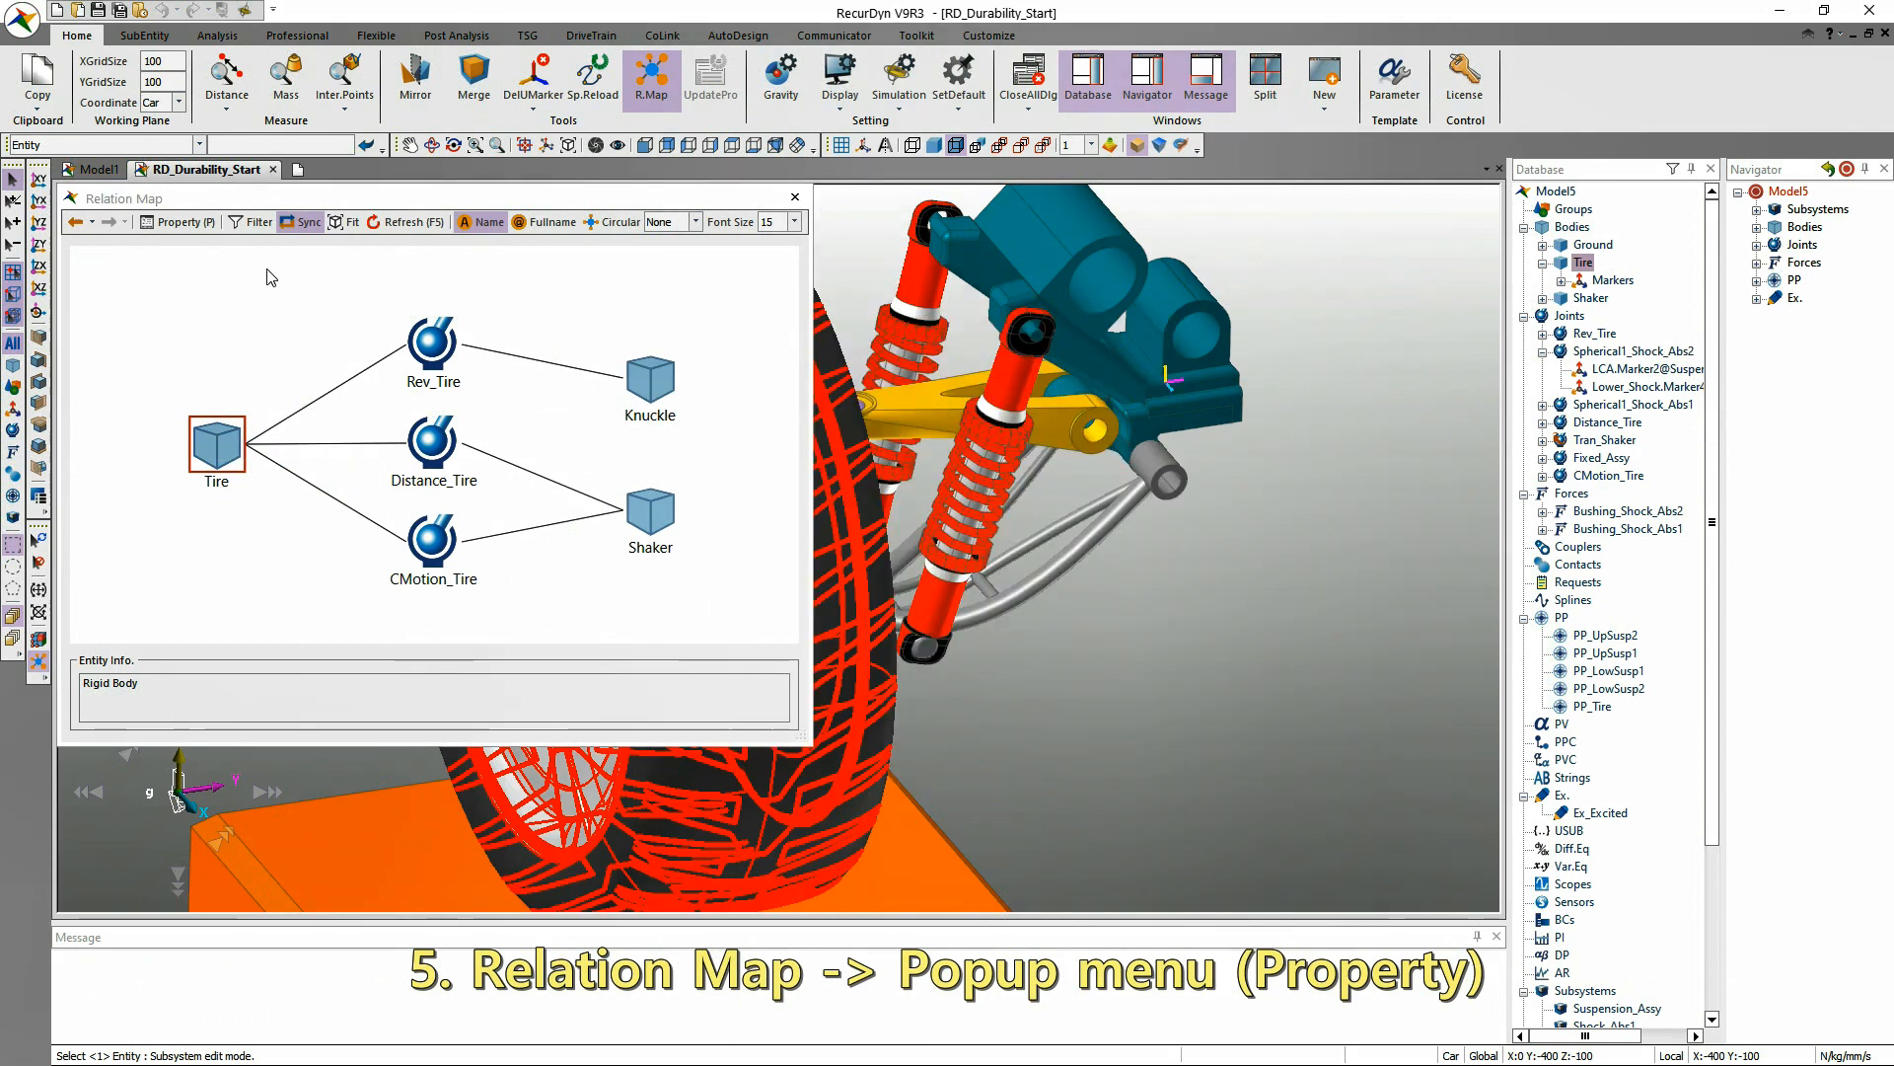
# Reopen the Tire body's properties with the Relation Map's Property command, cancel the dialog and close the map.
pyautogui.click(180, 222)
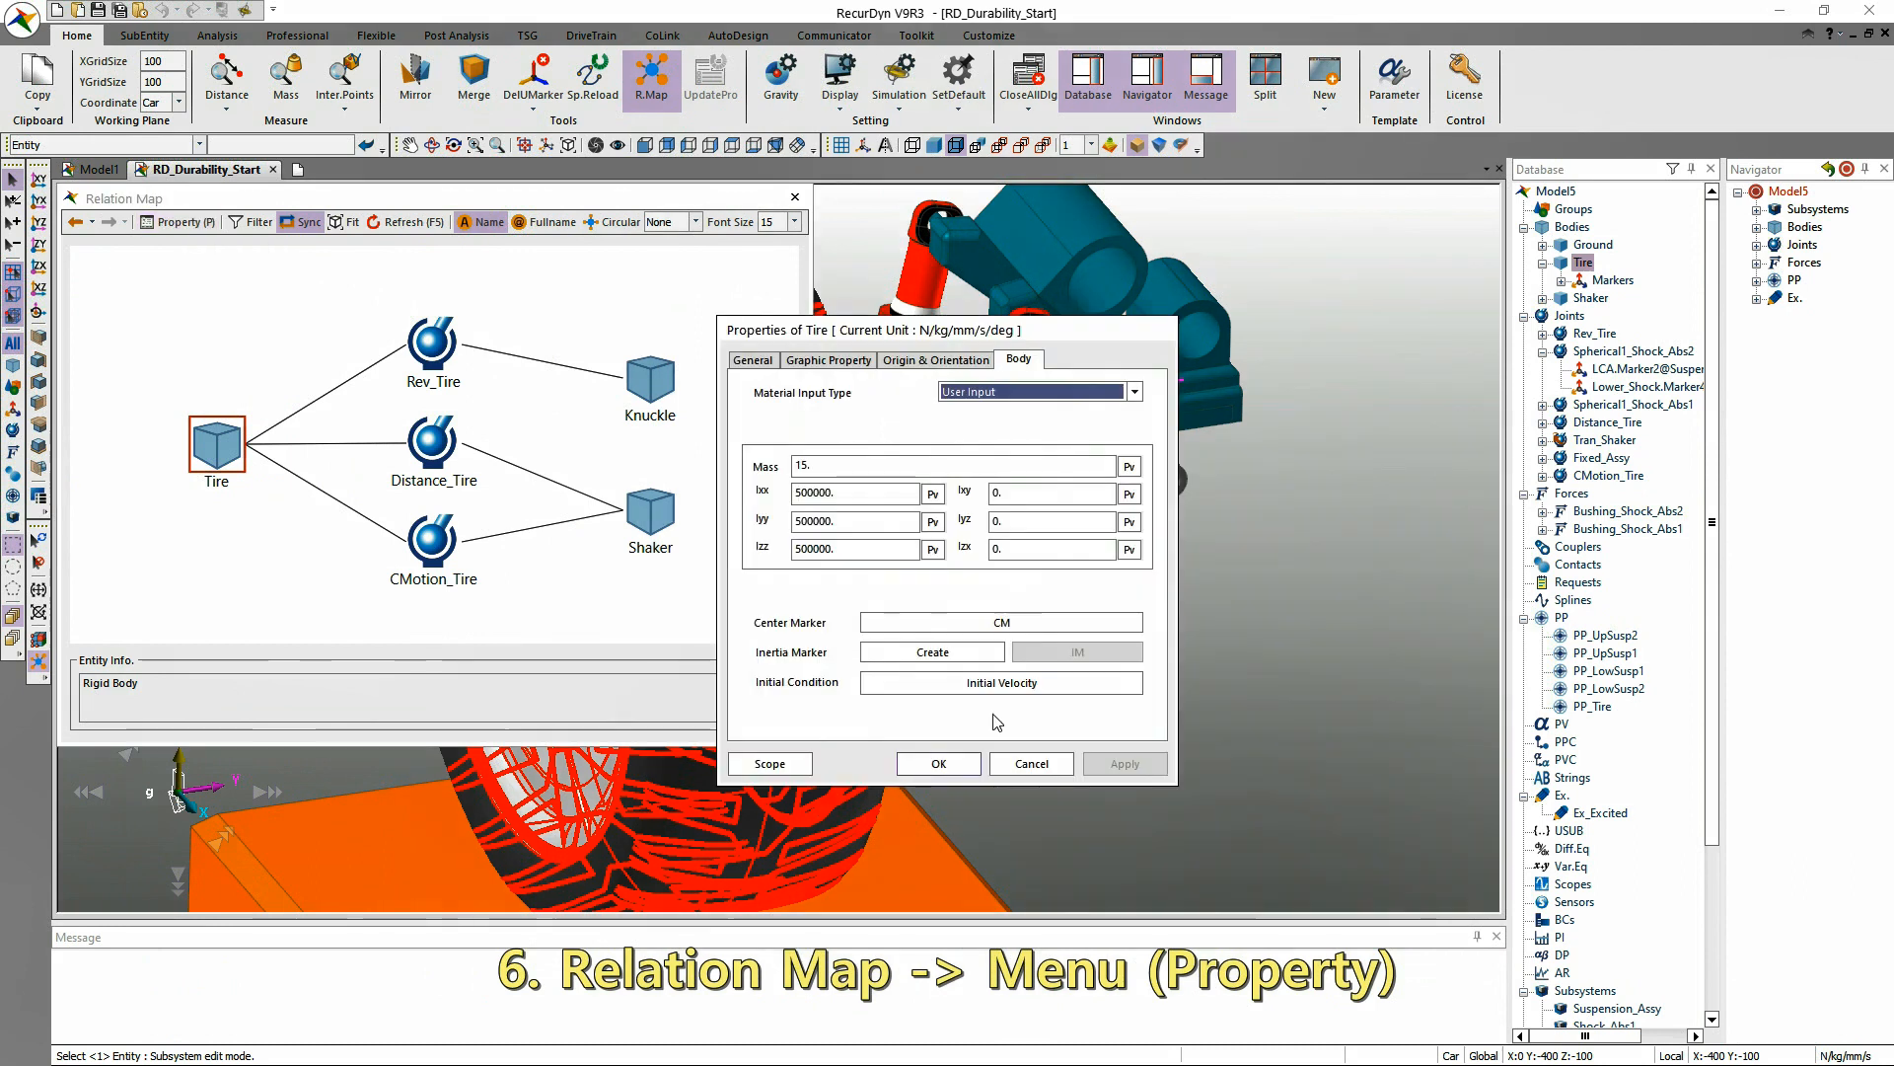
pyautogui.click(1012, 764)
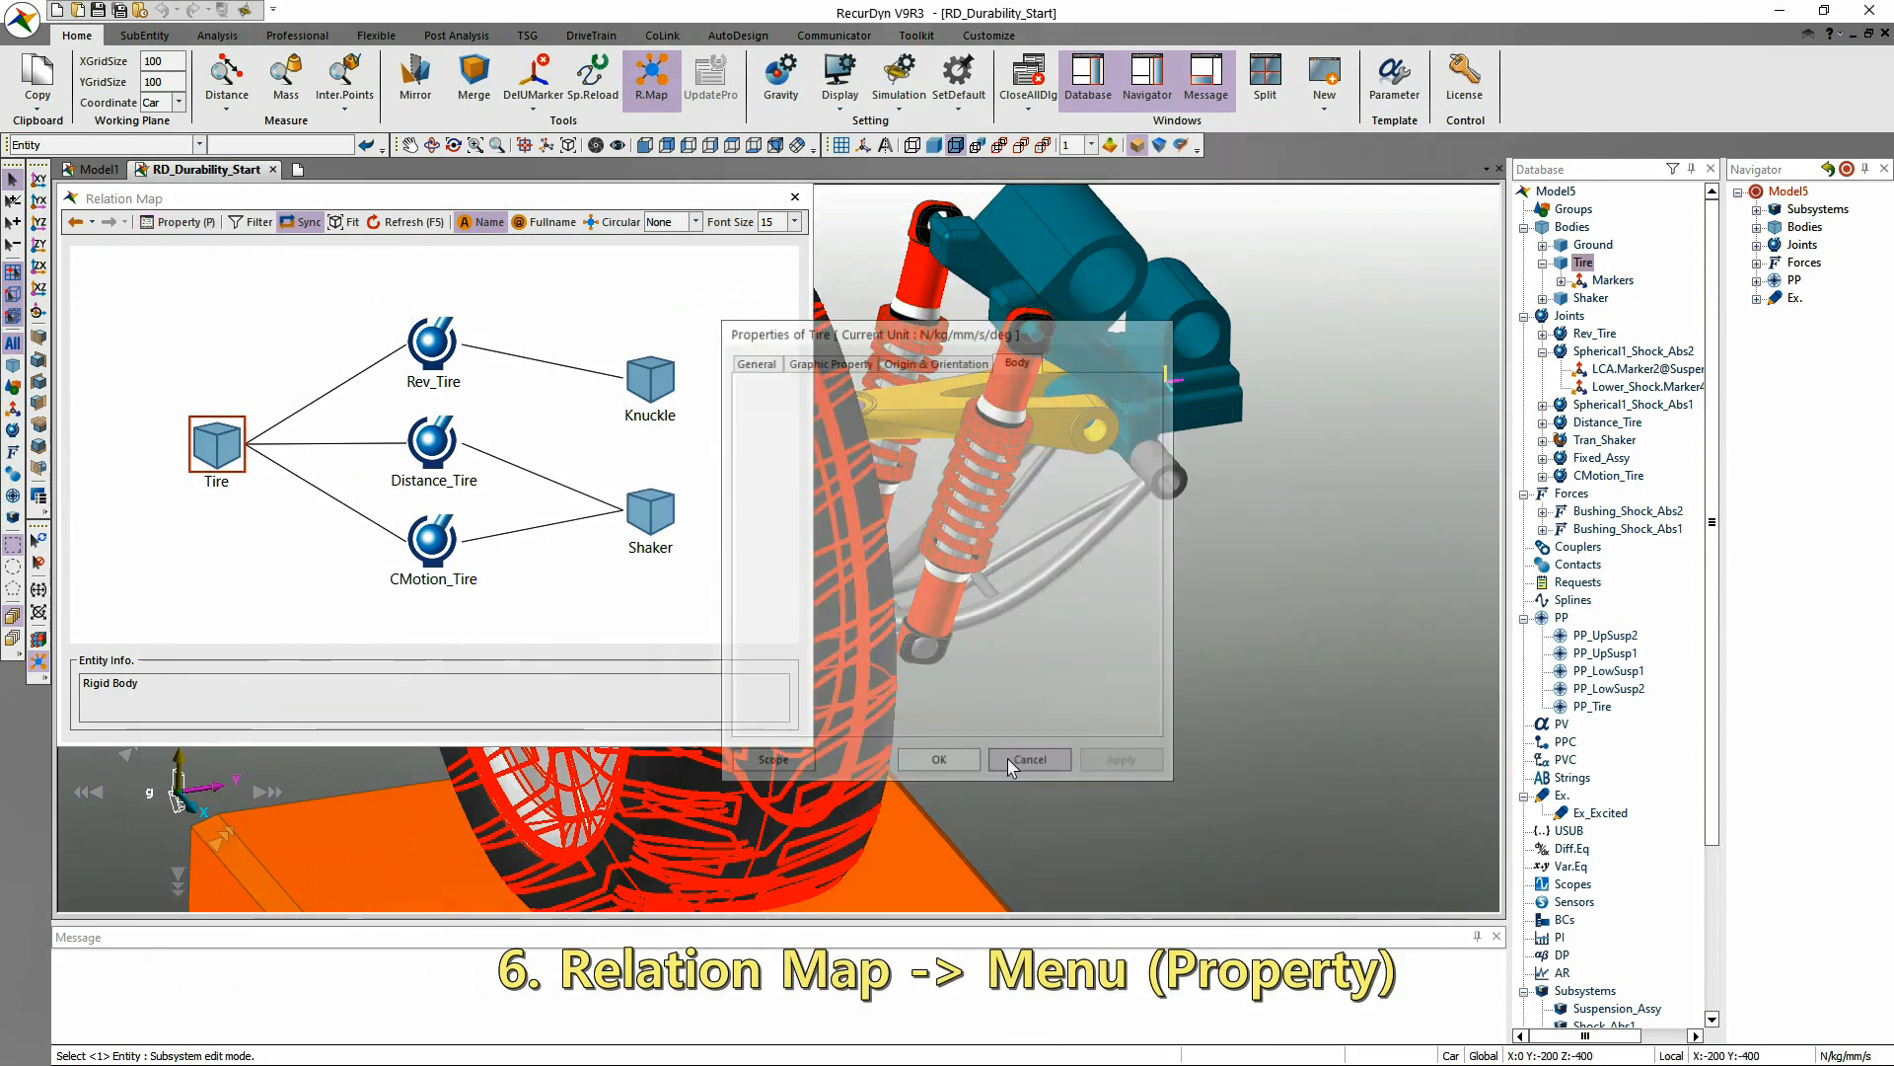
pyautogui.click(795, 196)
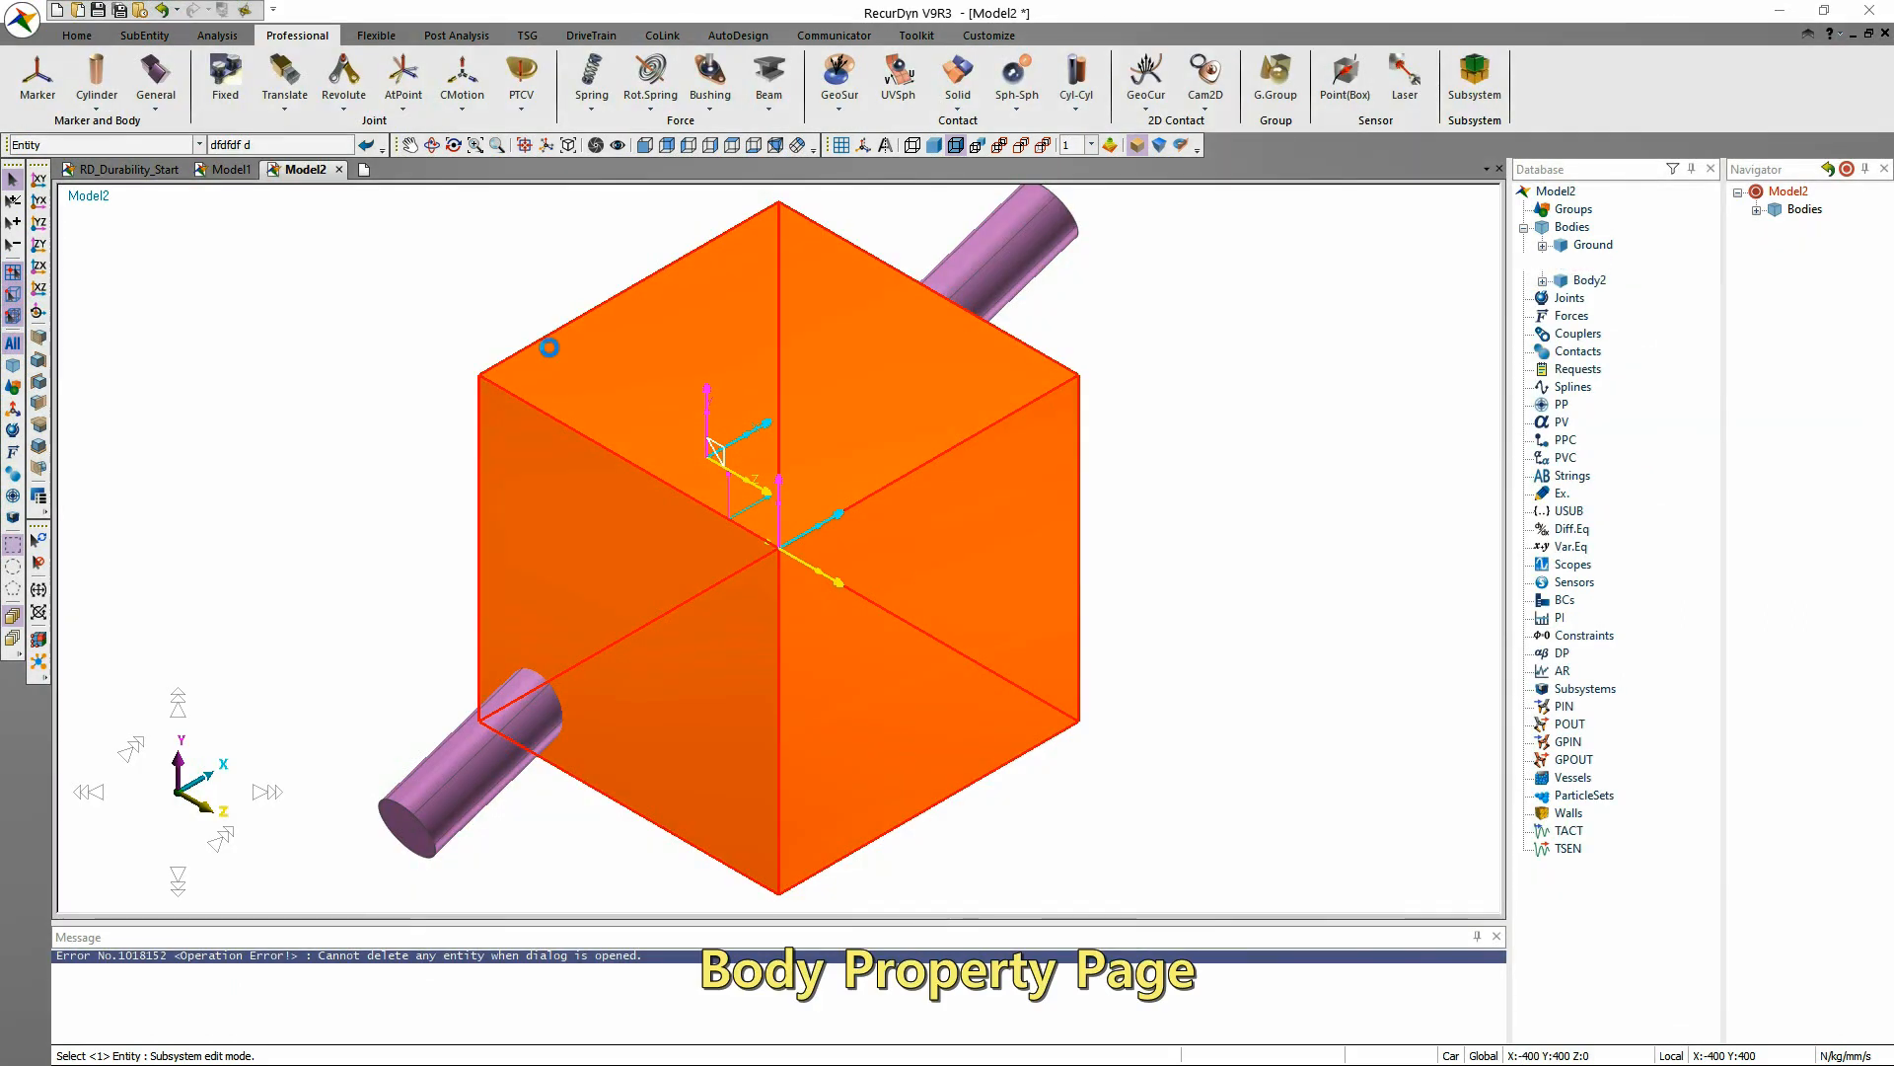
# Open the properties of the orange box body in Model2, rename it Body5 and apply.
pyautogui.doubleClick(549, 347)
pyautogui.click(754, 359)
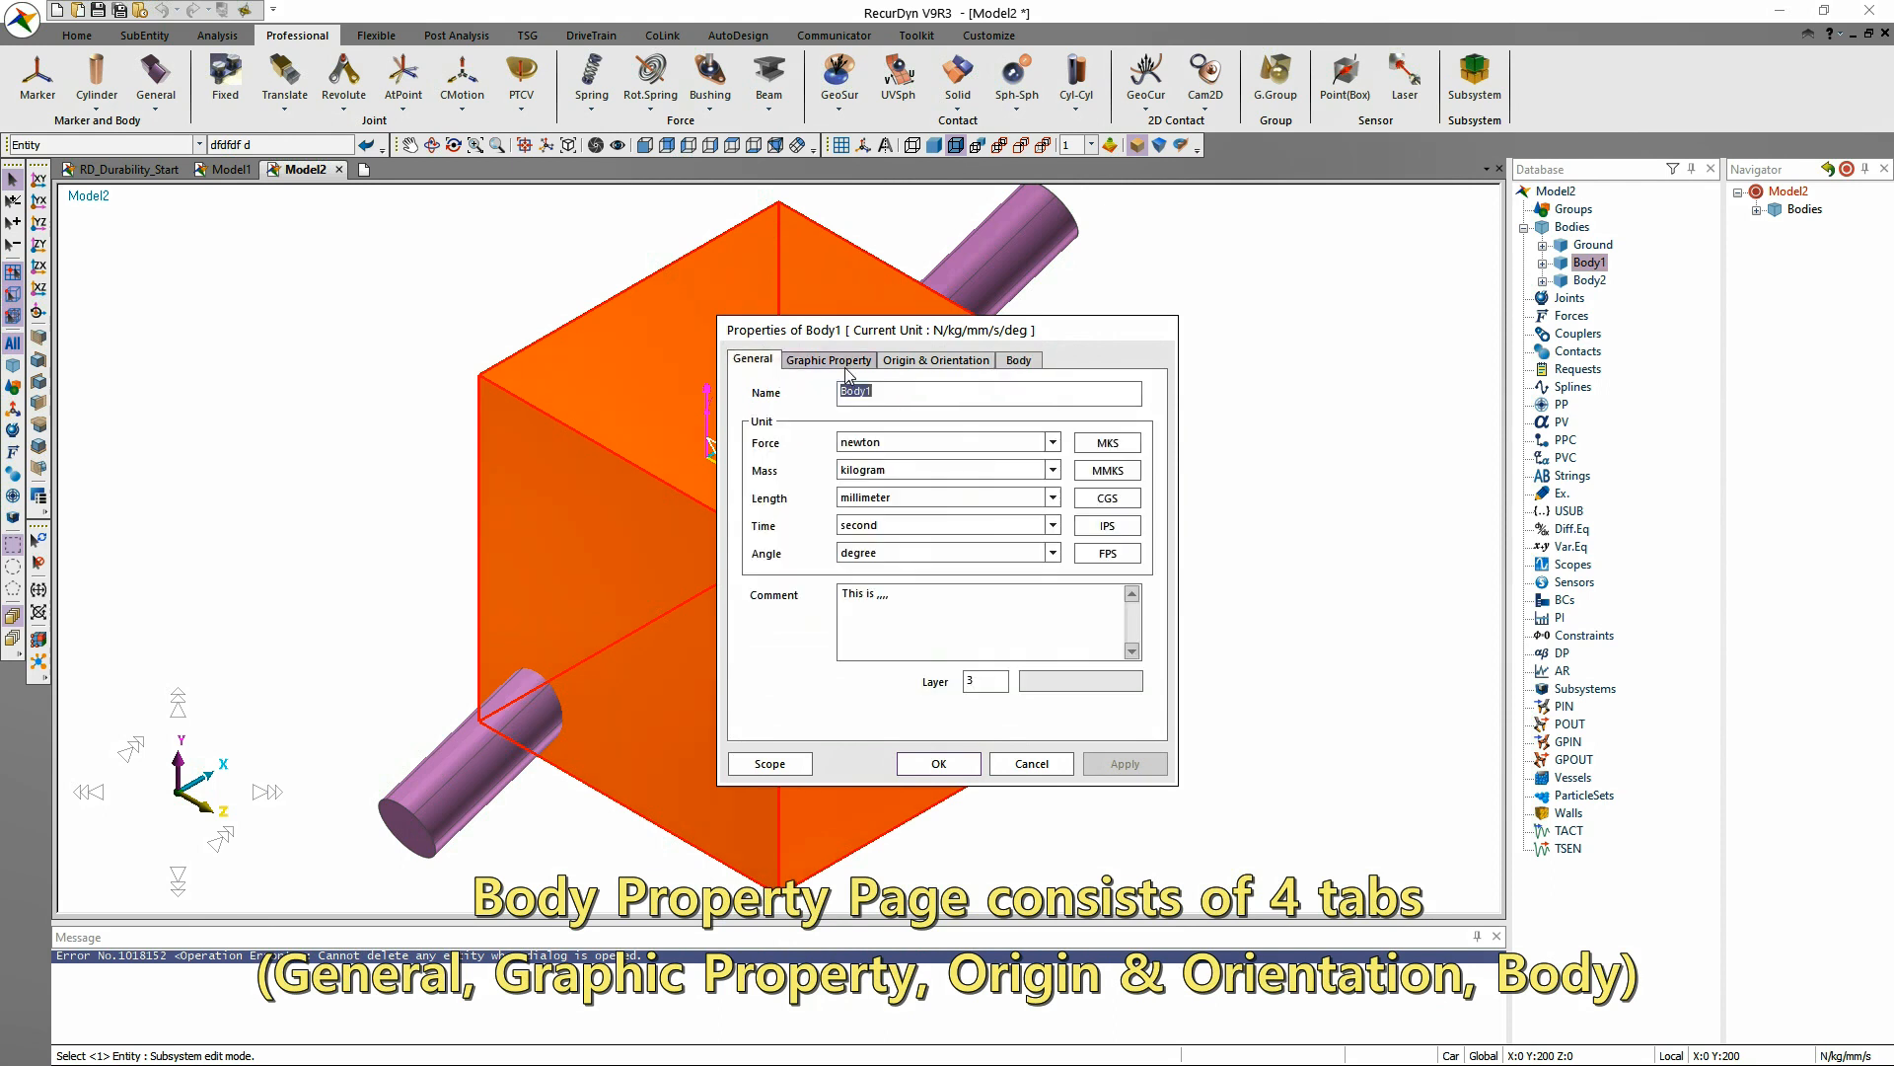
pyautogui.click(933, 395)
pyautogui.press('BackSpace')
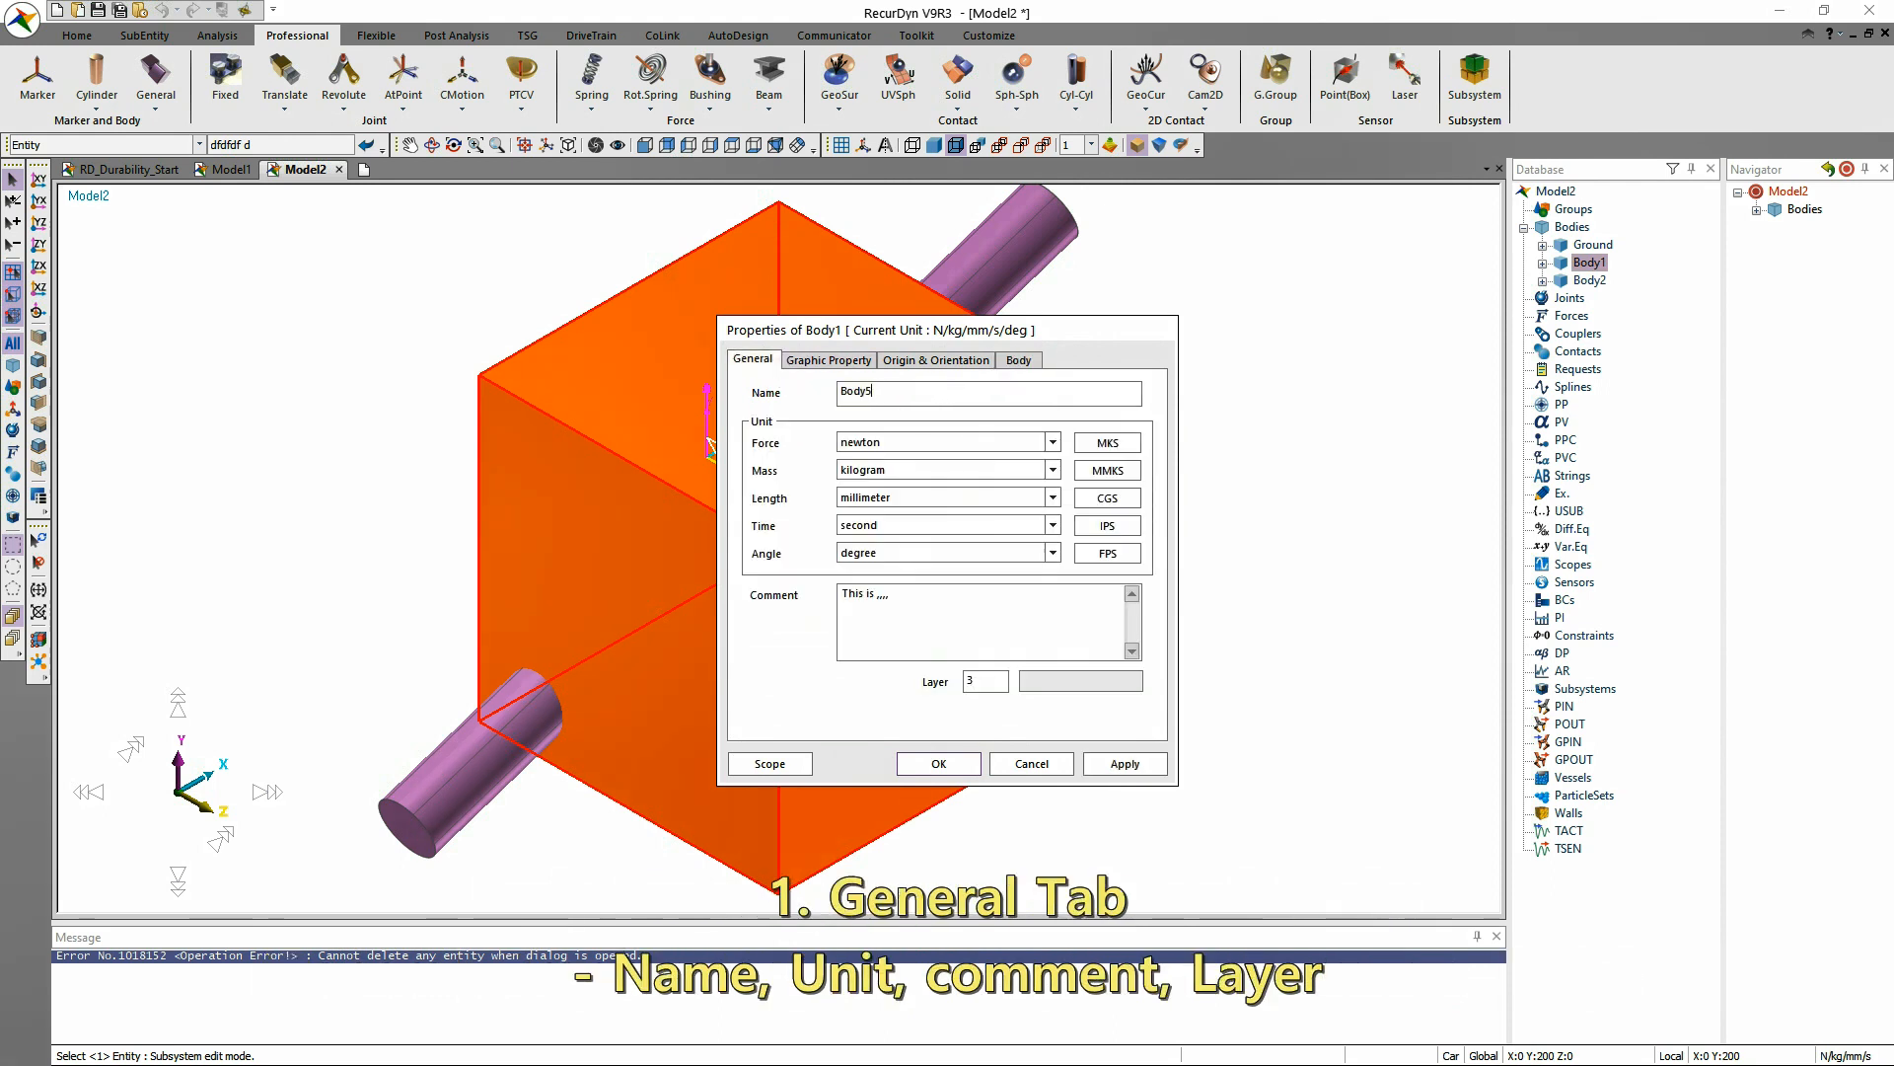
pyautogui.click(1135, 766)
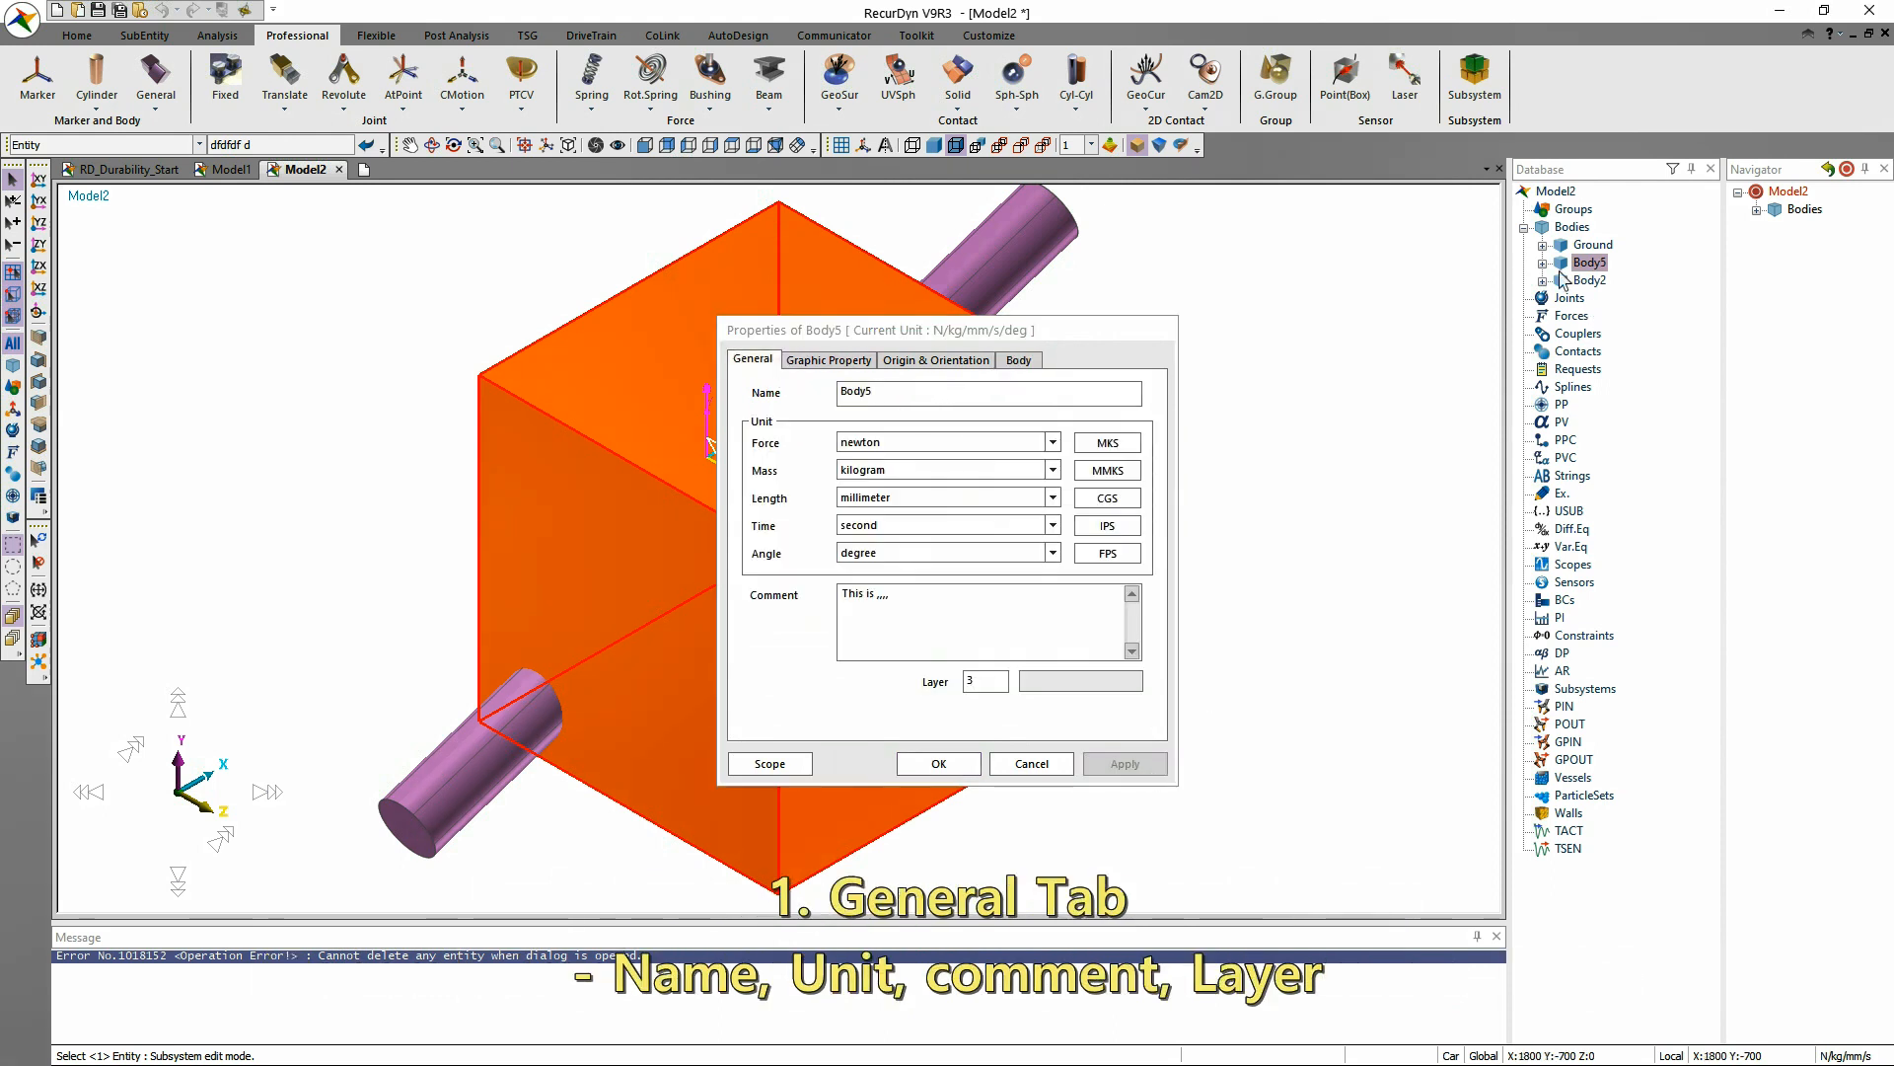
# Set the body's comment to "This is just comment" and its layer to 1, consulting the Layer Settings list.
pyautogui.doubleClick(937, 602)
pyautogui.write('j')
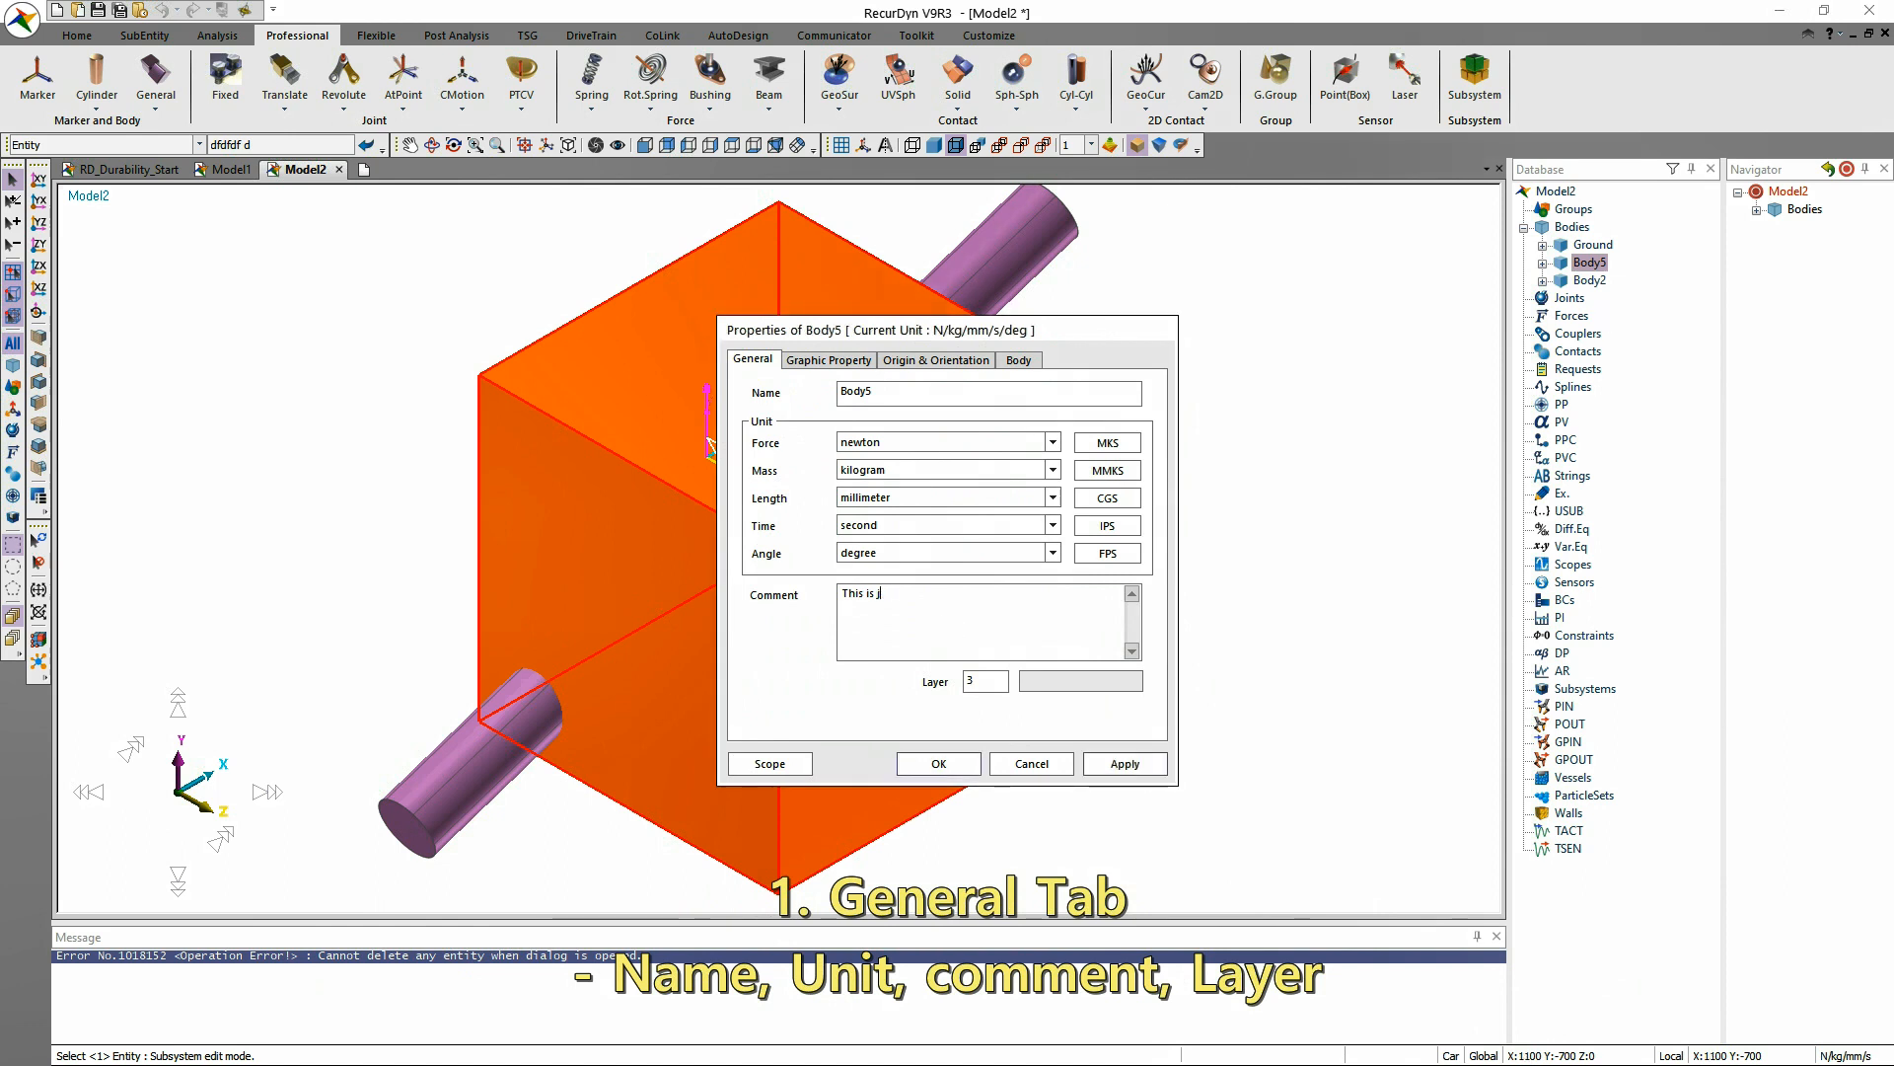
pyautogui.write('ust comment')
pyautogui.press('Tab')
pyautogui.write('1')
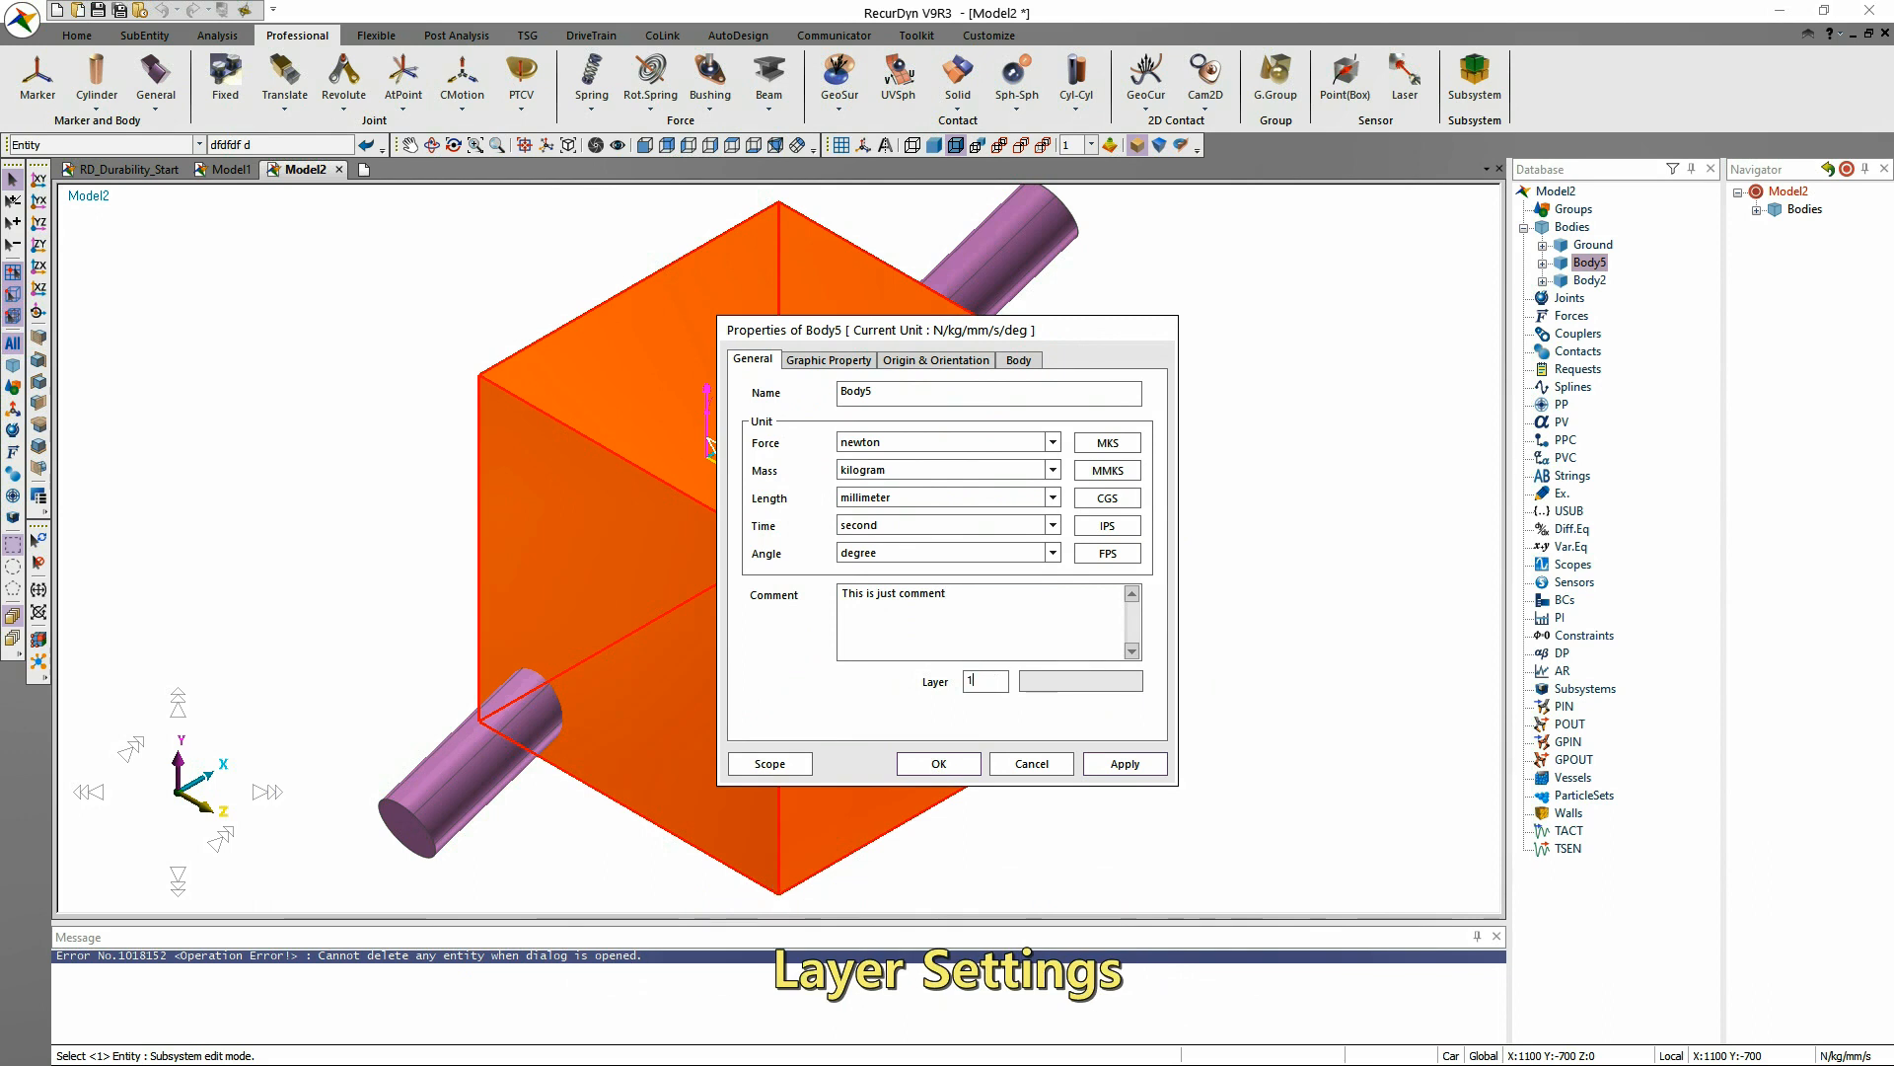
pyautogui.click(1110, 147)
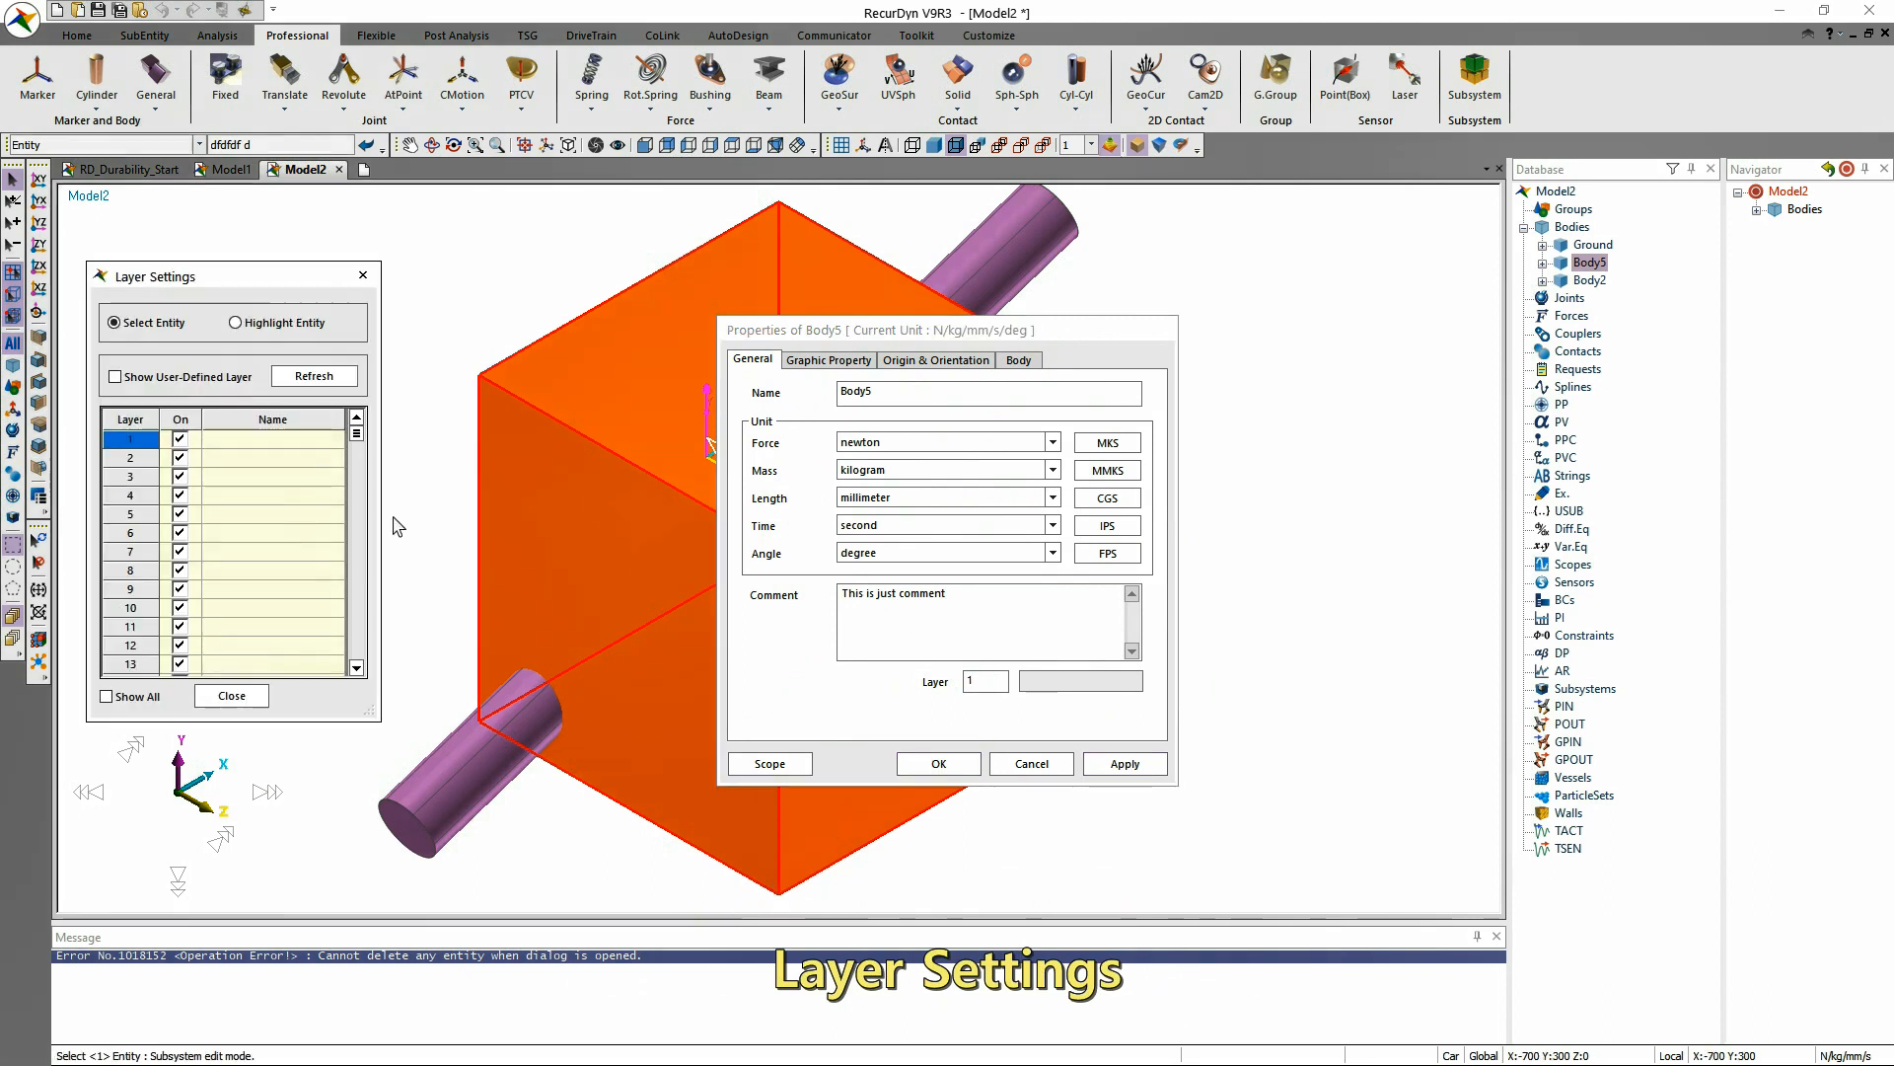
pyautogui.click(248, 700)
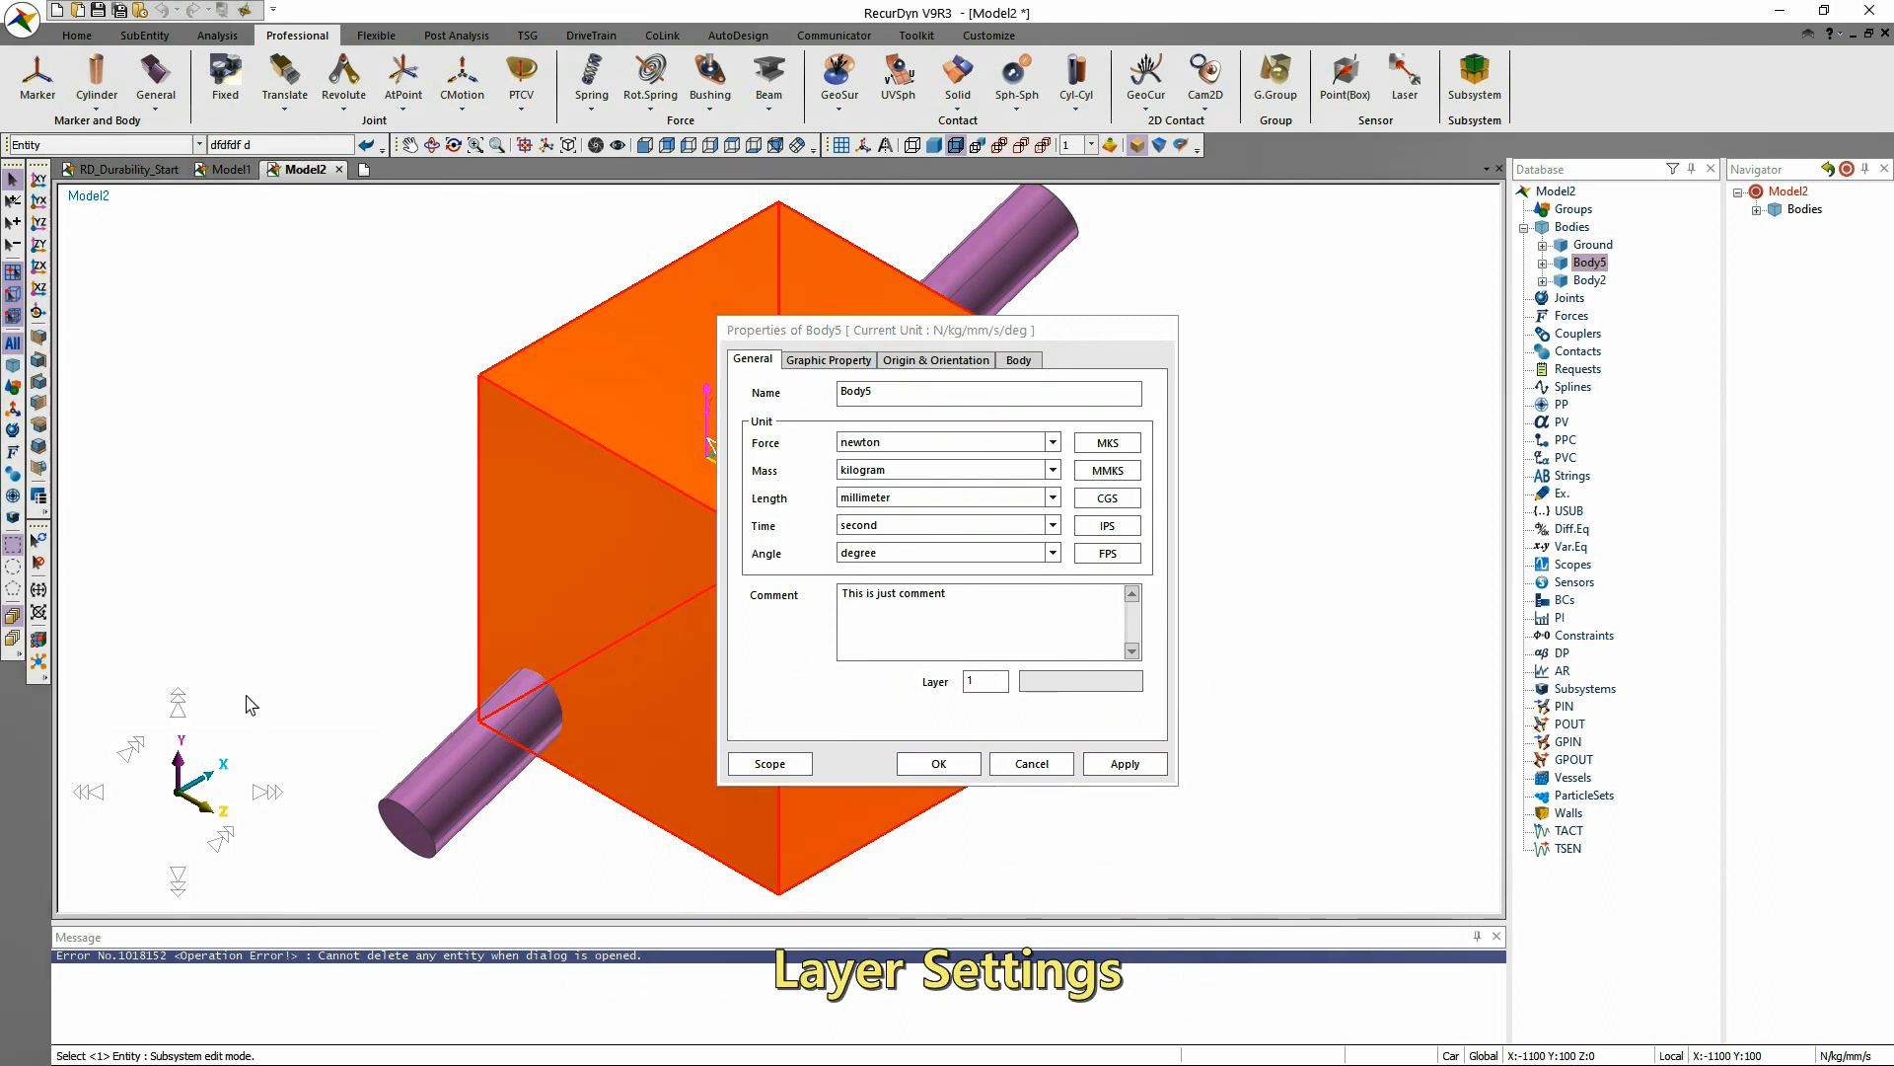
# Change the box body's colour to blue in its graphic properties and apply it.
pyautogui.click(834, 362)
pyautogui.click(1029, 394)
pyautogui.click(1081, 482)
pyautogui.click(1126, 765)
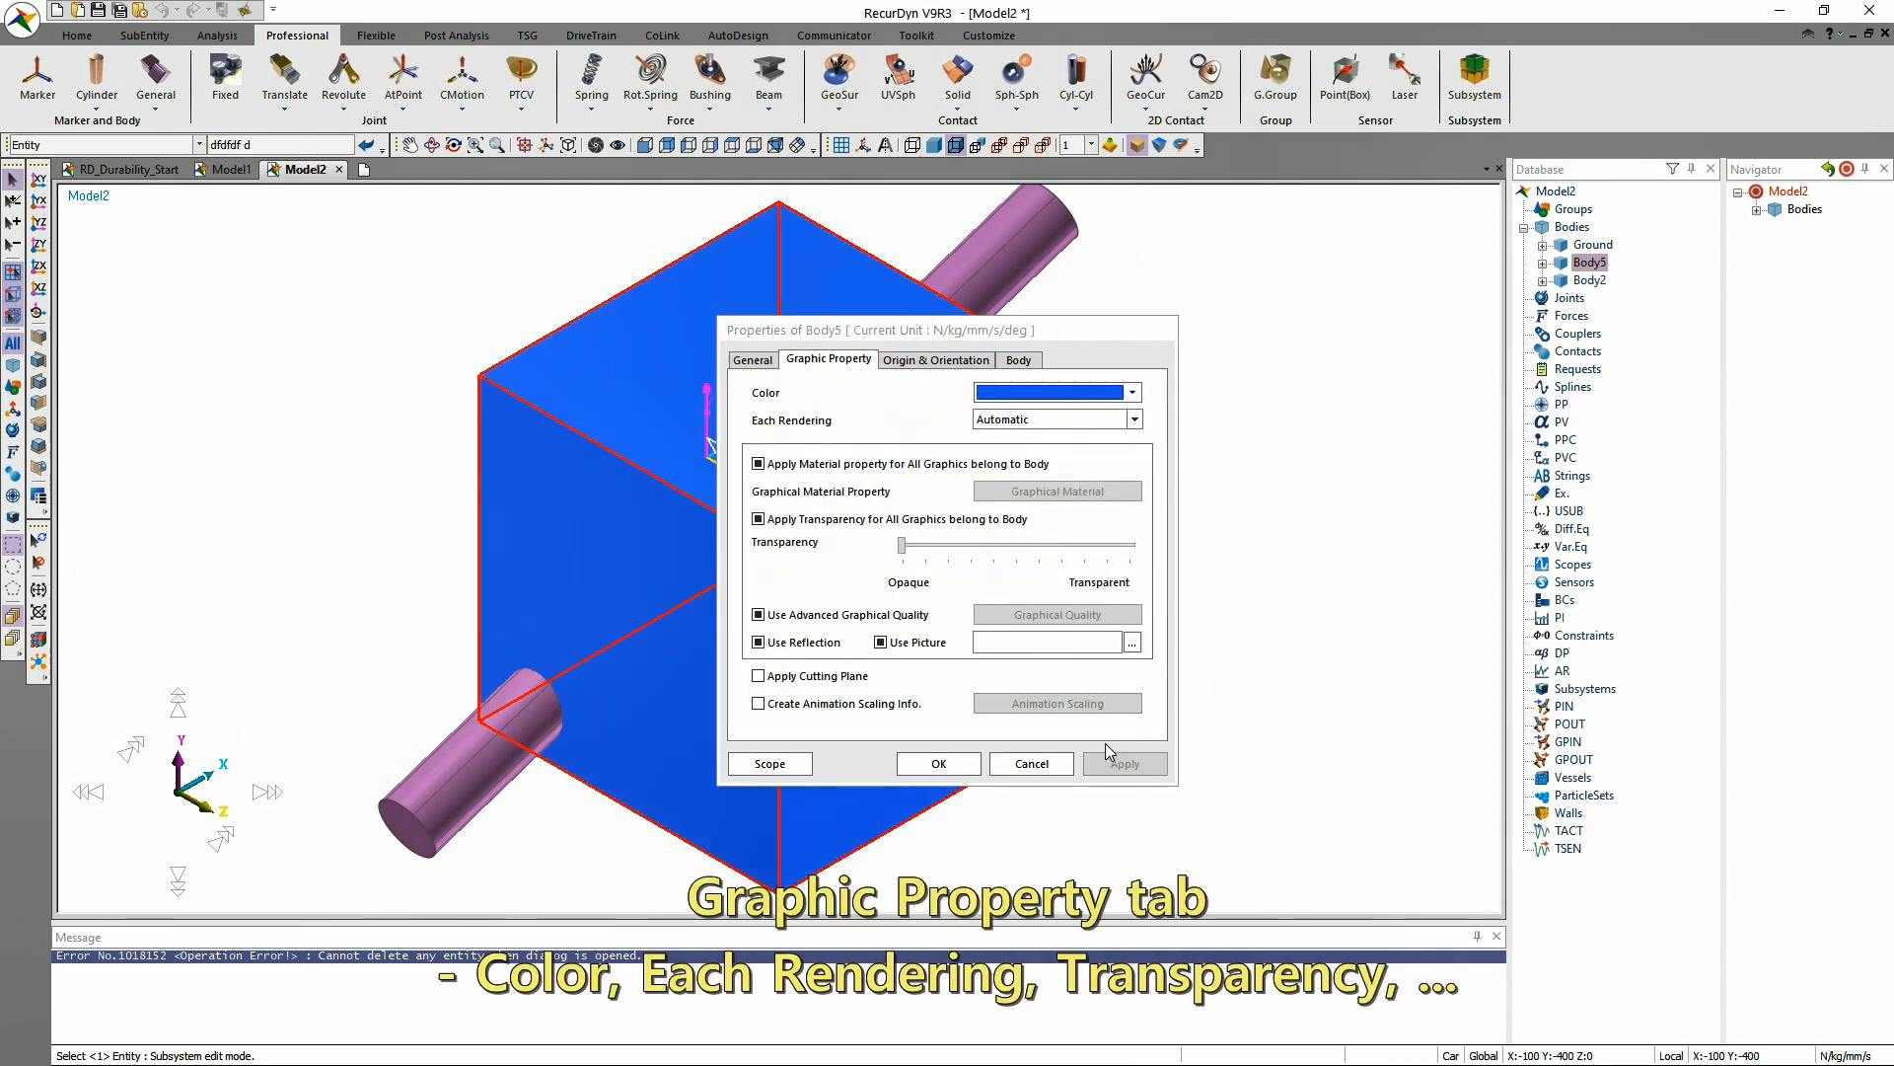
# Enable transparency for all graphics of the box body, set it to about two-thirds transparent and apply.
pyautogui.click(1134, 419)
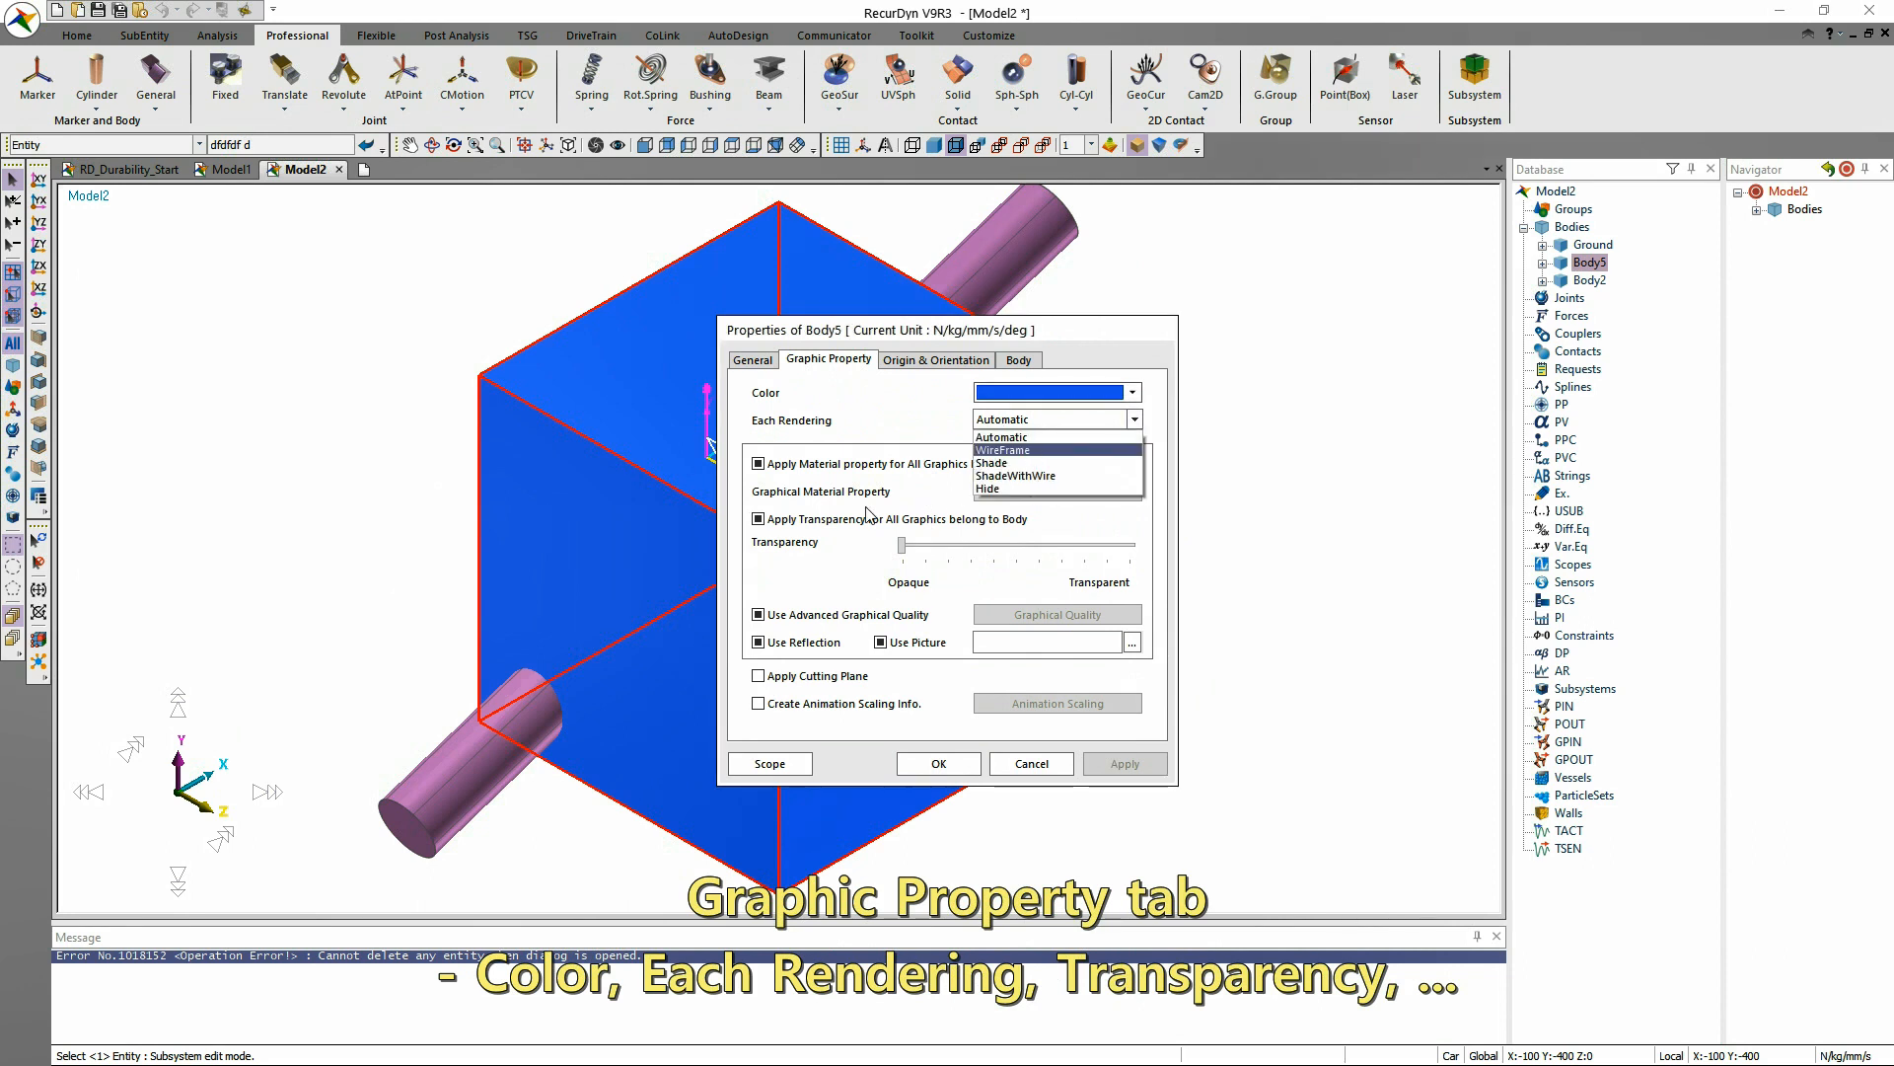
pyautogui.click(818, 587)
pyautogui.click(795, 523)
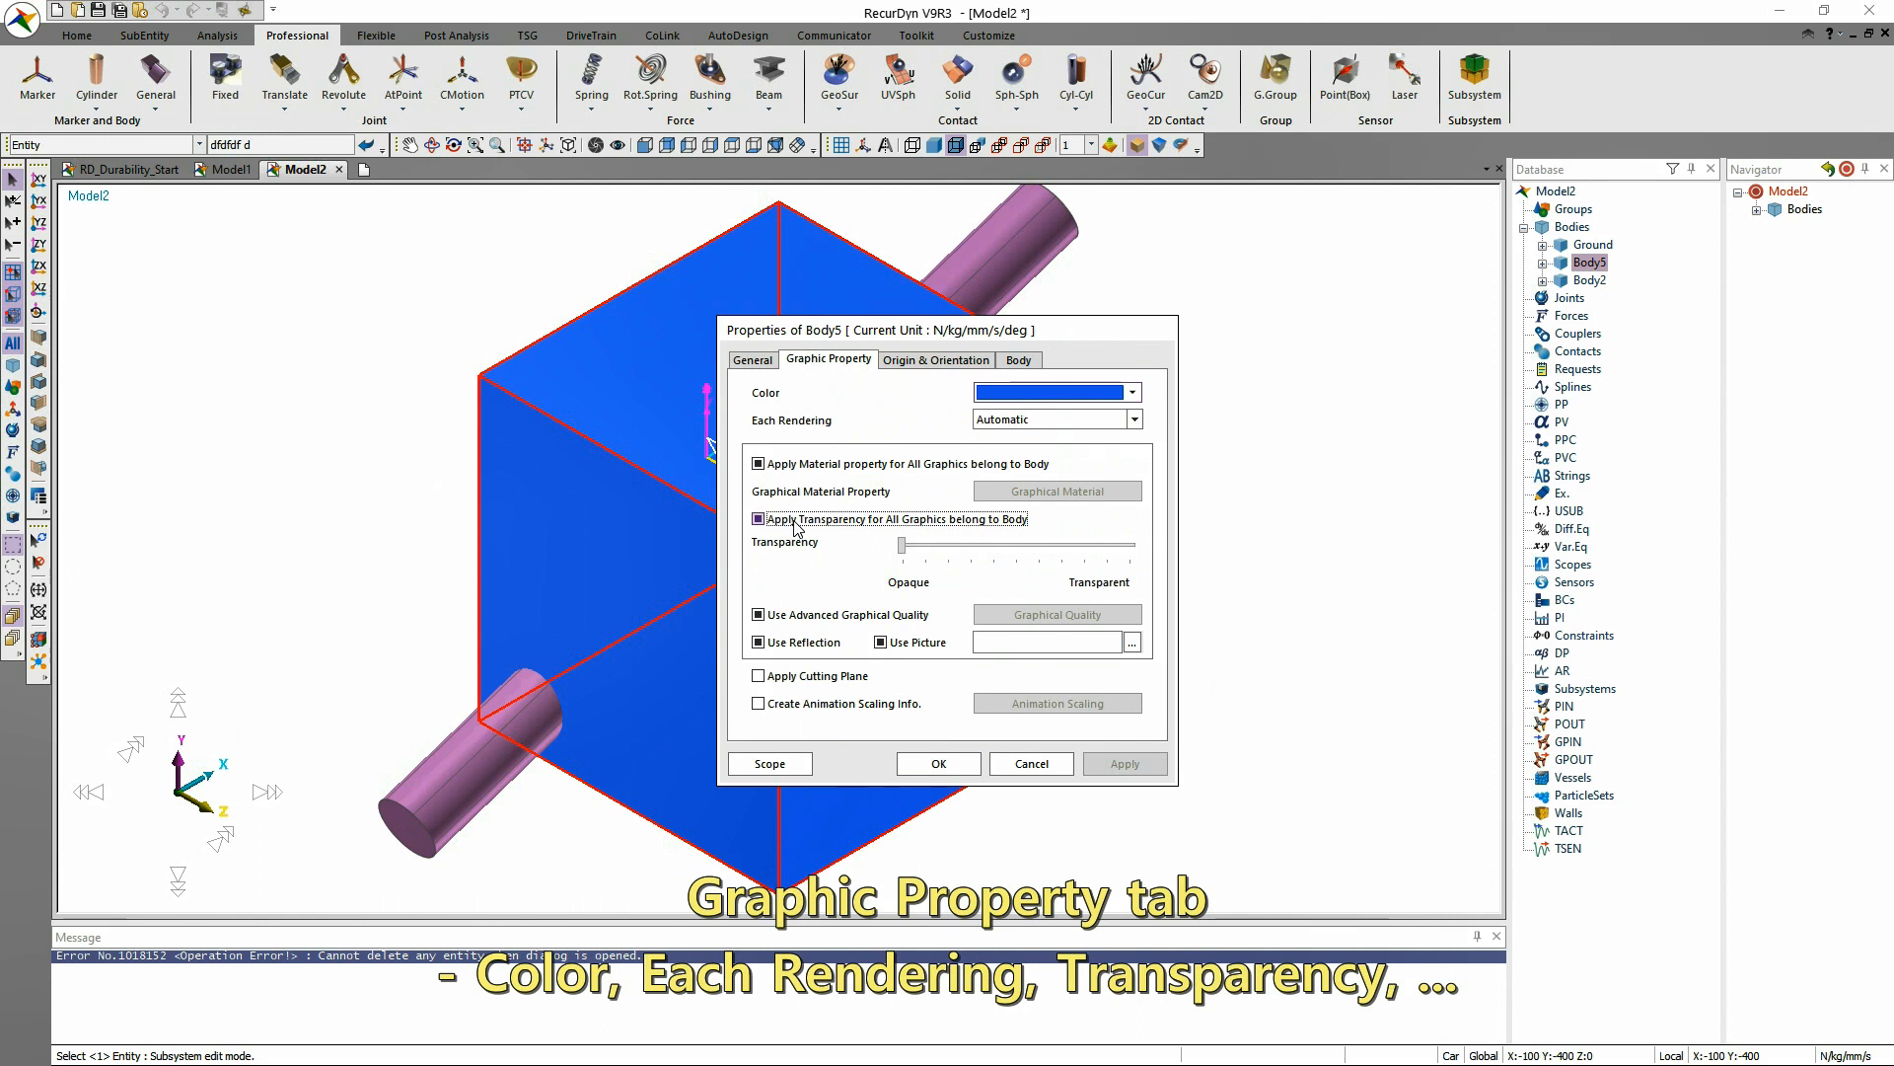
pyautogui.moveTo(901, 544); pyautogui.dragTo(1055, 550)
pyautogui.moveTo(1047, 337); pyautogui.dragTo(1275, 320)
pyautogui.click(1354, 747)
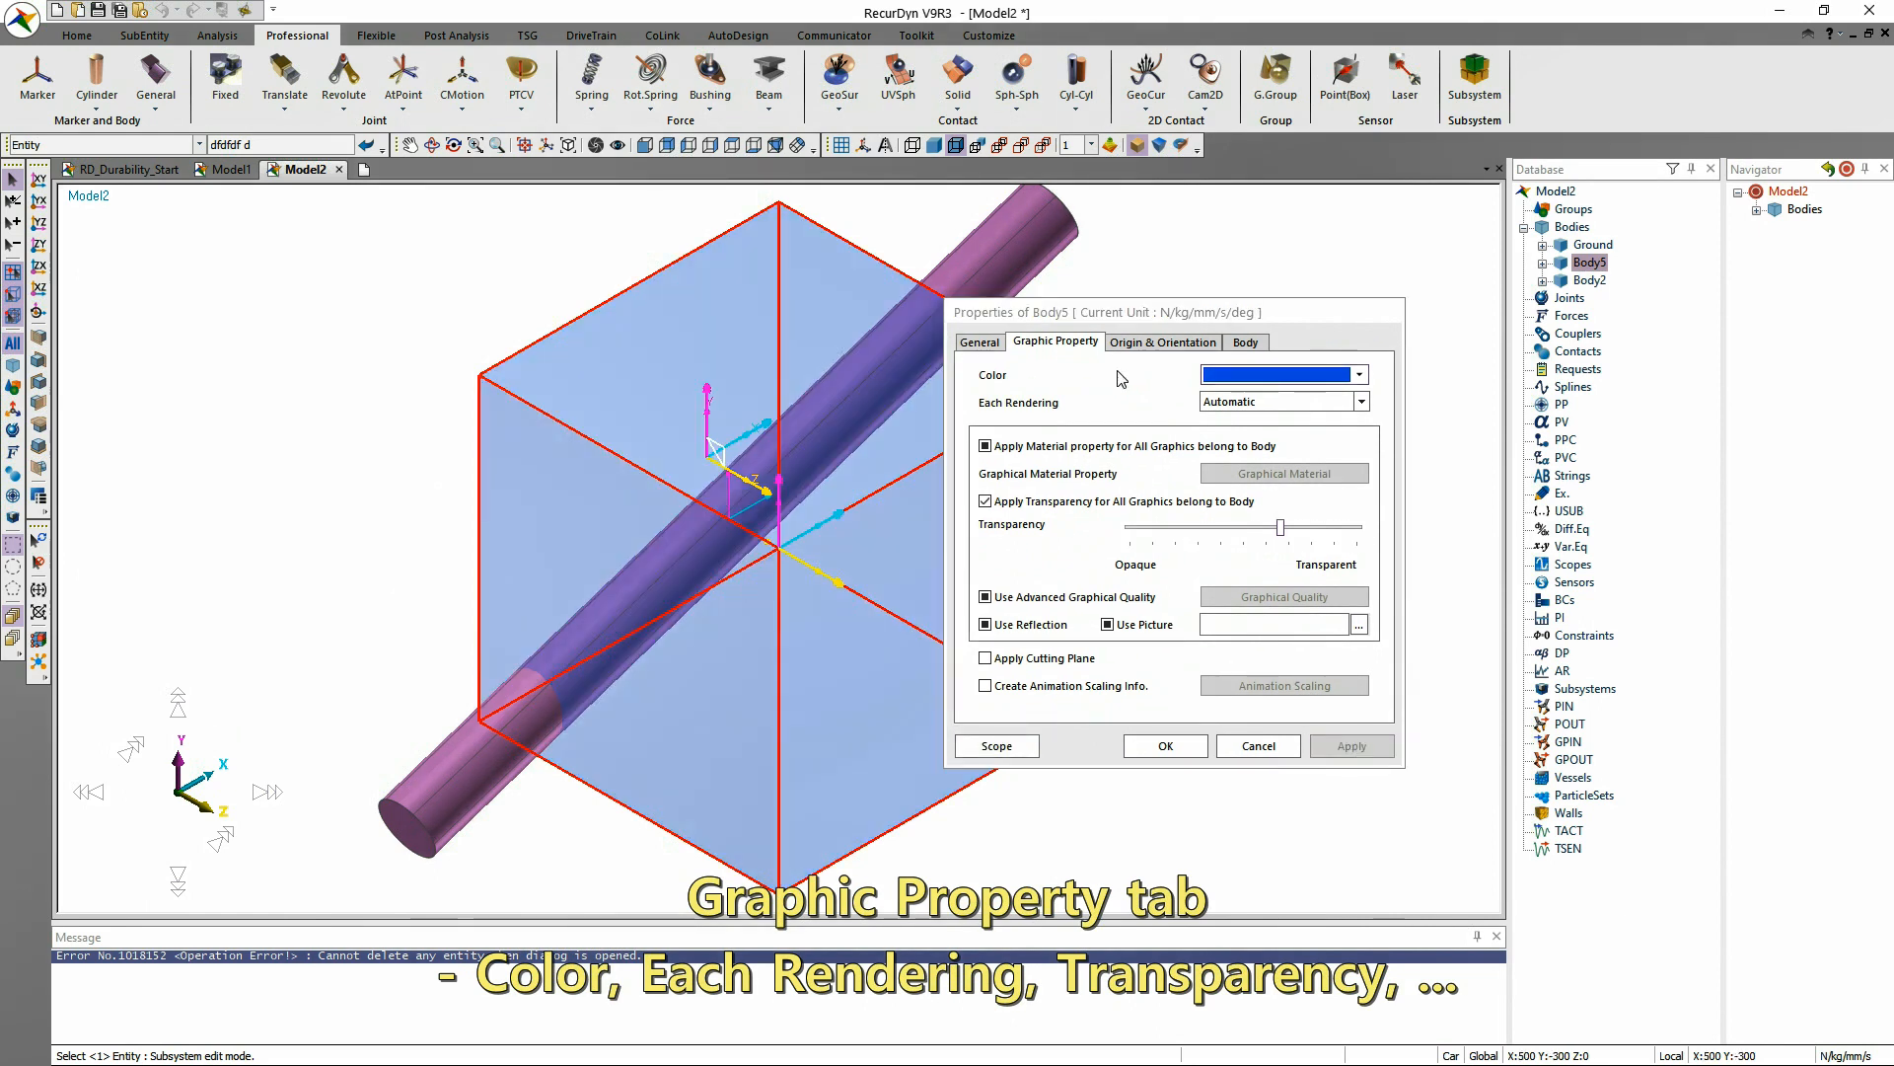
# Set the box body's origin to 100, 0, 0 and apply the change.
pyautogui.click(1163, 343)
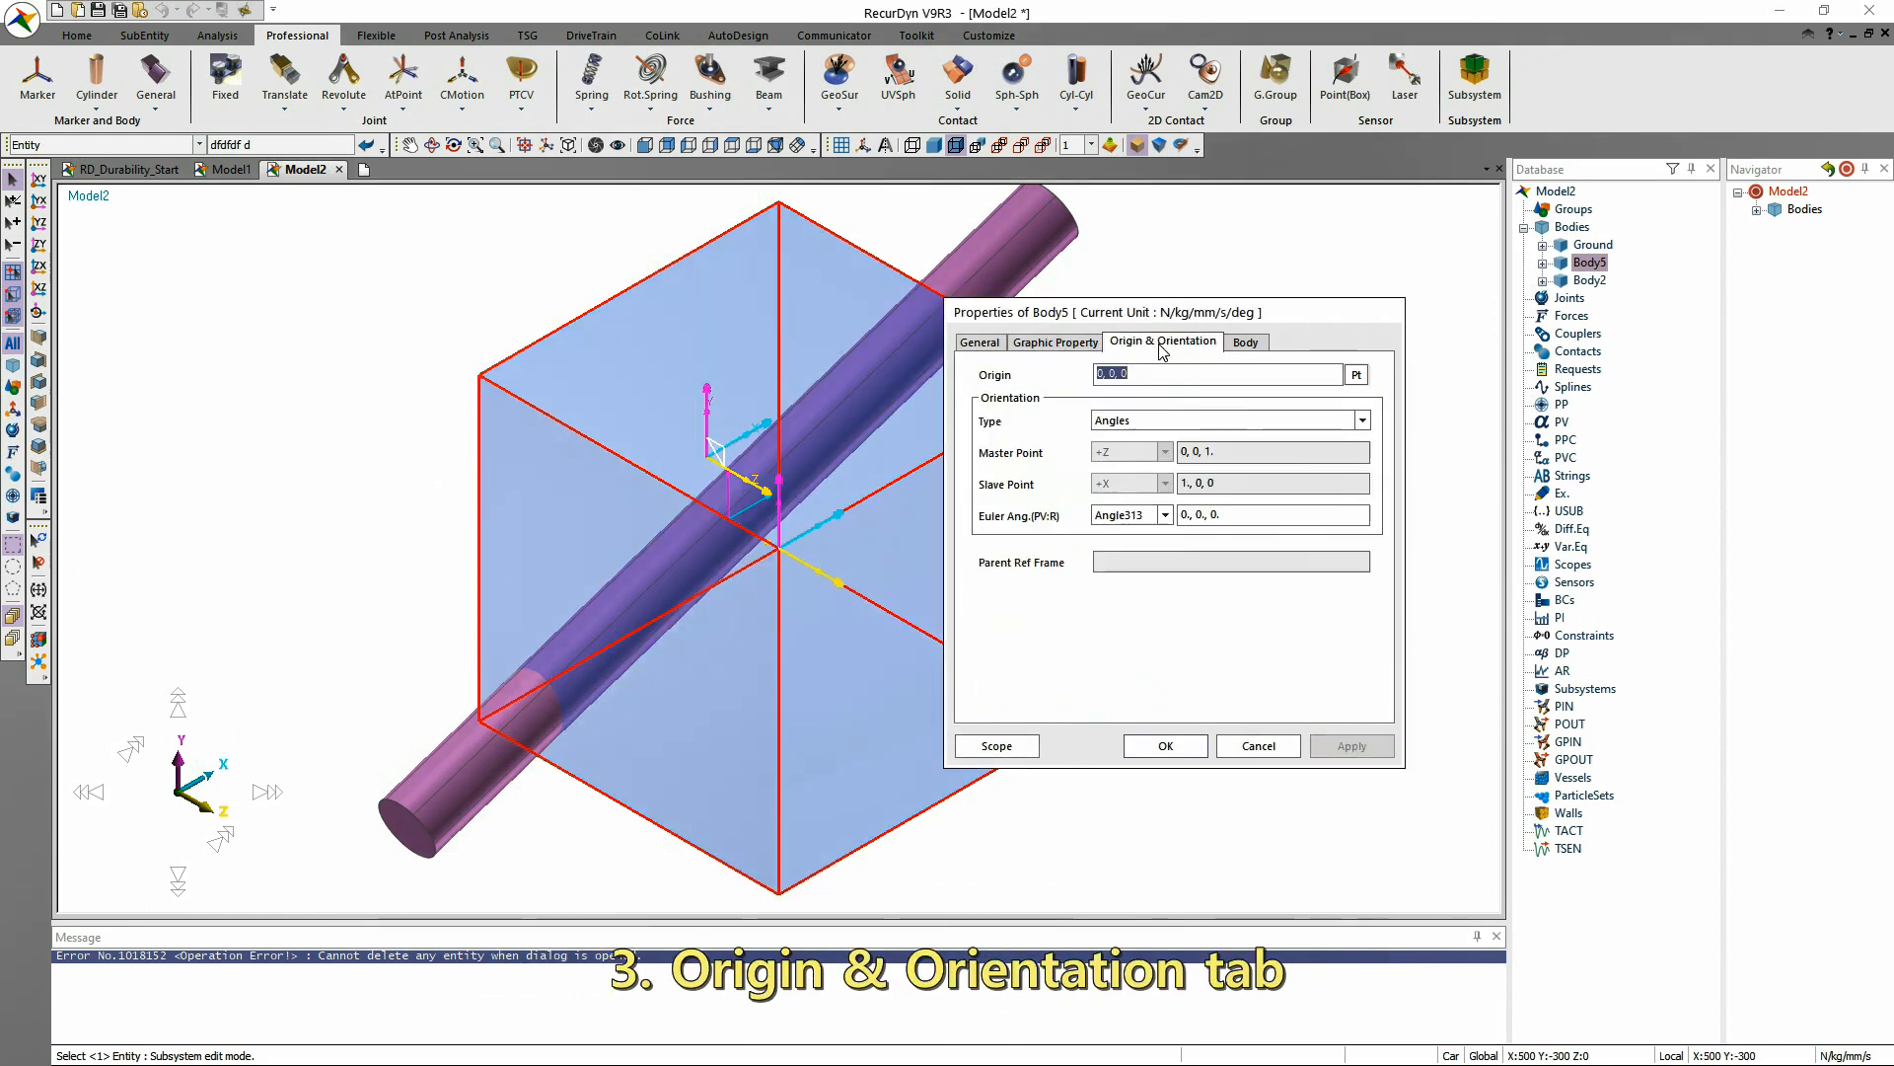
pyautogui.click(1151, 376)
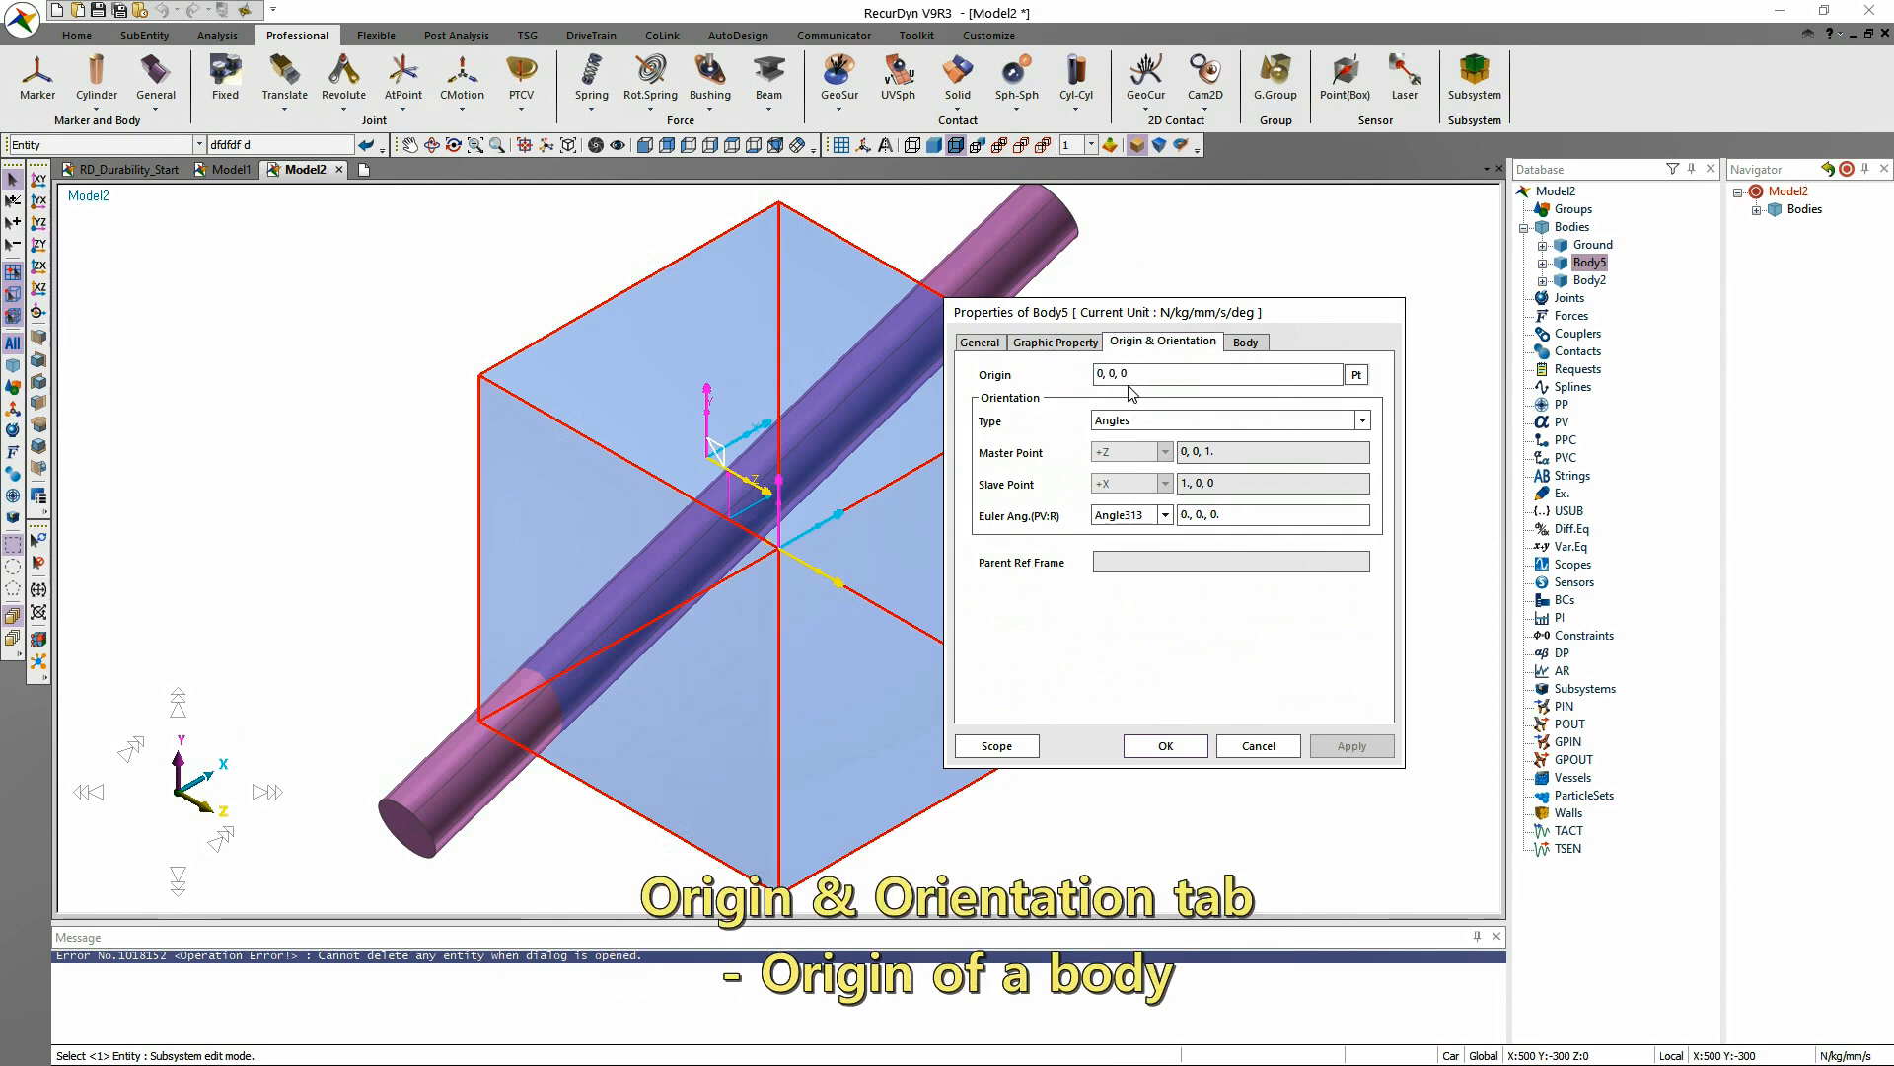
pyautogui.write('10')
pyautogui.click(1344, 748)
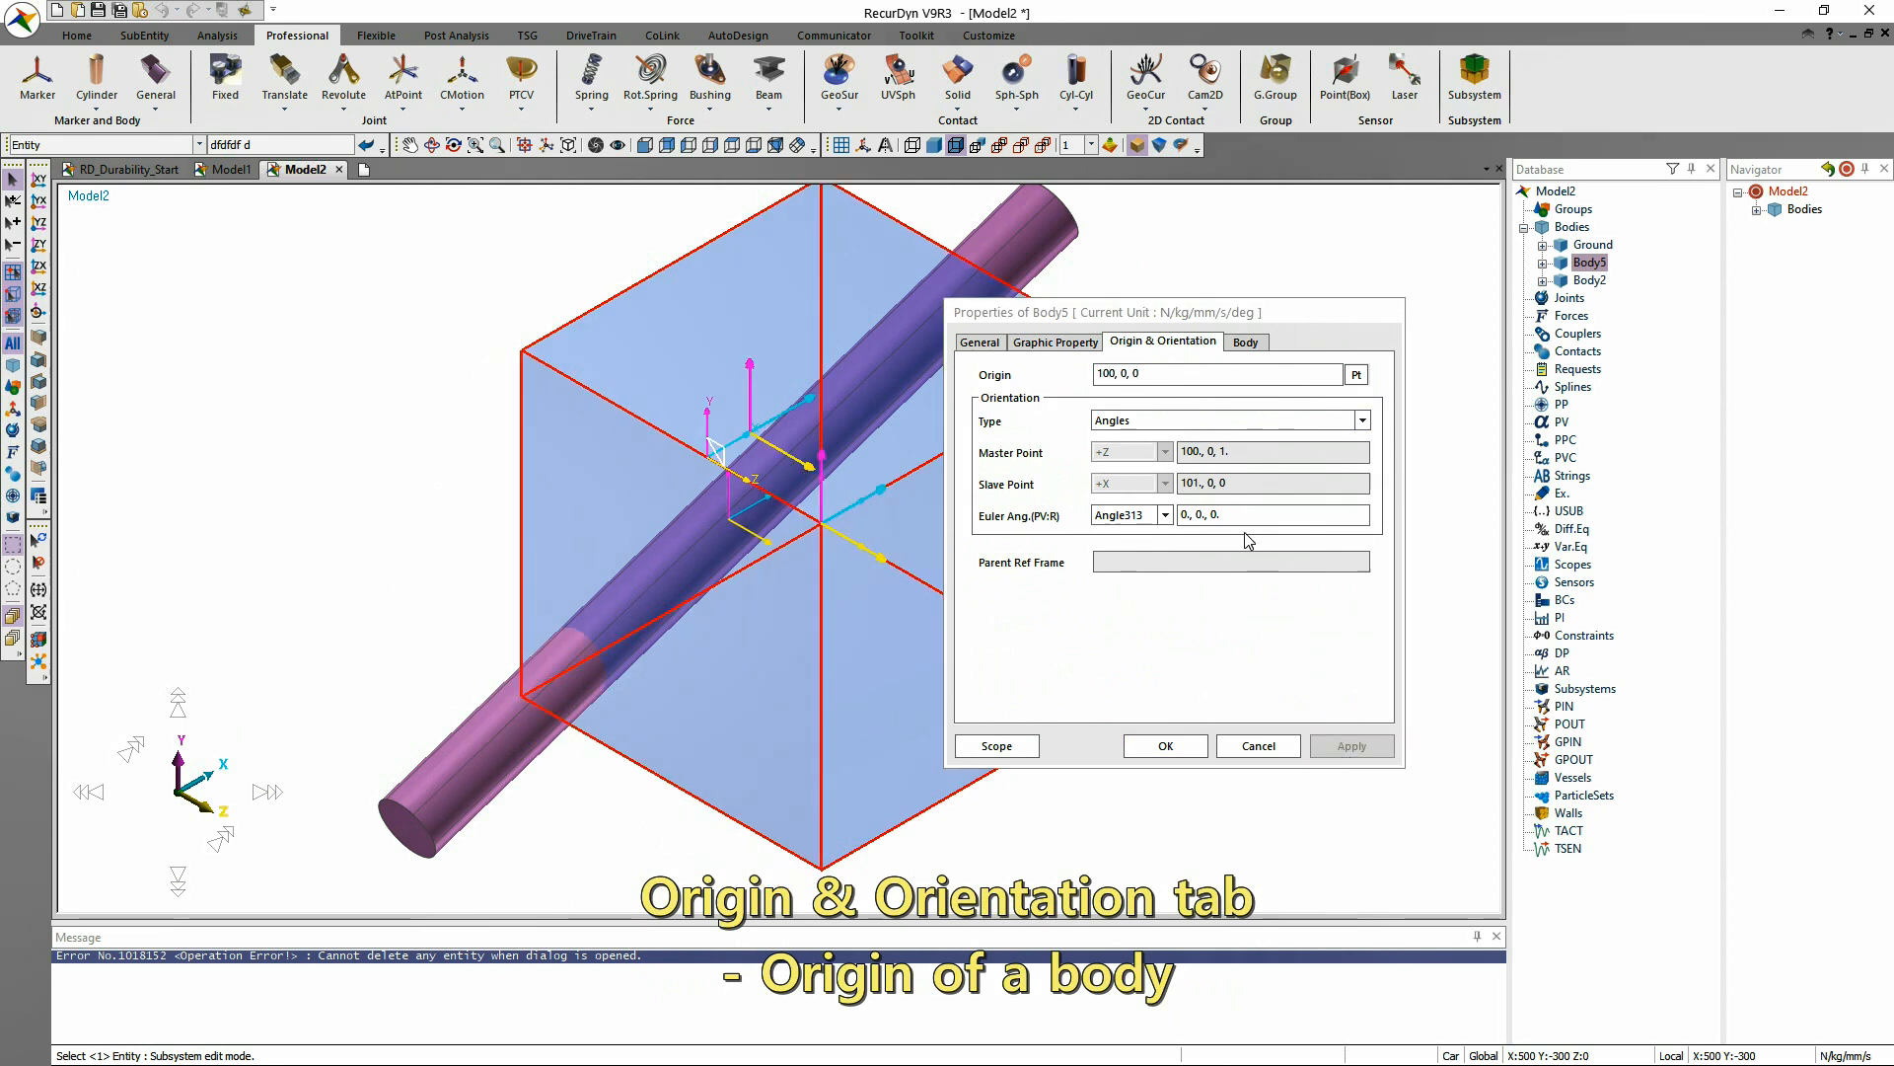
# Set the box body's Angle313 Euler angles to 30, 90, 30 degrees, applying each angle in turn.
pyautogui.click(1182, 514)
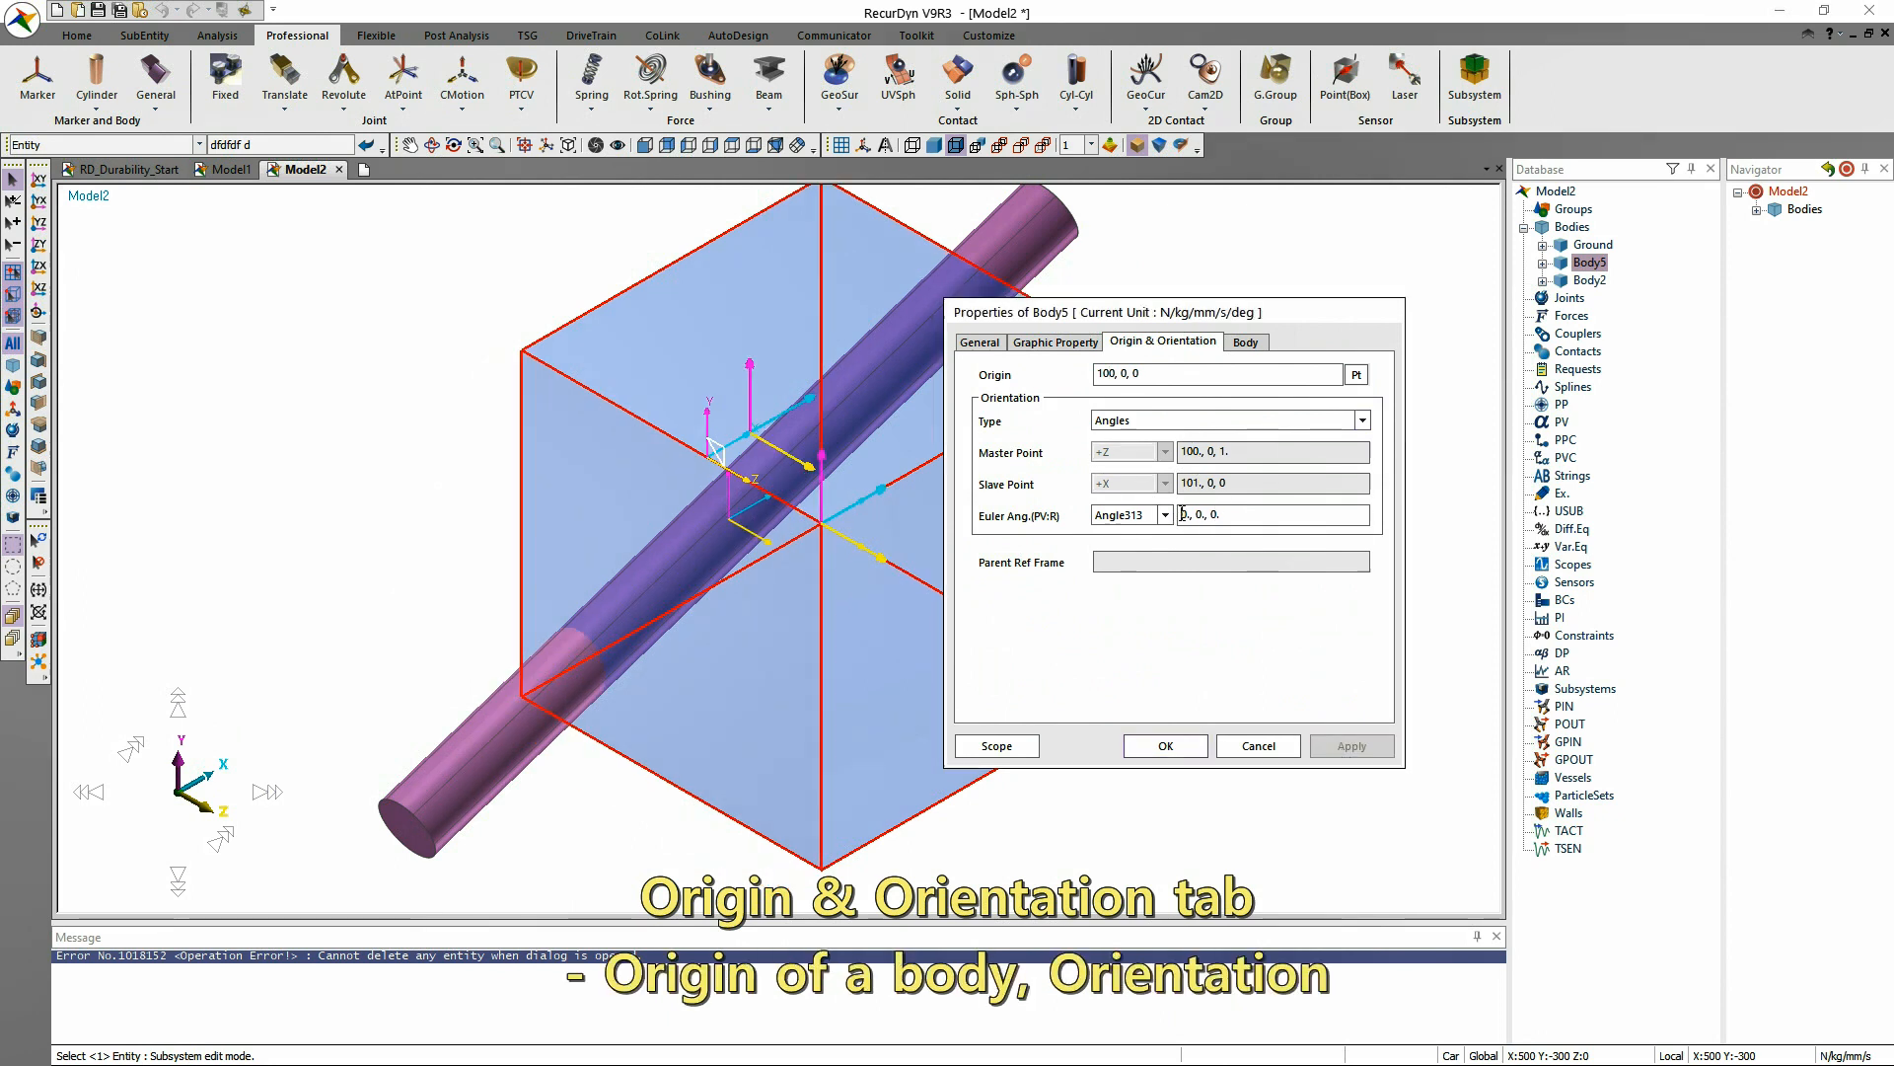
pyautogui.write('3')
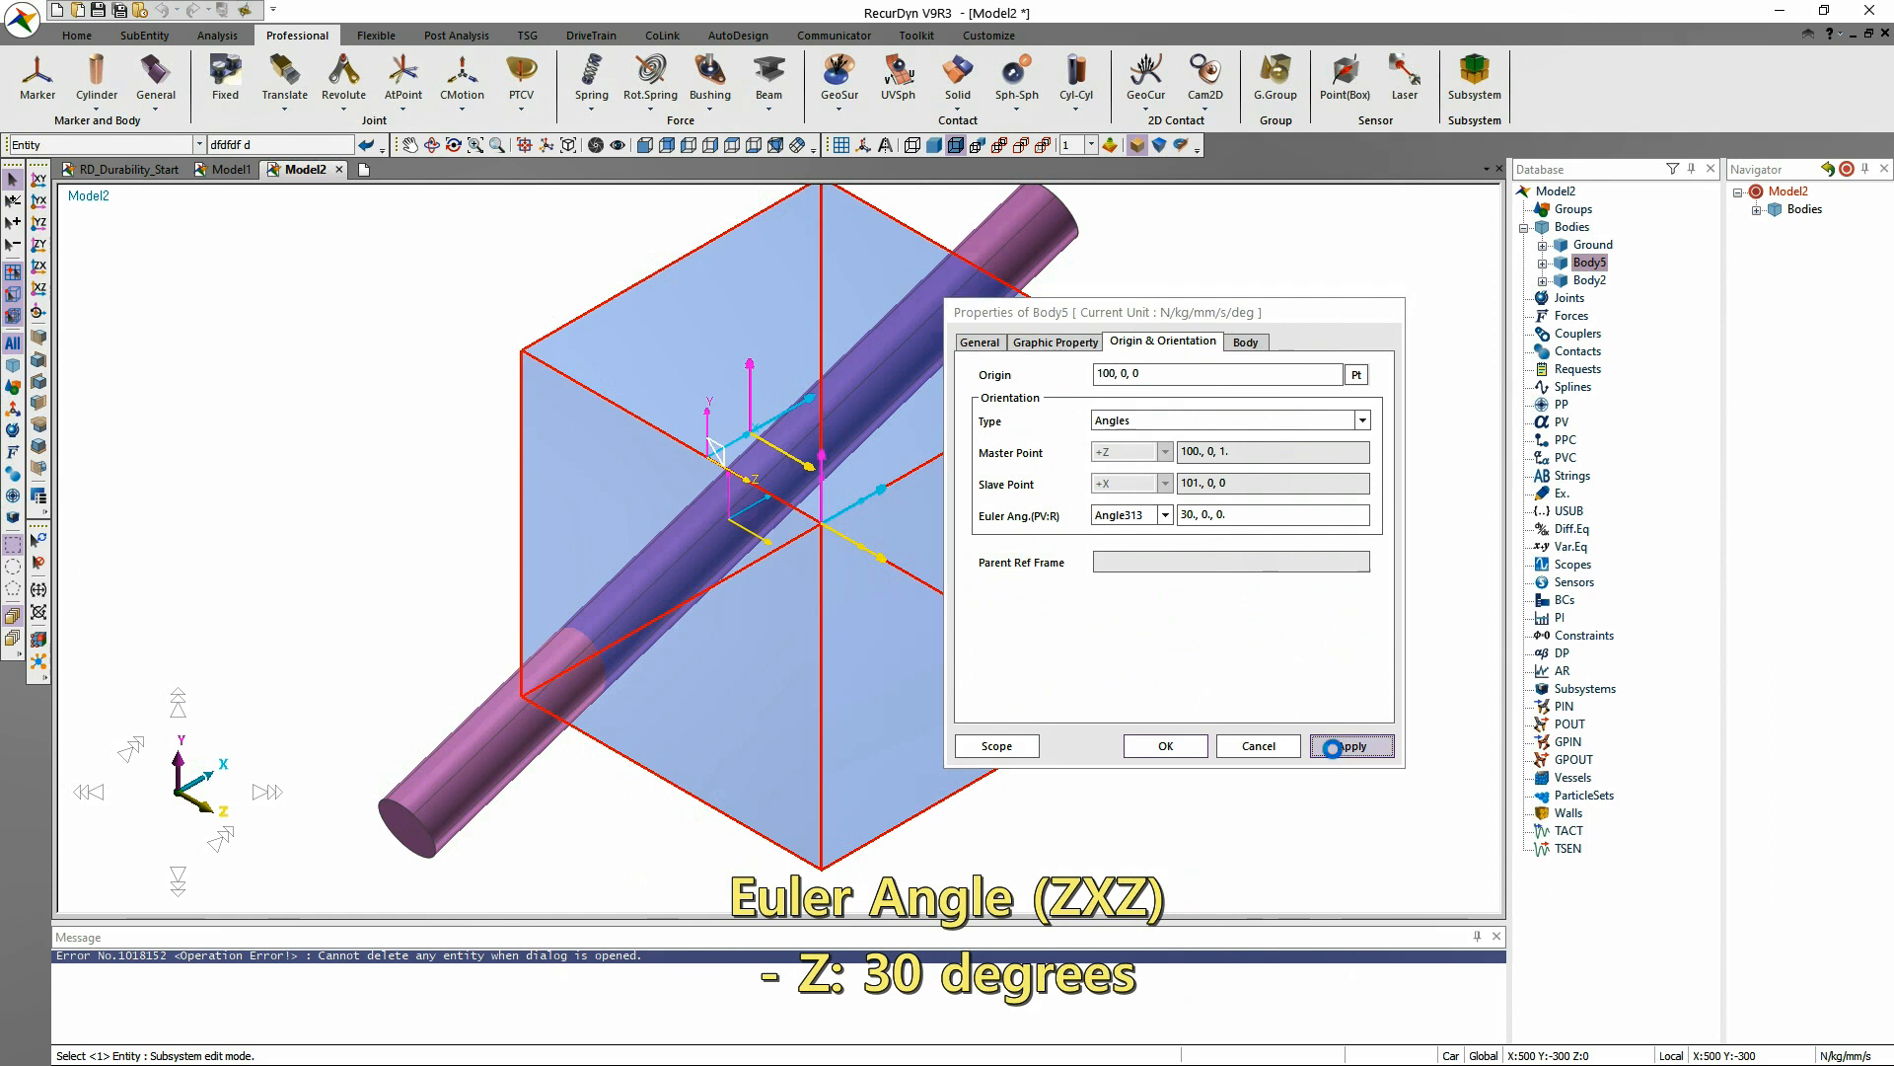
pyautogui.click(1338, 756)
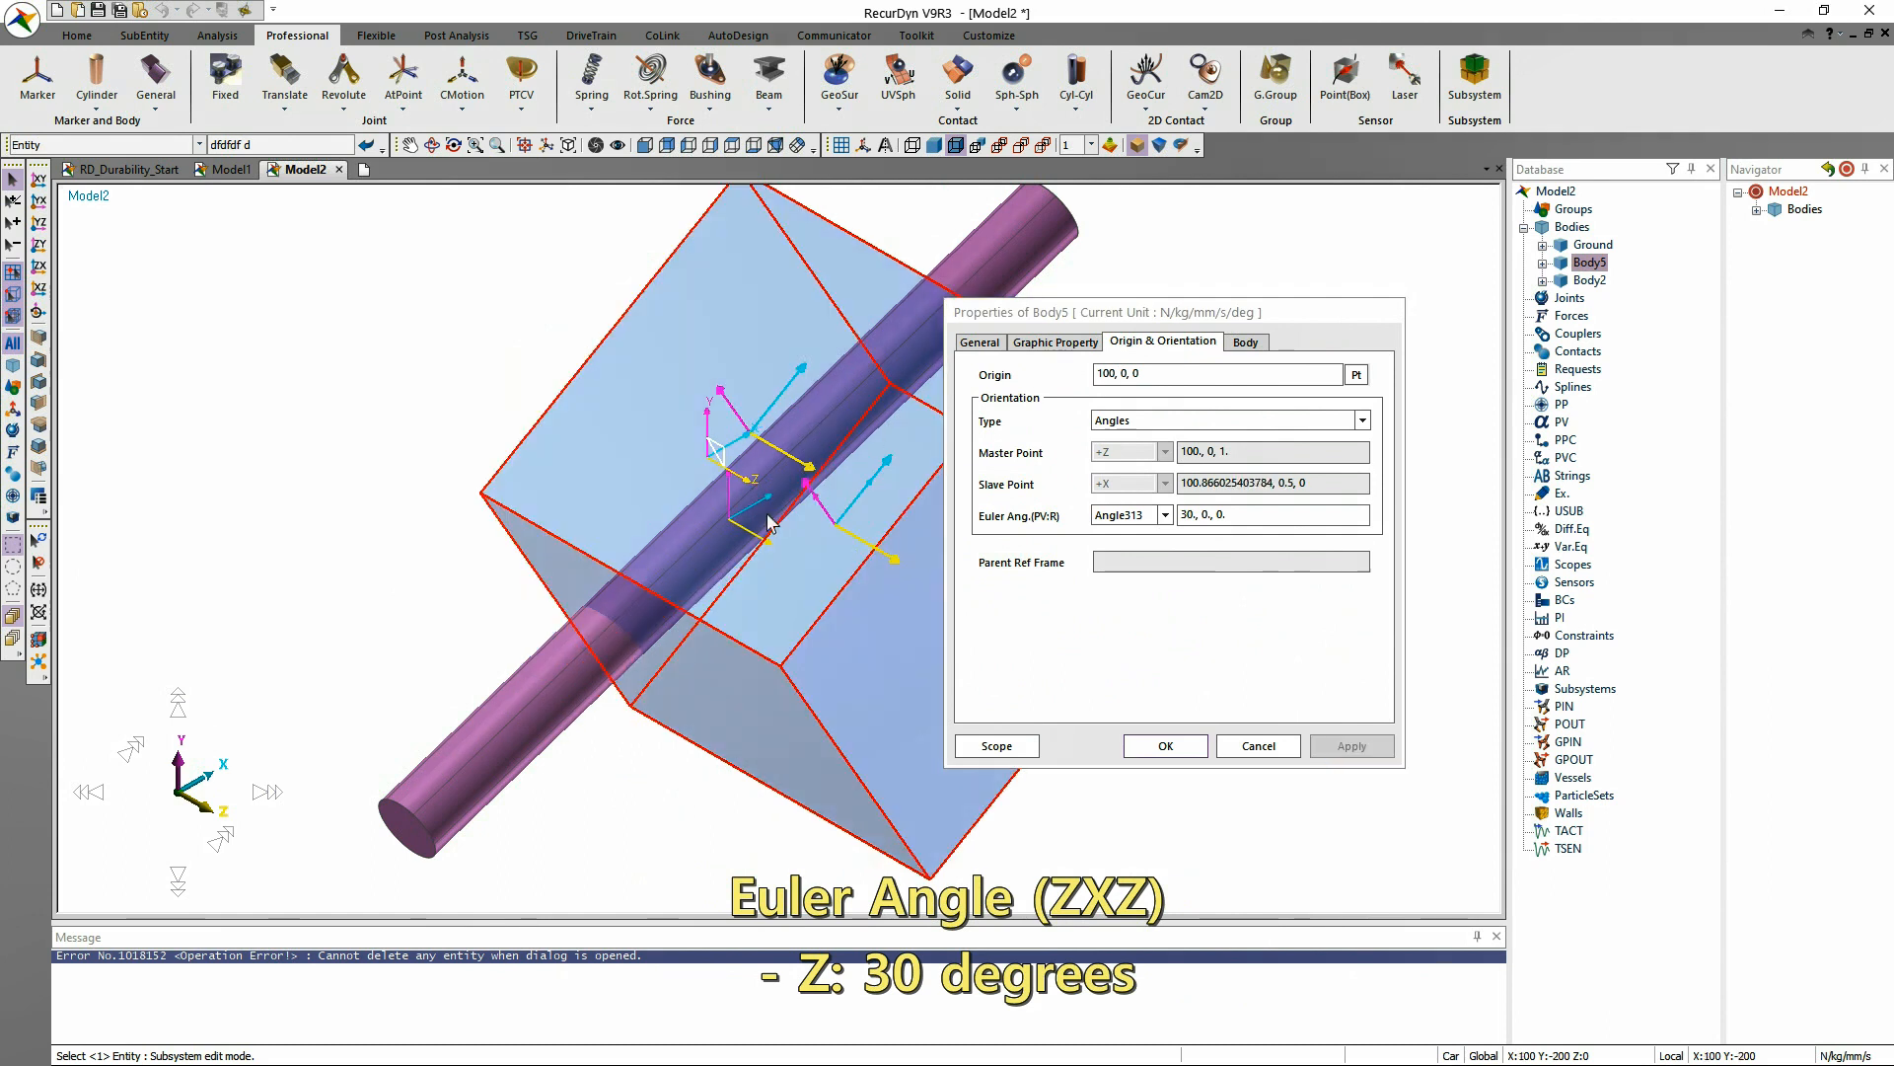
pyautogui.click(1203, 514)
pyautogui.write('9')
pyautogui.click(1352, 750)
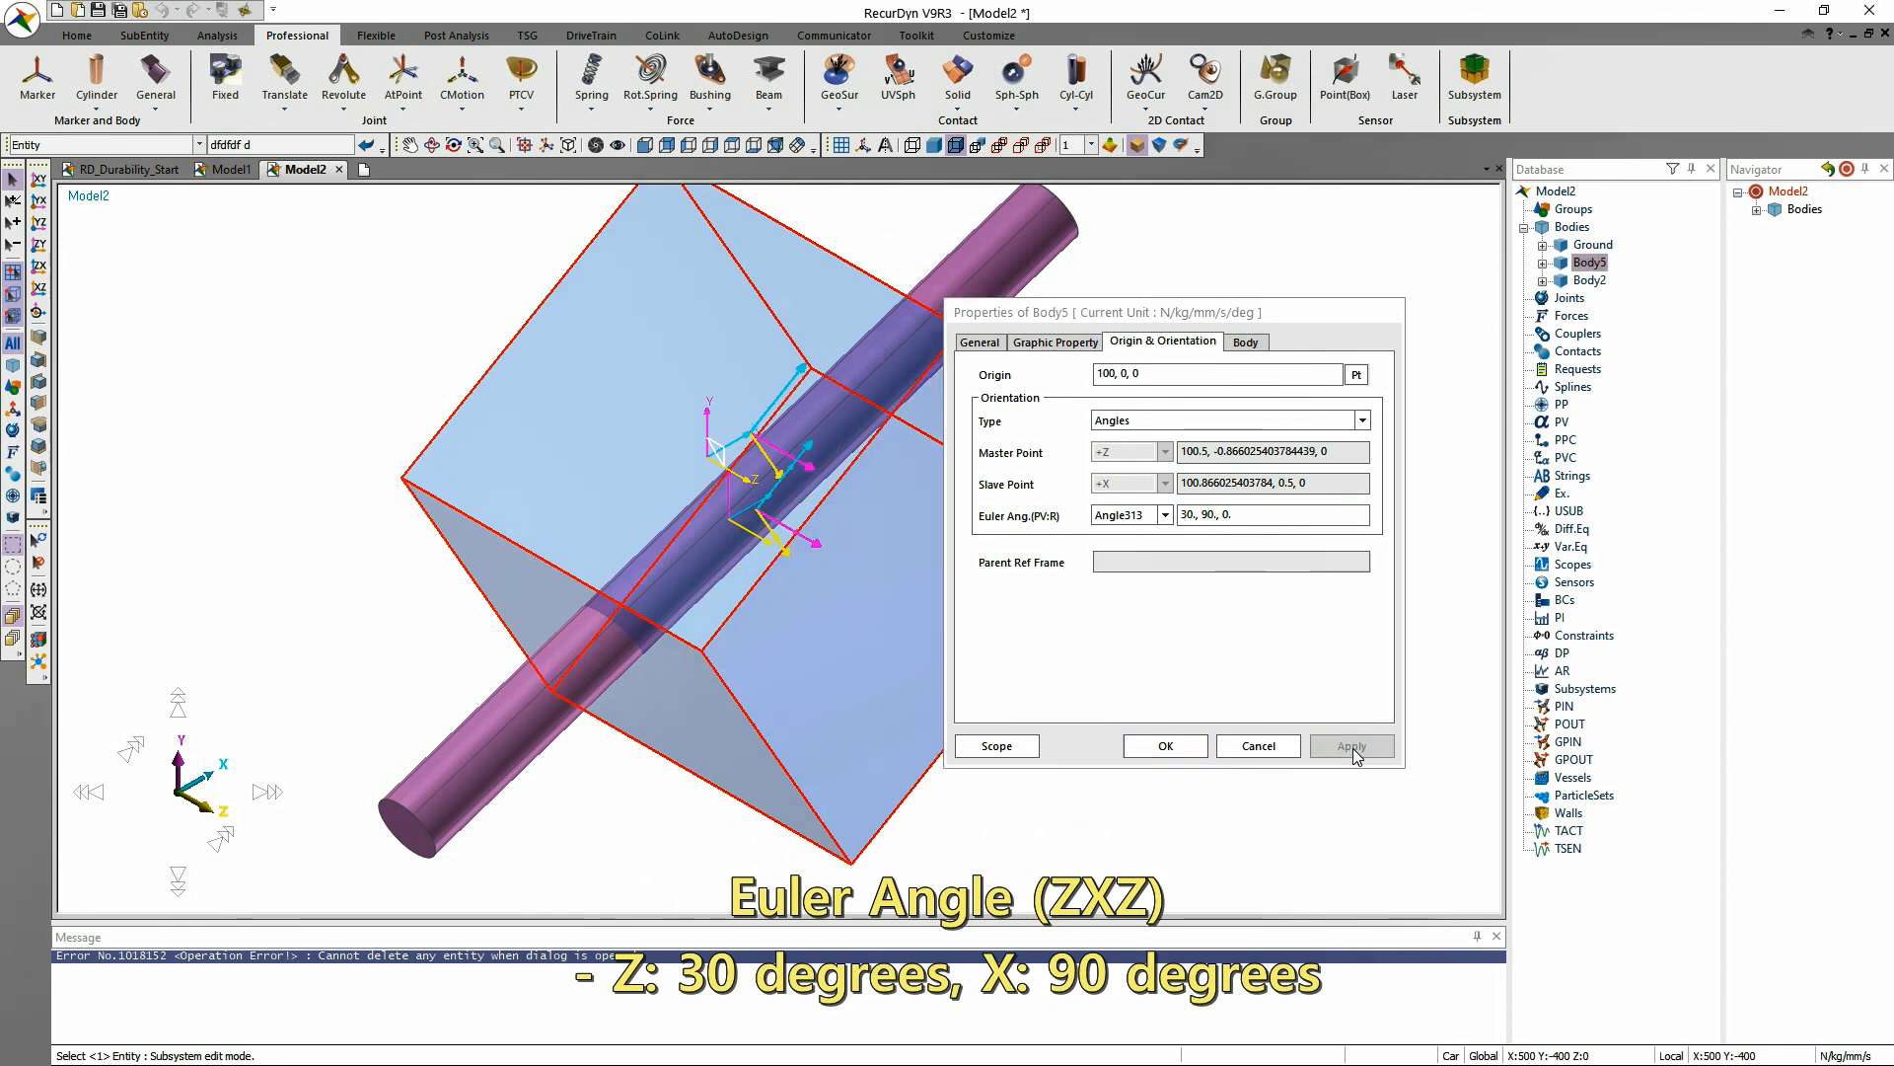
pyautogui.moveTo(1249, 322); pyautogui.dragTo(1344, 317)
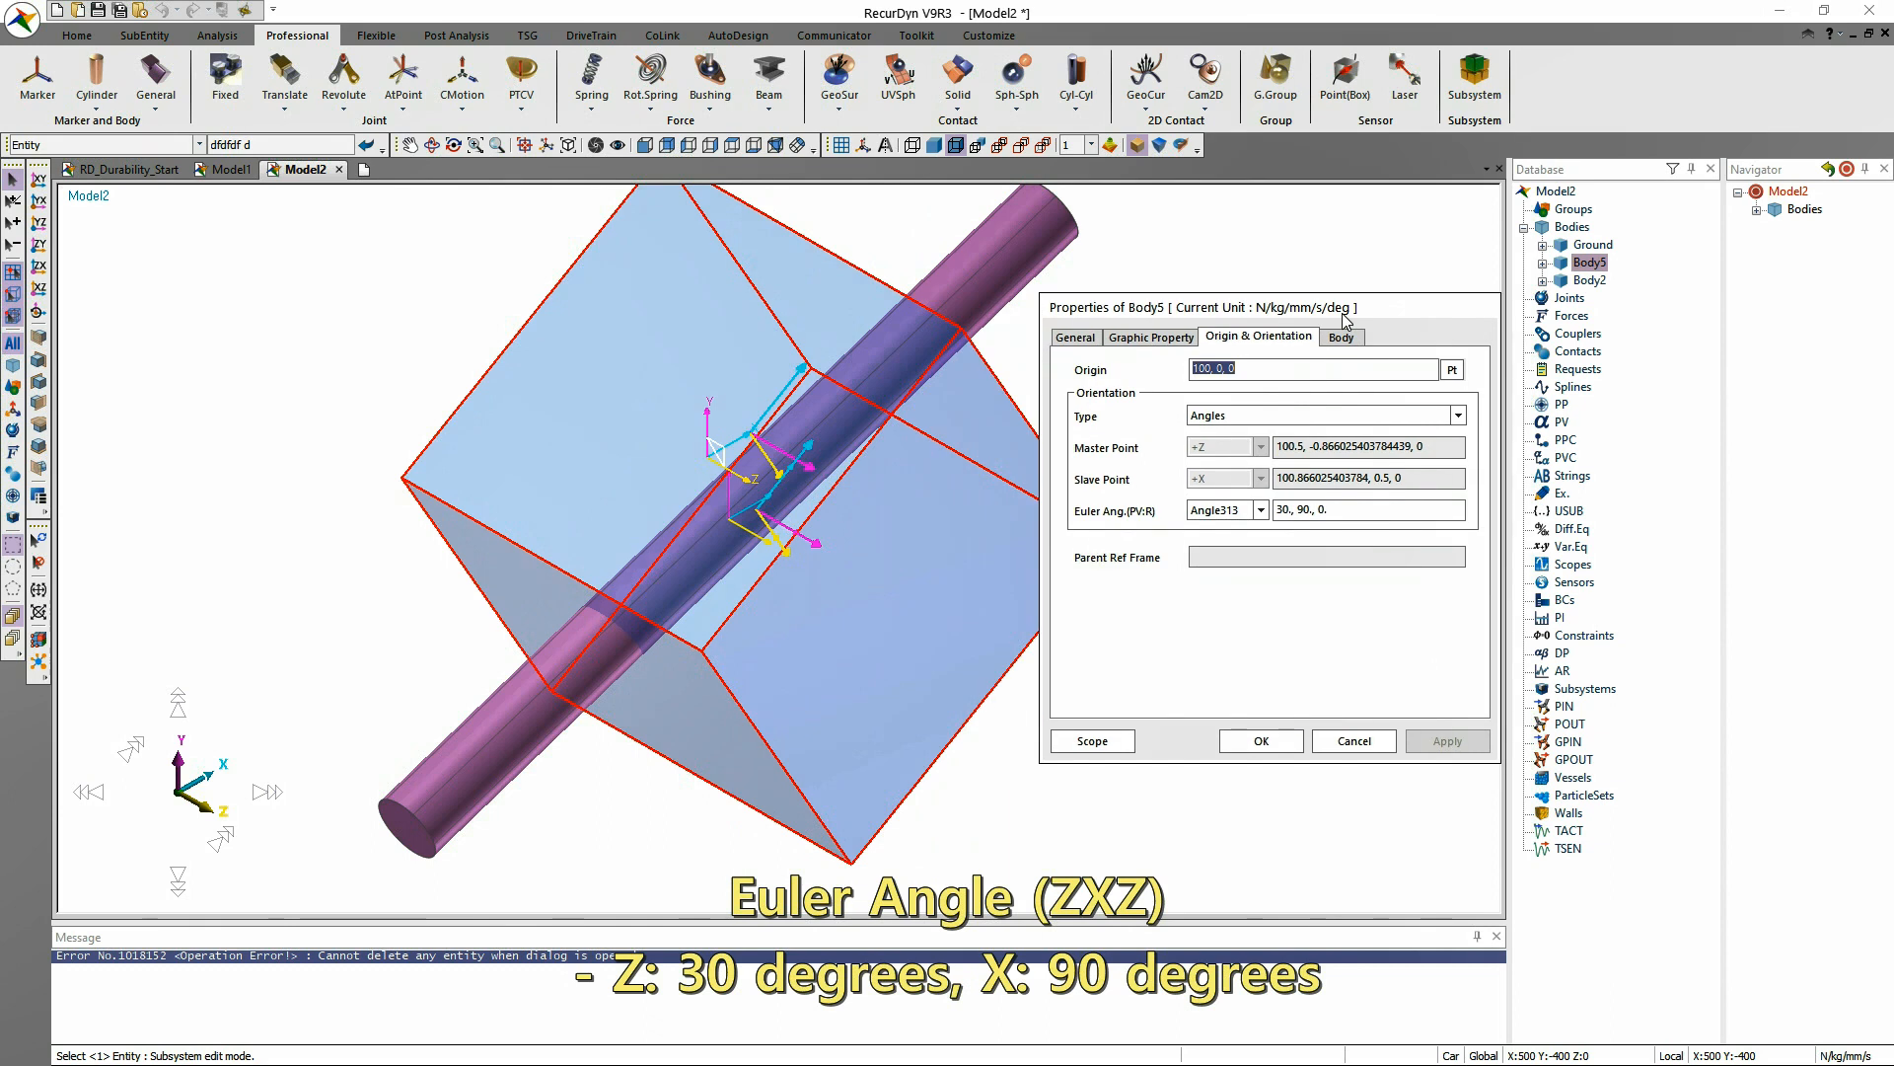
pyautogui.click(1320, 509)
pyautogui.write('3')
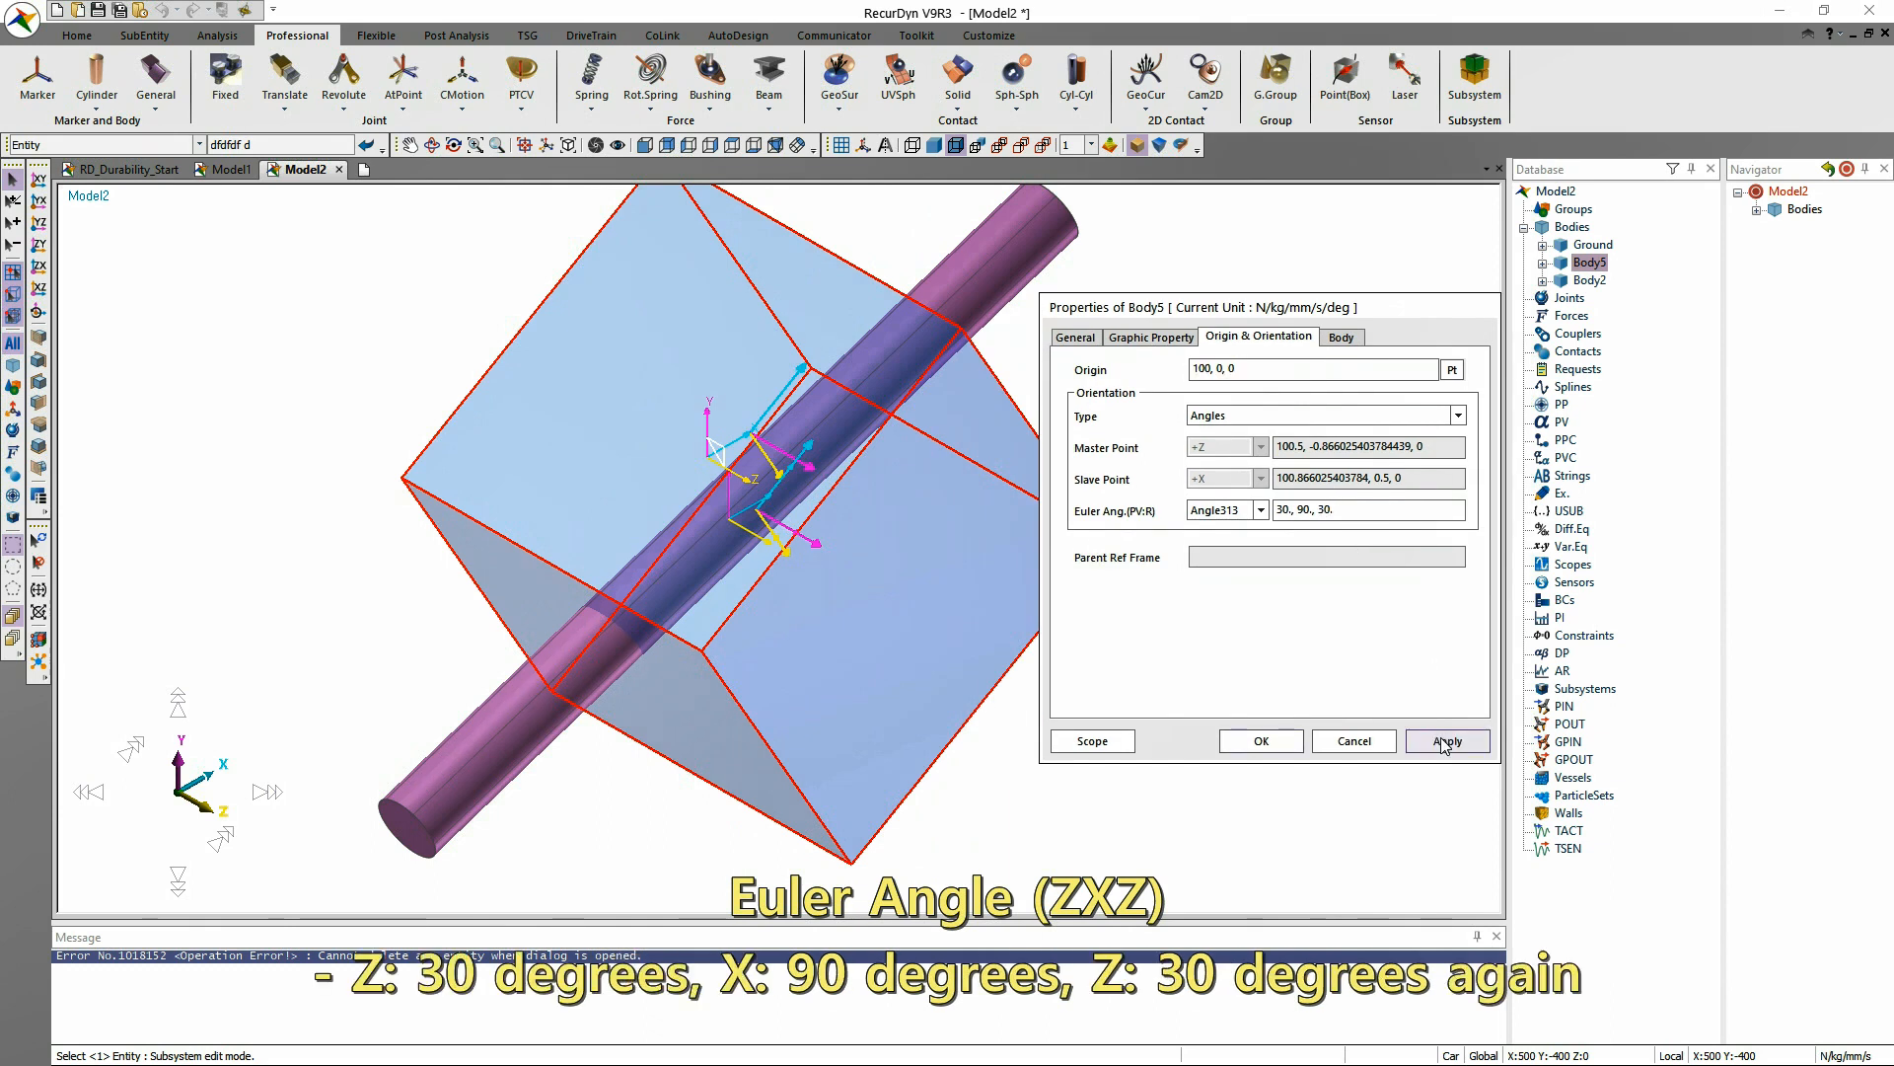
pyautogui.click(1445, 742)
# Switch the body's Euler angle type to Angle321 and back to Angle313.
pyautogui.click(1235, 510)
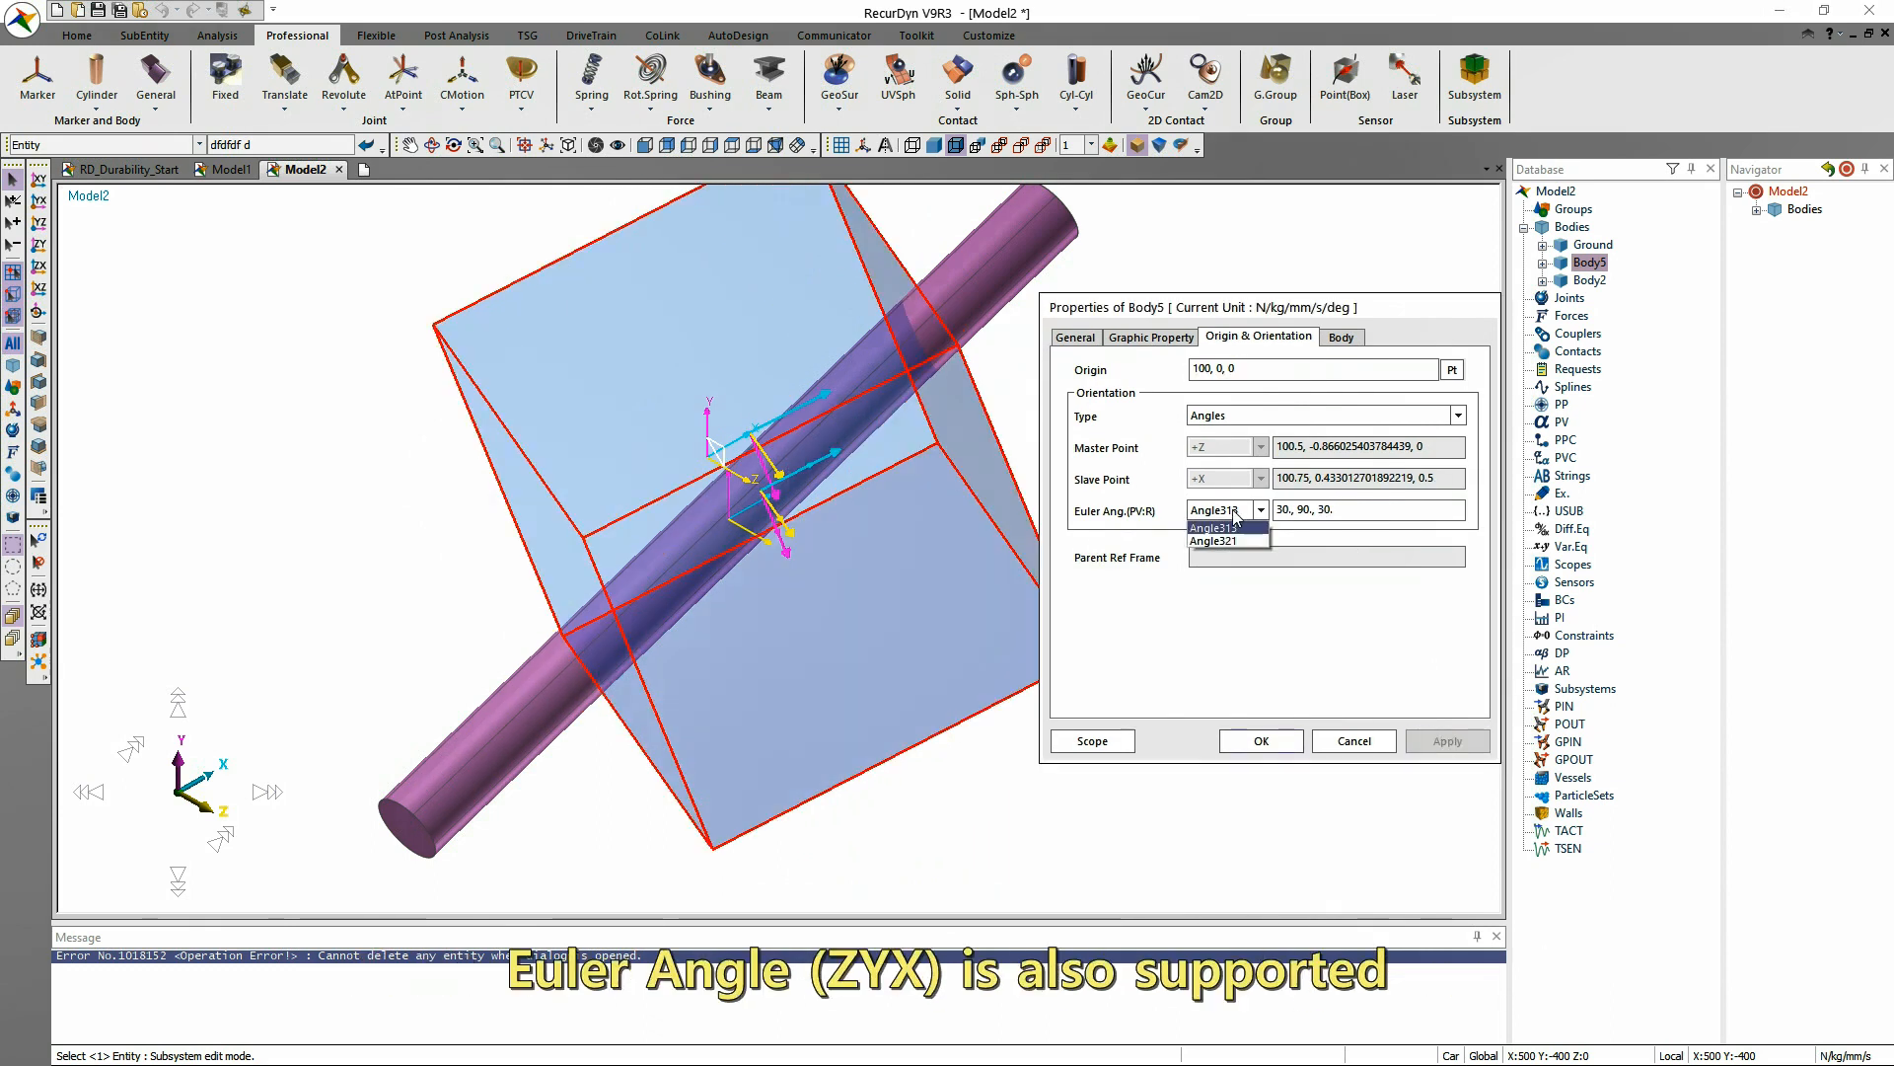
pyautogui.click(1228, 542)
pyautogui.click(1235, 513)
pyautogui.click(1233, 527)
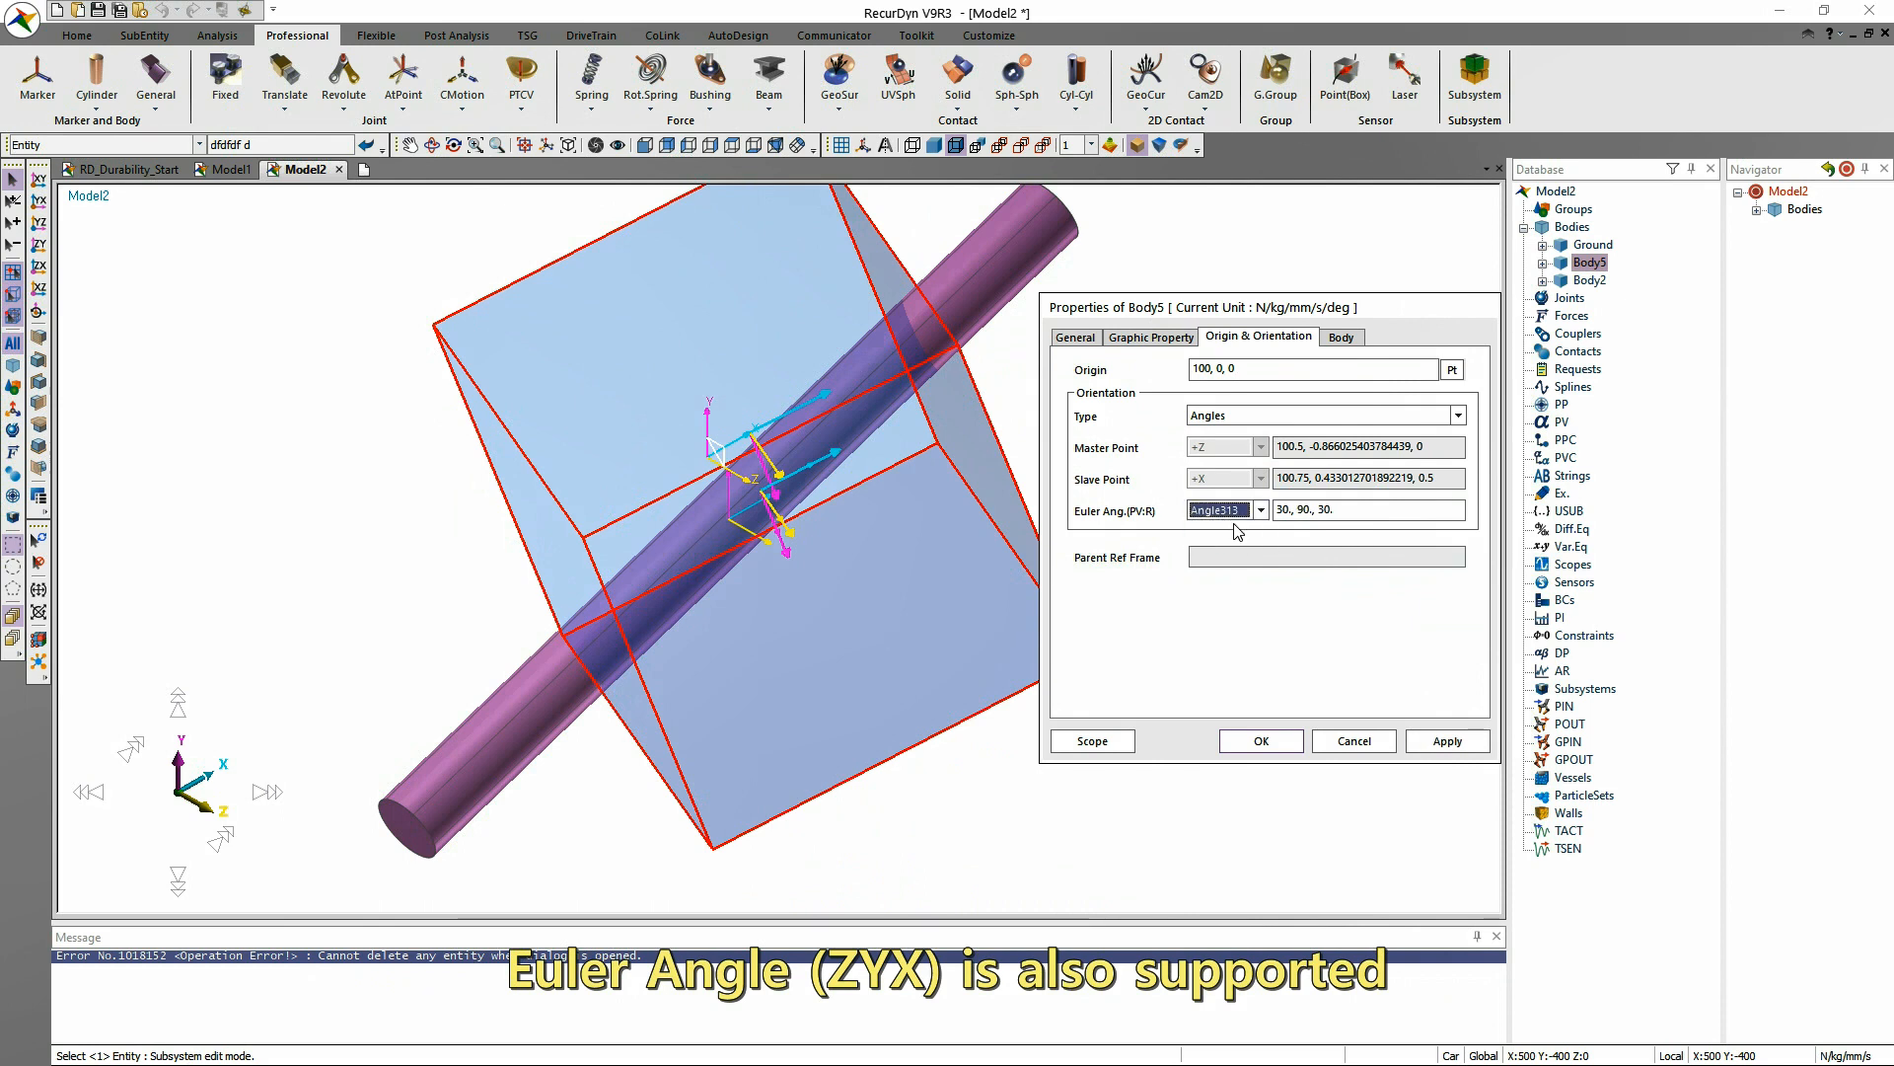
# Try Aluminum as the box body's library material, and return the material type to Steel.
pyautogui.click(1339, 338)
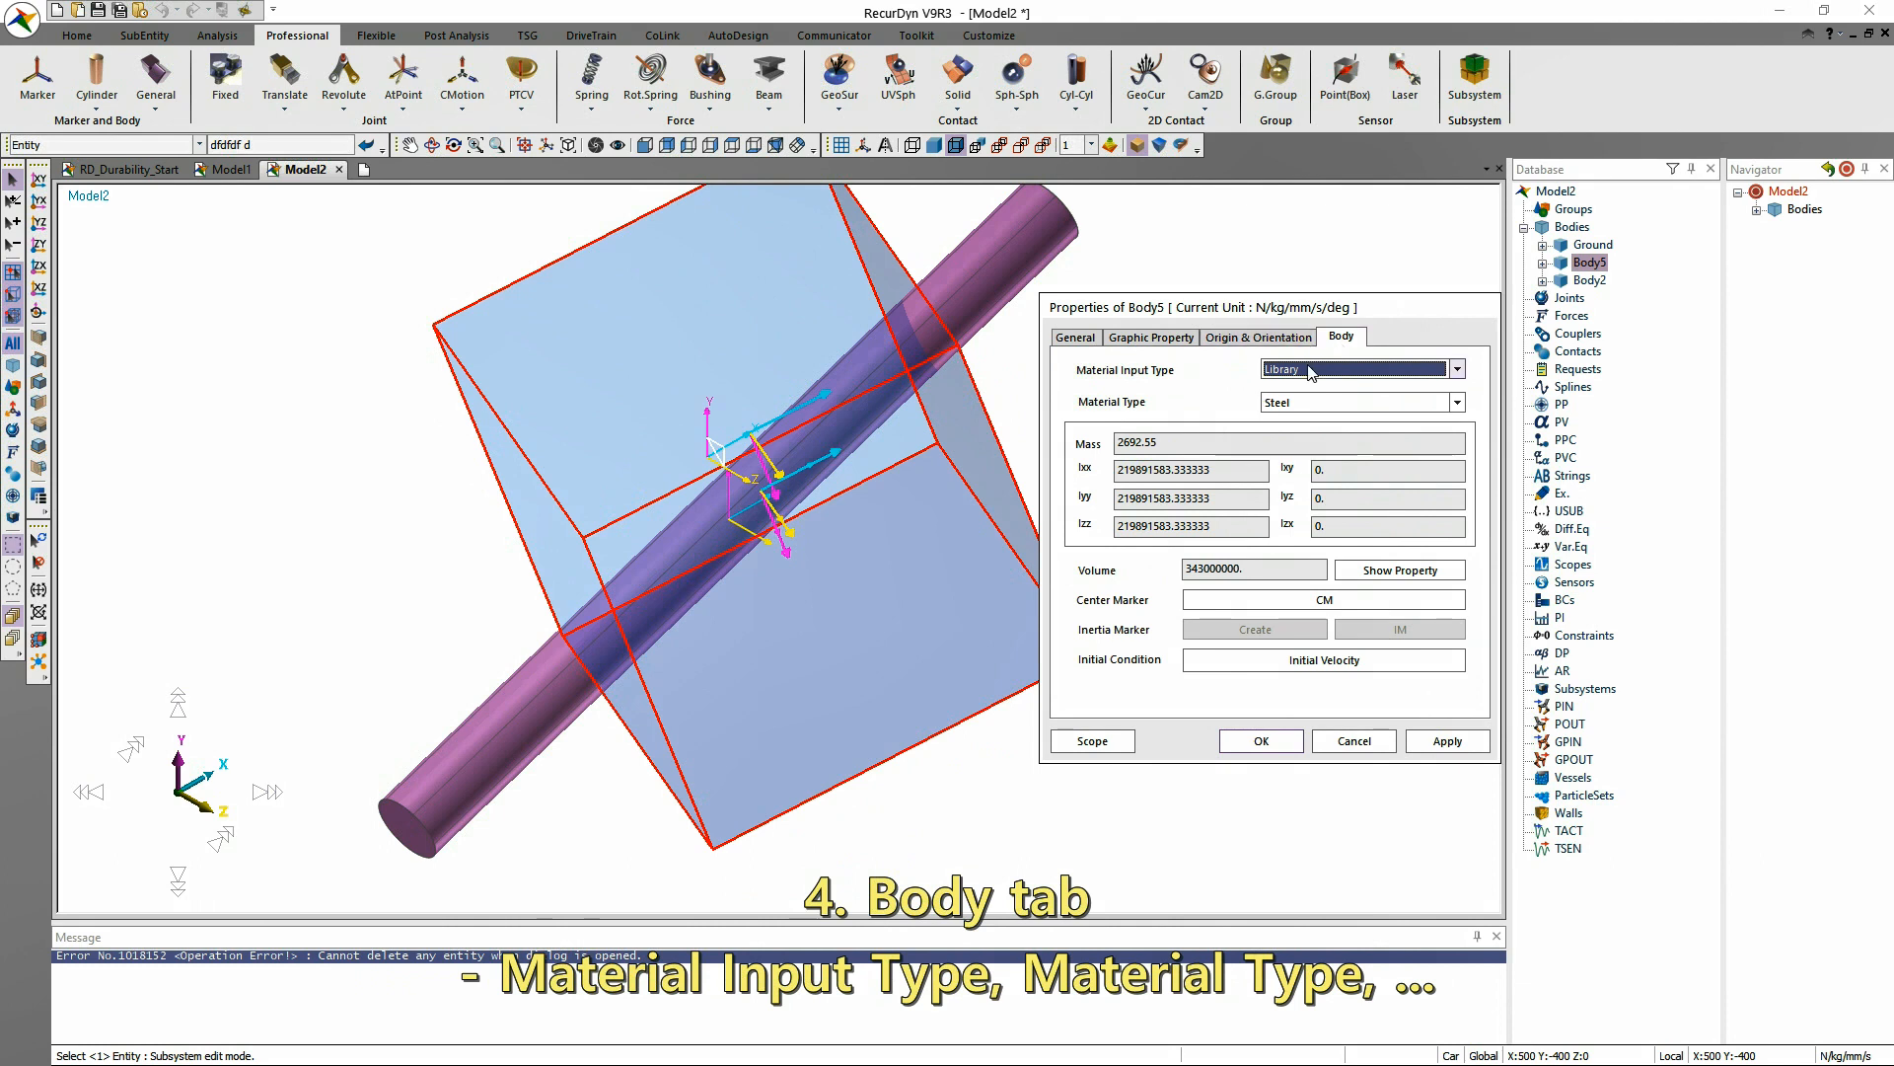
pyautogui.click(1339, 405)
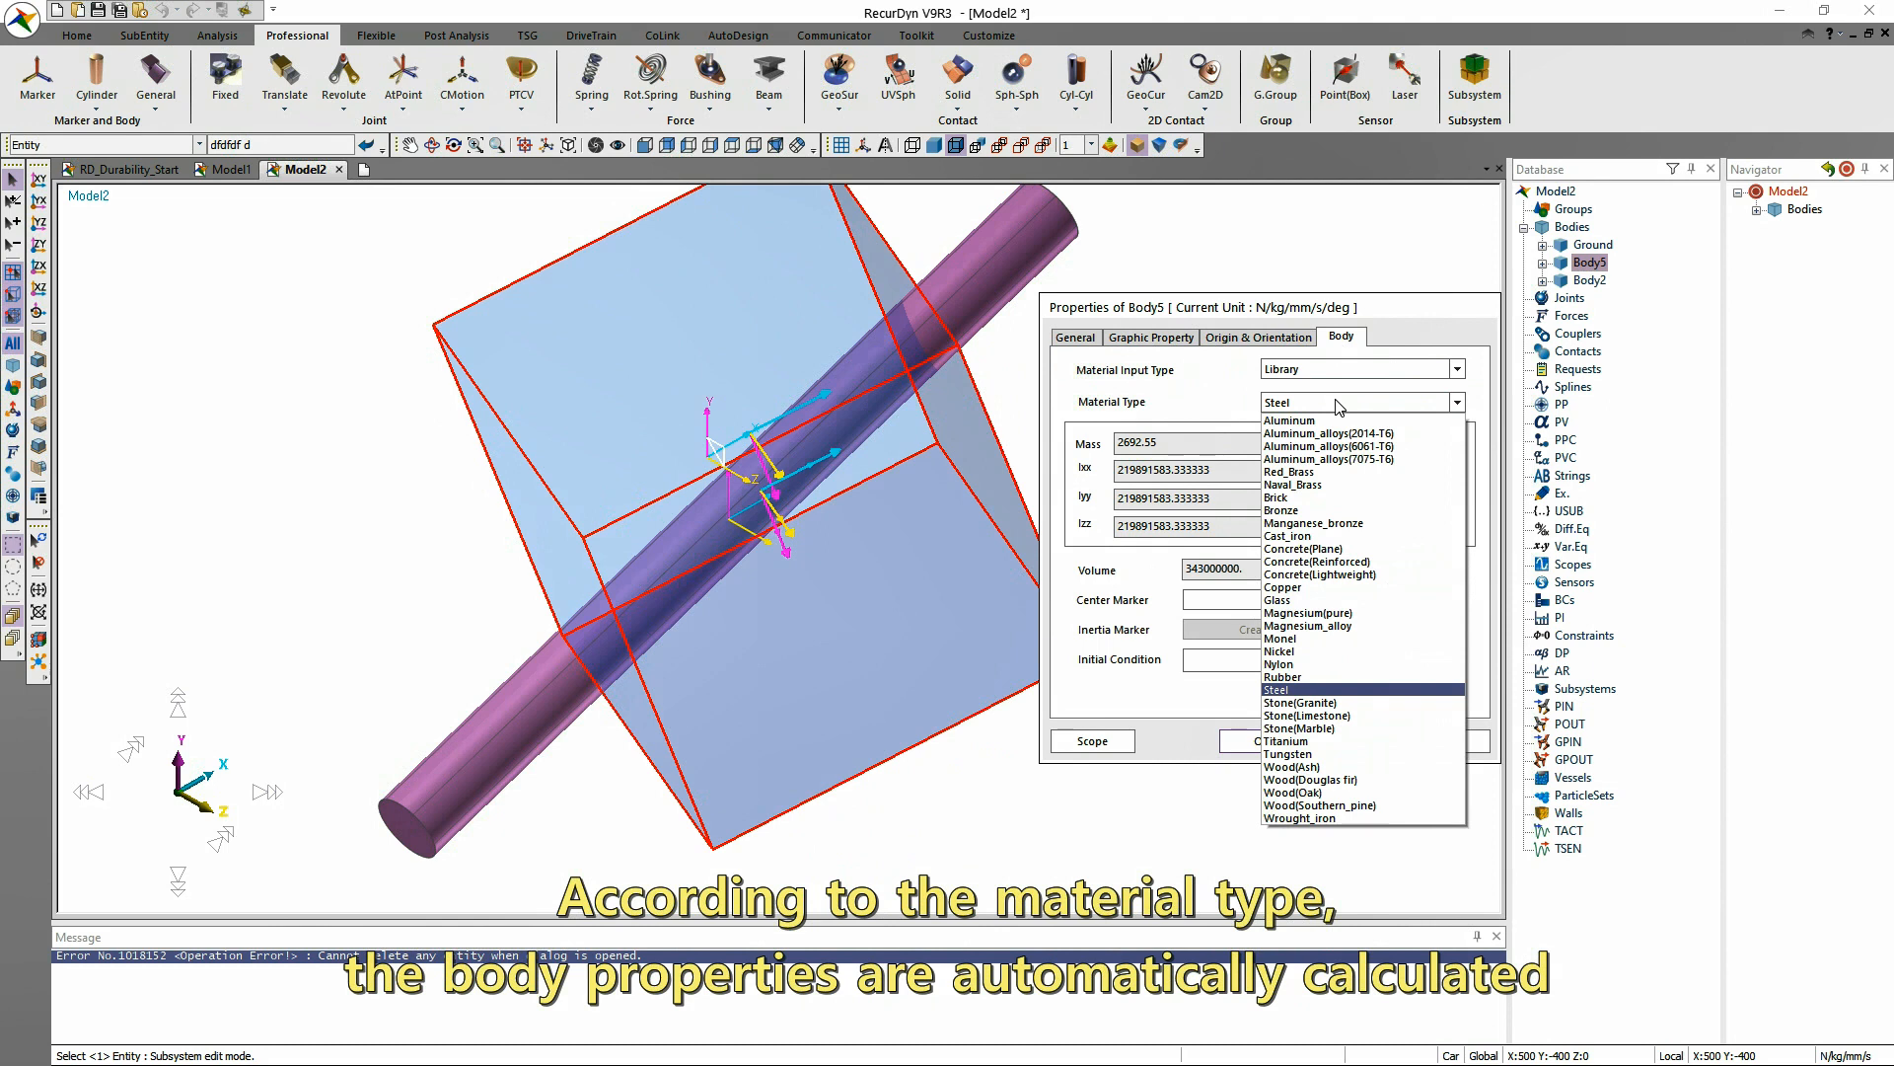
pyautogui.click(1335, 421)
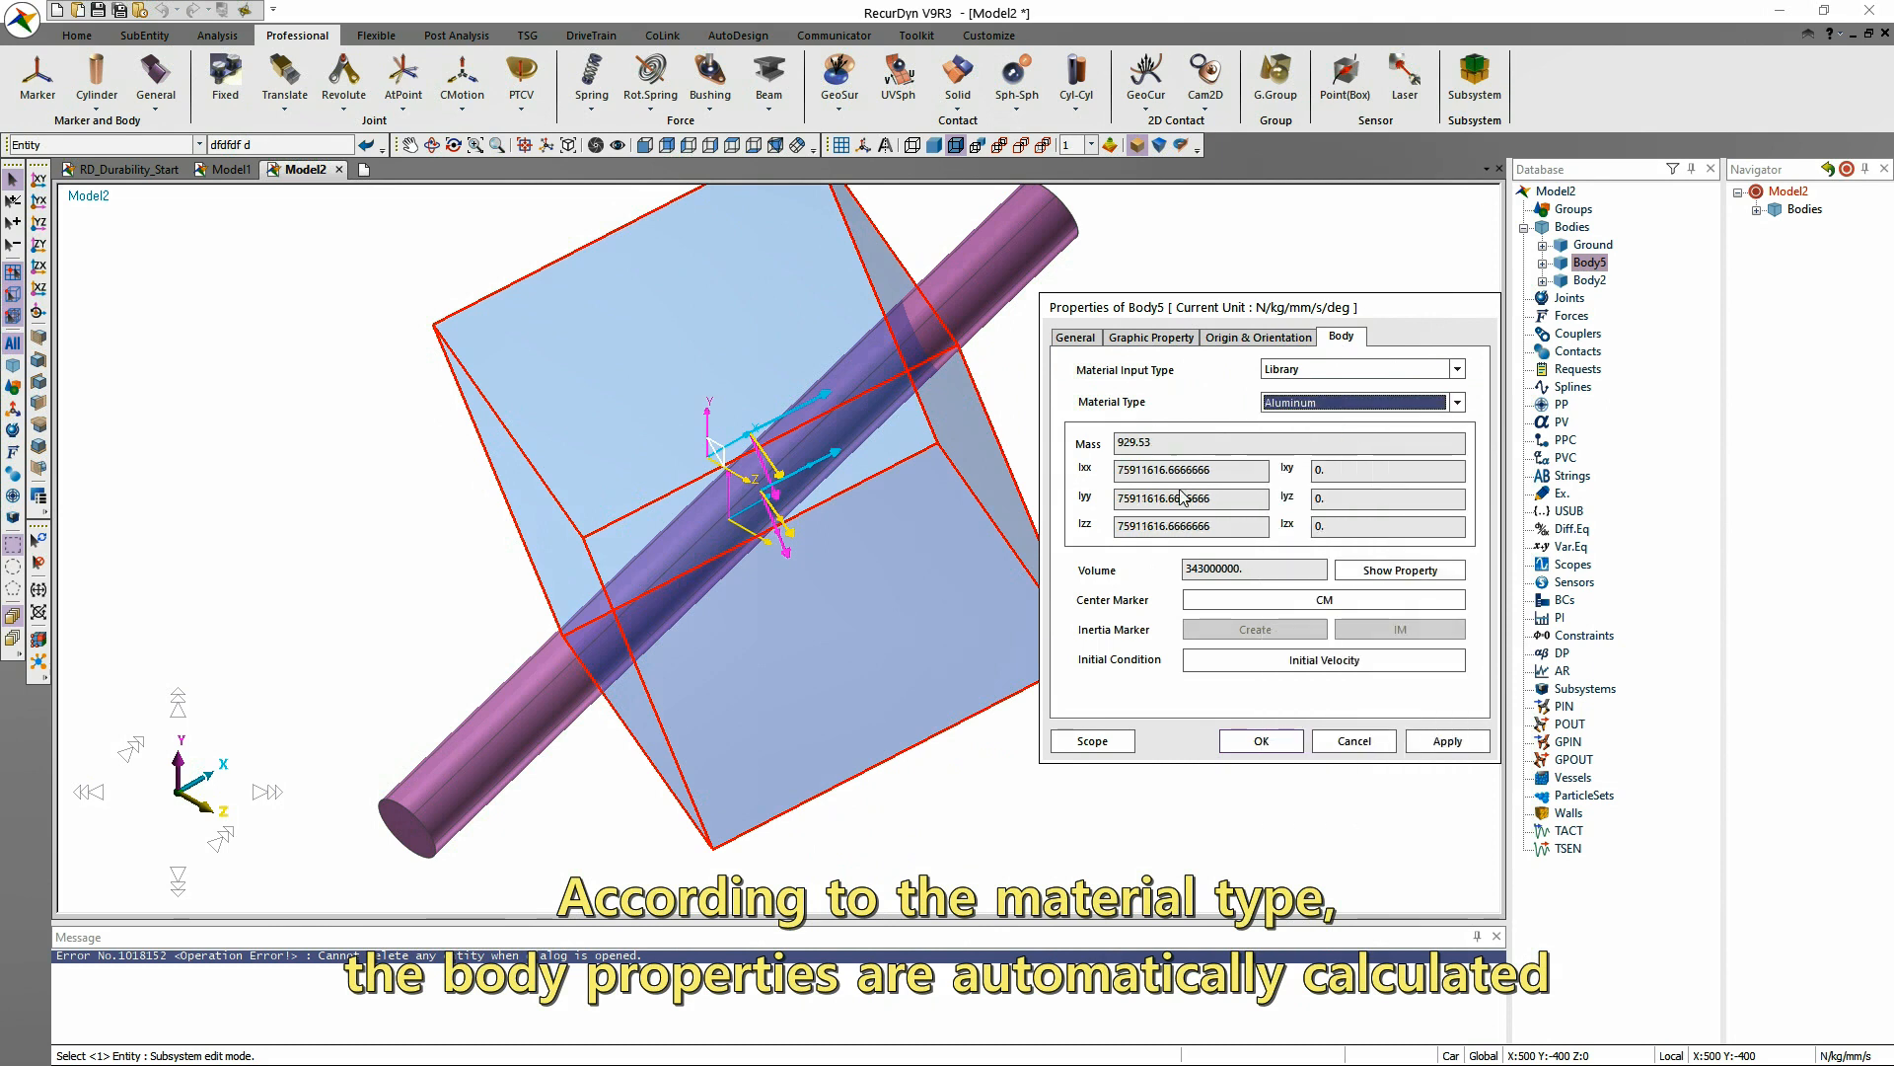
pyautogui.click(1457, 403)
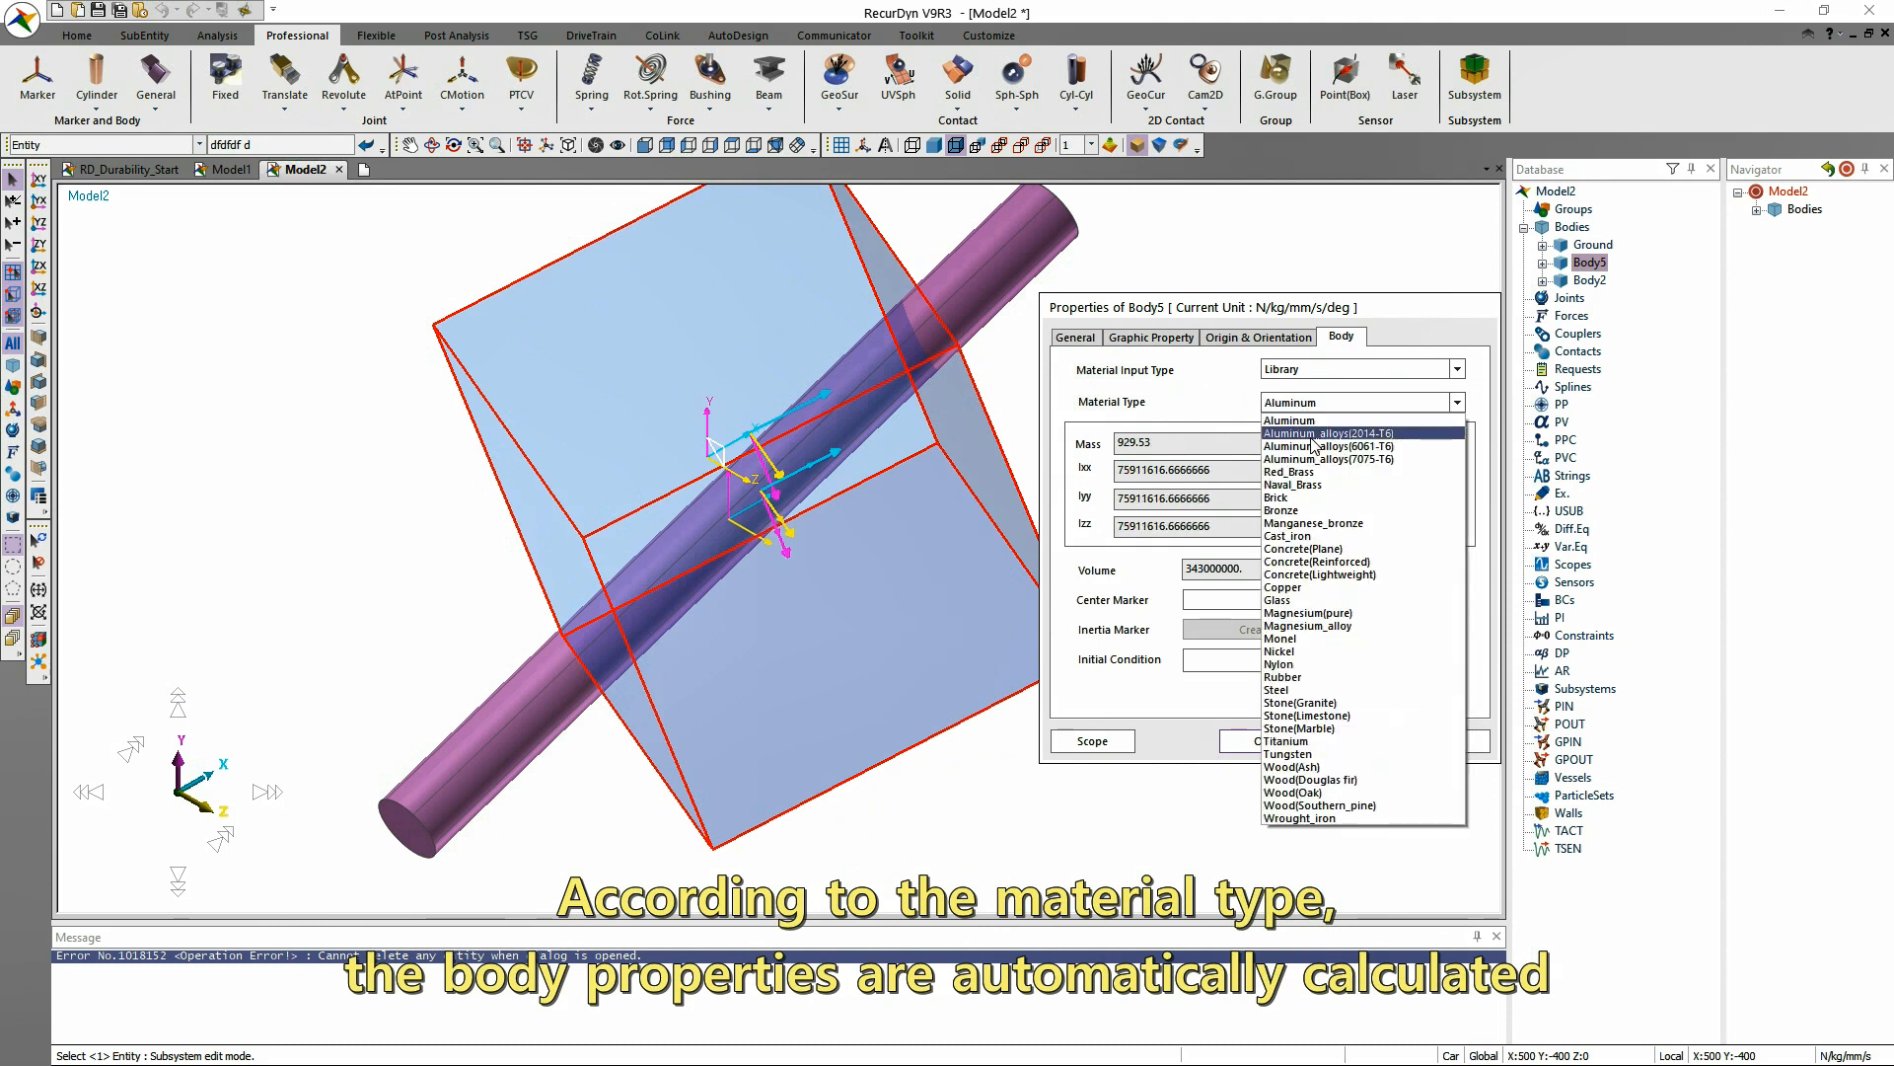
pyautogui.click(1322, 690)
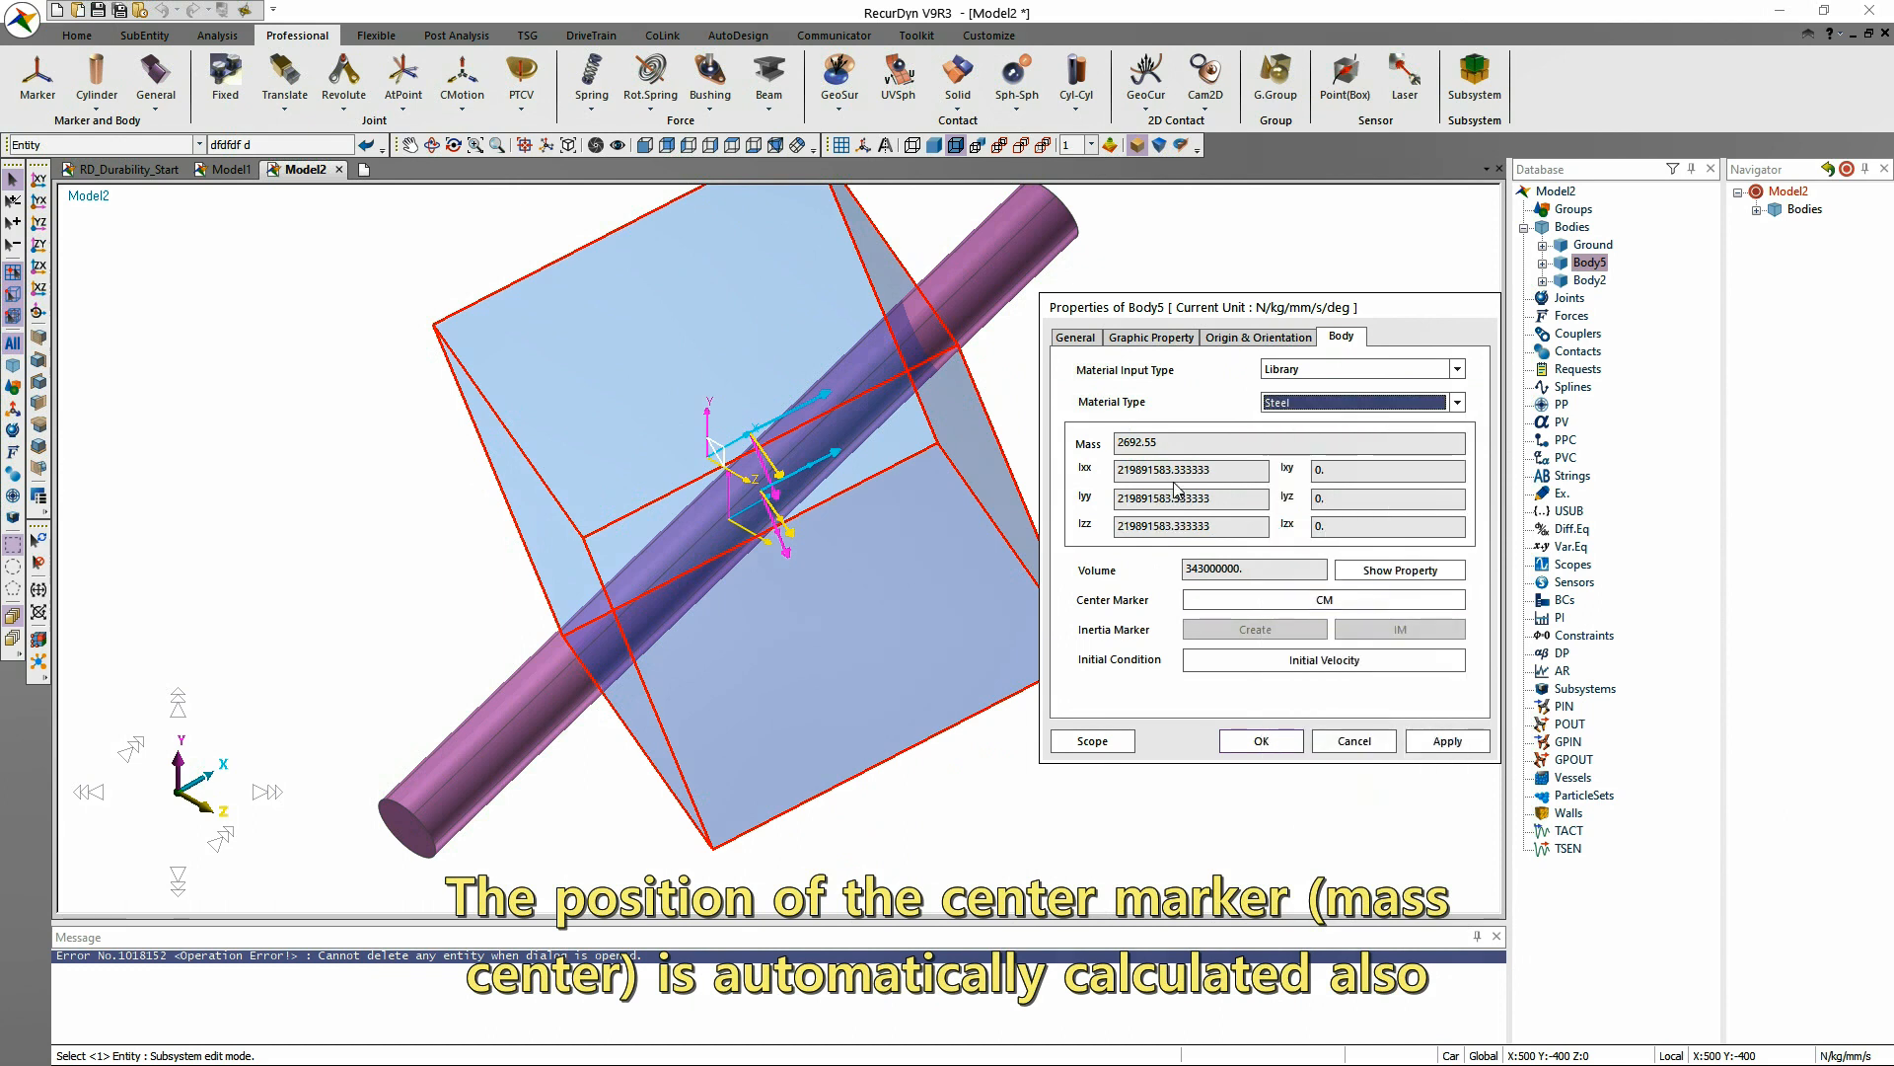
# Switch the box body's material input type to Density, set the density to 7.85e-004 and apply it.
pyautogui.click(1382, 372)
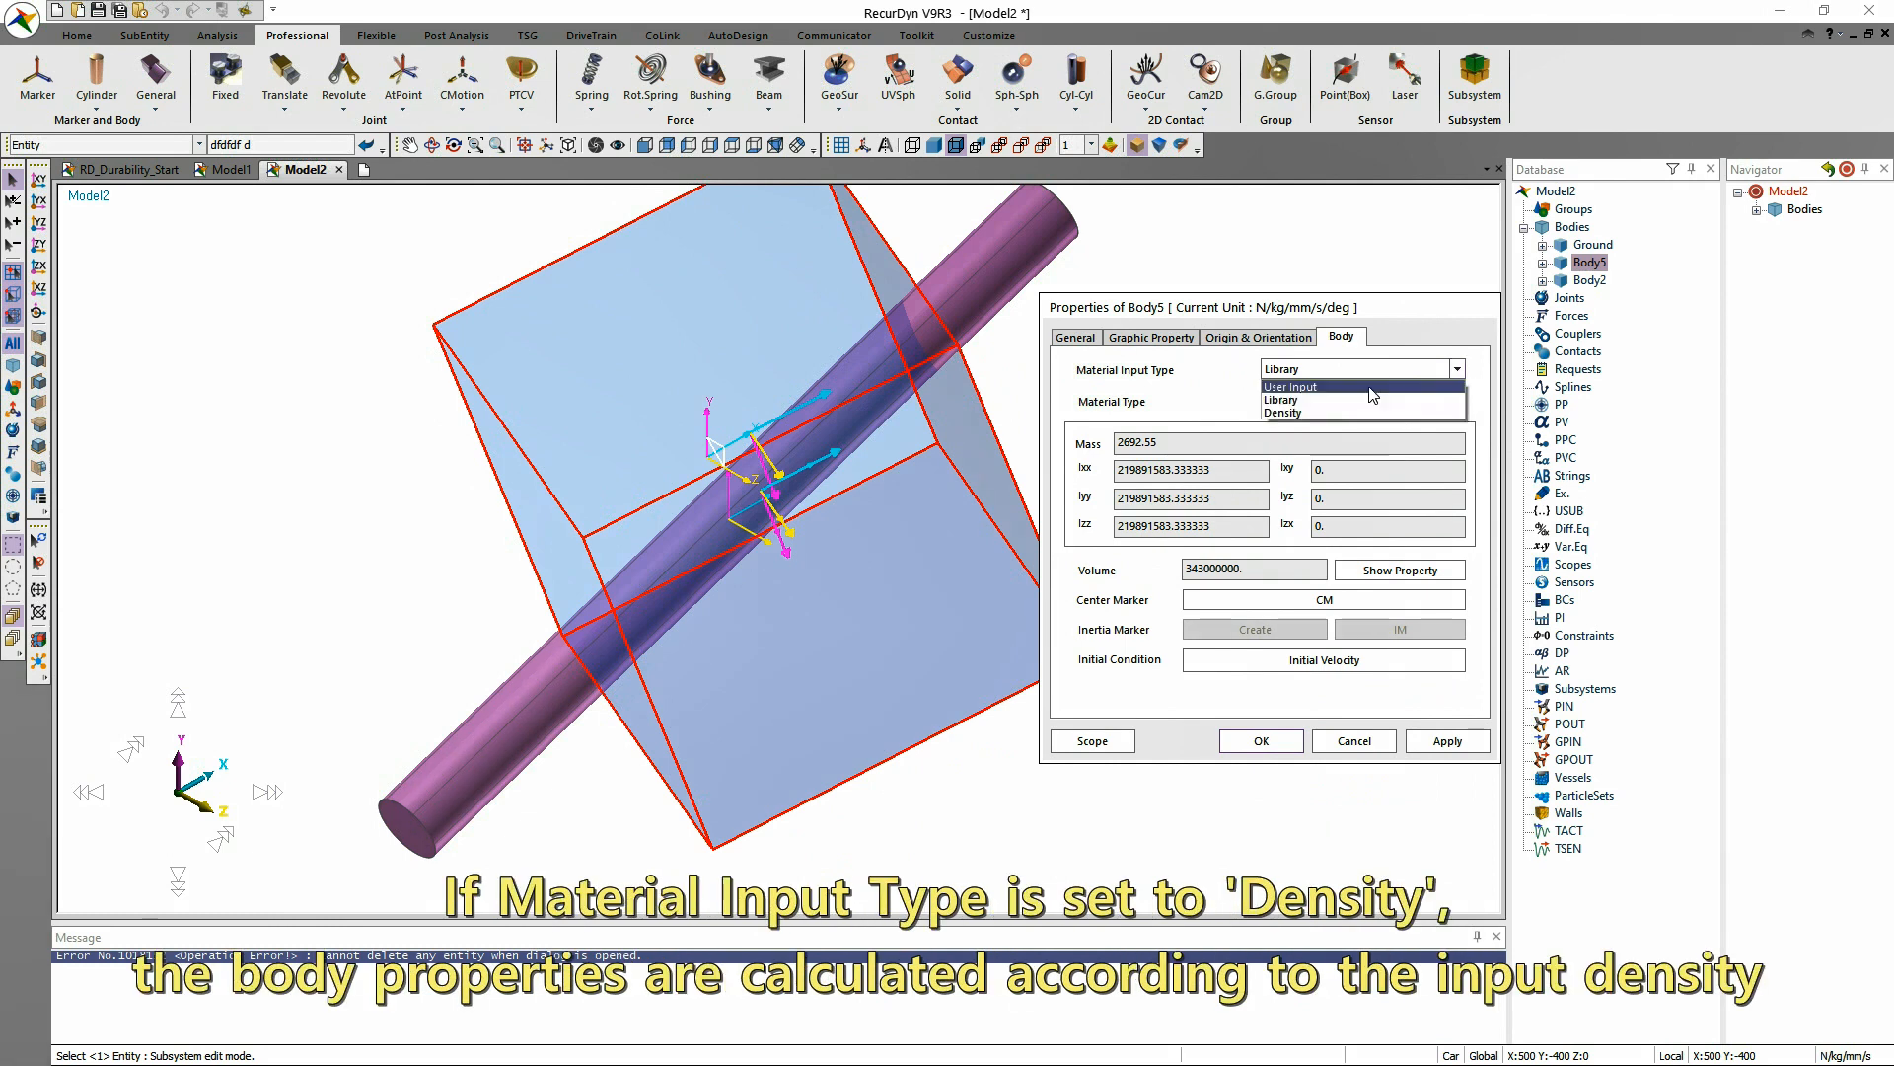
pyautogui.click(1450, 407)
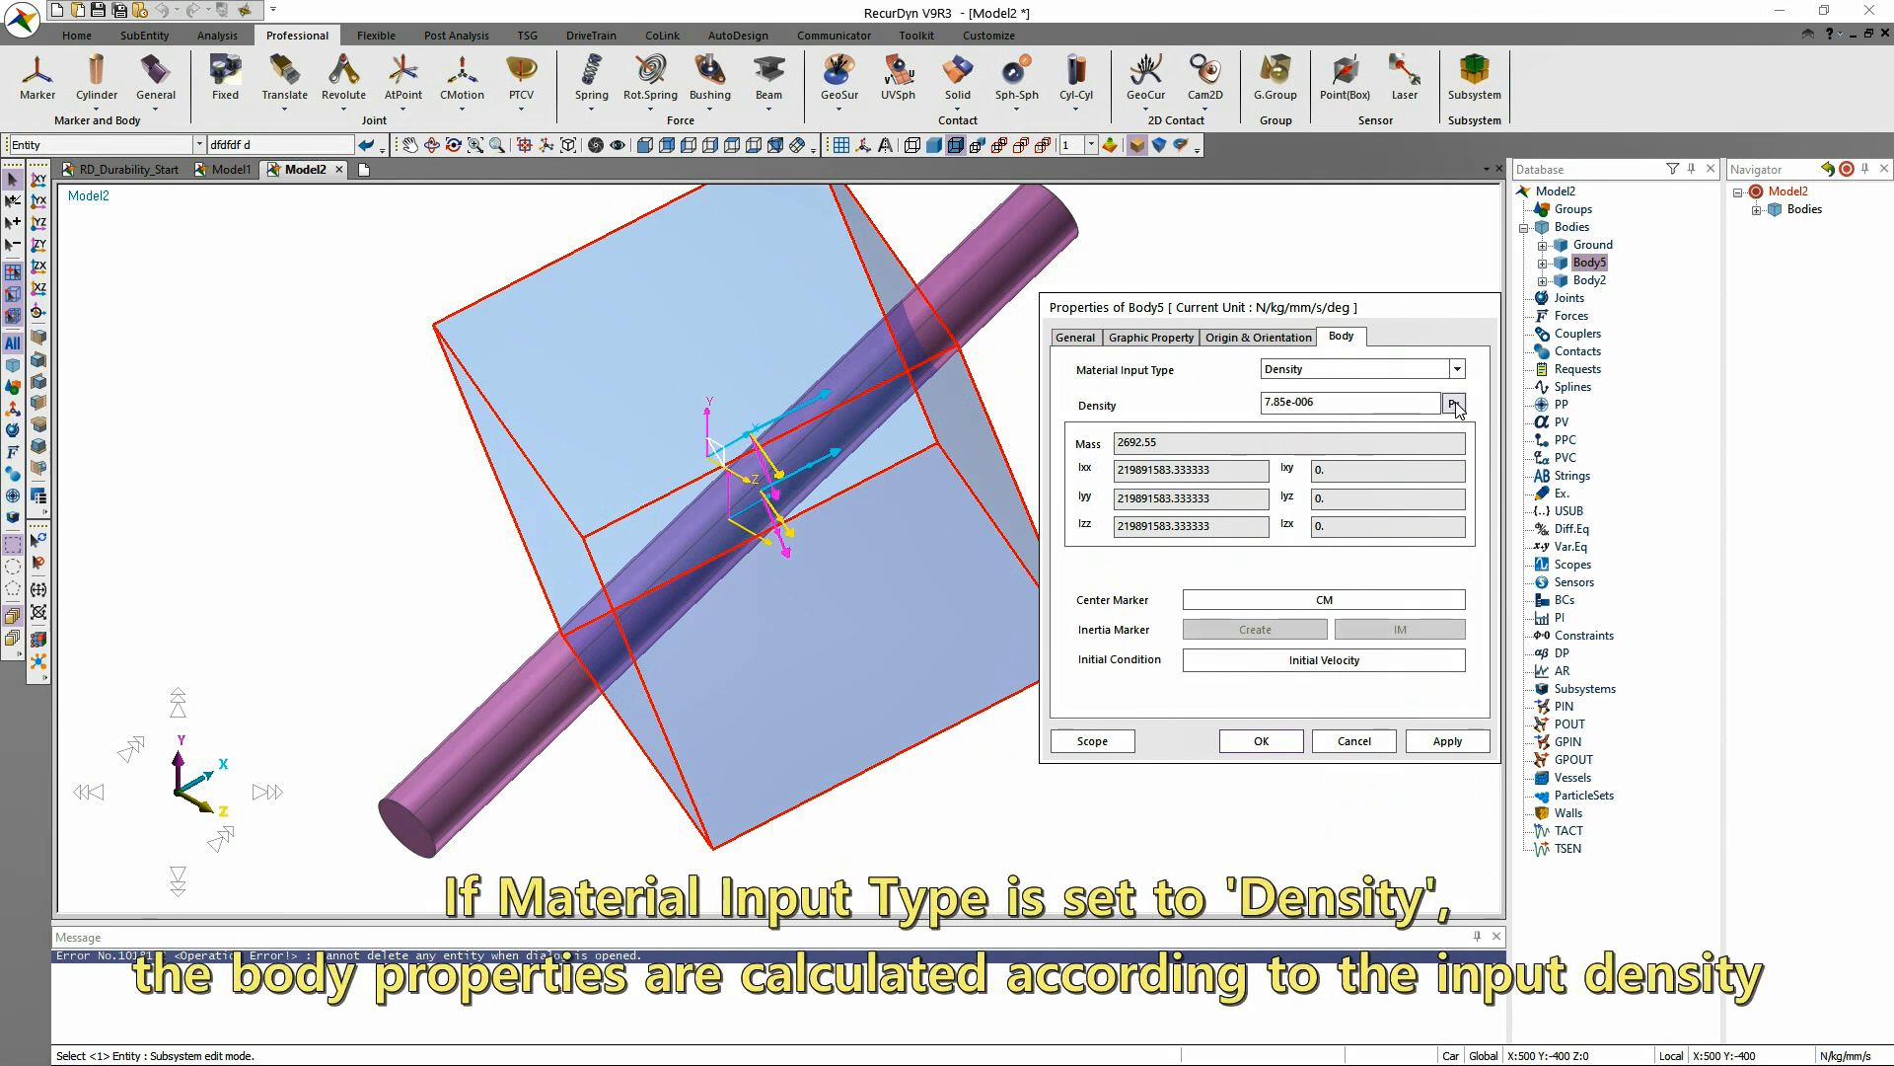
pyautogui.click(1456, 746)
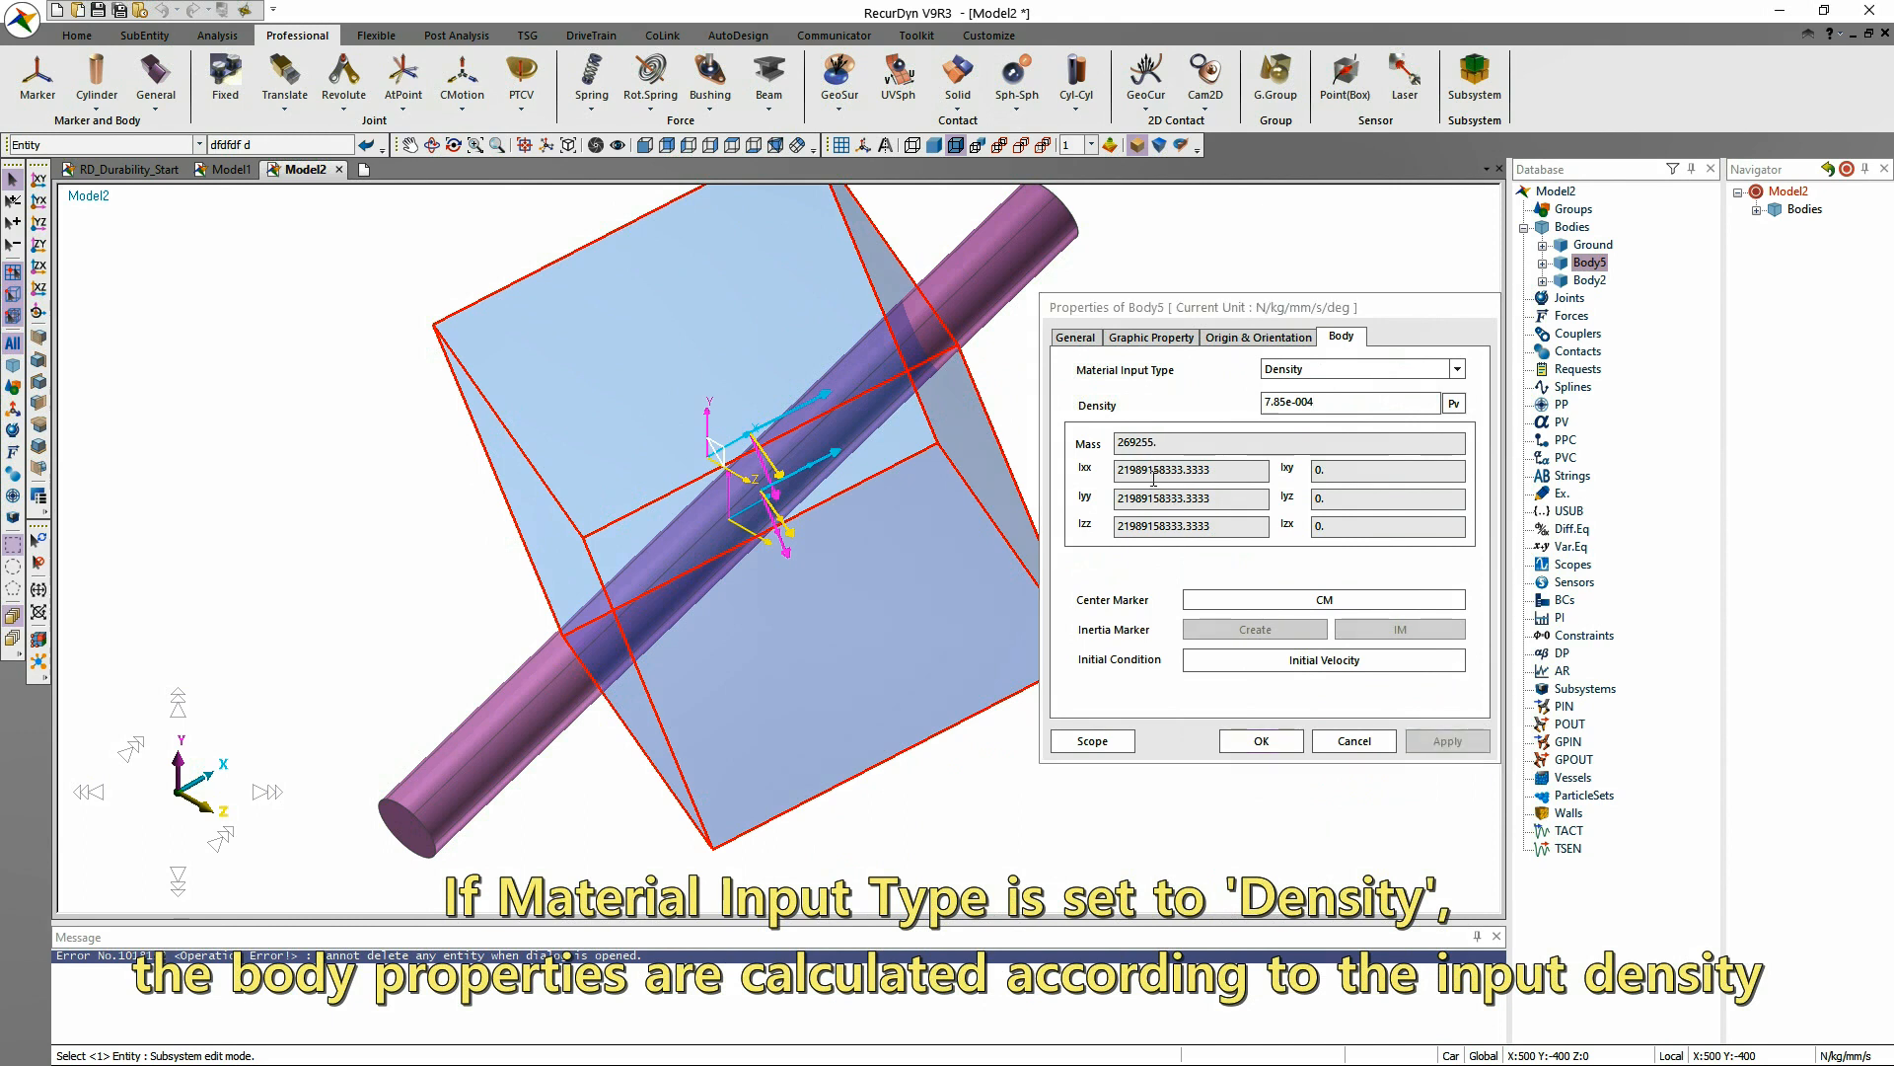
# Set the box body's density to 7.85e-006 and apply the change.
pyautogui.click(1340, 401)
pyautogui.press('BackSpace')
pyautogui.write('6')
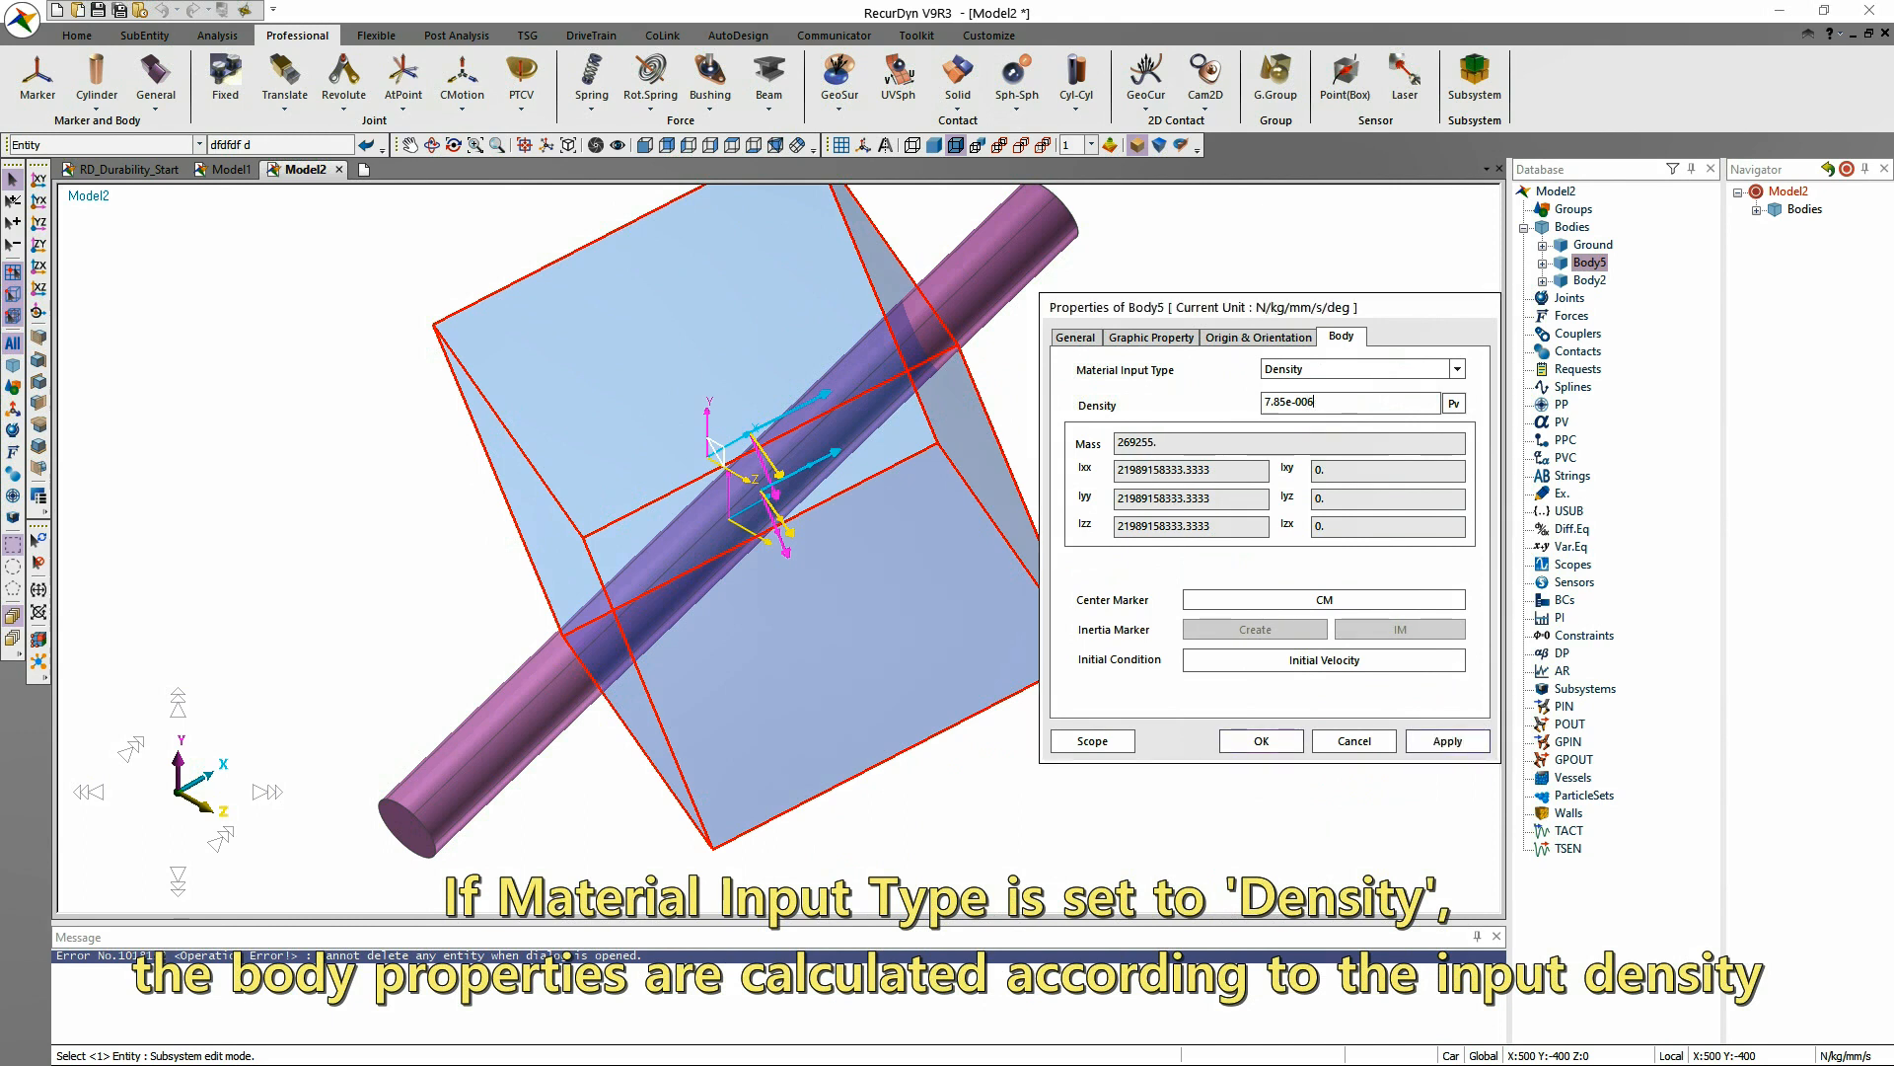
pyautogui.click(1447, 741)
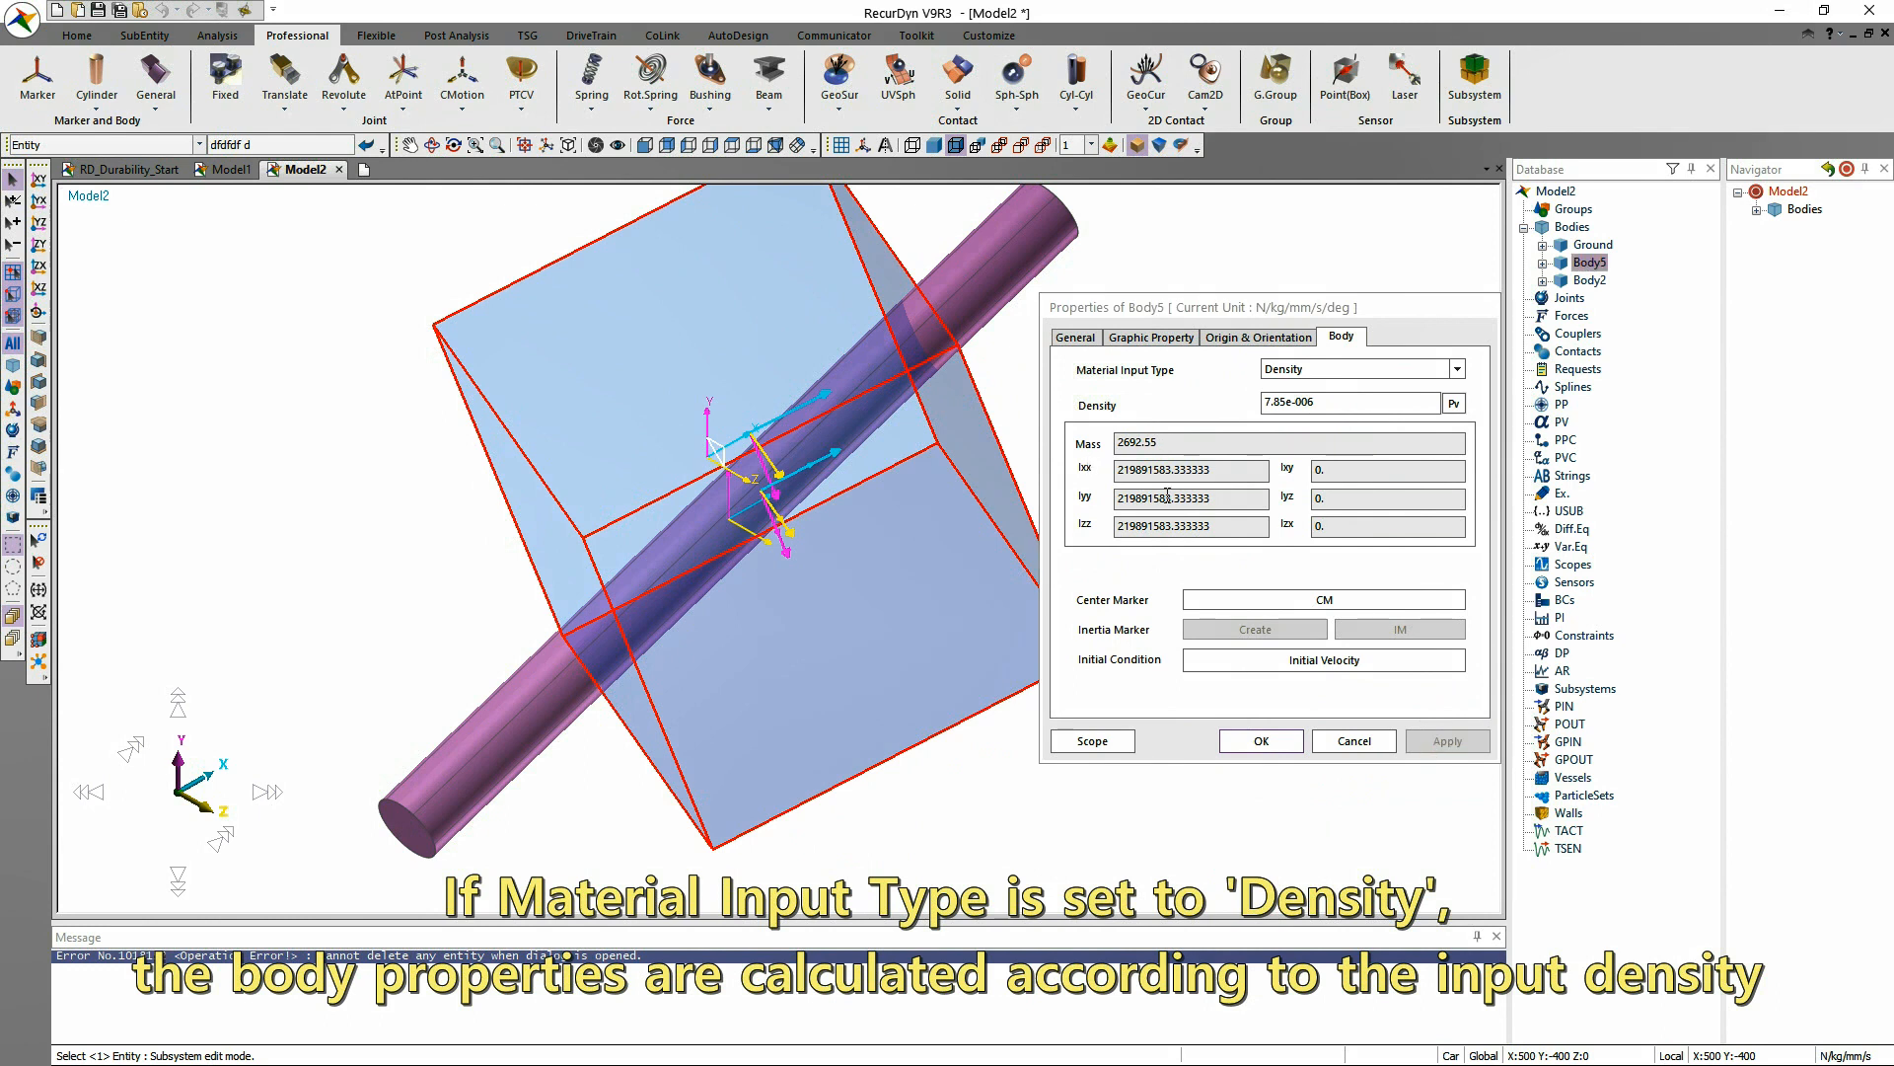
# Switch the box body's material input type to User Input, set its mass, Ixx, Iyy and Izz to 1, and apply.
pyautogui.click(1315, 373)
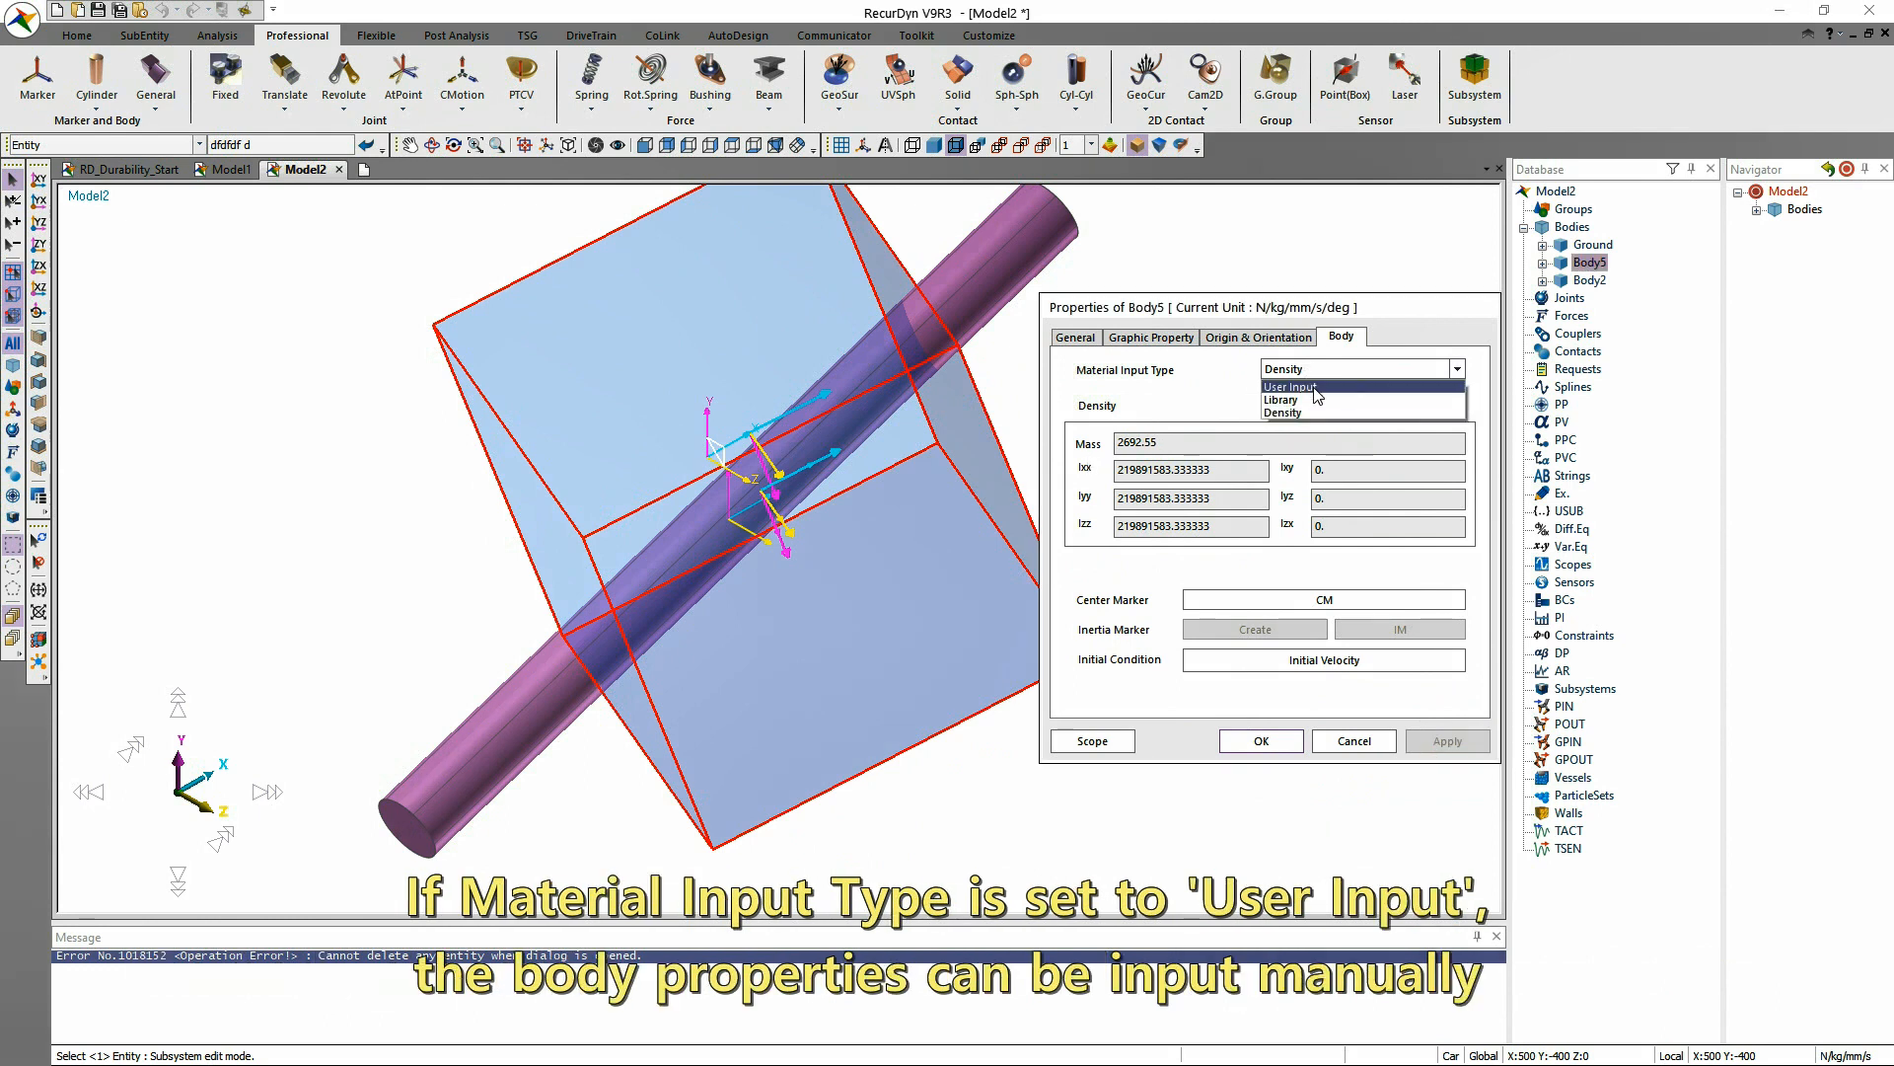
pyautogui.click(1315, 388)
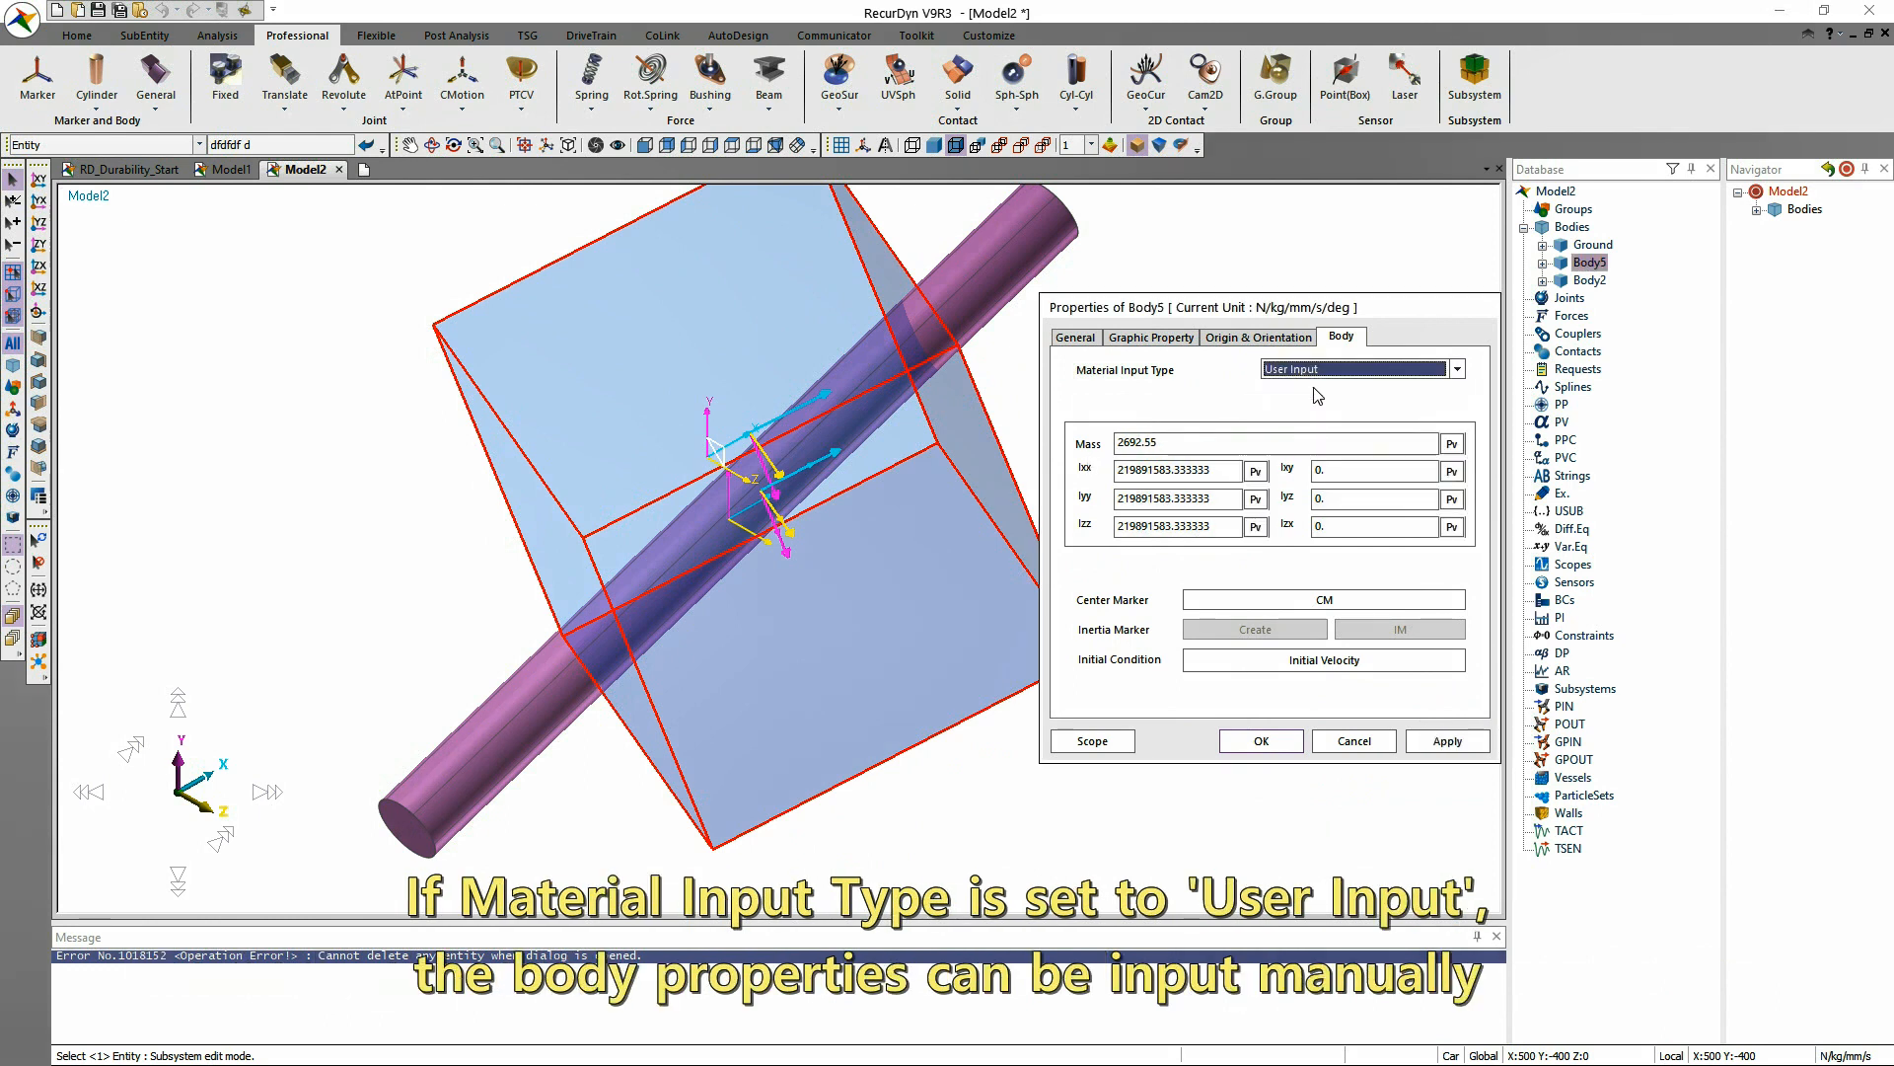
pyautogui.click(1183, 441)
pyautogui.write('1')
pyautogui.moveTo(1183, 441); pyautogui.dragTo(987, 459)
pyautogui.write('1')
pyautogui.moveTo(1220, 498); pyautogui.dragTo(1007, 491)
pyautogui.write('1')
pyautogui.moveTo(1220, 526); pyautogui.dragTo(1056, 517)
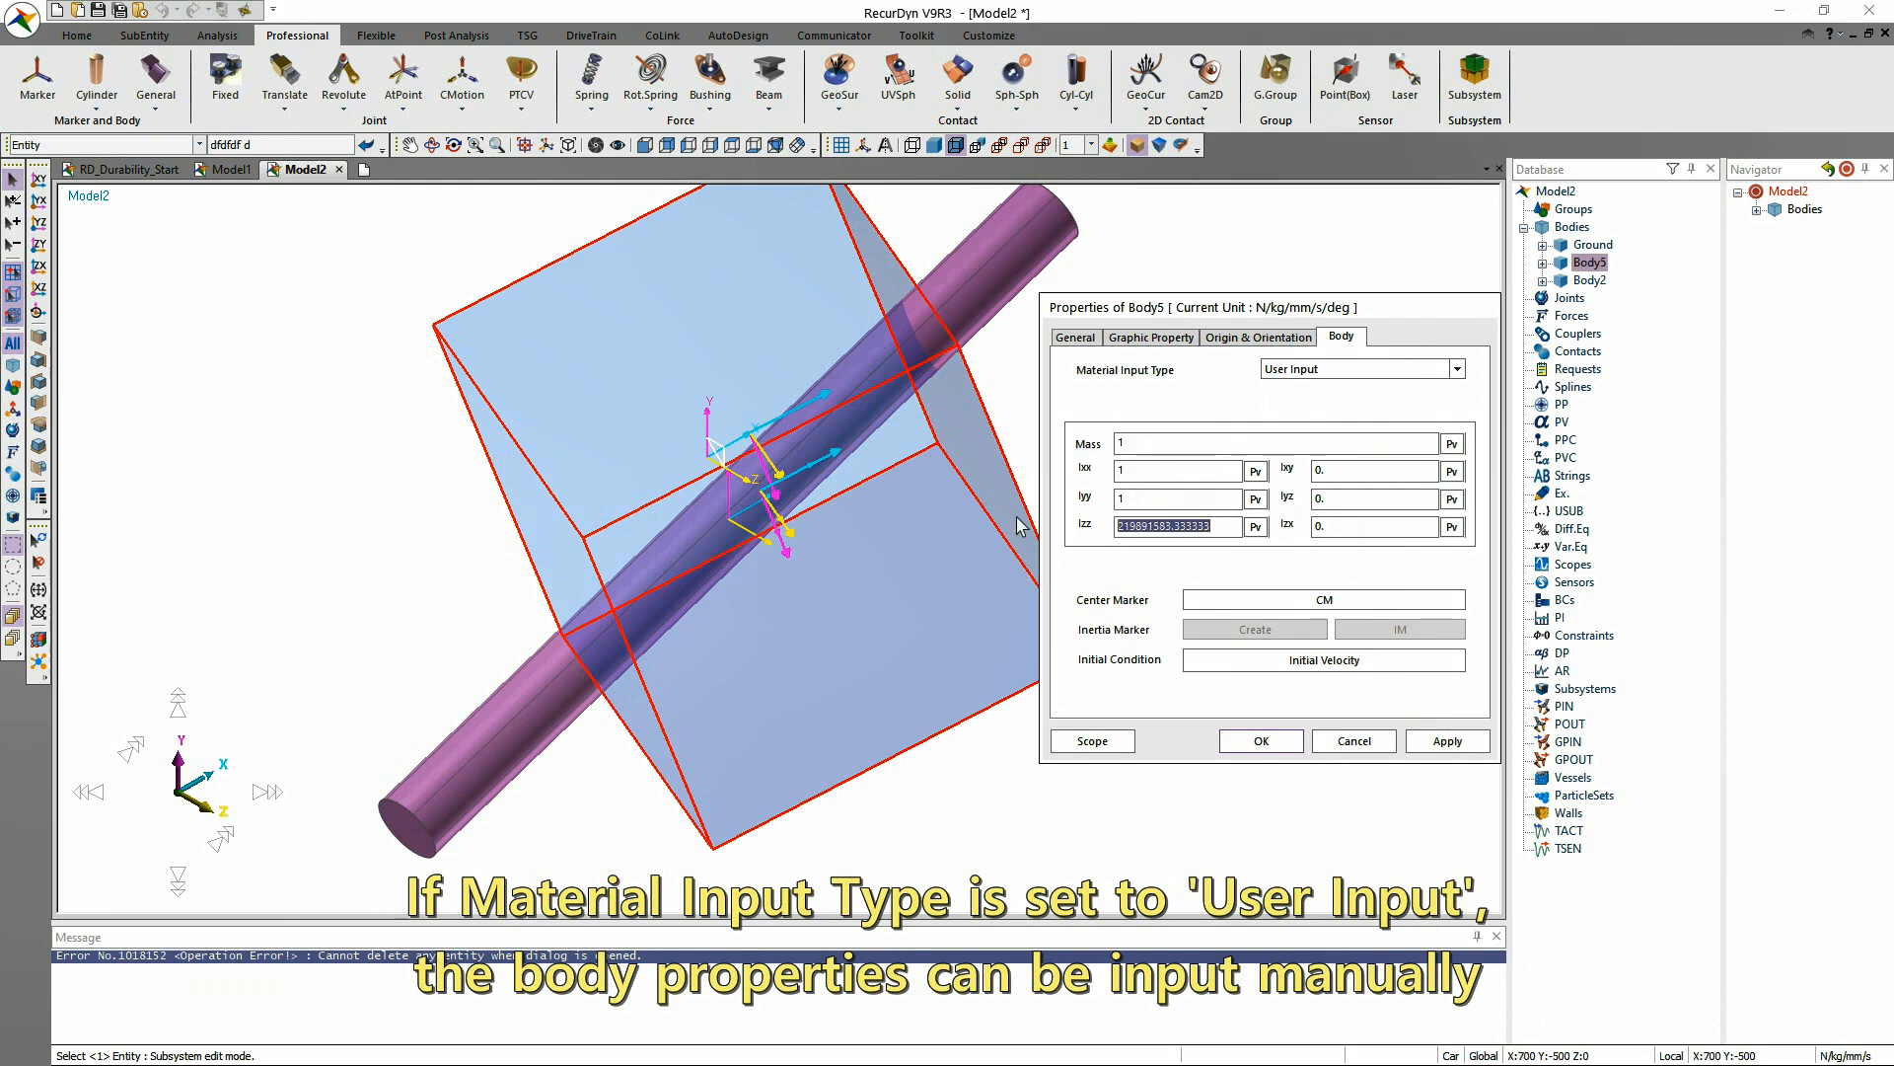
pyautogui.write('1')
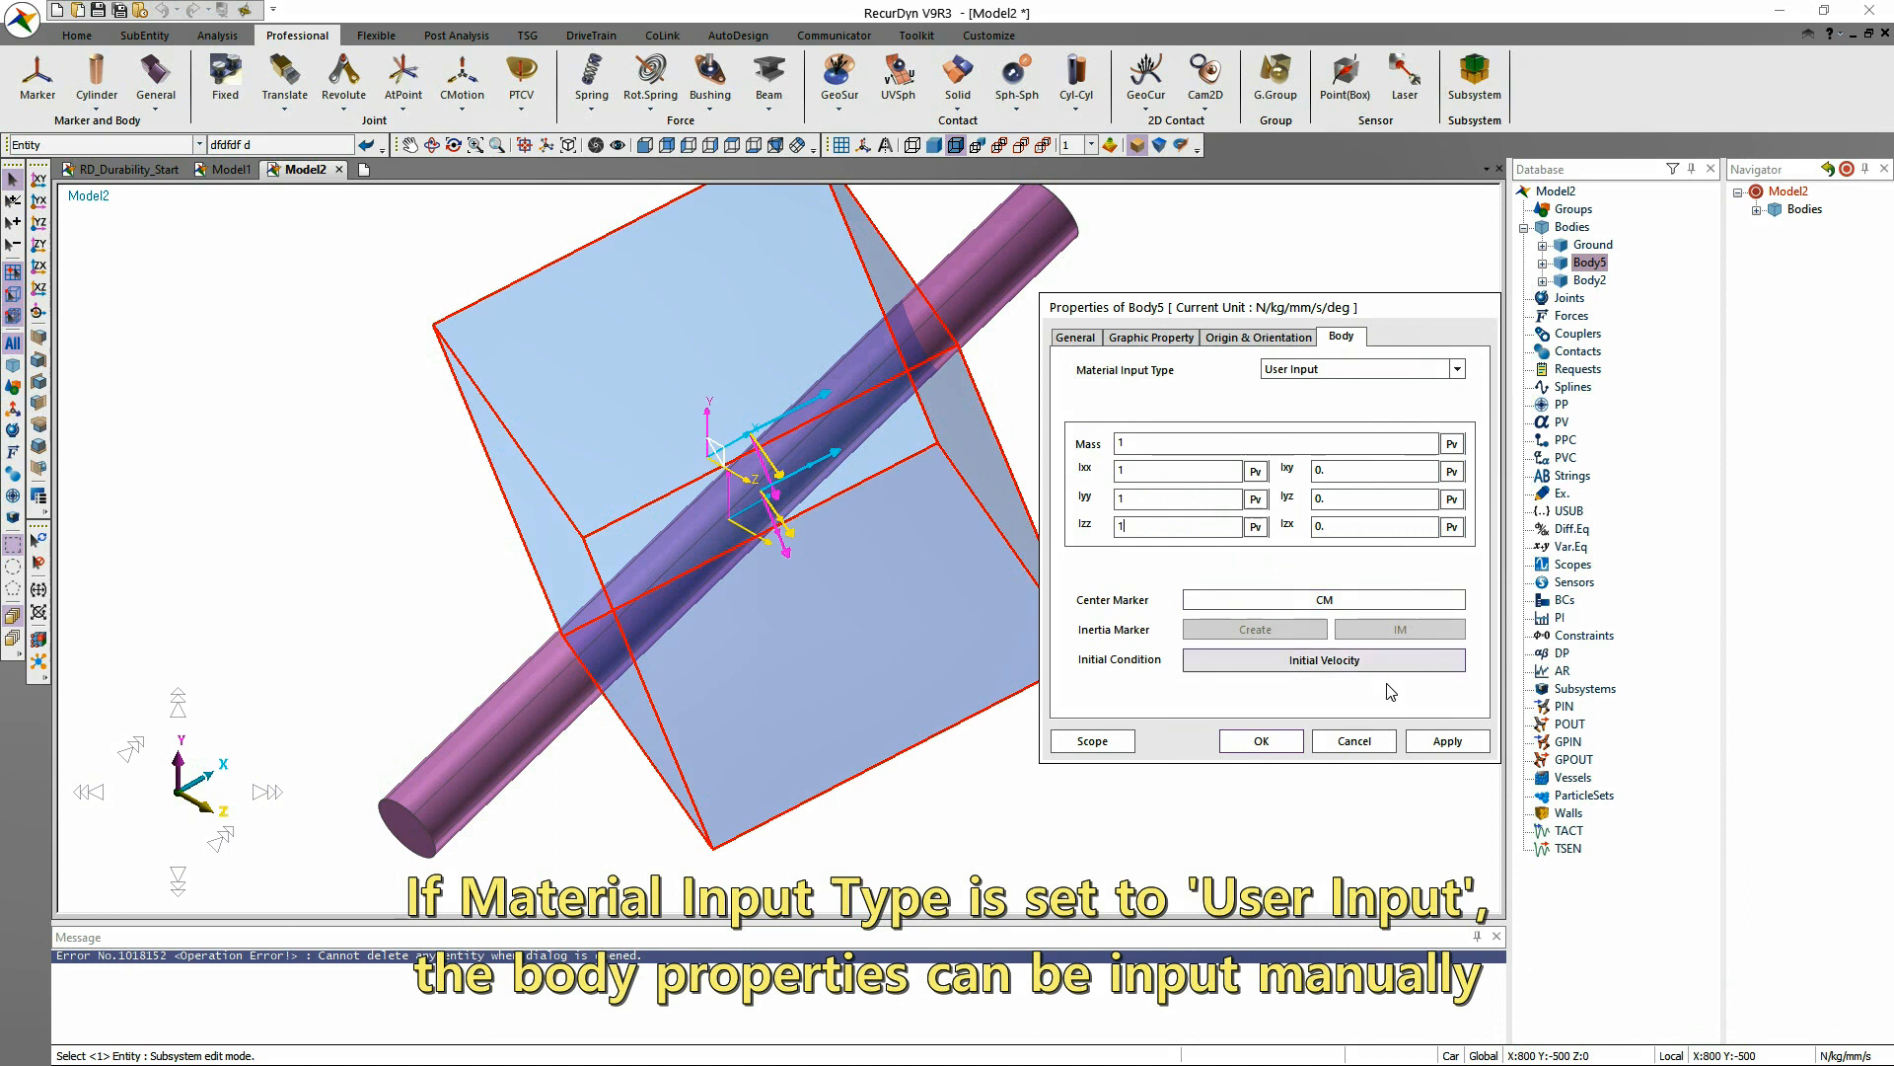
pyautogui.click(1433, 747)
# View the origin and orientation properties of the box body's center marker CM, and close them without changes.
pyautogui.click(1342, 600)
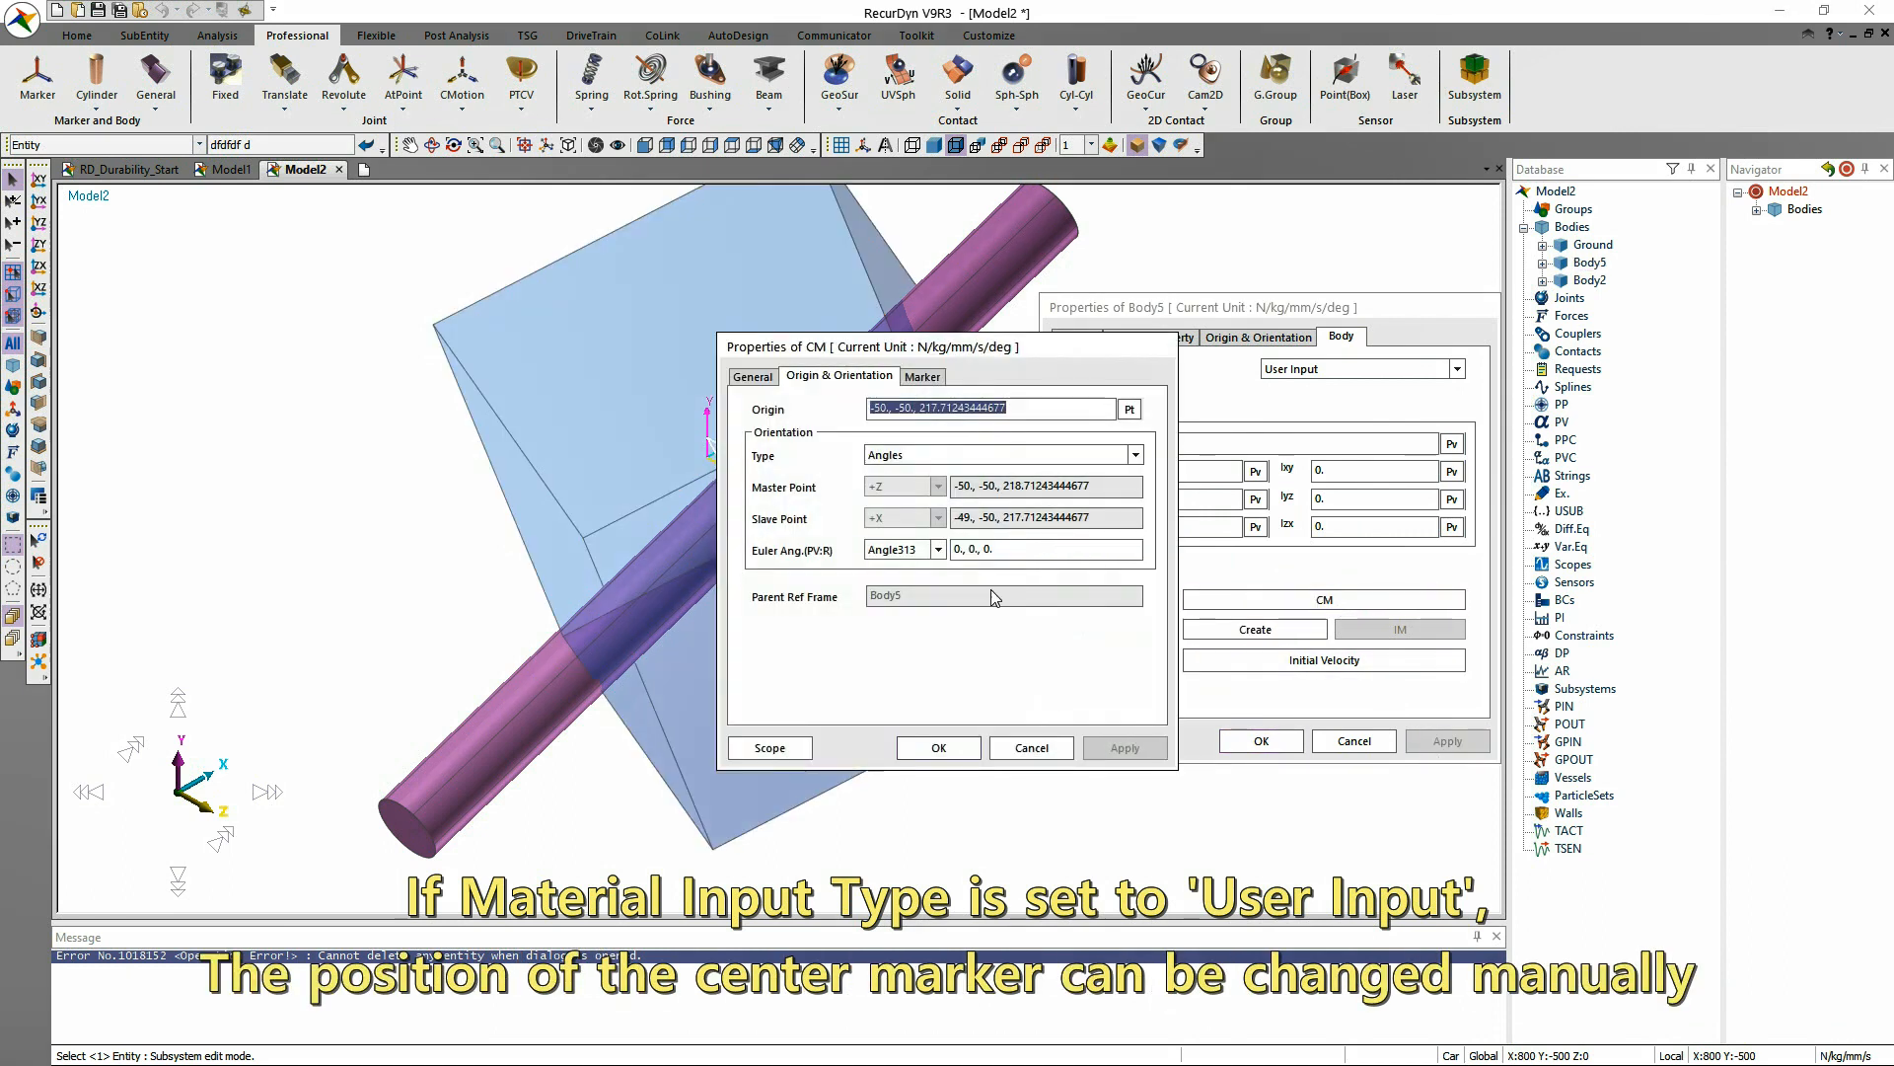
pyautogui.click(1031, 748)
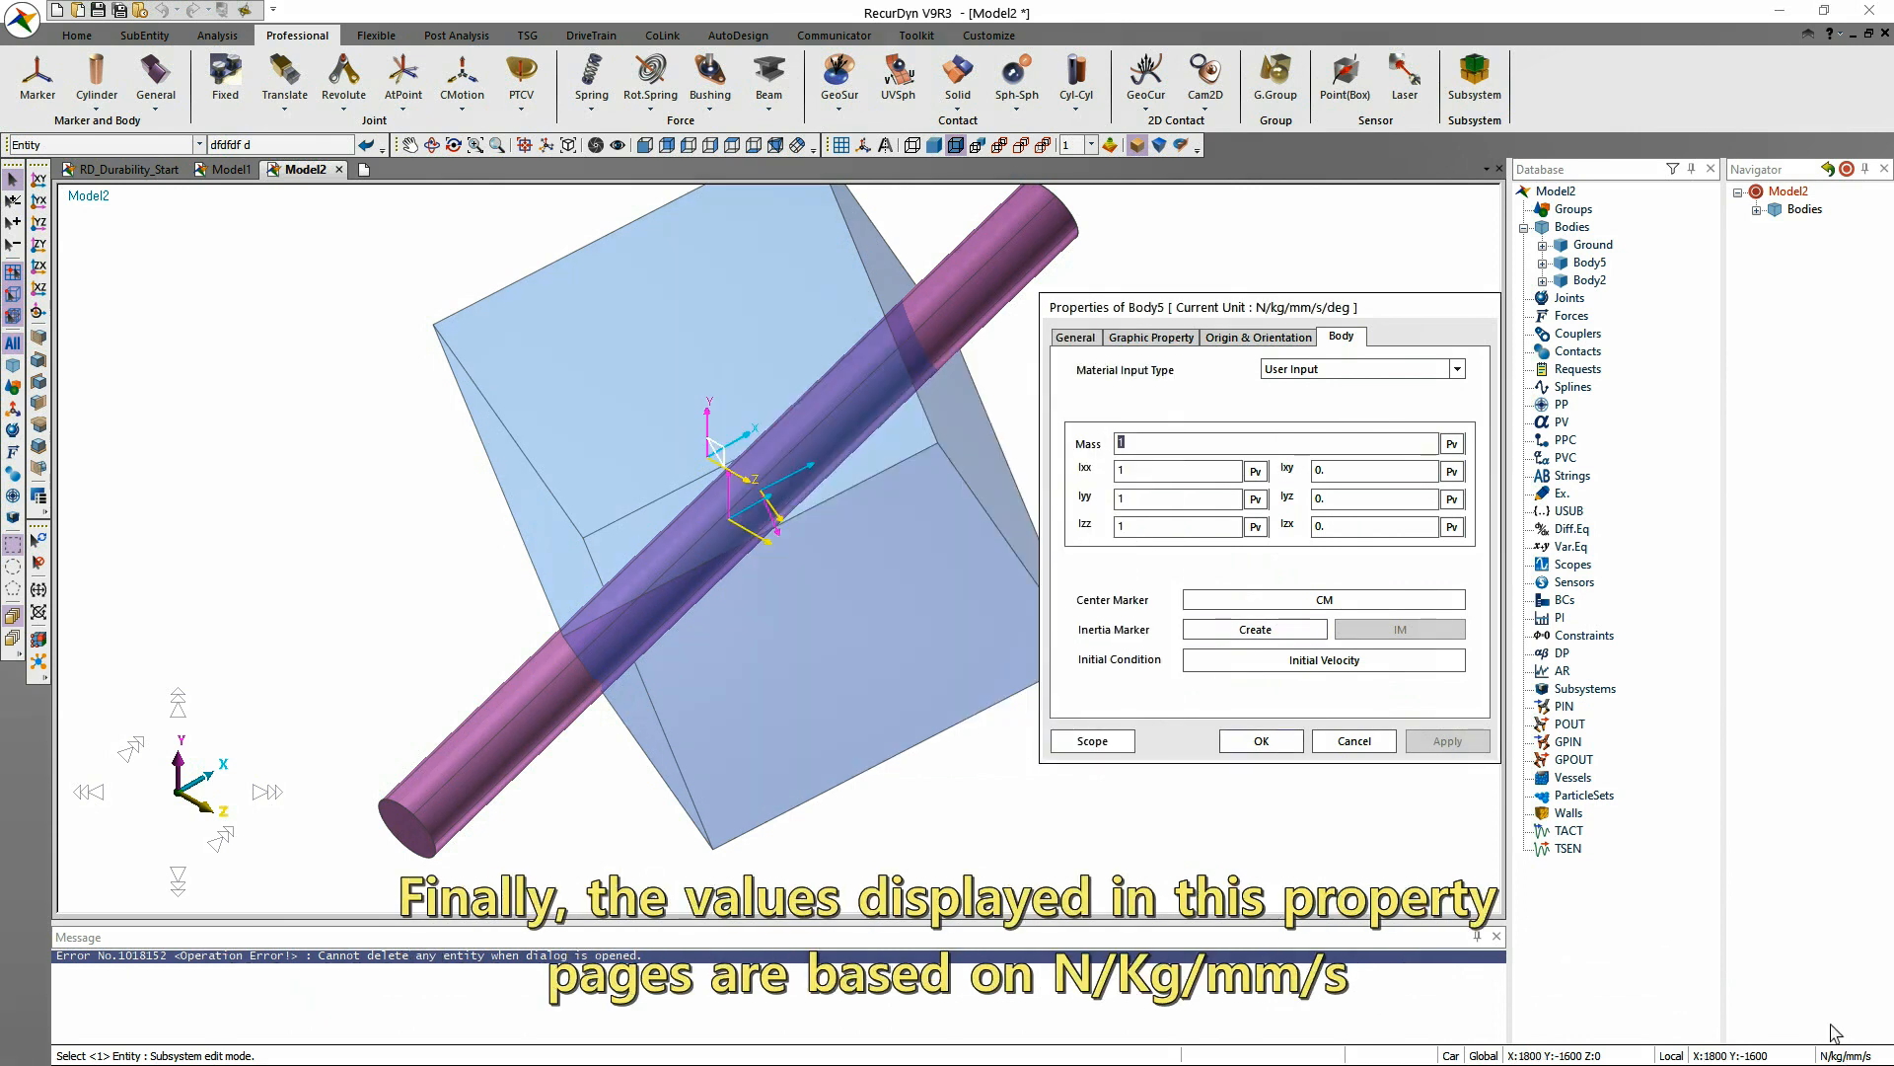
# Change the box body's mass unit to gram and check its mass and inertia values in that unit.
pyautogui.click(1075, 336)
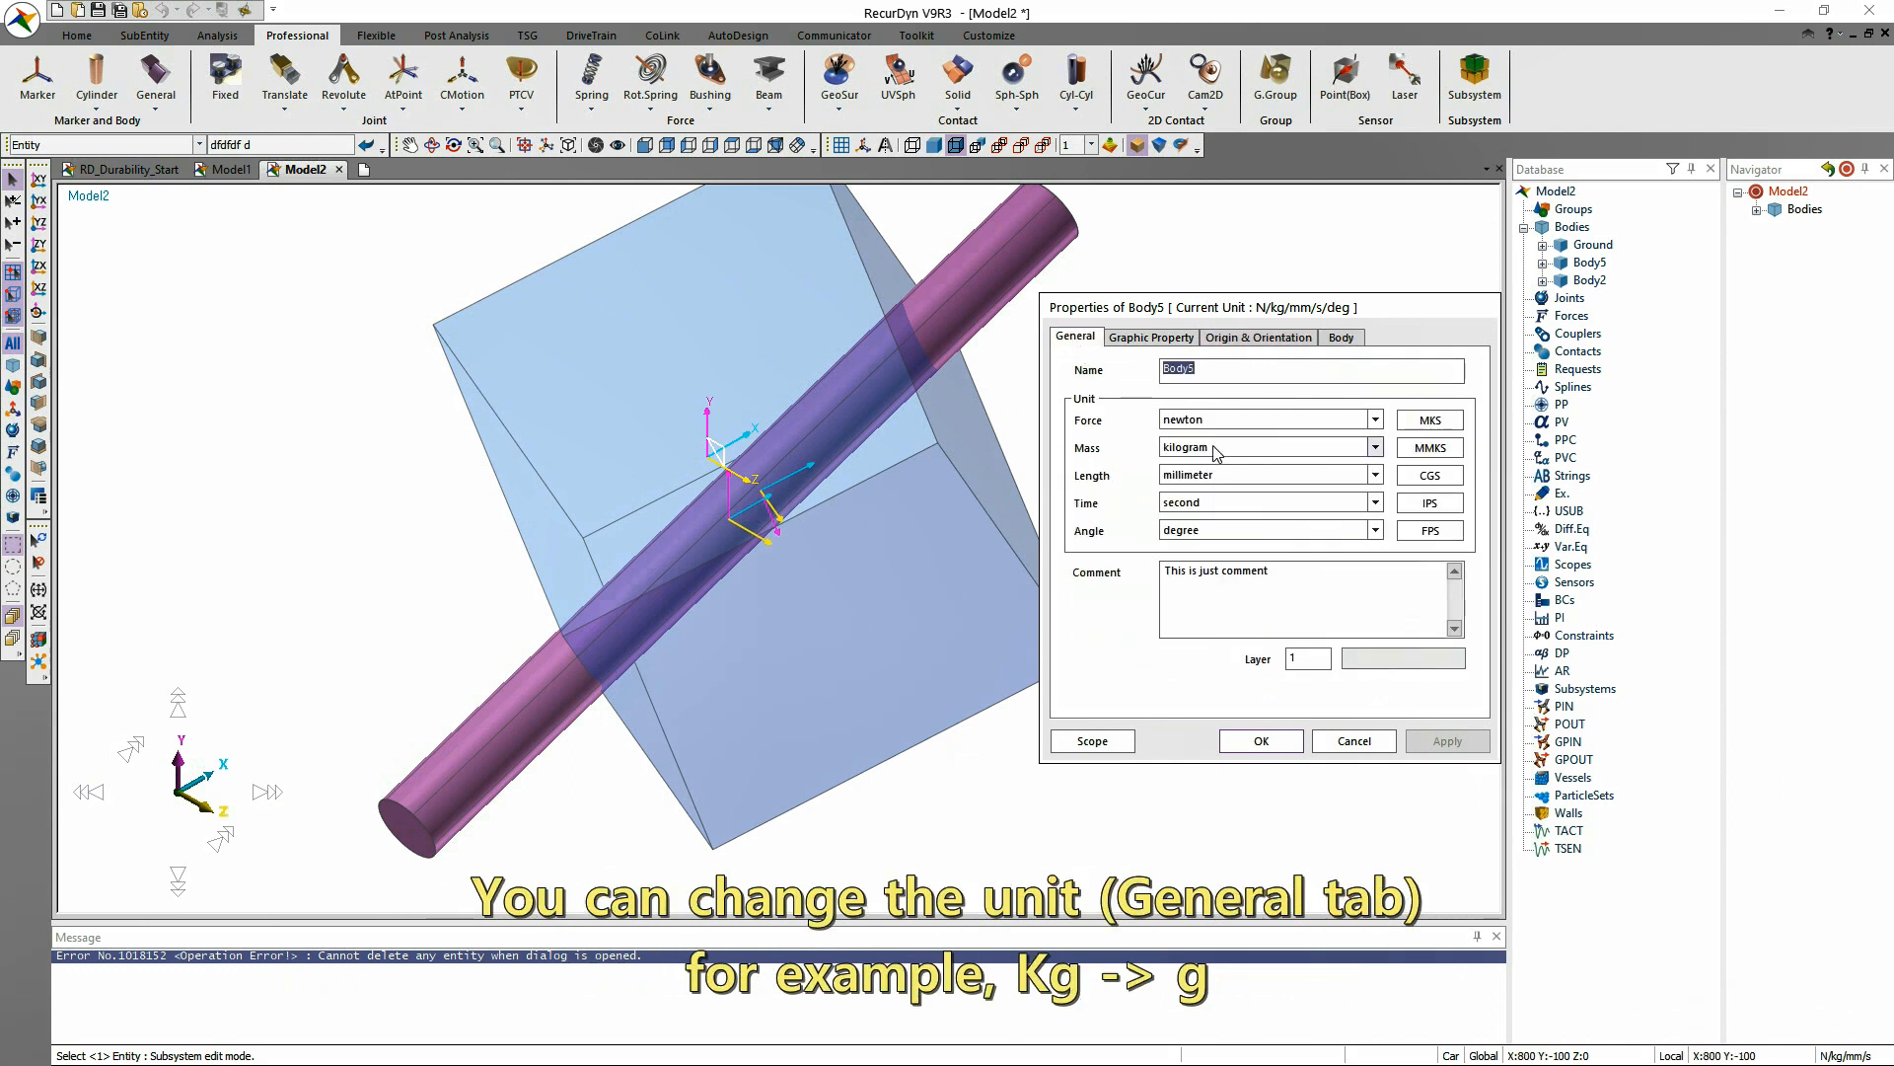
pyautogui.click(1344, 452)
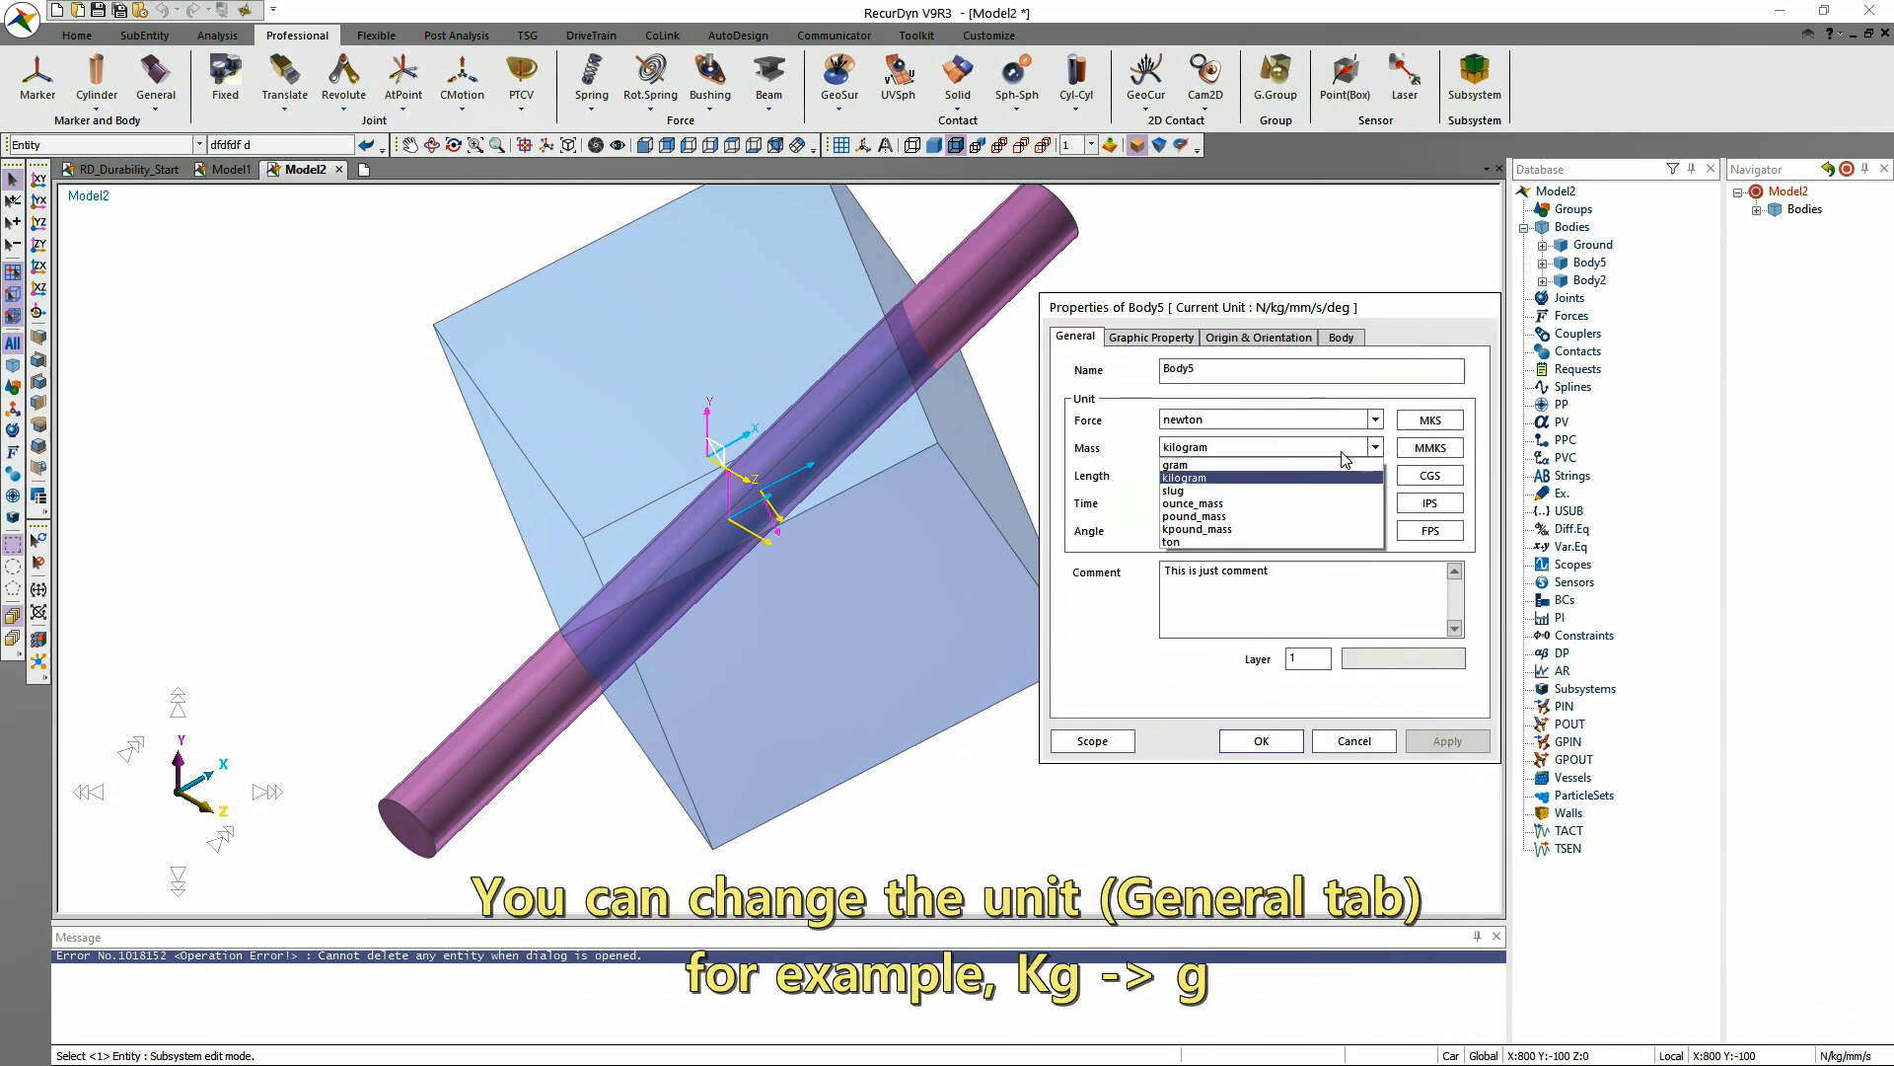
pyautogui.click(1282, 465)
pyautogui.click(1340, 339)
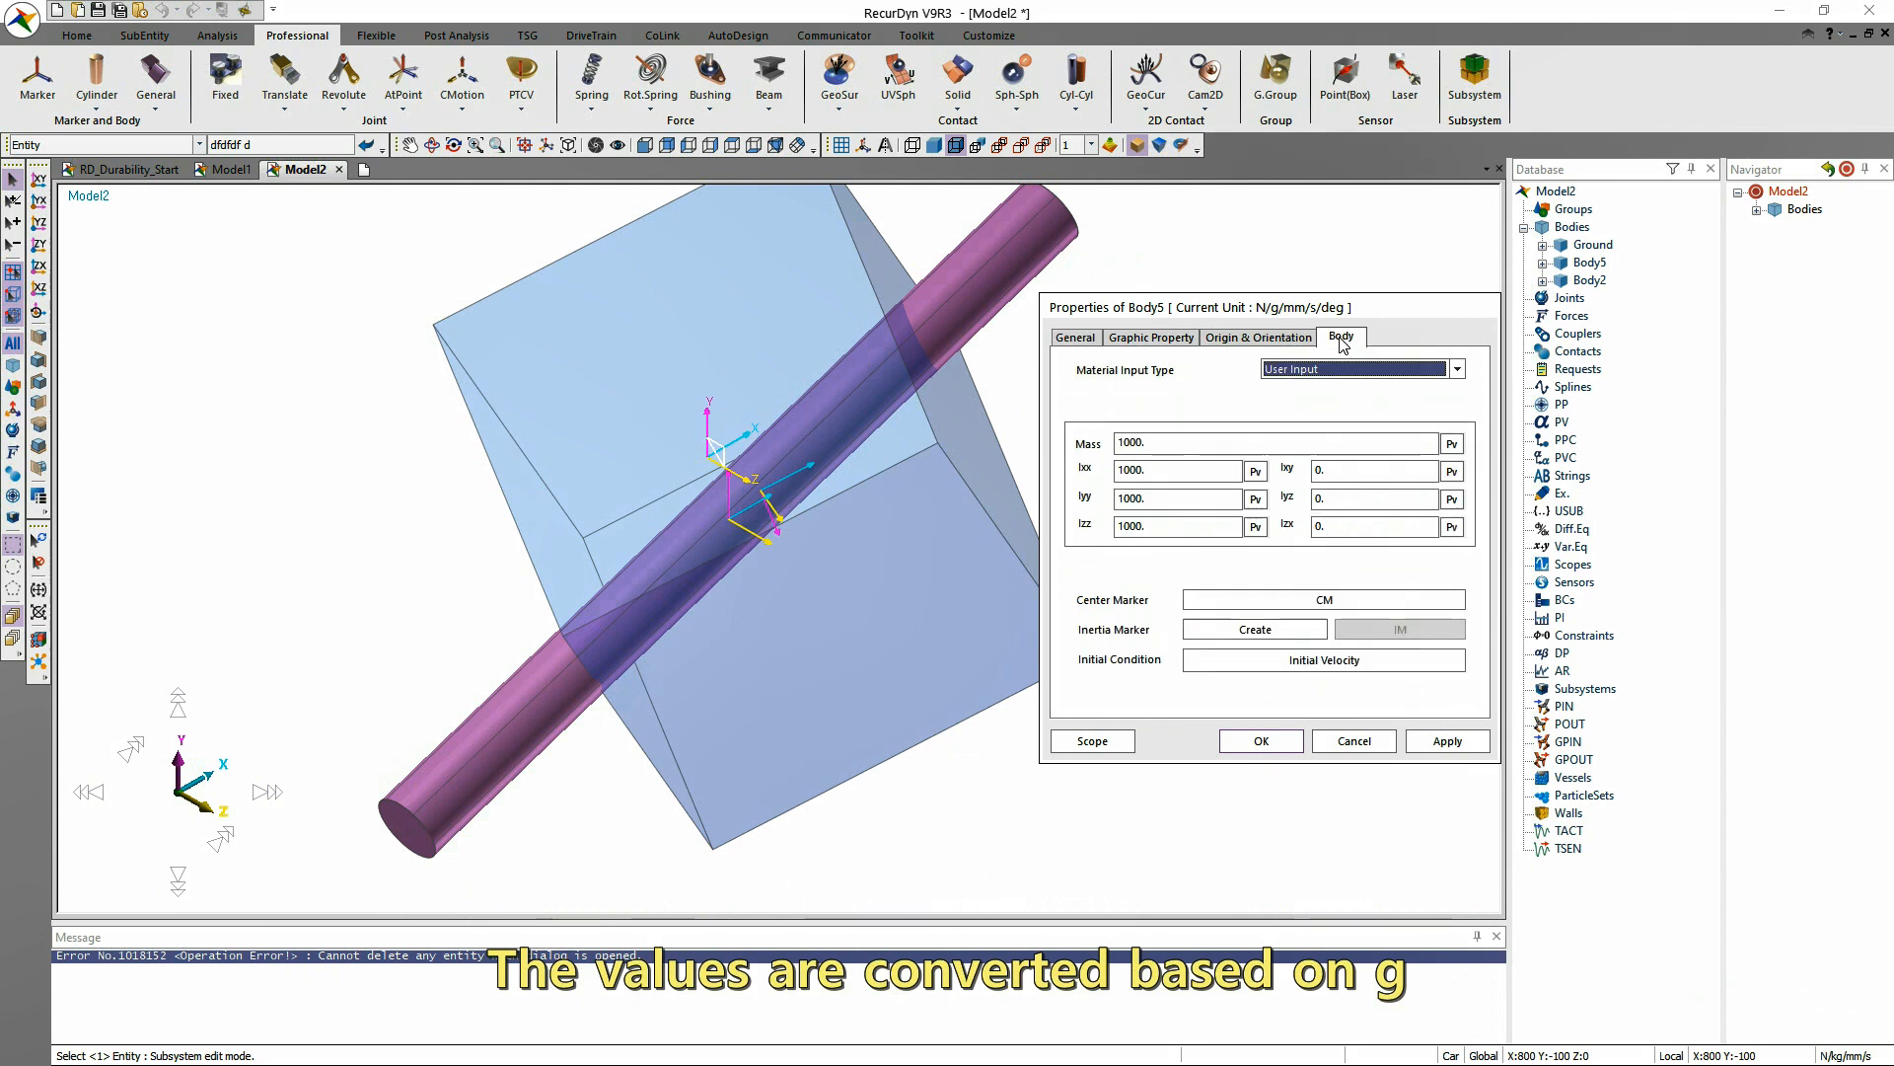
# Return the box body's units to the MMKS preset and check its mass and inertia values again.
pyautogui.click(1077, 337)
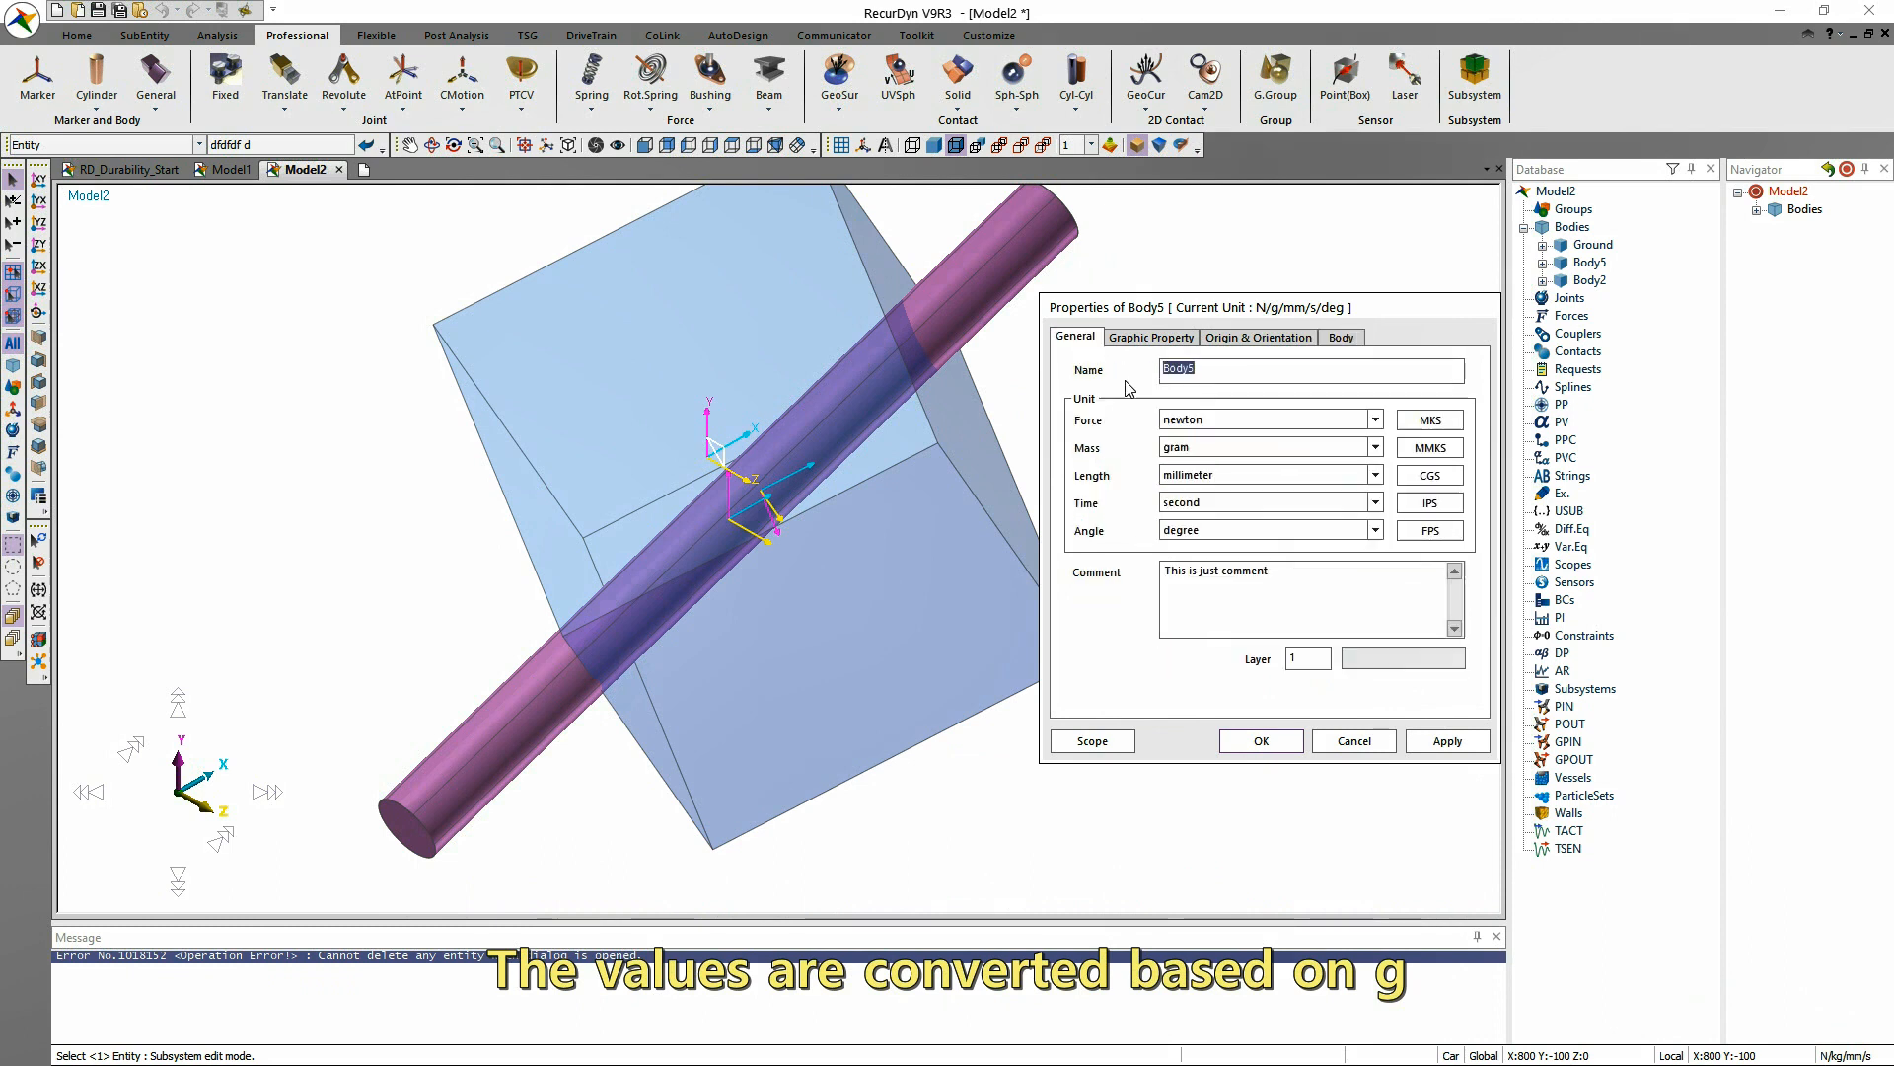
pyautogui.click(1431, 448)
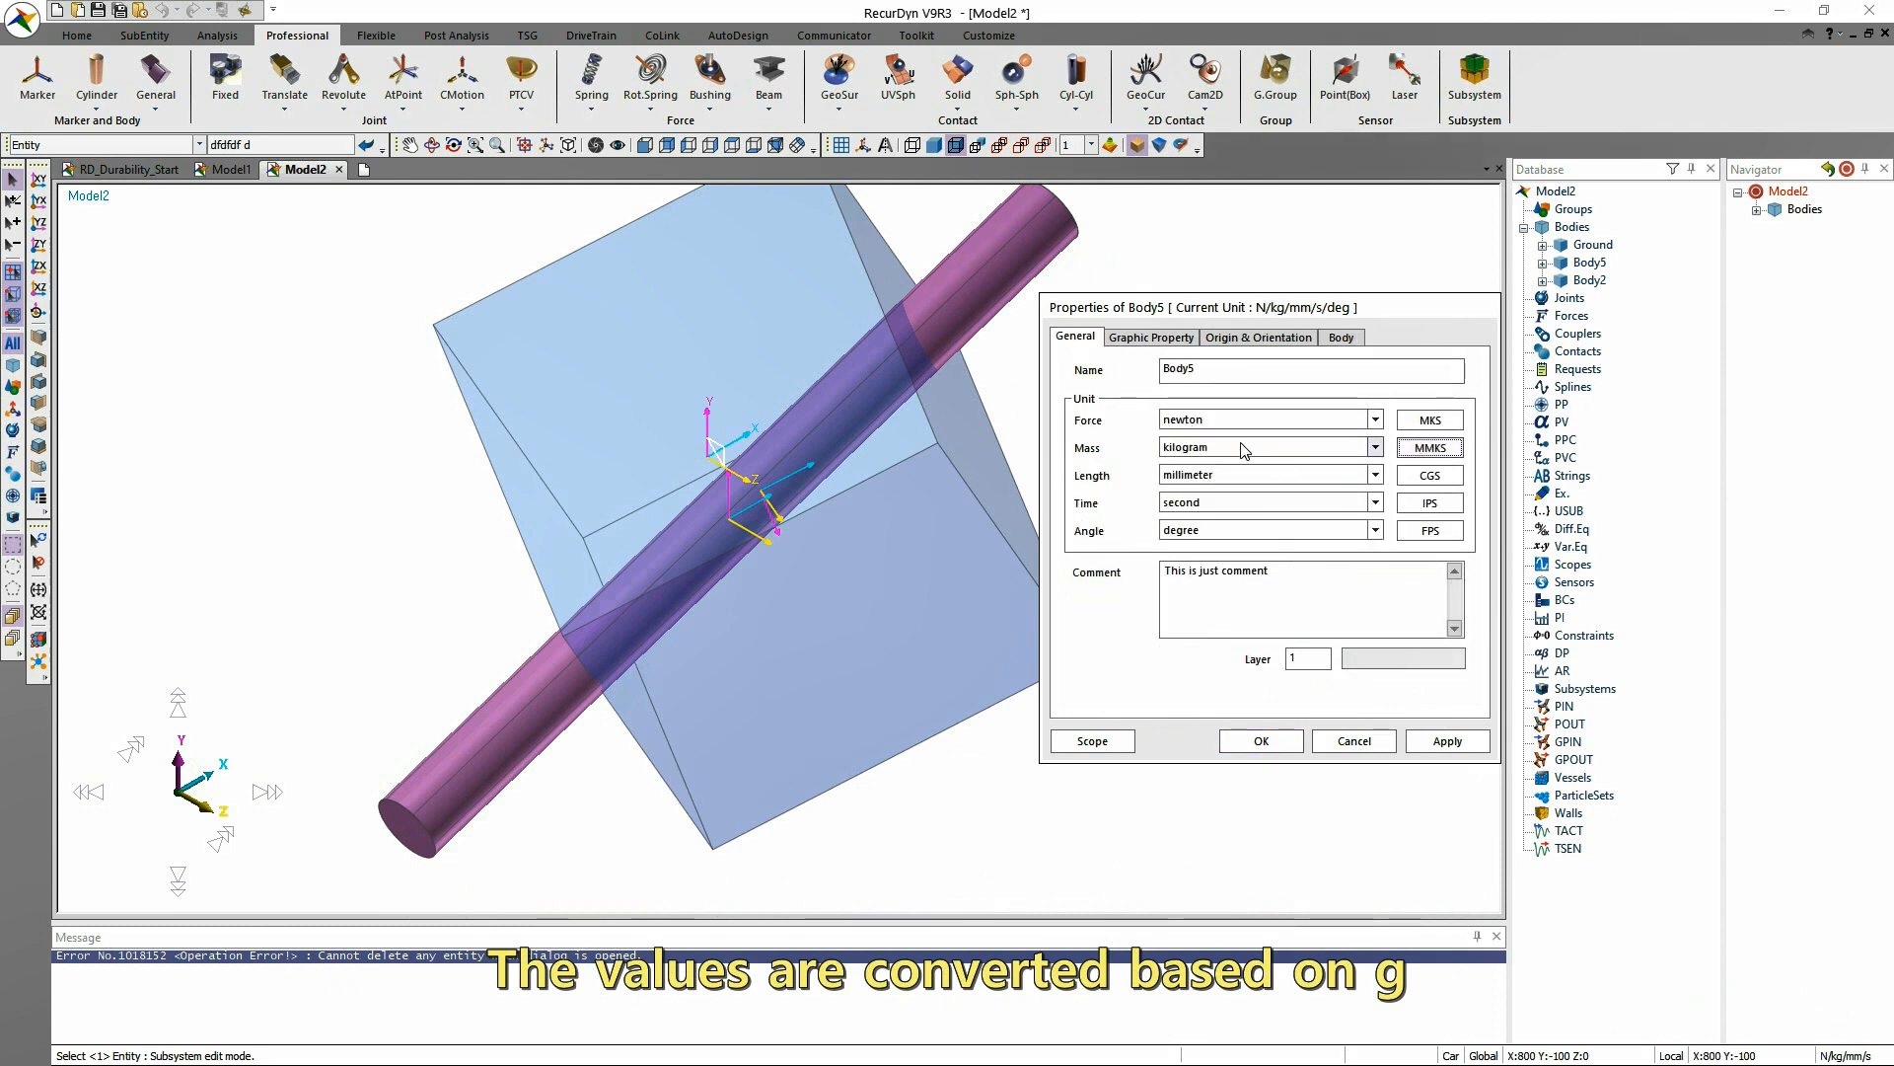
pyautogui.click(1353, 340)
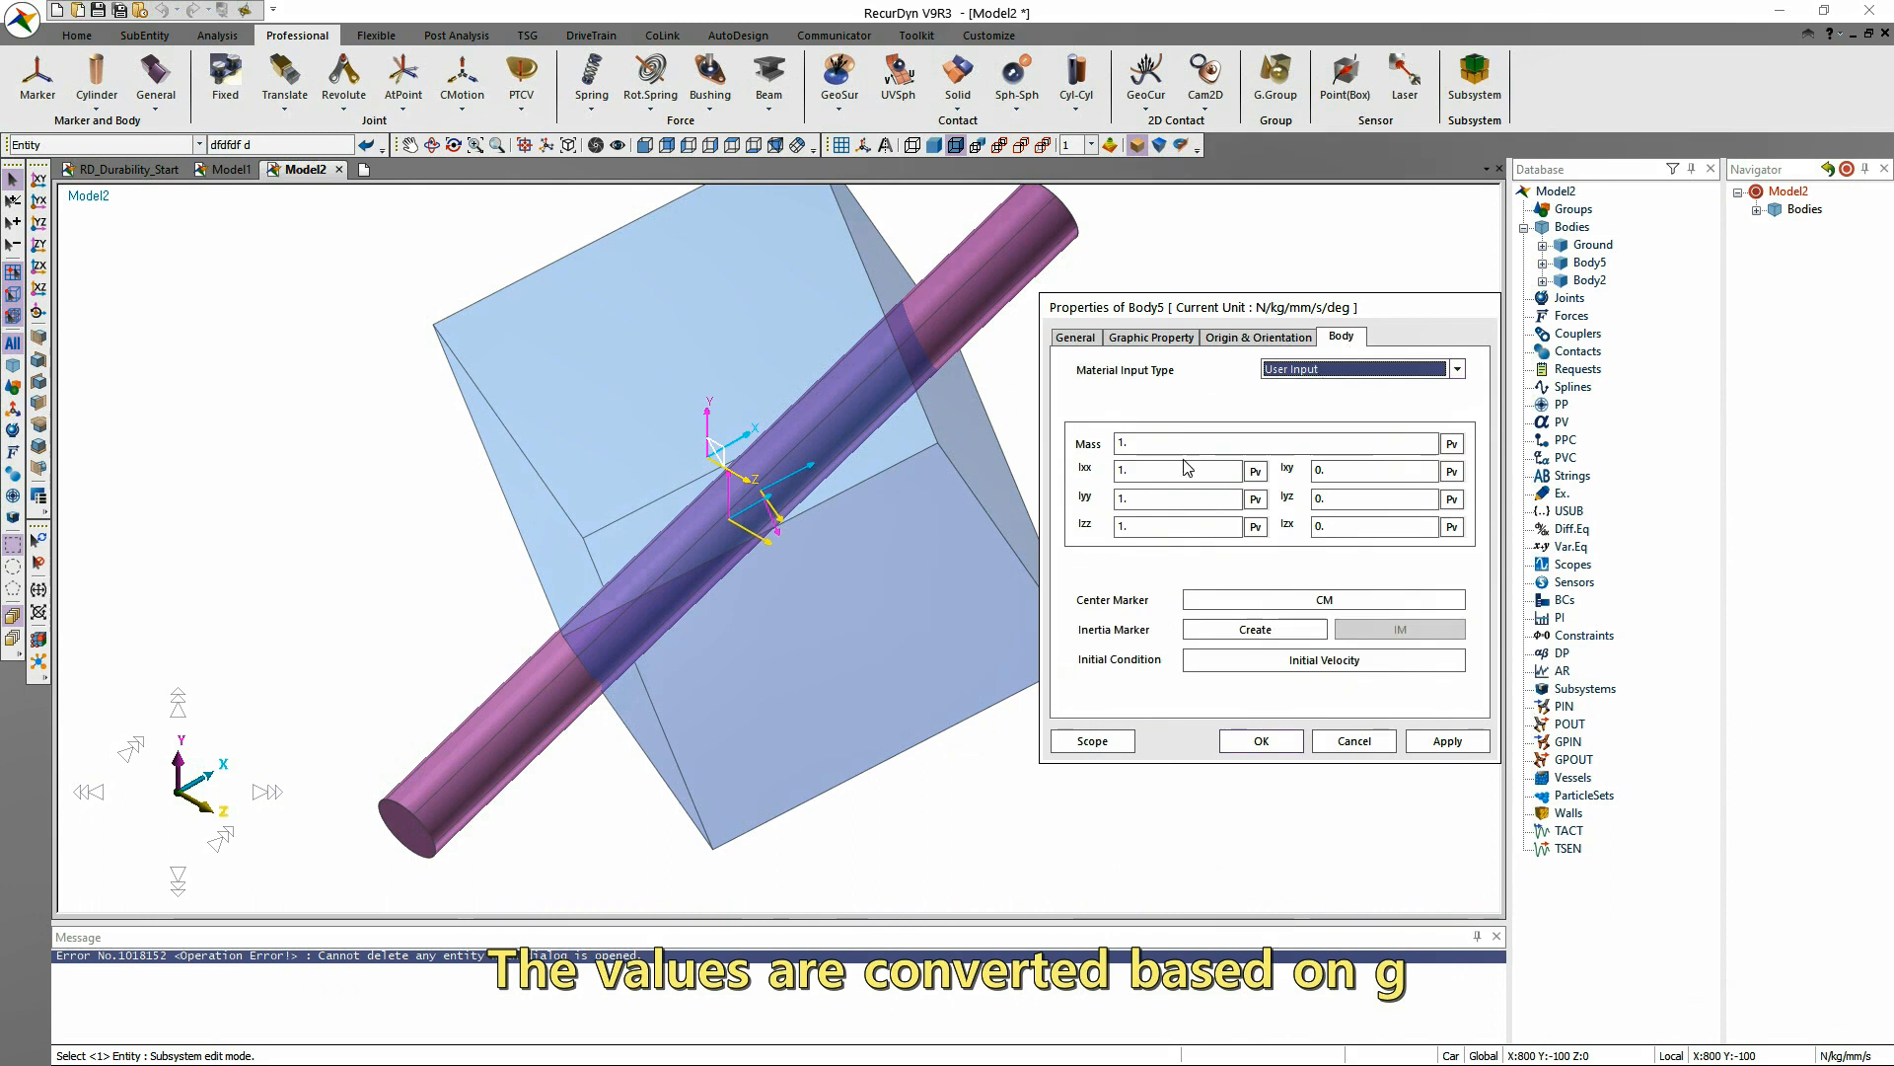